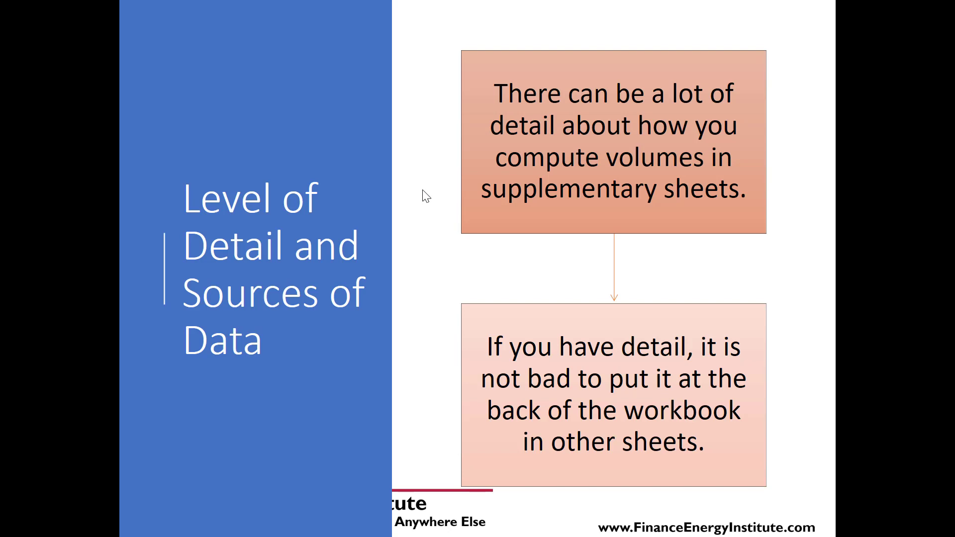
- Exit the slide show to edit slide 50, Level of Detail and Sources of Data
key("Escape")
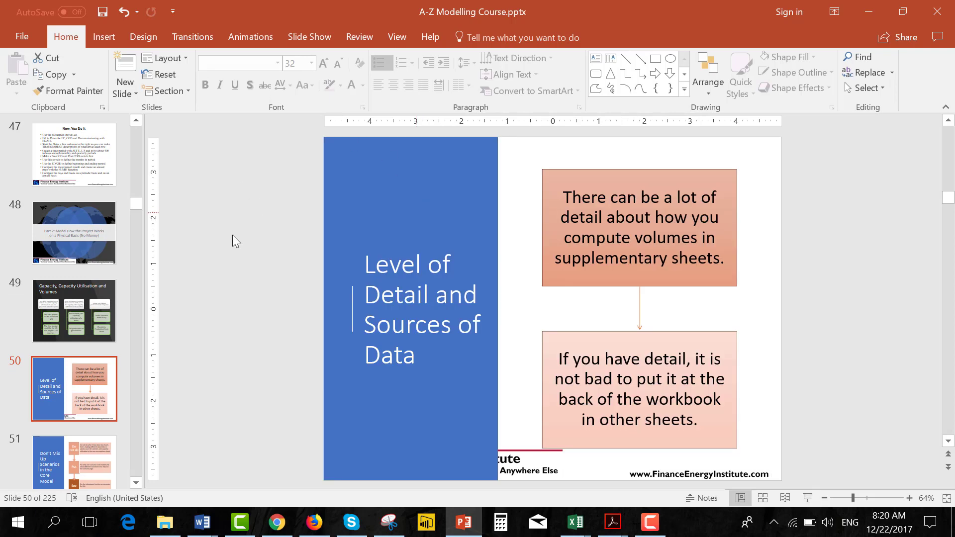
- Bring the operations model workbook forward on its Physical - Titles sheet
left_click(573, 522)
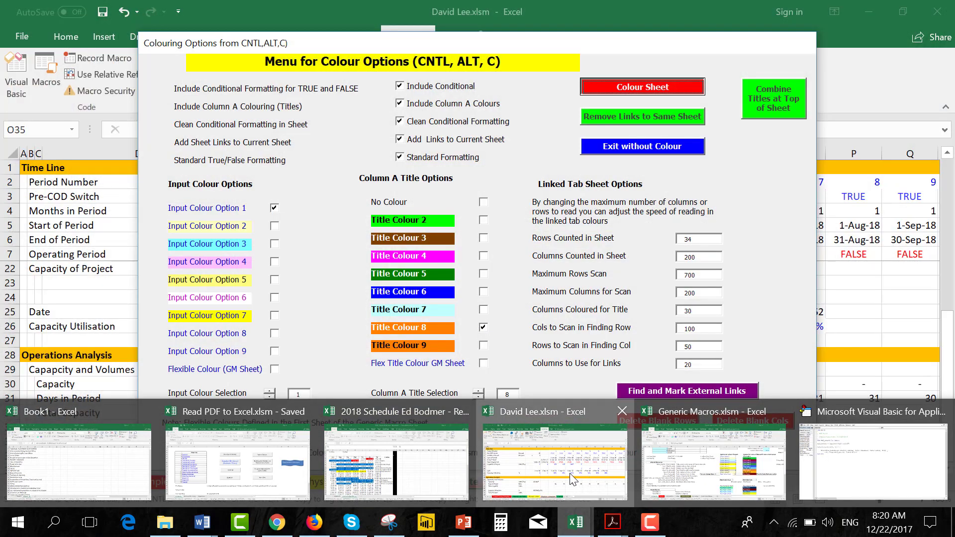
left_click(597, 481)
left_click(303, 283)
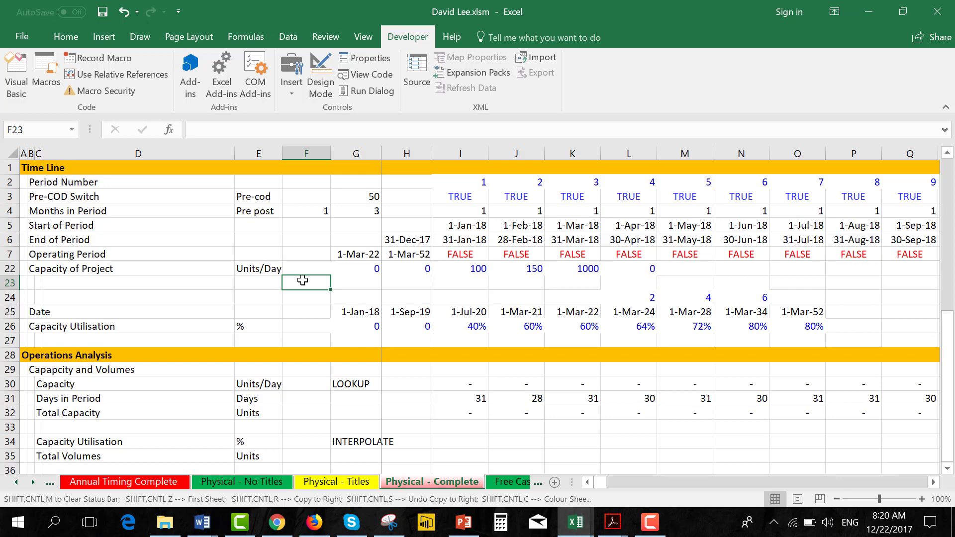
key("ctrl+Page_Up")
key("Up")
key("Down")
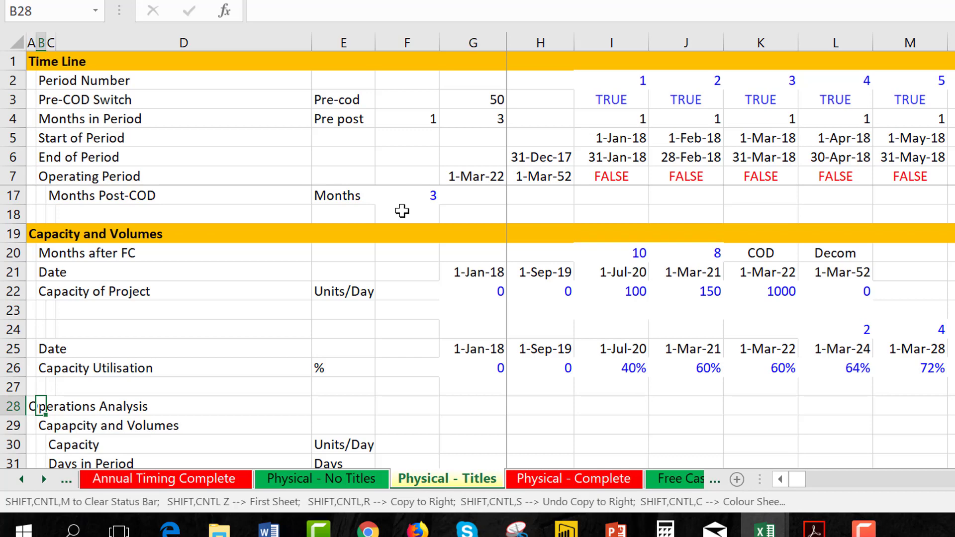
- Review the Capacity of Project values 0, 100, 150 and 1000 along row 22
key("Up")
key("Up")
key("Up")
key("Up")
key("Up")
key("Up")
key("Up")
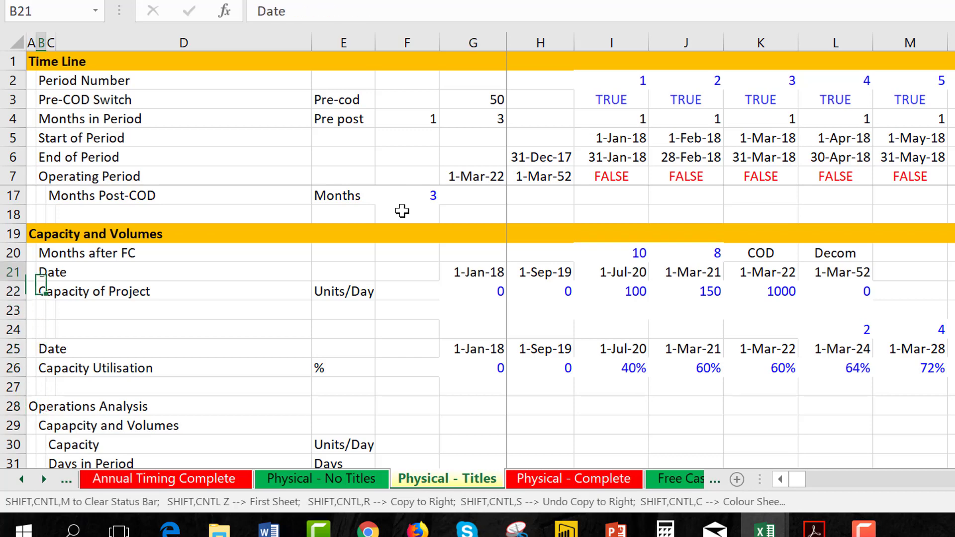
key("Right")
key("Right")
key("Right")
key("Right")
key("Right")
key("Right")
key("Down")
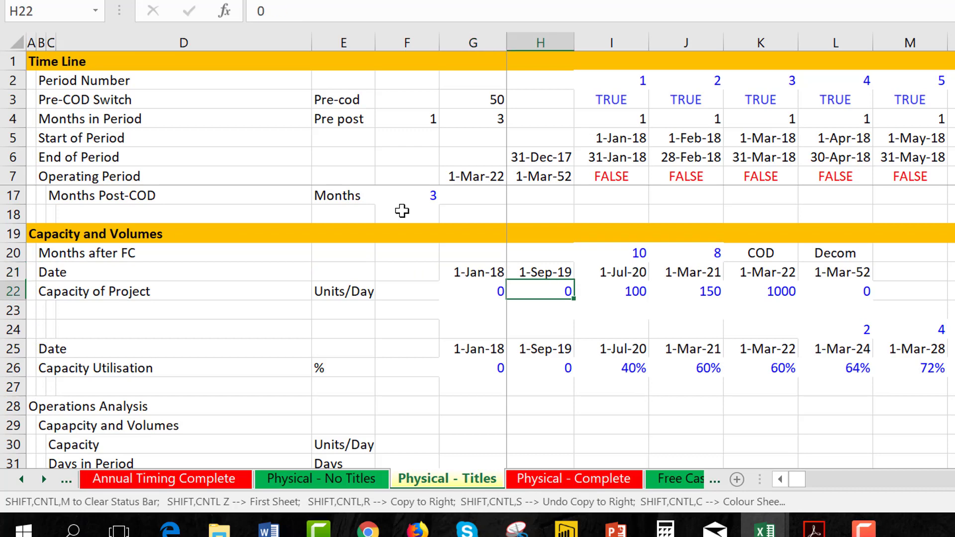
key("Left")
key("Left")
key("Right")
key("Right")
key("Right")
key("Right")
key("Left")
key("Right")
key("Right")
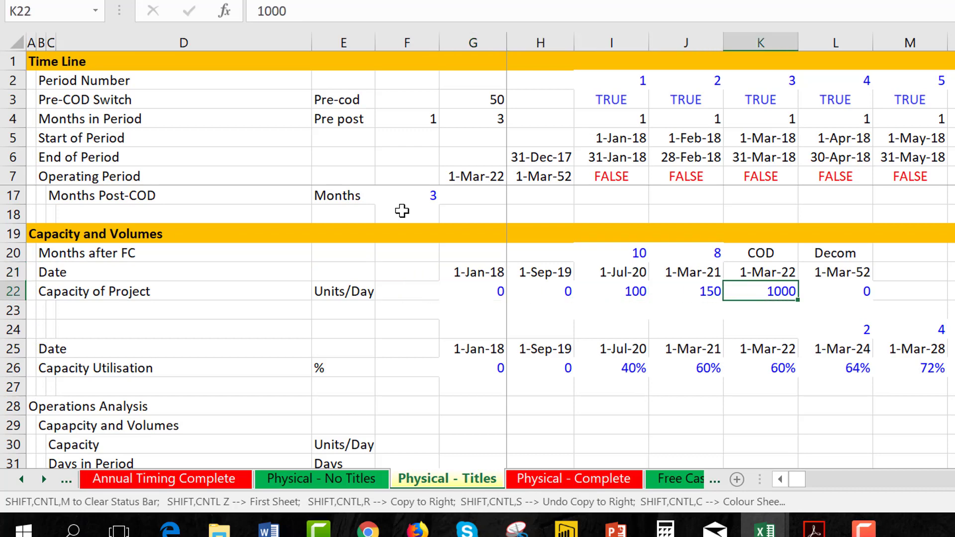
key("Up")
key("Down")
key("Right")
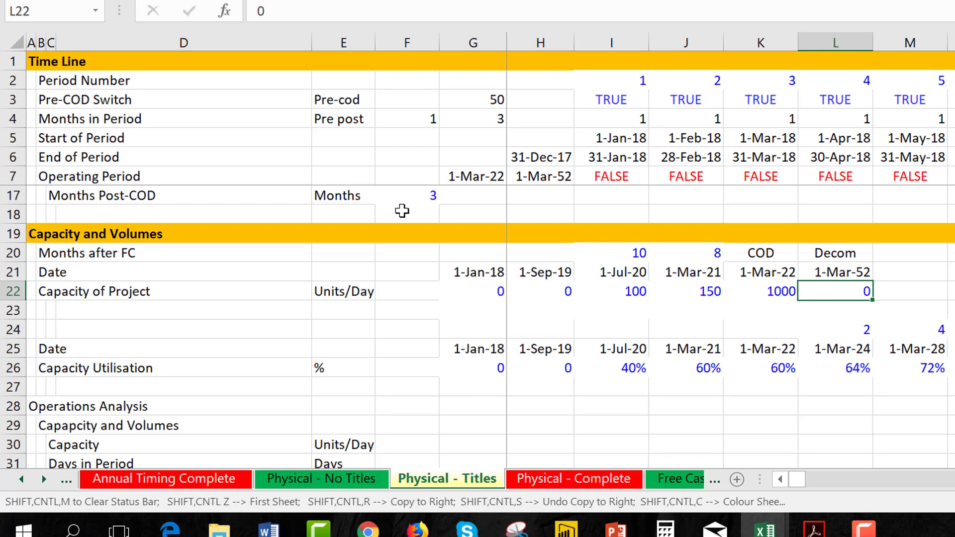
key("Left")
key("Left")
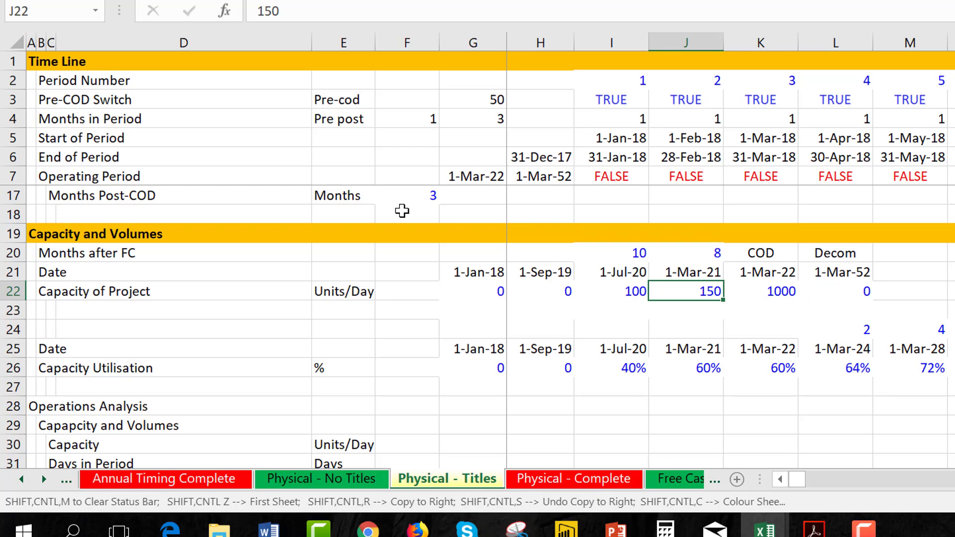
key("Left")
key("Right")
key("Left")
key("Right")
key("Left")
key("Right")
key("Left")
key("Left")
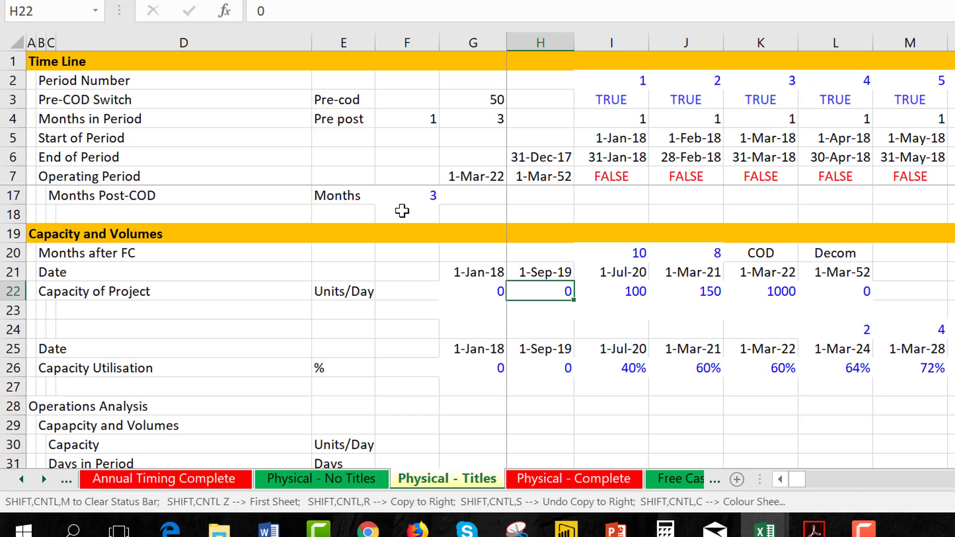
key("Right")
key("Right")
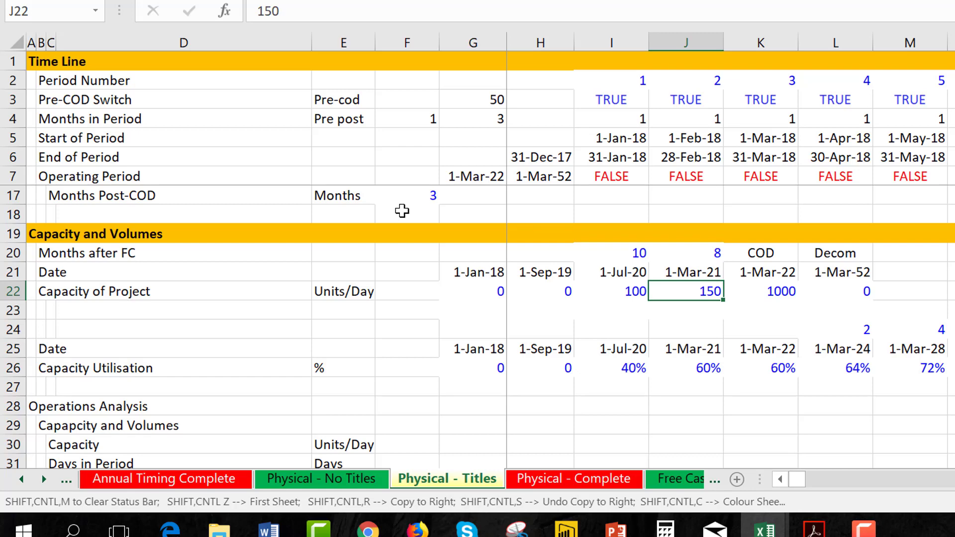
key("Left")
key("Left")
key("Right")
key("Right")
key("Right")
- Inspect the financial close date formula in H21
key("Up")
key("Left")
key("Left")
key("Up")
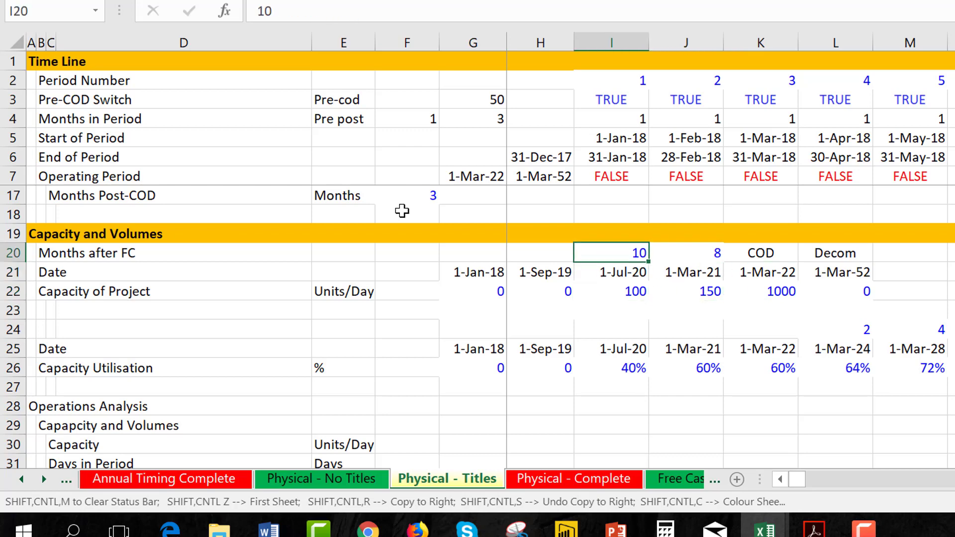
key("Left")
key("Down")
key("F2")
key("Escape")
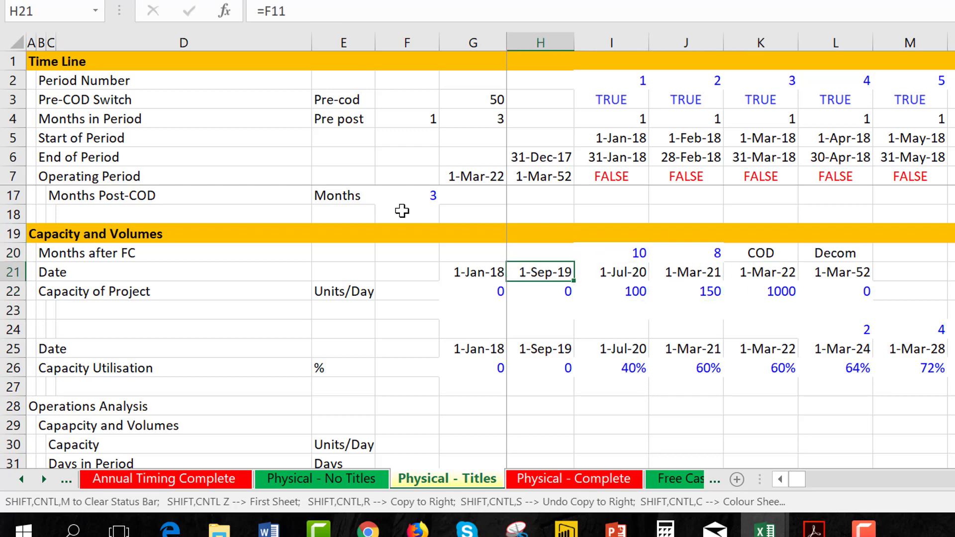
- Label cell H20 'FC' above the financial close date
key("Up")
key("Down")
key("Up")
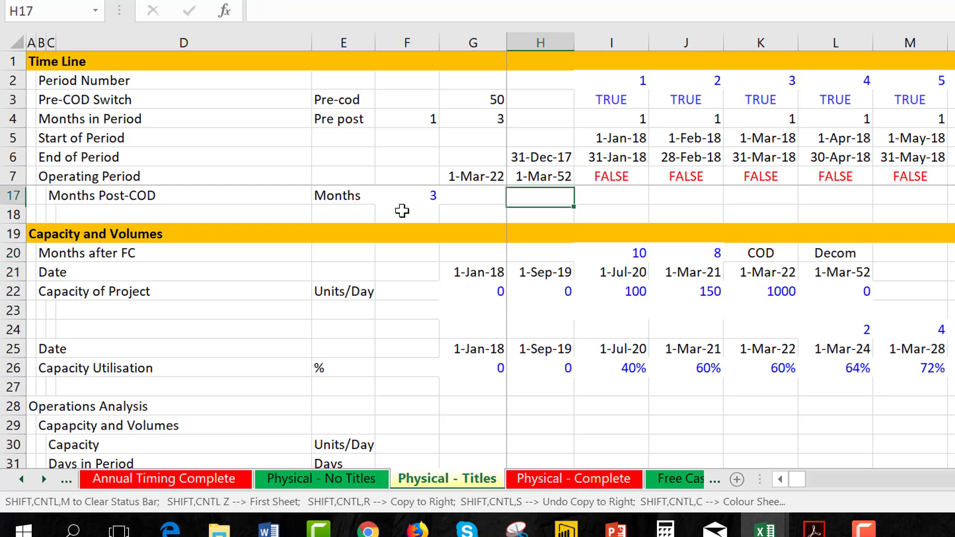
key("Up")
key("Up")
key("Up")
key("Up")
key("Up")
key("Up")
key("Up")
key("Up")
key("Up")
key("Up")
key("Up")
key("Down")
key("Down")
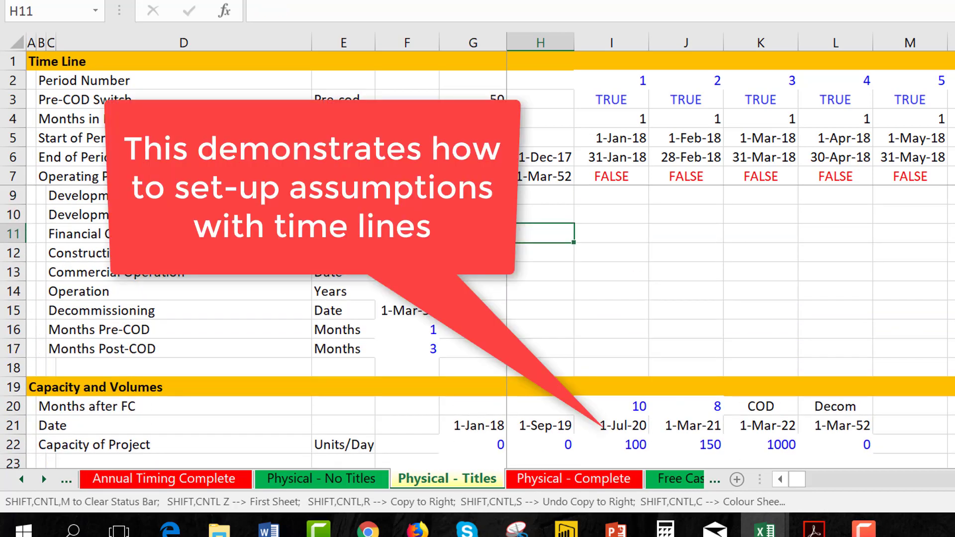
key("Down")
key("Down")
key("Down")
key("Down")
key("Down")
key("Down")
key("Down")
key("Down")
key("Down")
type("FC")
key("Return")
- Check the 100, 150 and 1000 capacities and the date formula in J21
key("Down")
key("Down")
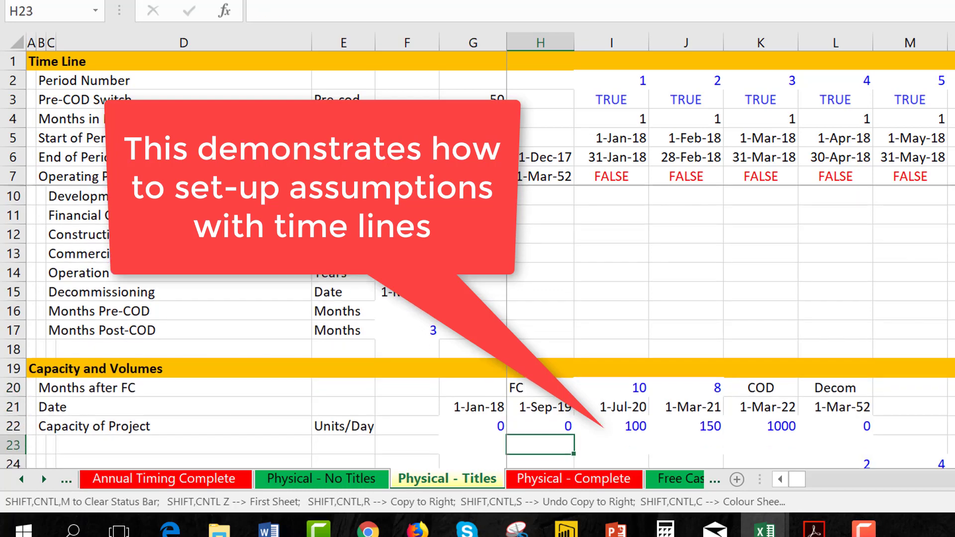
key("Up")
key("Right")
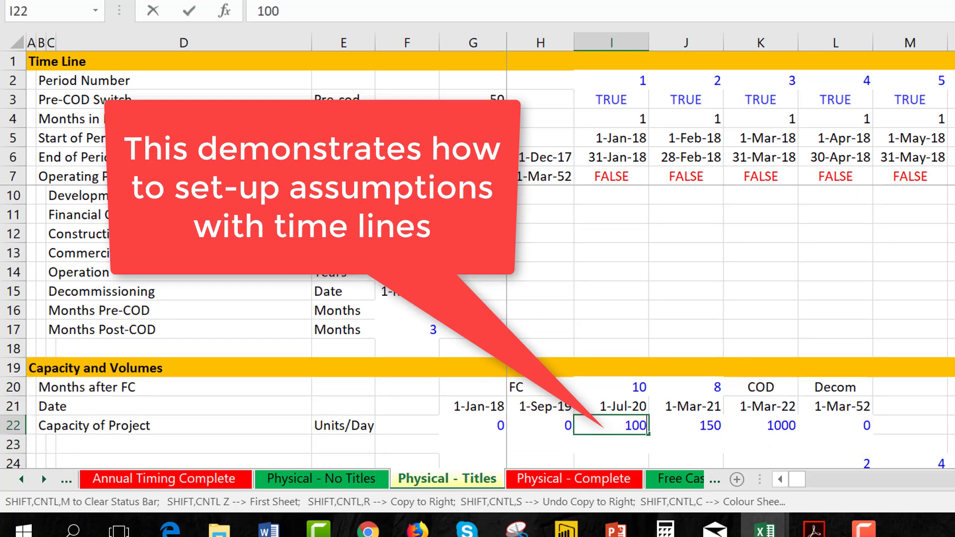
left_click(685, 425)
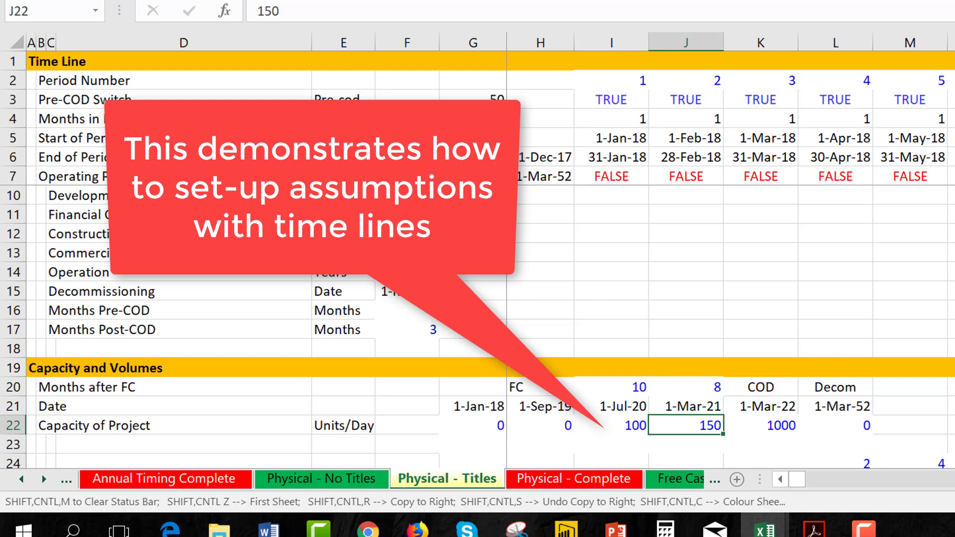
key("Right")
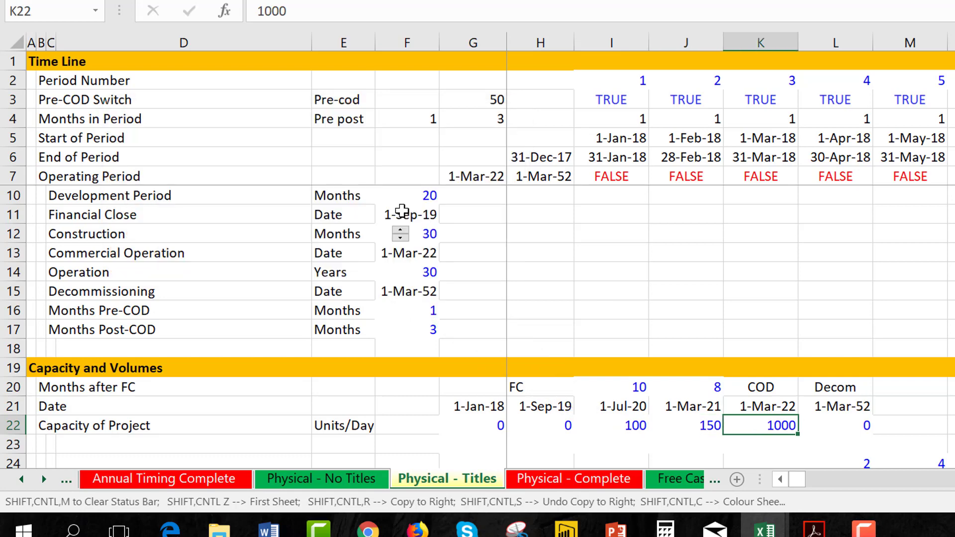
key("Up")
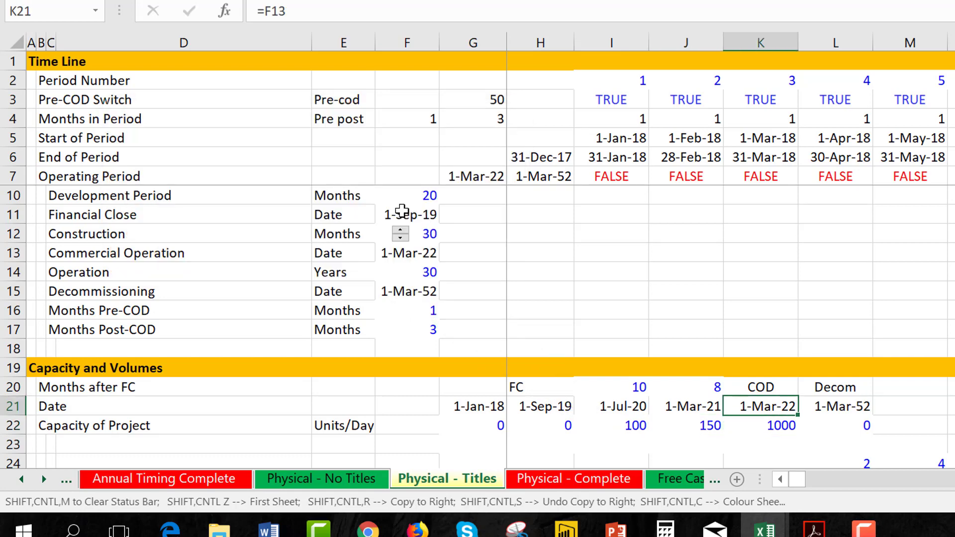
key("Left")
key("F2")
key("Escape")
key("Down")
key("Down")
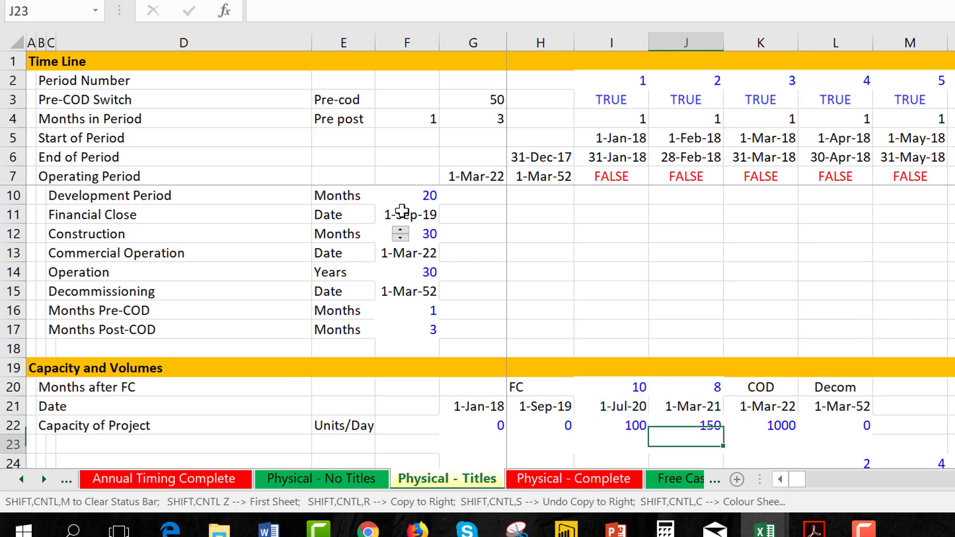
key("Down")
key("Down")
key("Down")
key("Down")
key("Down")
key("Down")
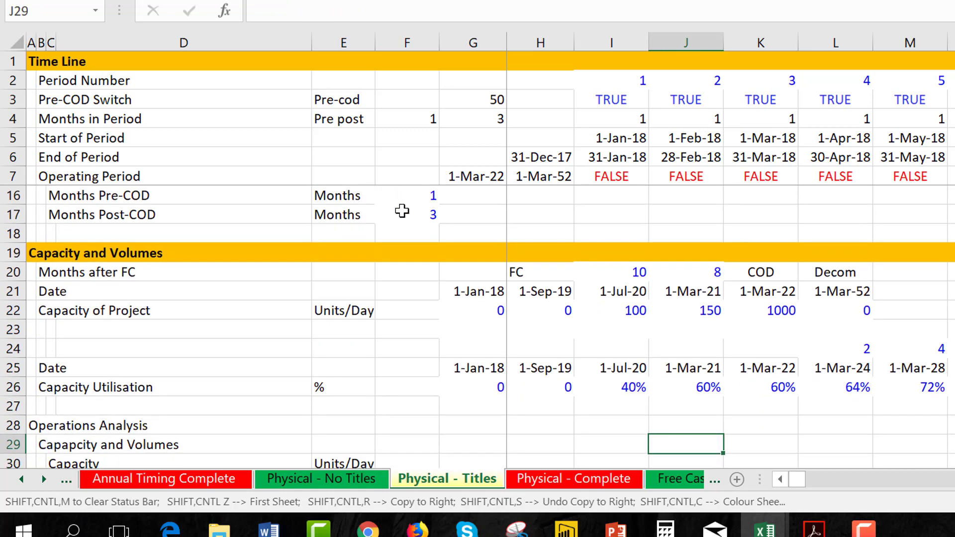
key("Up")
key("Up")
key("Up")
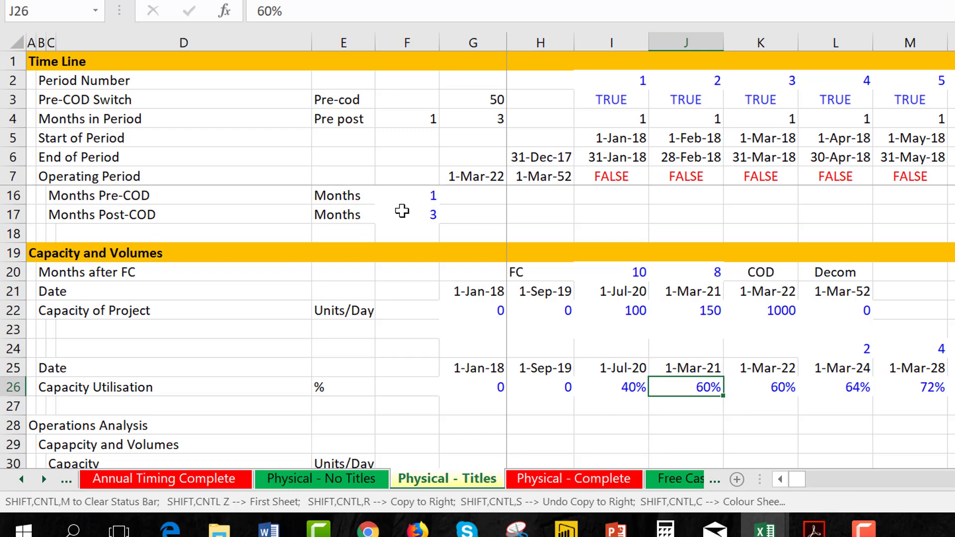
- On the Physical - Complete sheet, follow the Total Capacity row out to AU32
key("ctrl+Page_Down")
key("Down")
key("Down")
key("Down")
key("Down")
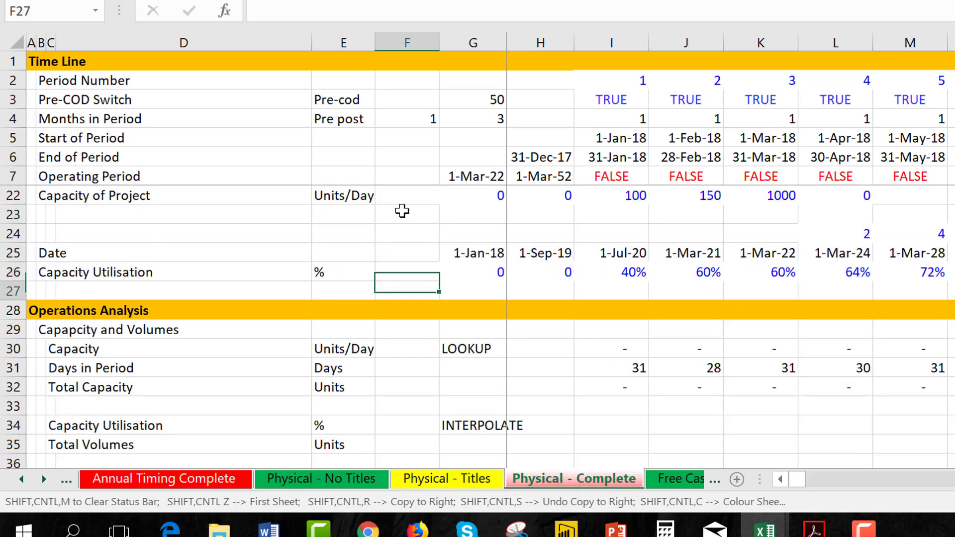
key("Down")
key("Down")
key("Down")
key("Down")
key("Down")
key("Down")
key("Right")
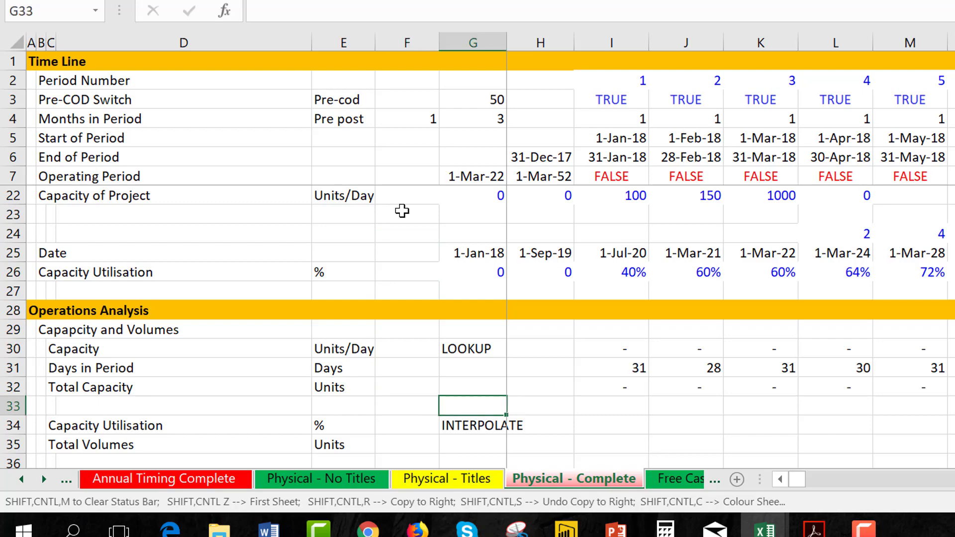
key("Up")
key("Right")
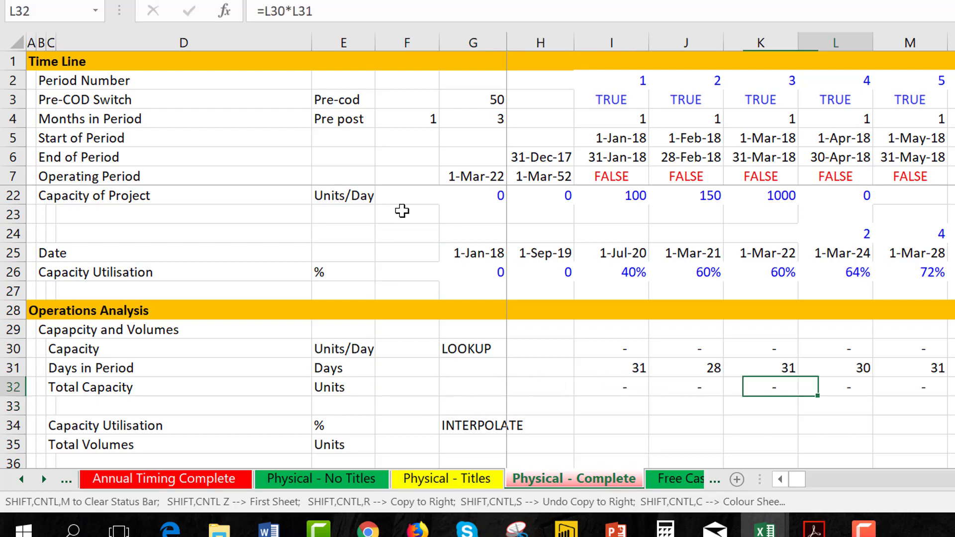
key("Right")
key("Right")
key("Right")
key("Right")
key("Right")
key("Right")
key("Right")
key("Right")
key("Right")
key("Right")
key("Right")
key("Right")
key("Right")
key("Right")
key("Right")
key("Right")
key("Right")
key("Right")
key("Right")
key("Right")
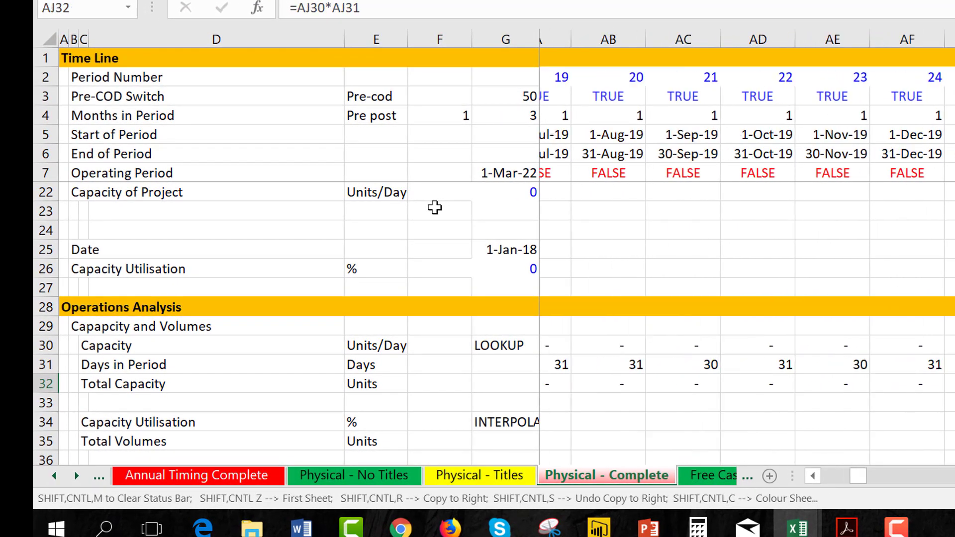
key("Right")
key("Right")
key("Right")
key("Right")
key("Right")
key("Right")
key("Right")
key("Right")
key("Right")
key("Right")
key("Right")
- Inspect the Total Capacity, Days in Period and capacity LOOKUP formulas in AU32, AU31, AU30
key("F2")
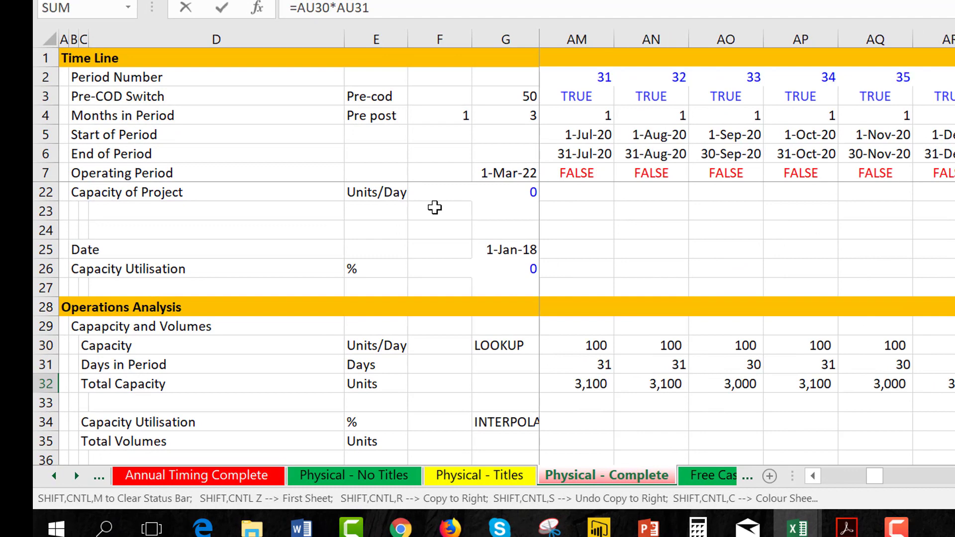
key("Escape")
key("Up")
key("Escape")
key("Up")
key("F2")
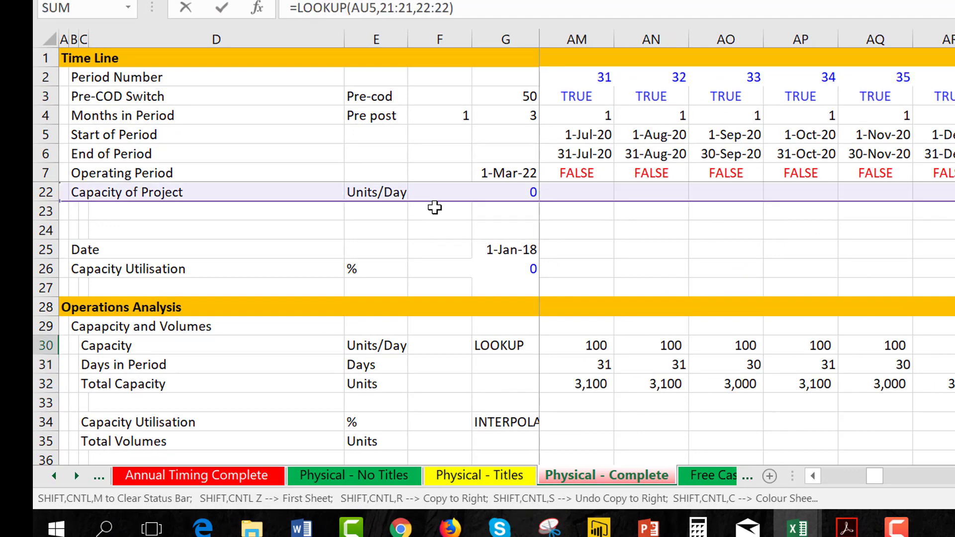
key("Escape")
key("Down")
key("Down")
key("Down")
key("Down")
key("Down")
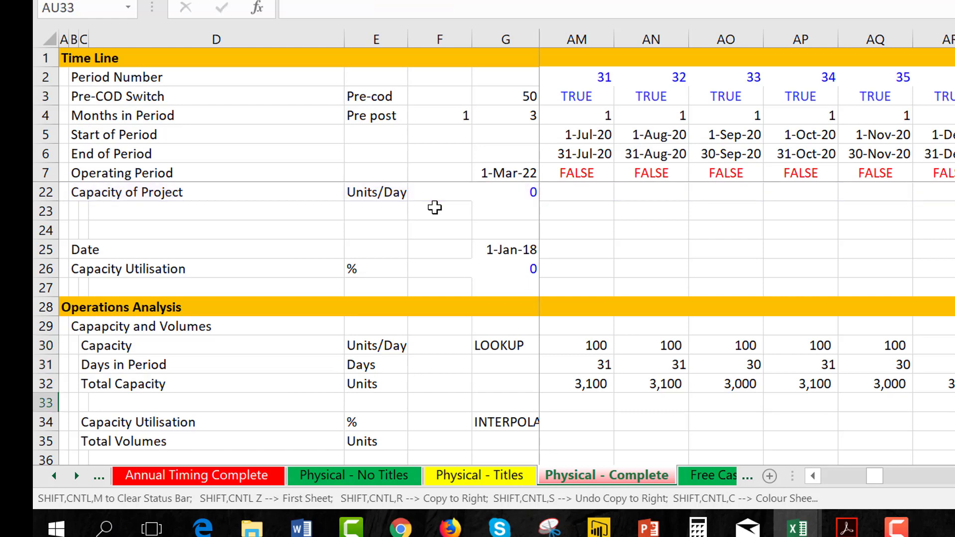
- Return to the Capacity Utilisation row and the 60% utilisation in K26
key("Left")
key("ctrl+Left")
key("Left")
key("Left")
key("Up")
key("ctrl+Up")
key("ctrl+Up")
key("ctrl+Up")
key("Up")
key("Up")
key("Down")
key("Down")
key("Right")
key("Right")
key("Right")
key("Right")
key("Right")
key("Right")
key("Right")
key("Right")
key("Down")
key("Down")
key("Down")
key("Down")
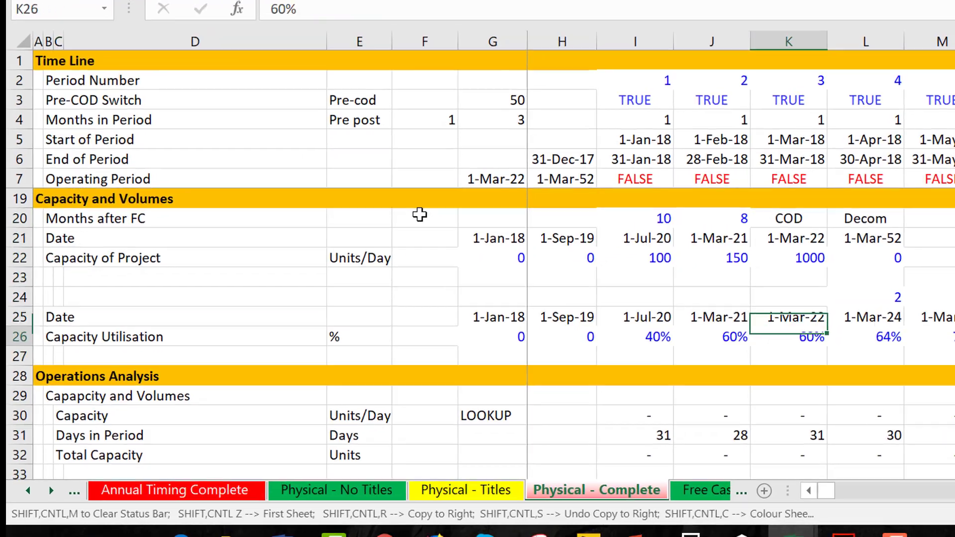
key("Left")
key("Left")
key("Right")
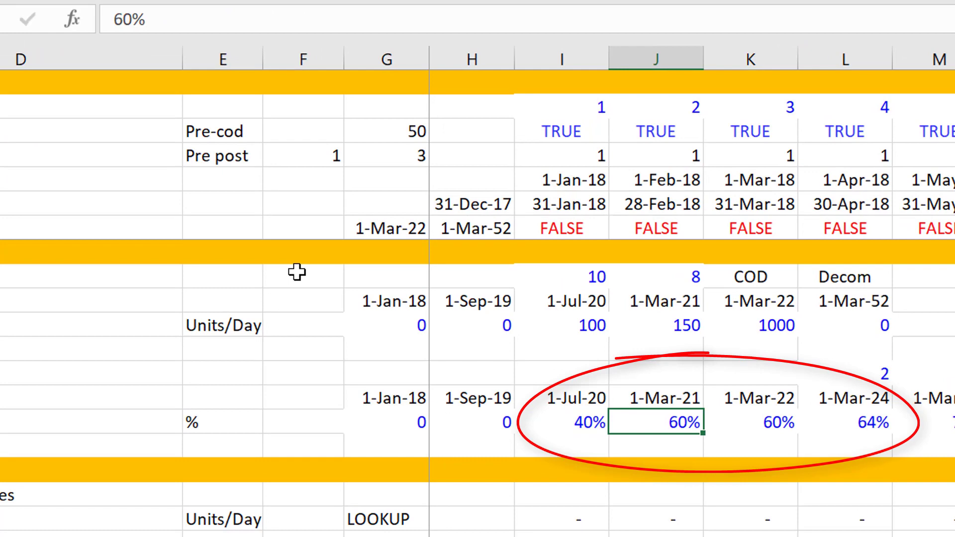
key("shift+Right")
key("Right")
key("shift+Right")
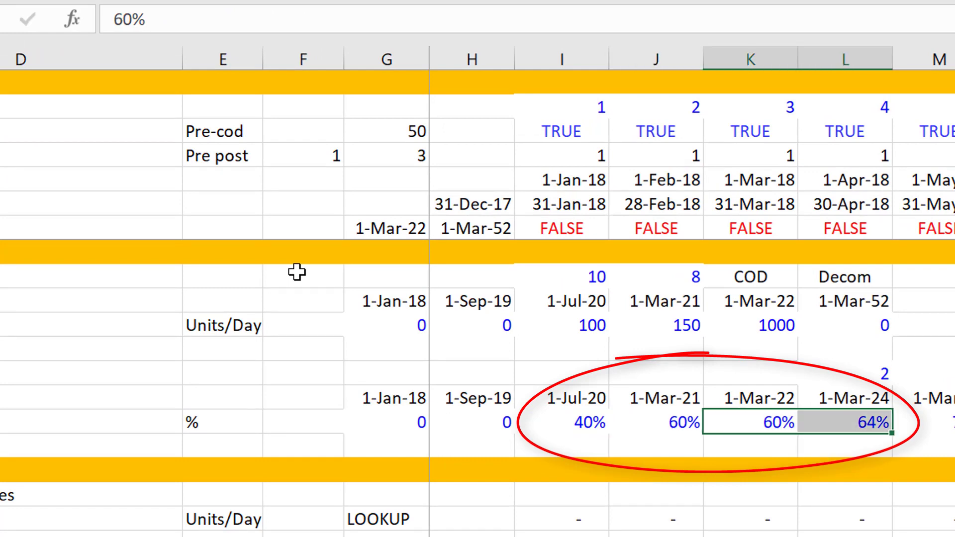
key("Right")
key("shift+Right")
key("Right")
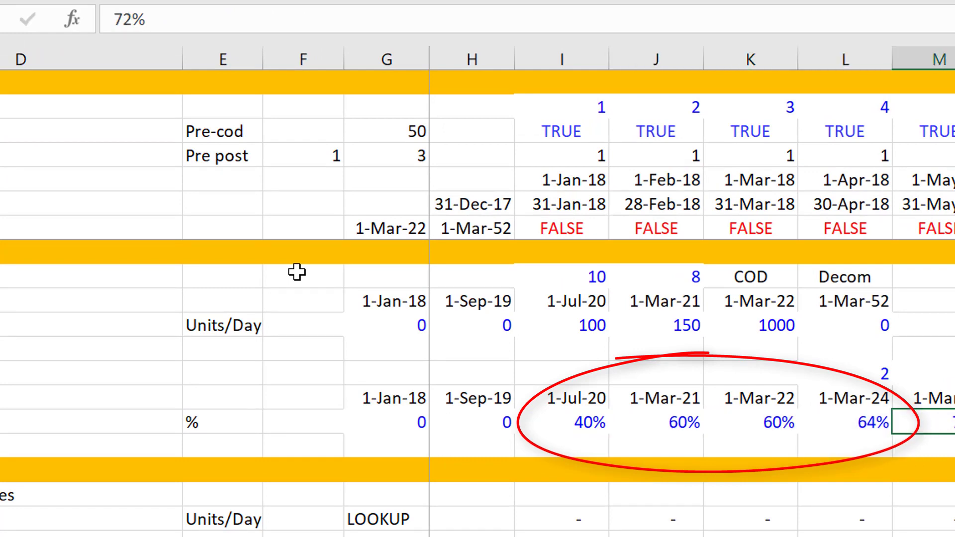
key("Right")
key("Left")
key("Left")
key("Left")
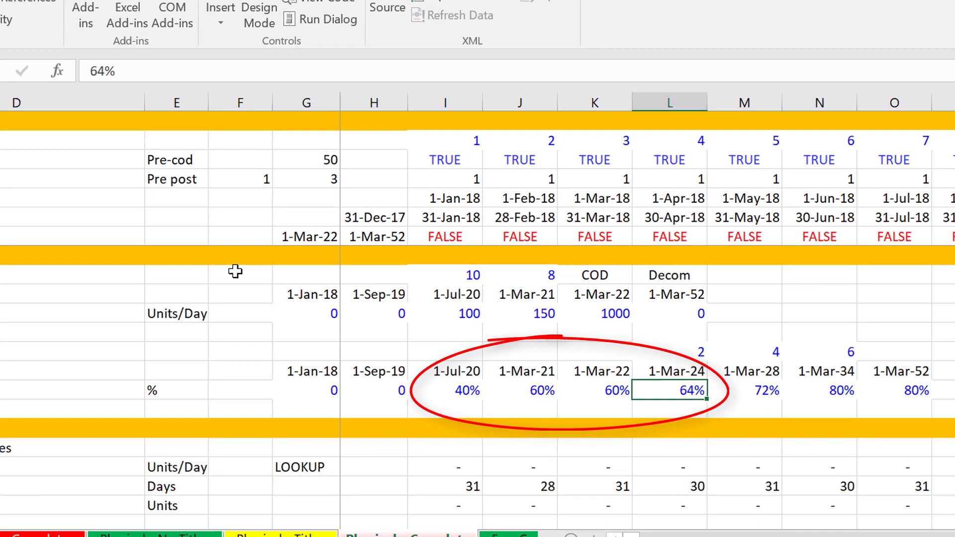
key("Down")
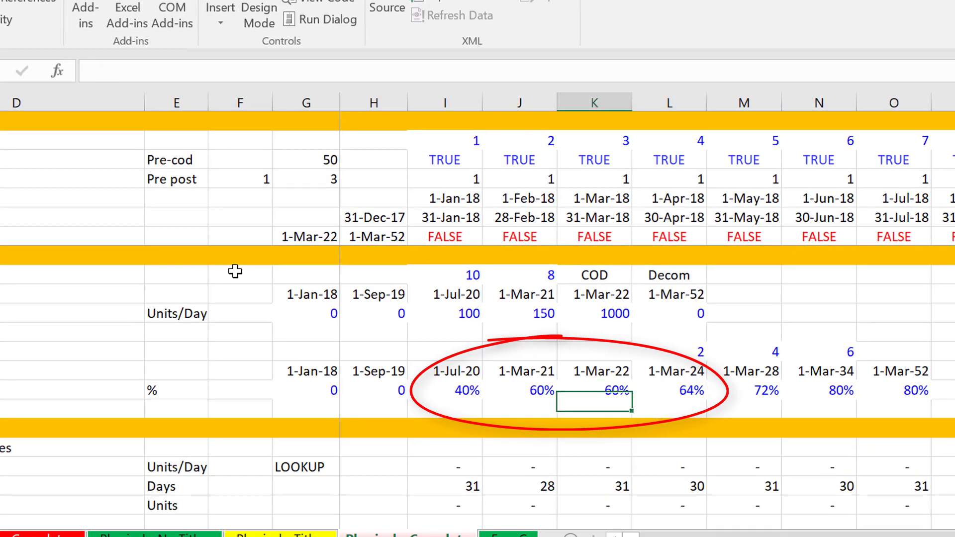
key("Down")
key("Down")
key("Down")
key("Down")
key("Down")
key("Down")
key("Down")
key("Down")
key("Down")
key("Down")
key("Down")
key("Down")
key("Down")
key("Down")
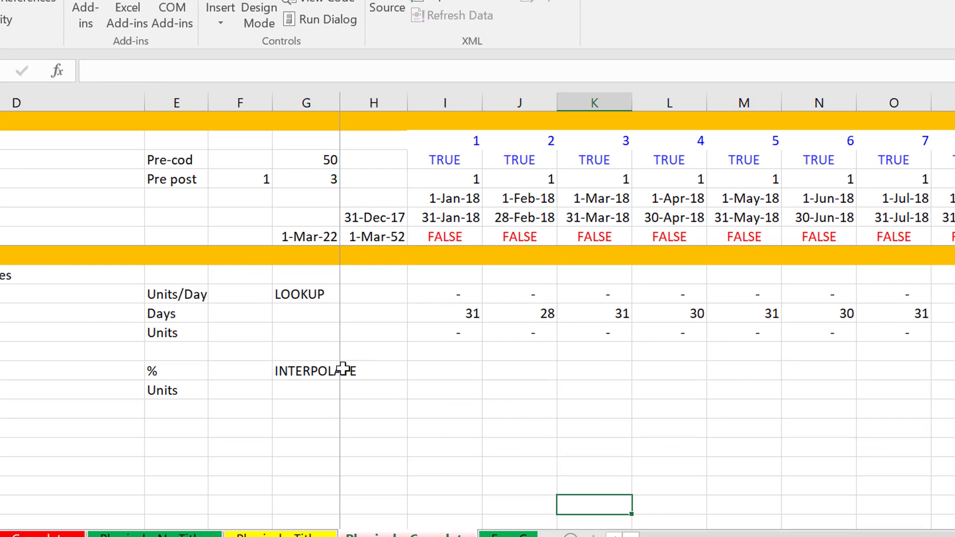
left_click(439, 376)
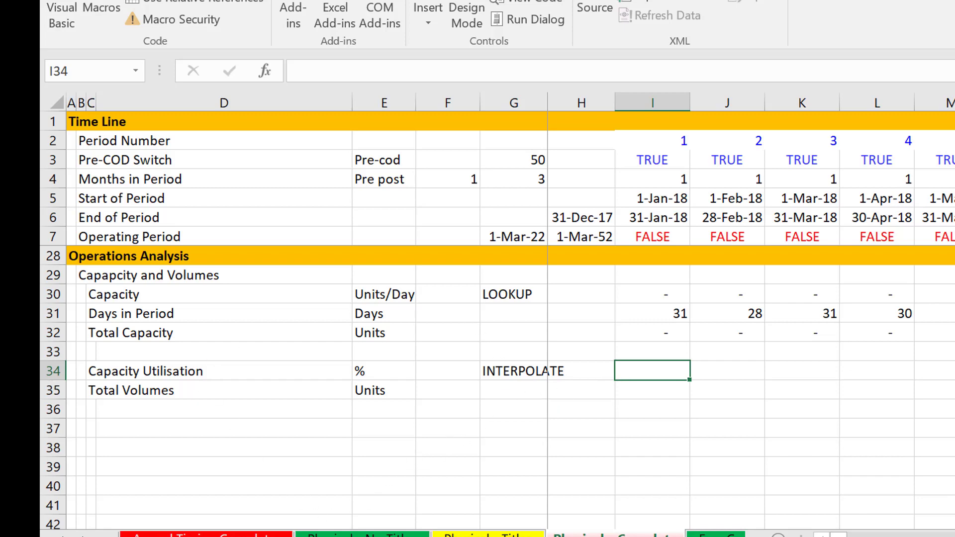
- Browse Courses > Chapter 1. Models and Analysis > L. Excel Utilities and select Lookup and Interpolate.xlsm
key("alt+Tab")
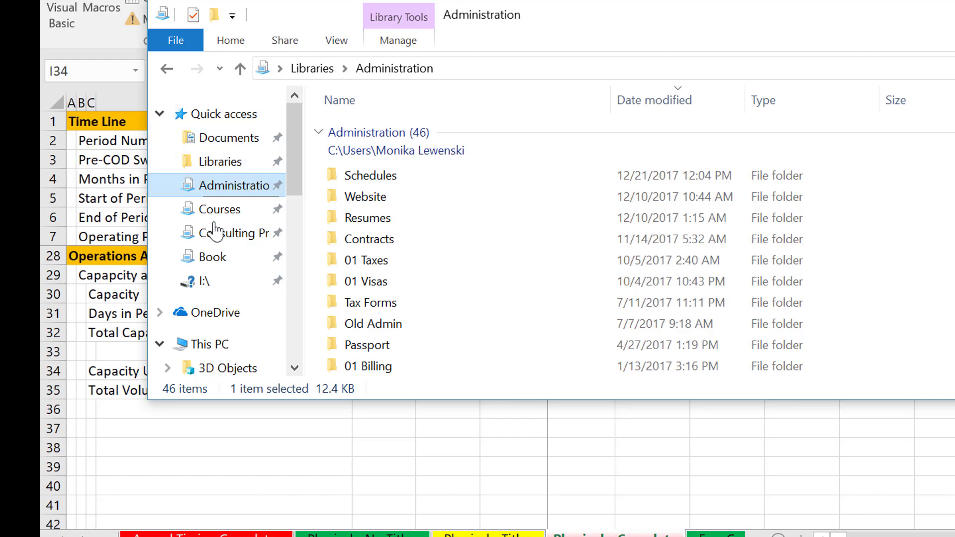
left_click(225, 211)
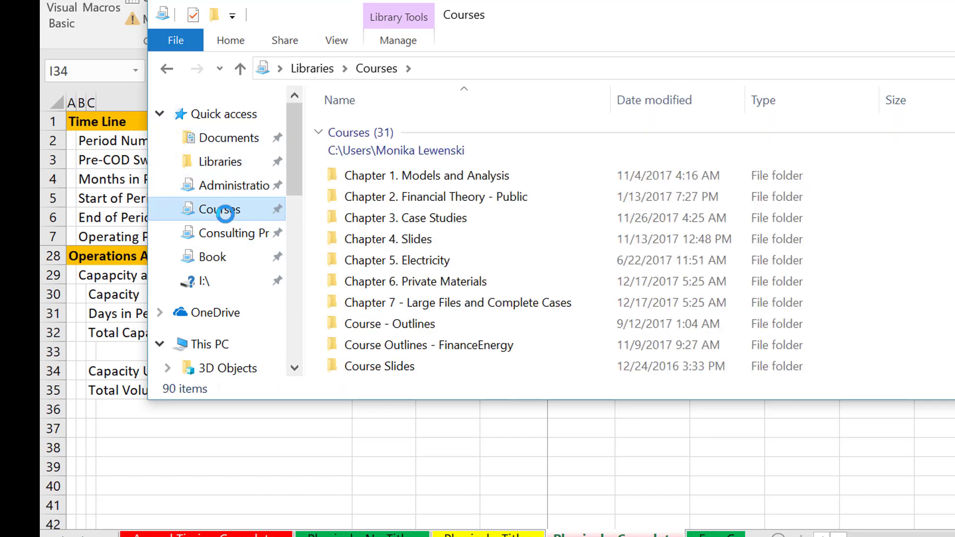
double_click(422, 177)
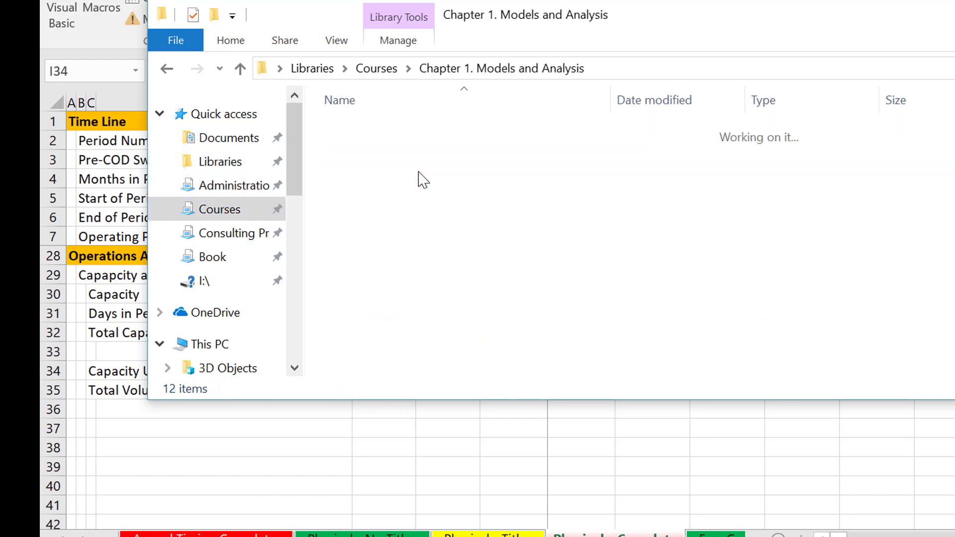
left_click(421, 367)
double_click(425, 373)
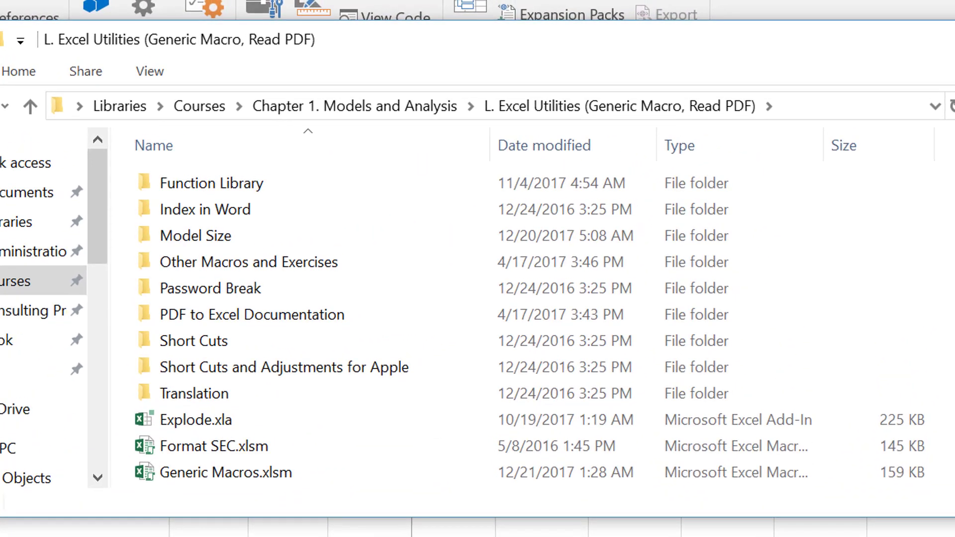
scroll(253, 502, "down", 3)
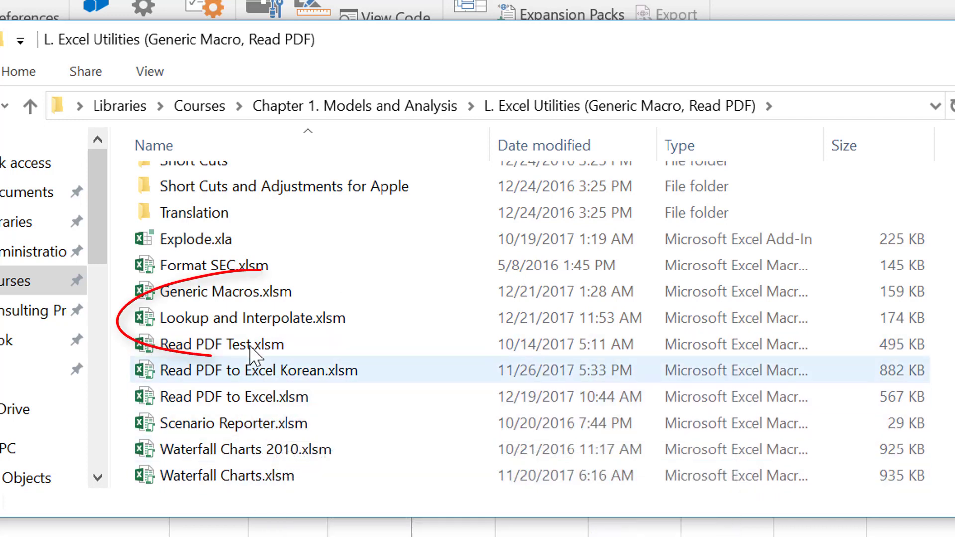
left_click(256, 323)
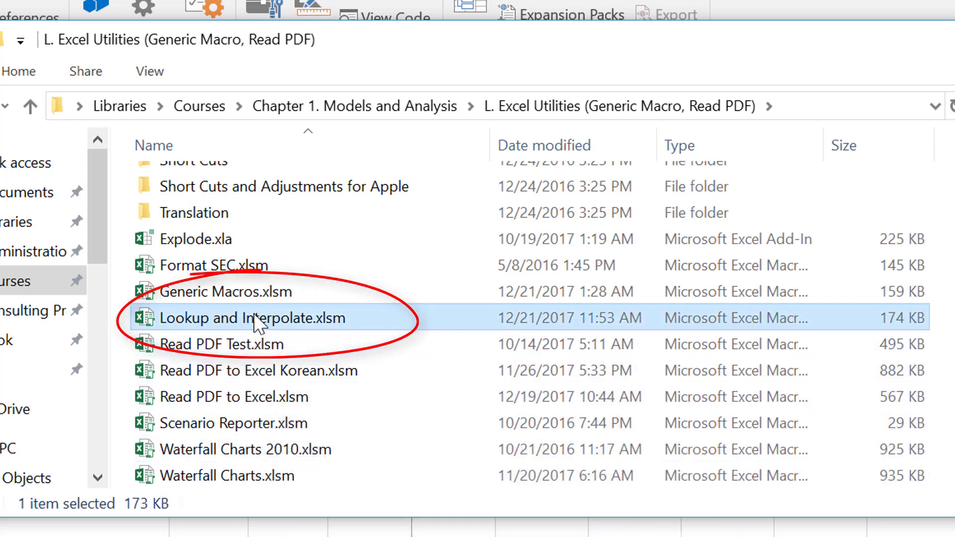
- Open Lookup and Interpolate.xlsm and bring up the FUNCTIONS macro code
double_click(257, 320)
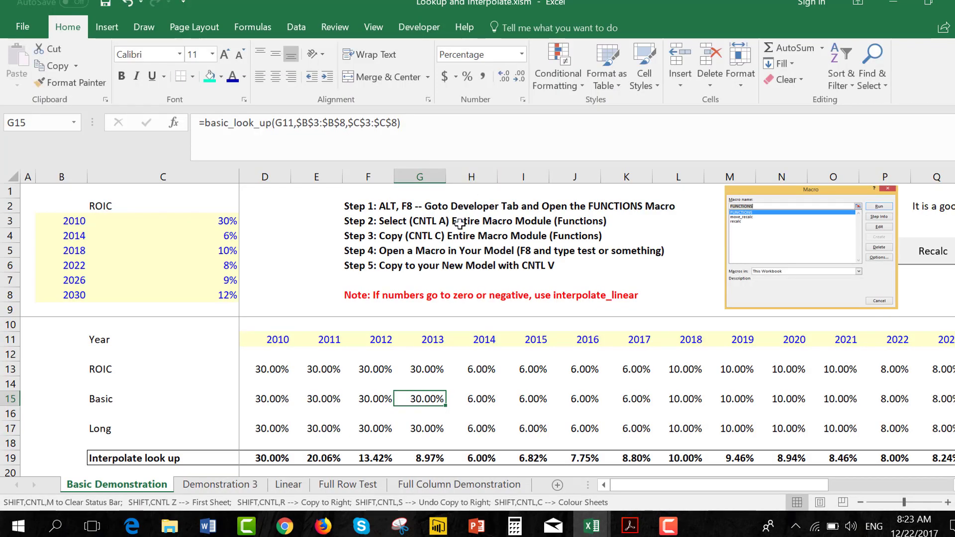
key("alt+F8")
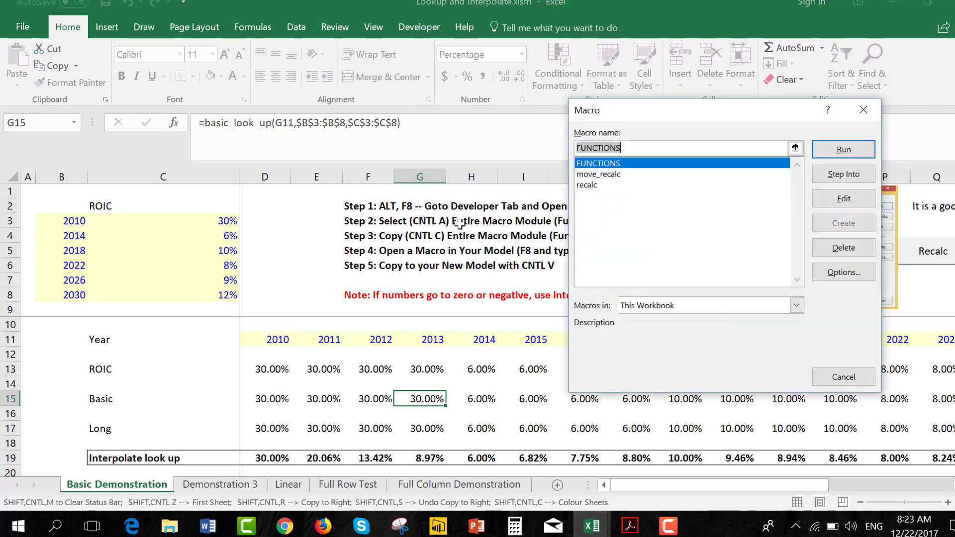
left_click(831, 201)
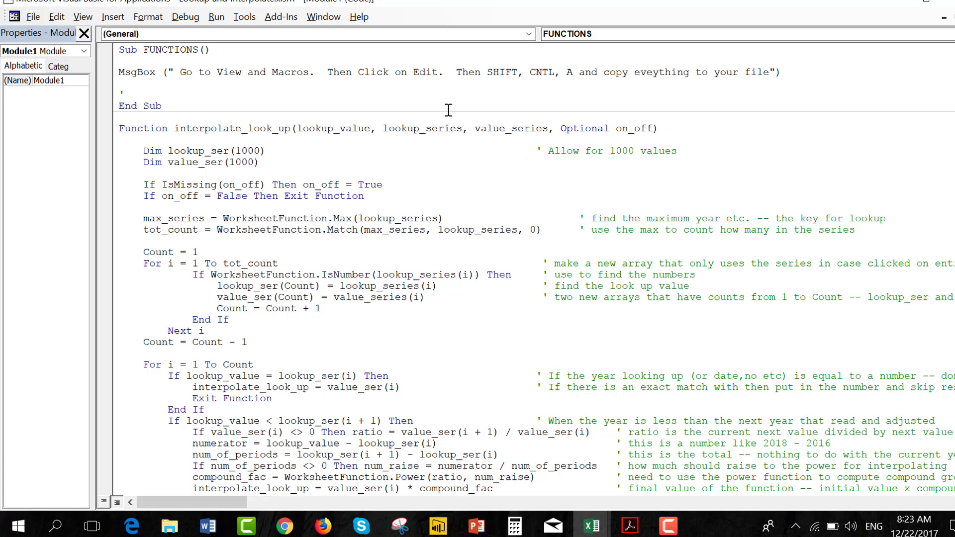
key("Up")
key("Up")
key("Down")
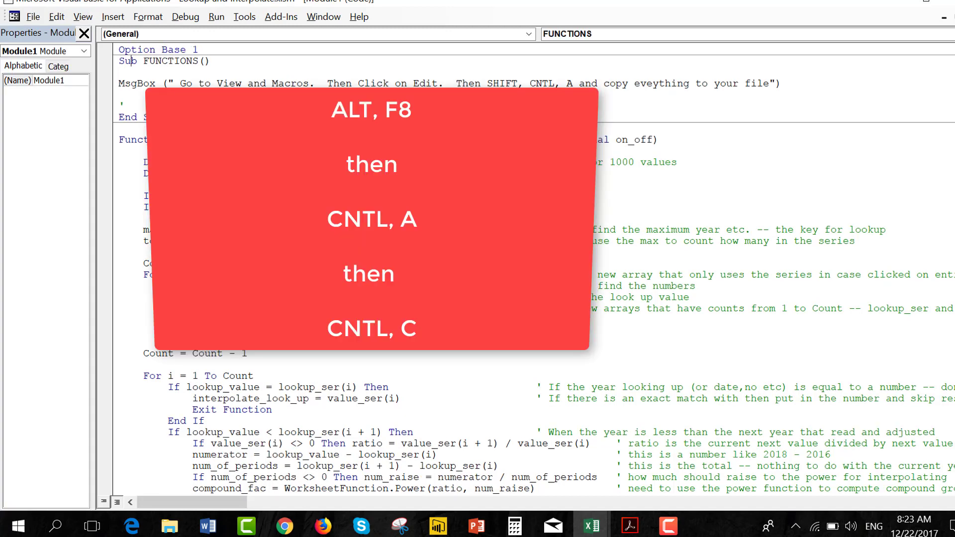
- Rename the macro to Lookup_FUNCTIONS and save the workbook
left_click(144, 61)
type("Lookup")
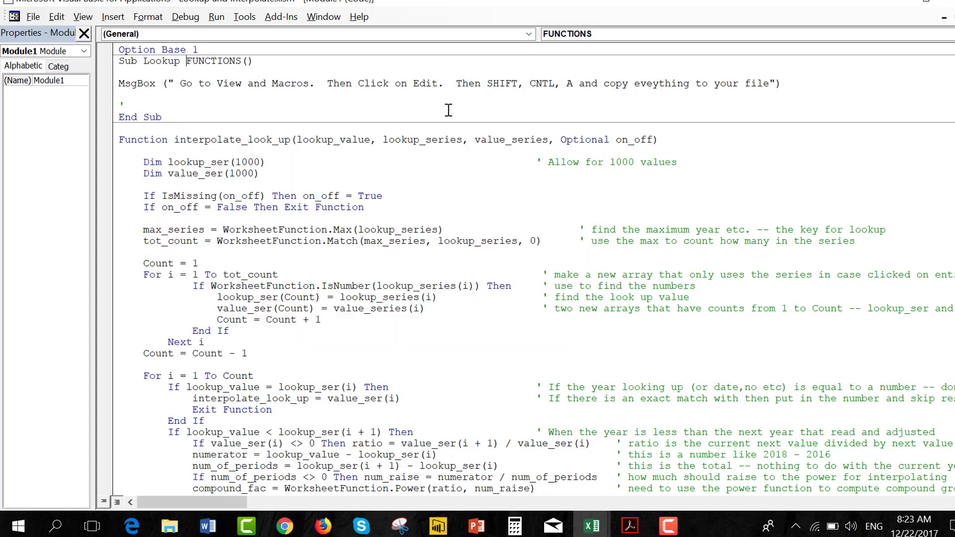
key("BackSpace")
type("_")
key("Down")
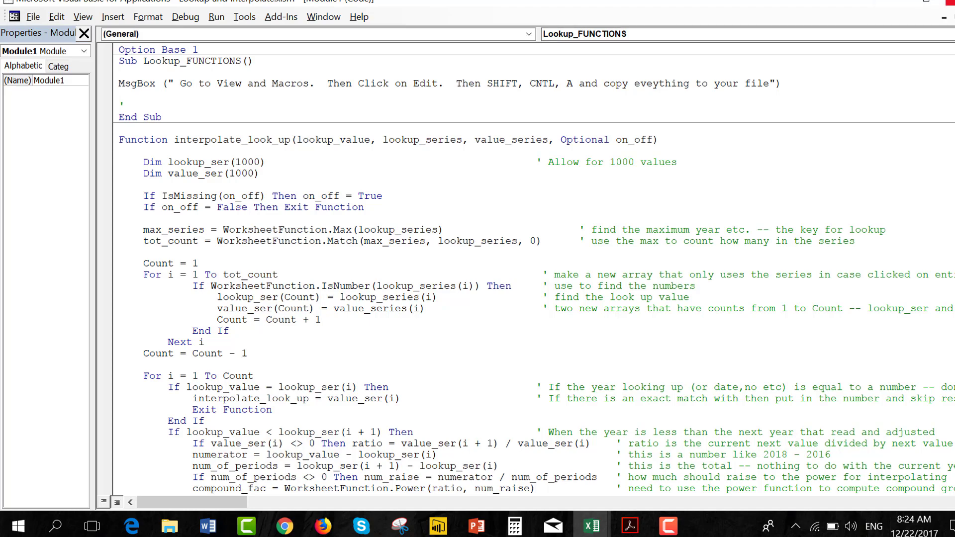
left_click(948, 2)
key("ctrl+s")
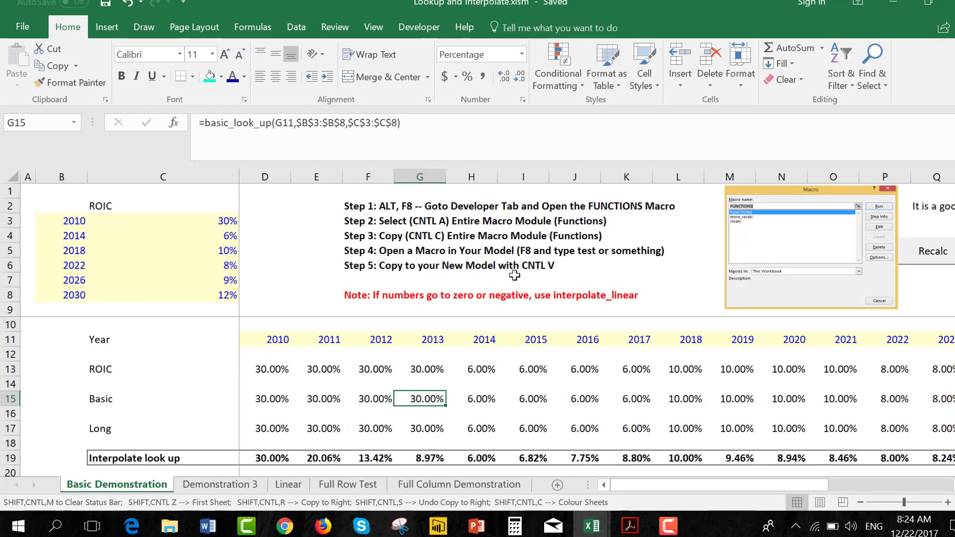
- Select the whole interpolate_look_up module, from Option Base 1 down, for copying
key("alt+F8")
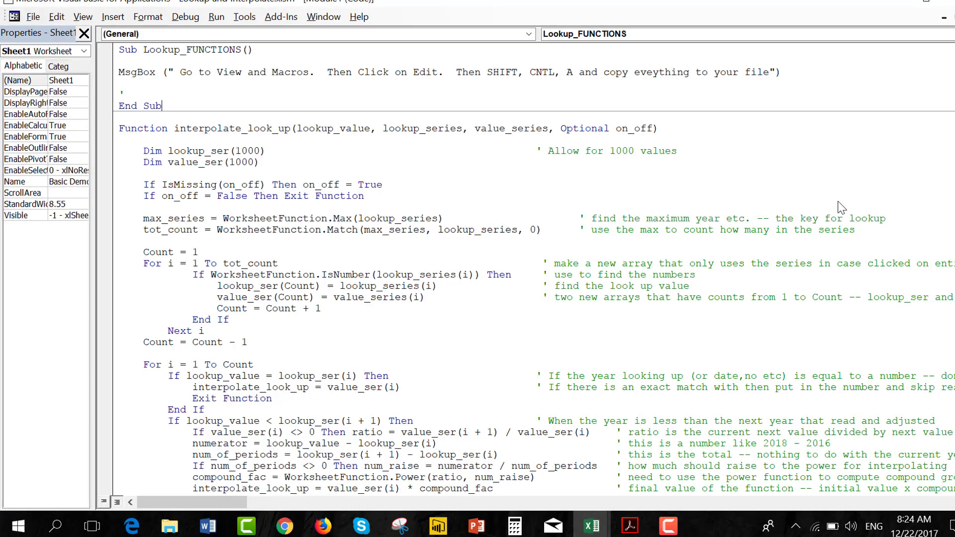
key("Down")
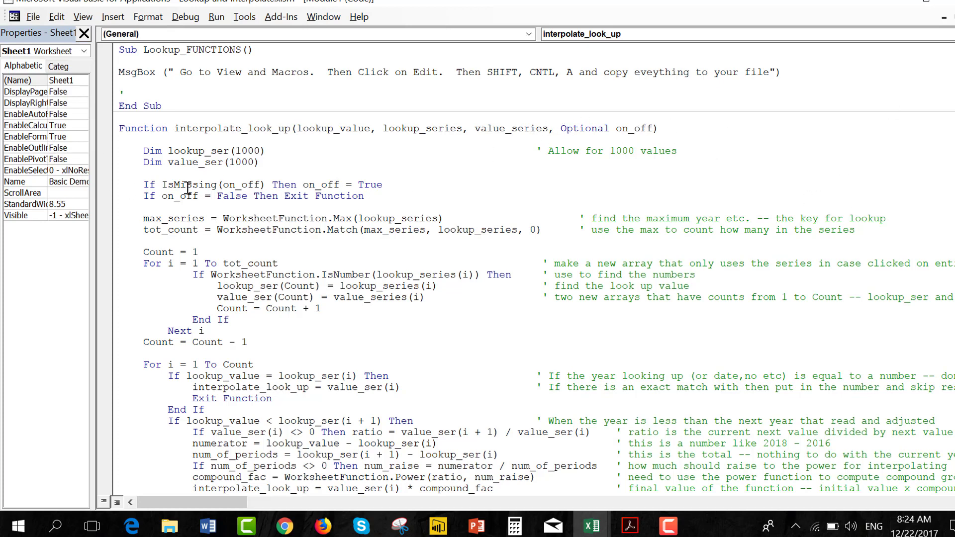
left_click(364, 204)
key("Up")
key("Up")
key("Up")
key("Up")
key("Up")
key("Up")
key("Up")
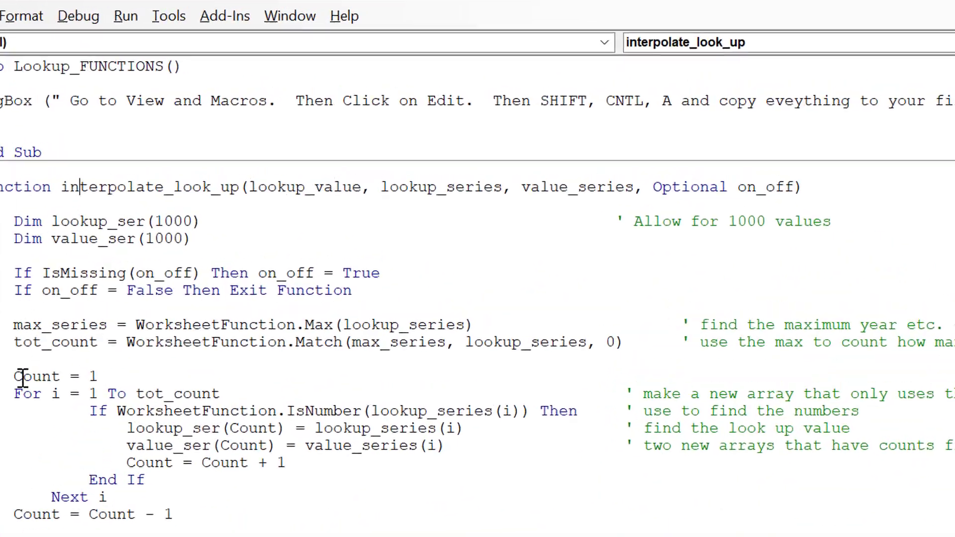
key("Up")
key("Up")
key("Up")
key("Up")
key("Up")
key("Up")
key("Up")
key("Up")
key("Left")
key("Left")
key("Left")
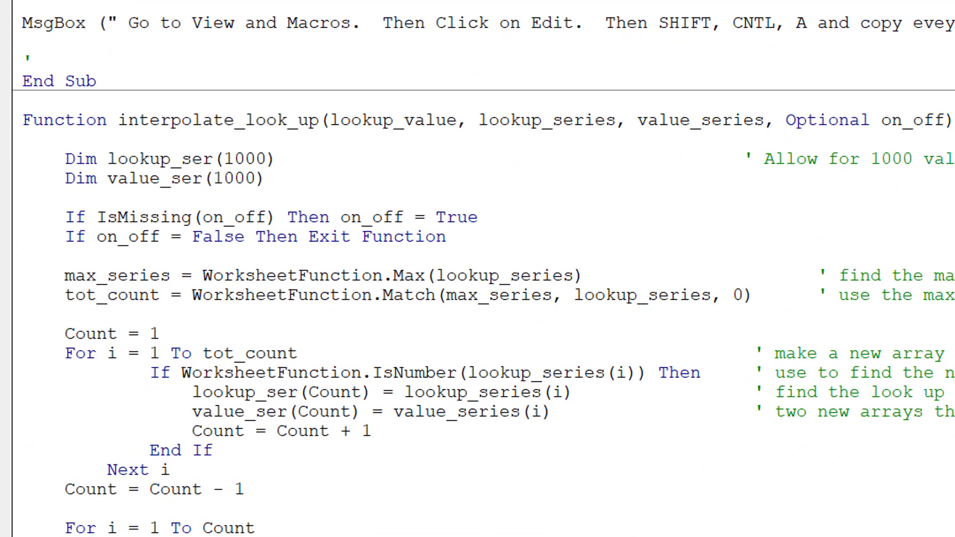
key("ctrl+a")
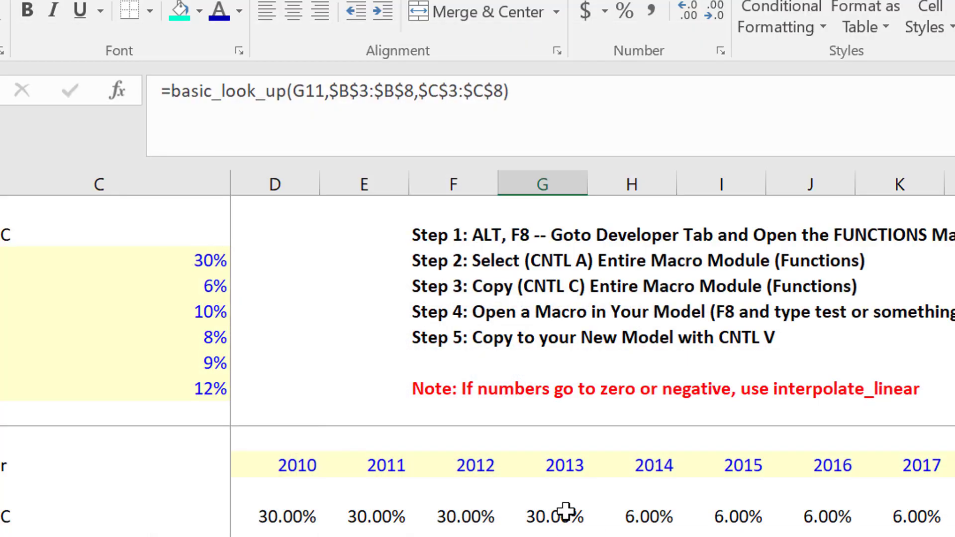
key("alt+Tab")
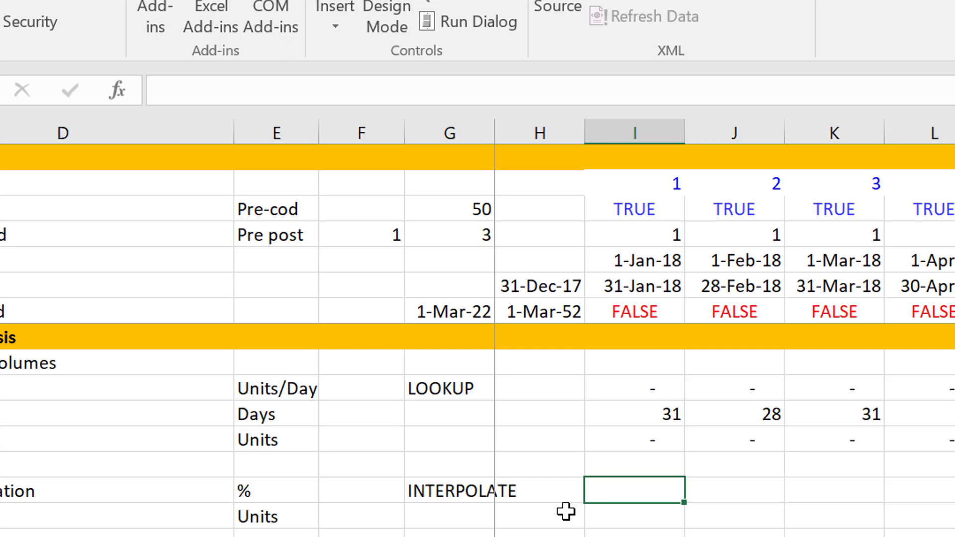
- Read through the interpolate_look_up function under Lookup_FUNCTIONS in the model's VBA module
key("alt+F8")
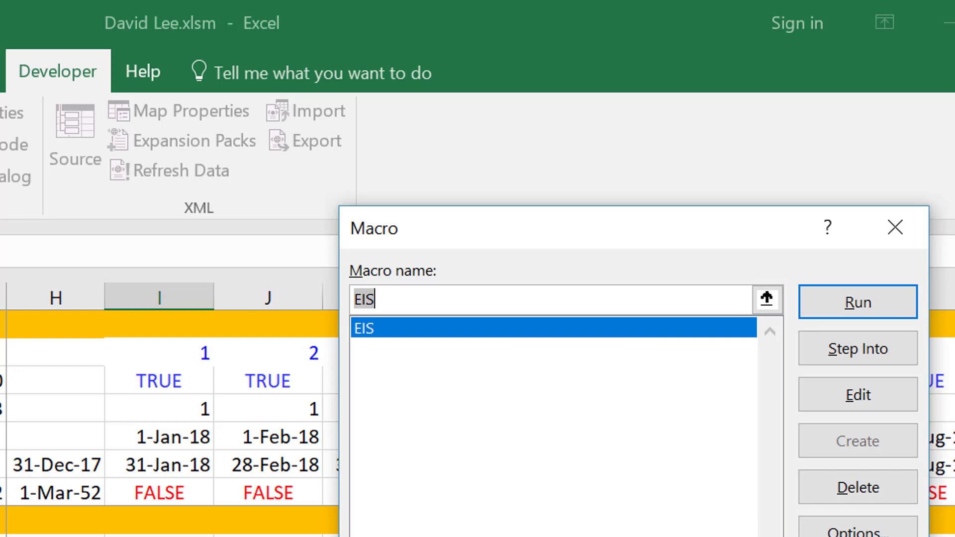
left_click(829, 398)
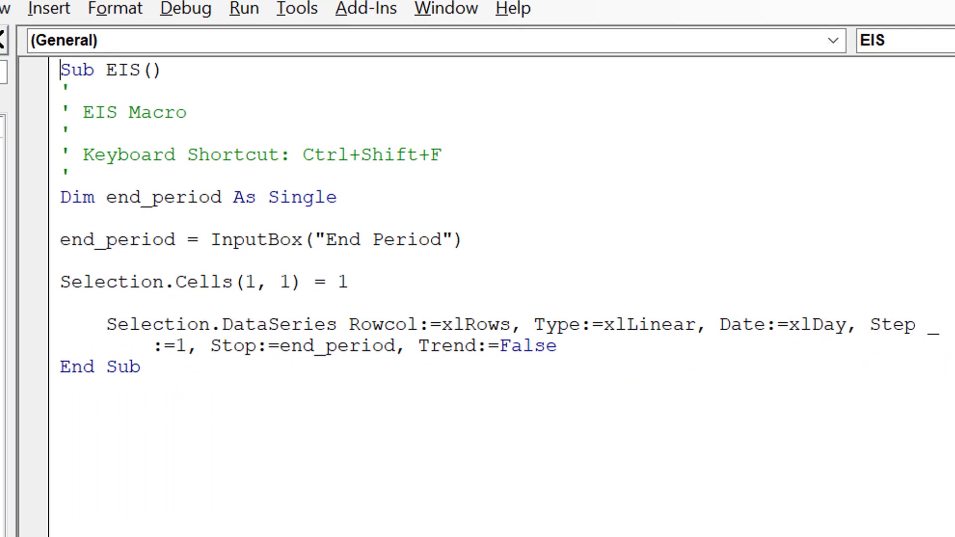
left_click(61, 70)
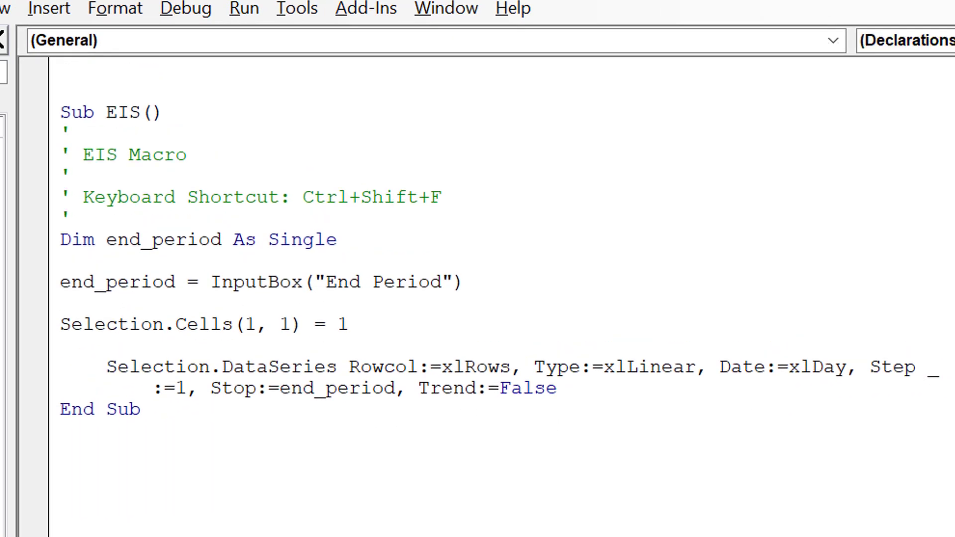
scroll(478, 298, "down", 10)
key("Page_Up")
key("Page_Up")
key("Page_Up")
key("Page_Up")
key("Page_Up")
key("Page_Up")
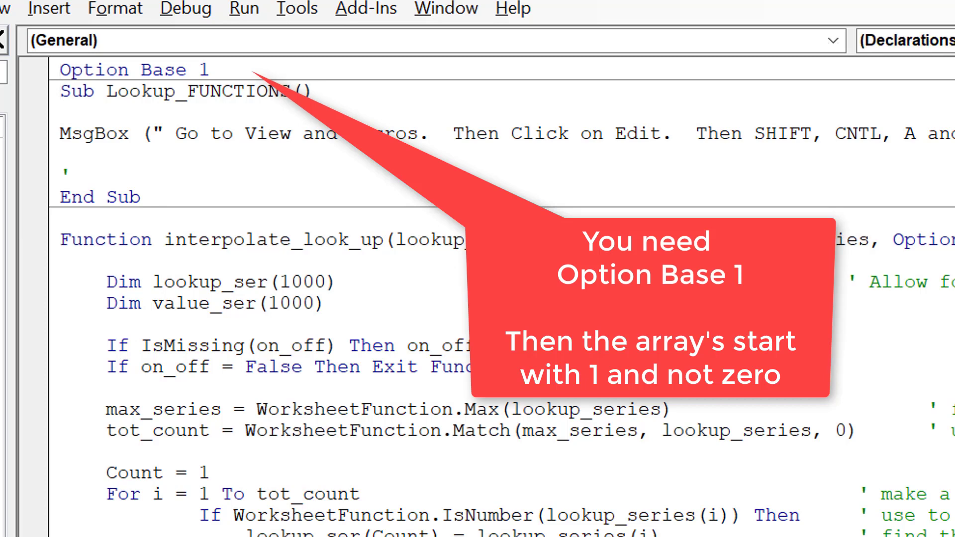
left_click(60, 91)
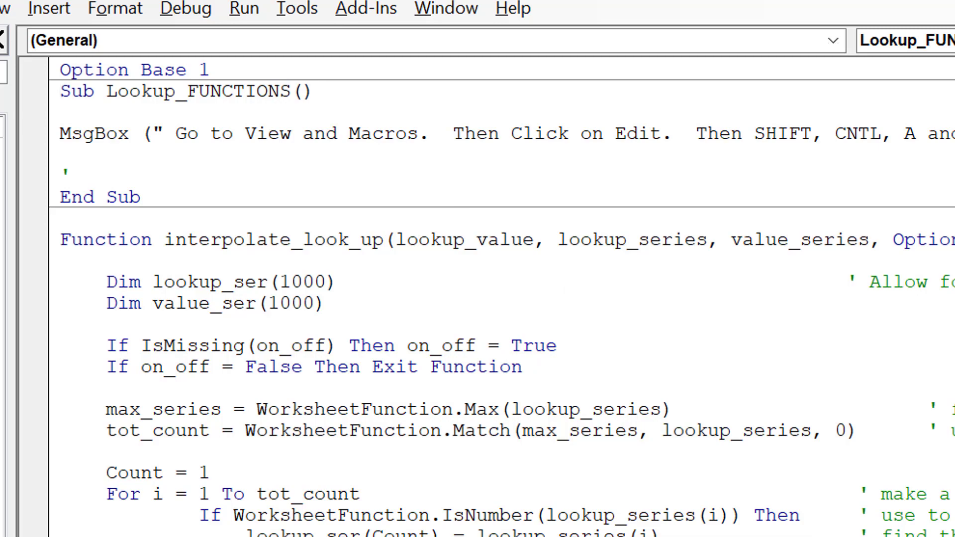
key("Down")
key("Down")
key("Down")
key("Down")
key("Down")
key("Down")
key("Down")
key("Down")
key("Down")
key("Down")
key("Down")
key("Down")
key("Down")
key("Down")
key("Down")
key("Down")
key("Down")
key("Down")
key("Down")
key("Down")
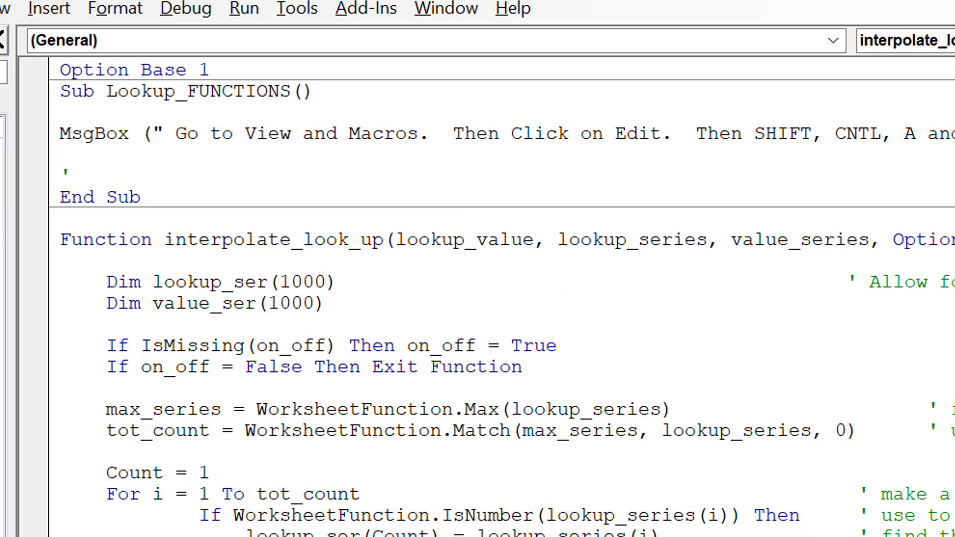
key("Down")
key("Down")
key("Down")
key("Down")
key("Down")
key("Down")
key("Down")
key("Down")
key("Down")
key("Down")
key("Down")
key("Down")
key("Down")
key("Down")
key("Down")
key("Down")
key("Down")
key("Down")
key("Down")
key("Down")
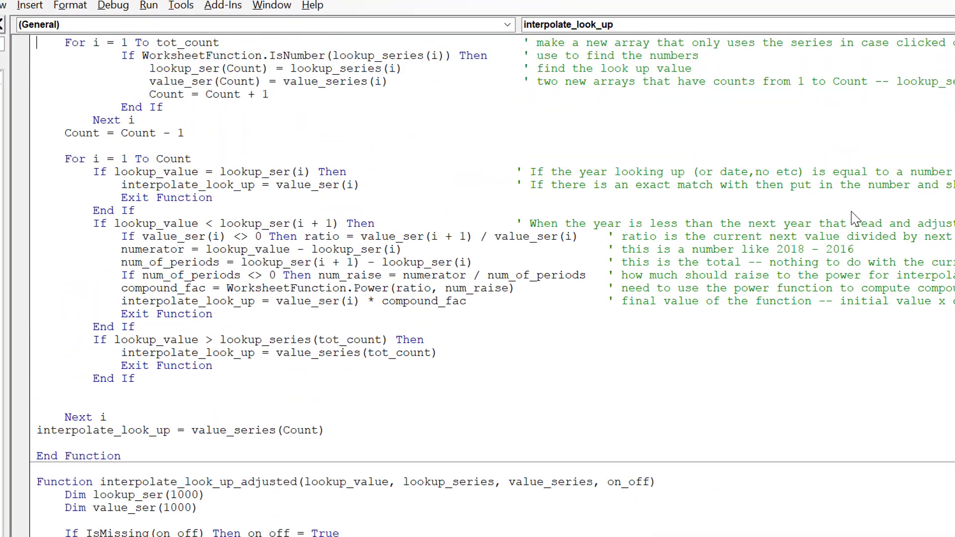
key("Up")
key("Up")
key("Up")
key("Up")
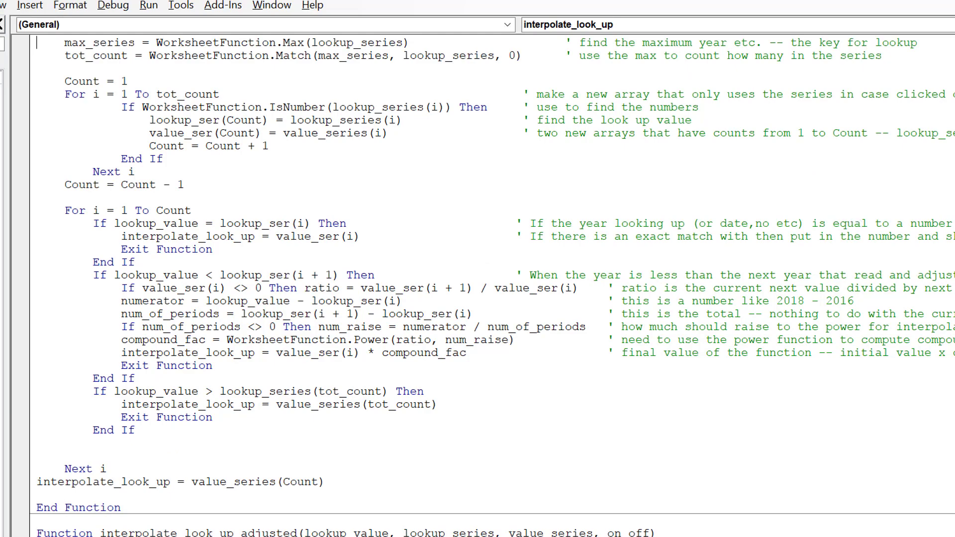
key("alt+F11")
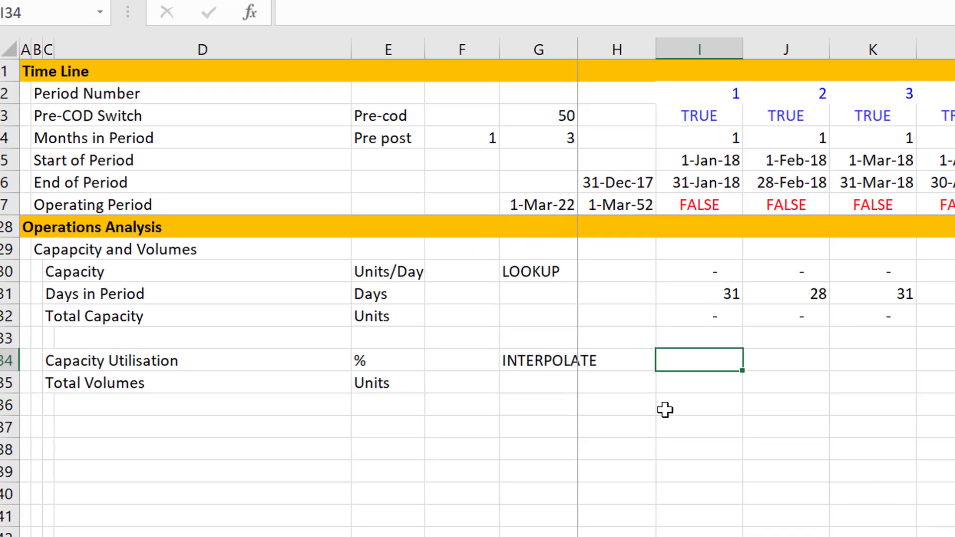
- Start =interpolate_look_up in I34 with the start date I5 as lookup value
key("Left")
key("Left")
key("Right")
key("Right")
type("=")
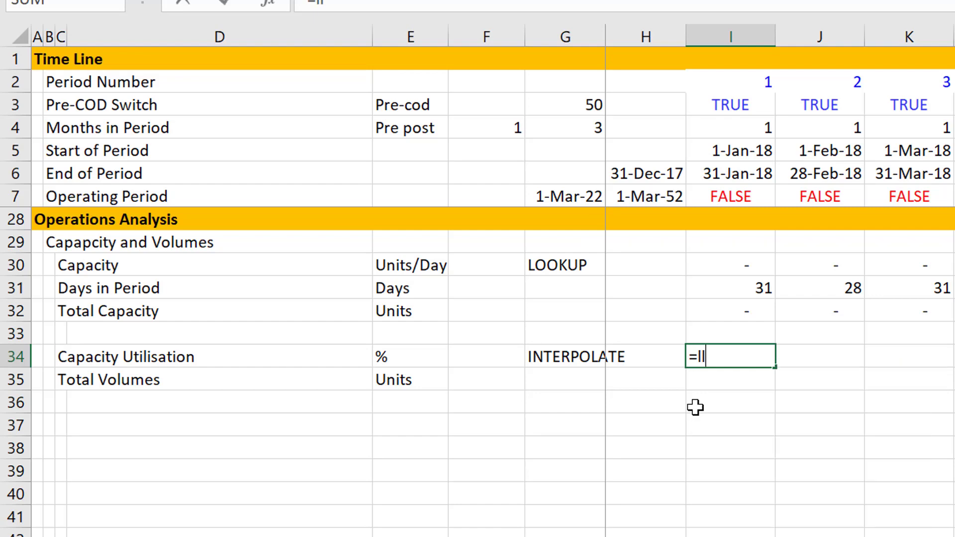
type("in")
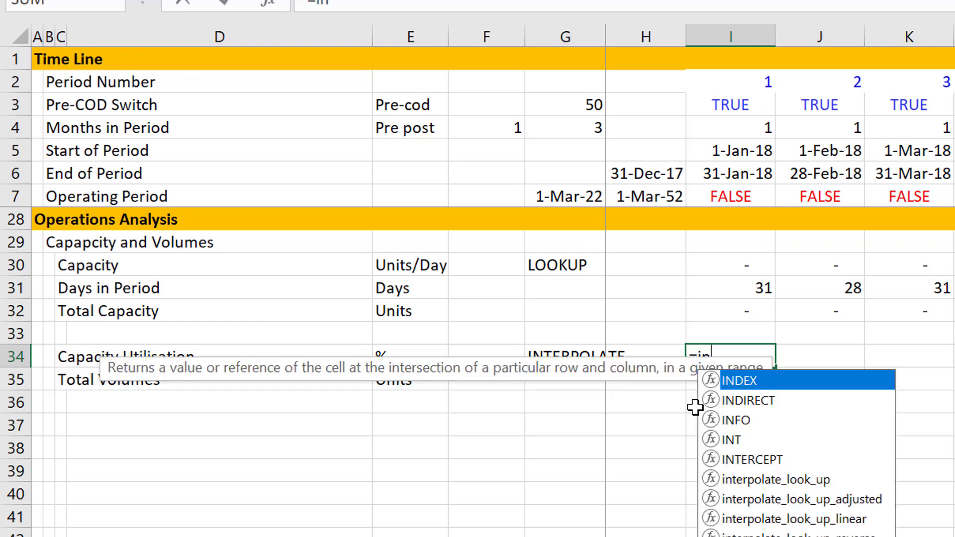
key("Down")
key("Down")
key("Down")
key("Down")
key("Down")
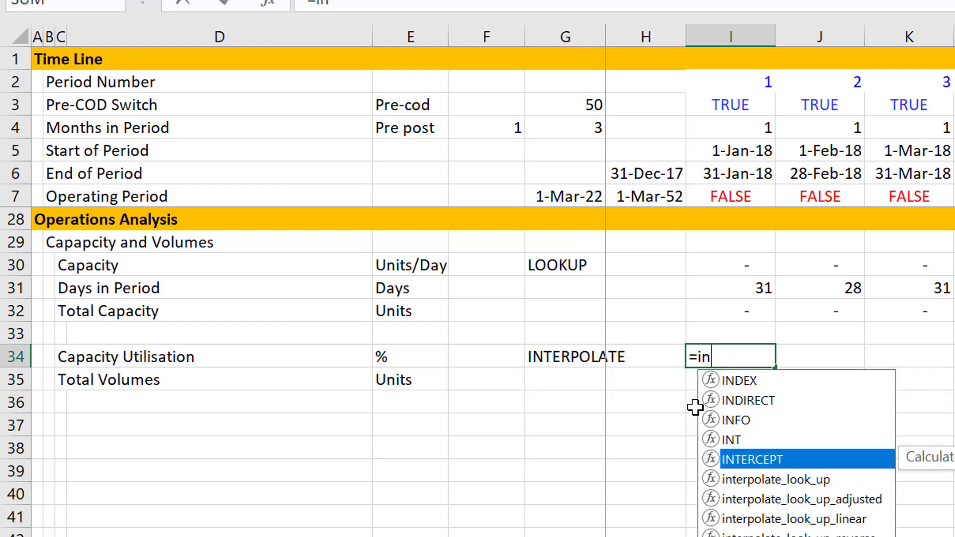
key("Tab")
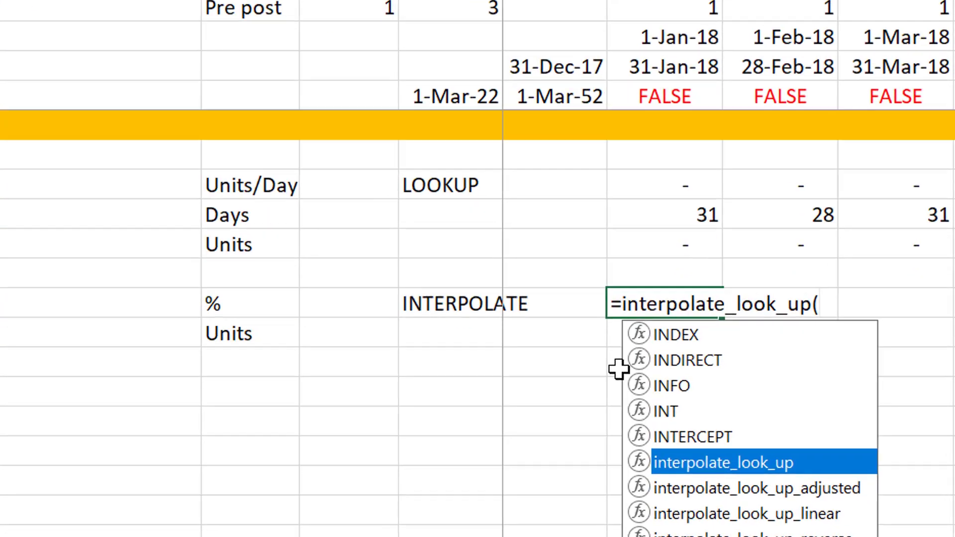
key("ctrl+a")
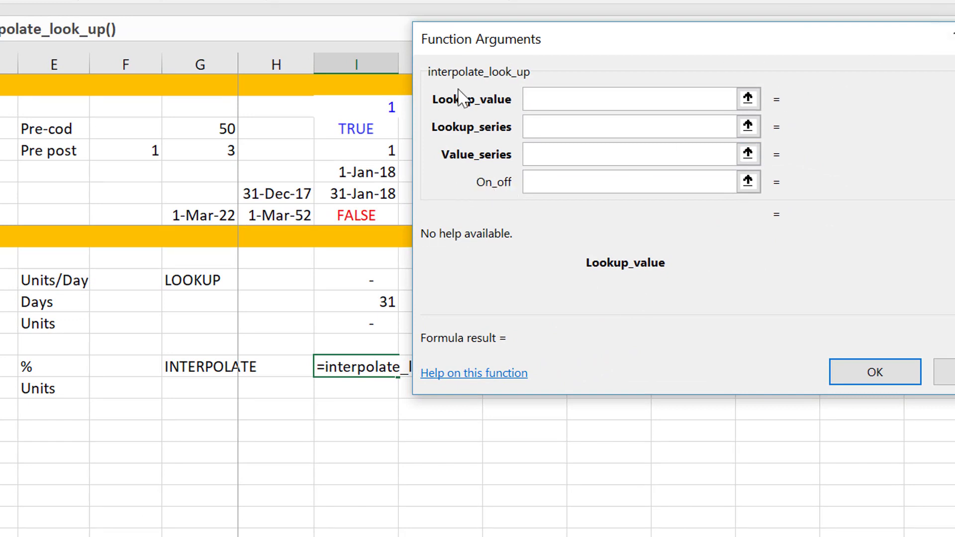
left_click(749, 99)
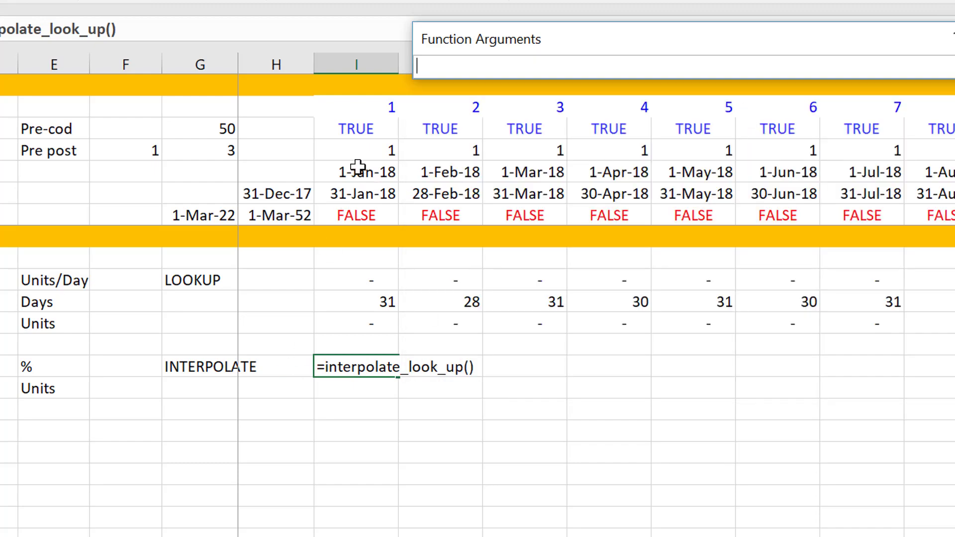
left_click(358, 166)
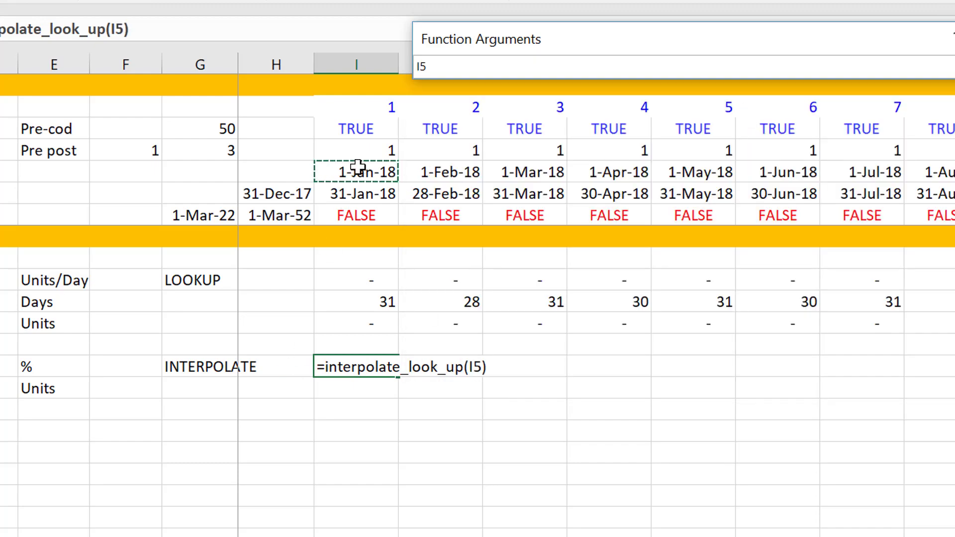
type(",")
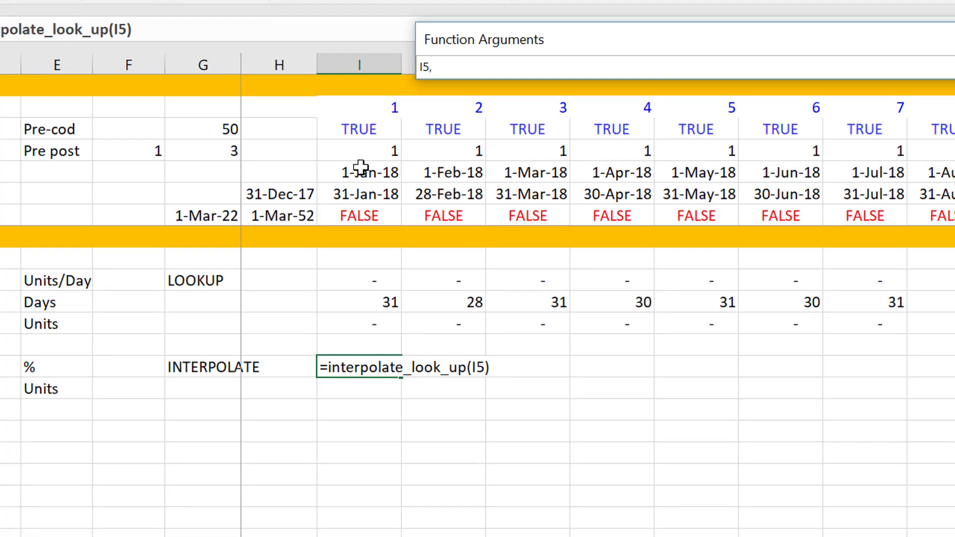
key("BackSpace")
key("Return")
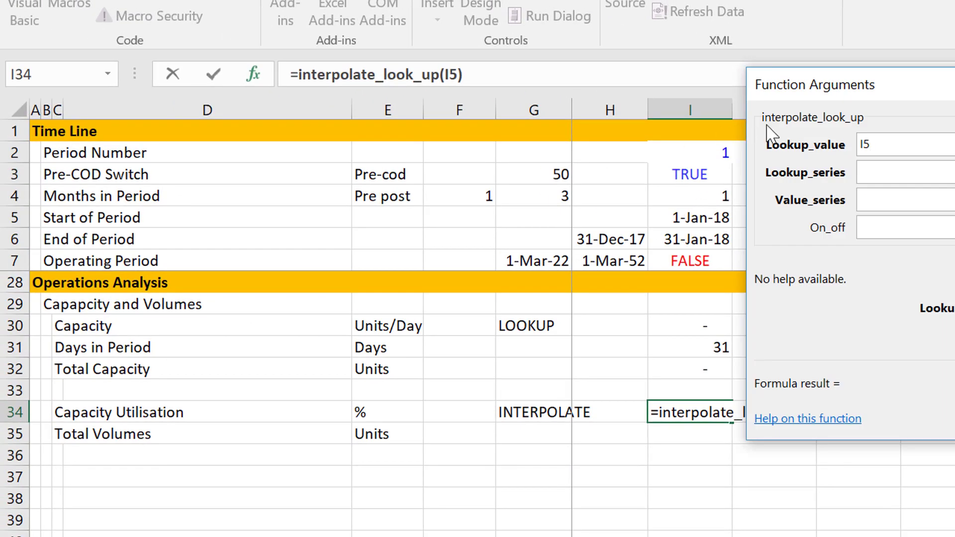
- Finish the formula with lookup series row 25 and value series row 26, giving 0.00%
left_click(893, 174)
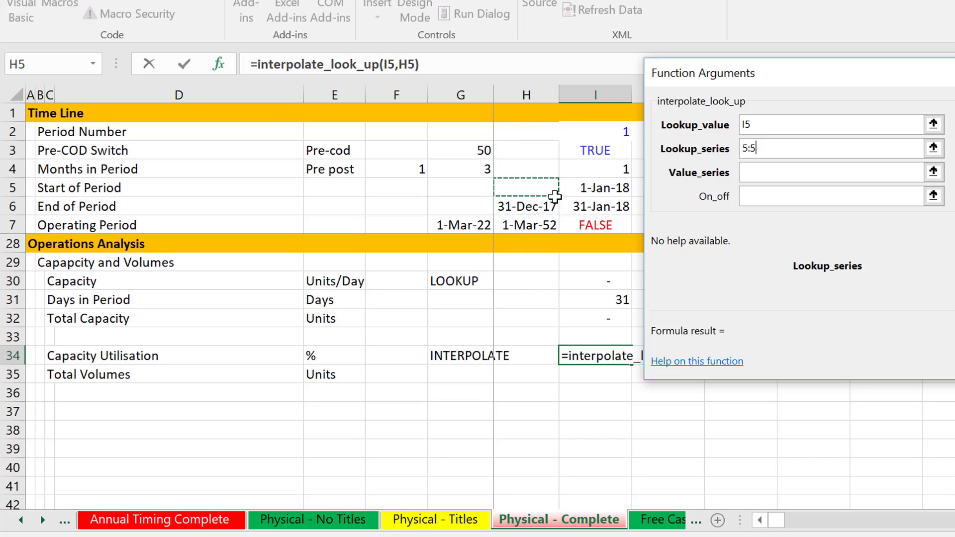
key("Down")
key("Down")
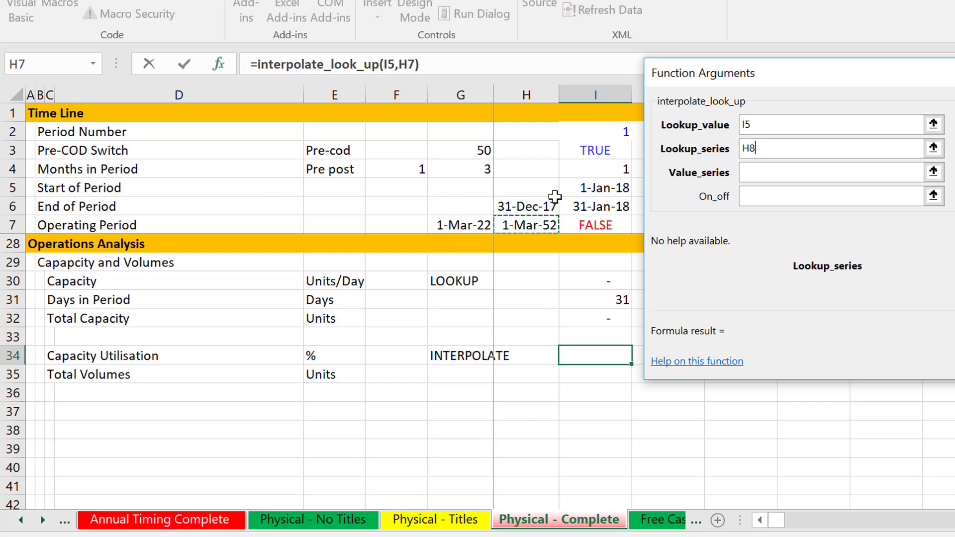
key("Down")
key("Down")
key("Down")
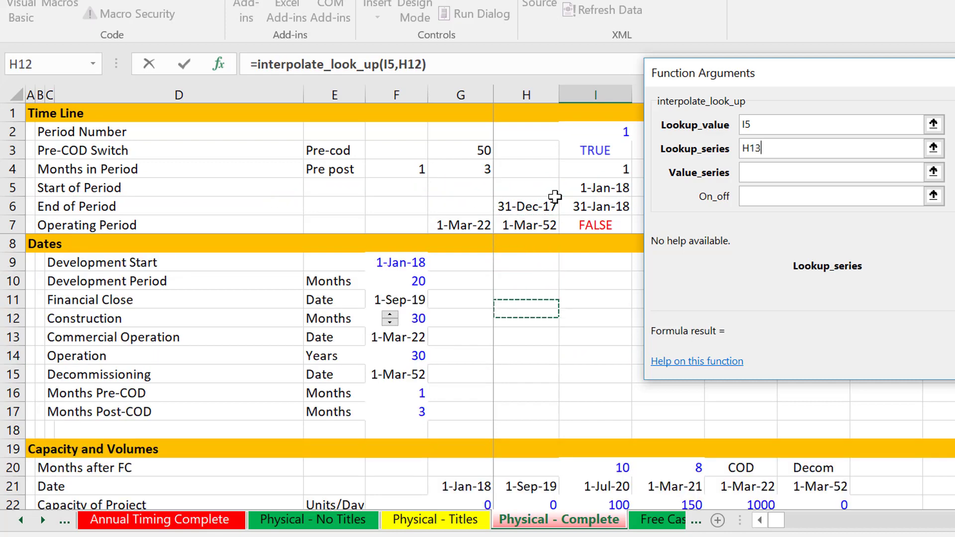
key("Down")
key("Down")
key("Down")
key("Down")
key("Down")
key("Down")
key("Down")
key("Down")
key("Down")
key("Down")
key("Down")
key("Down")
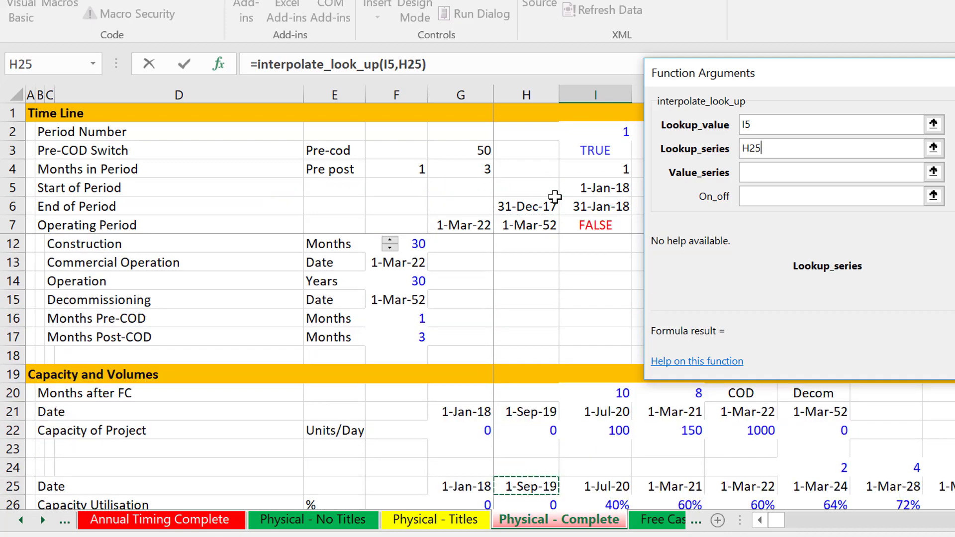
key("Down")
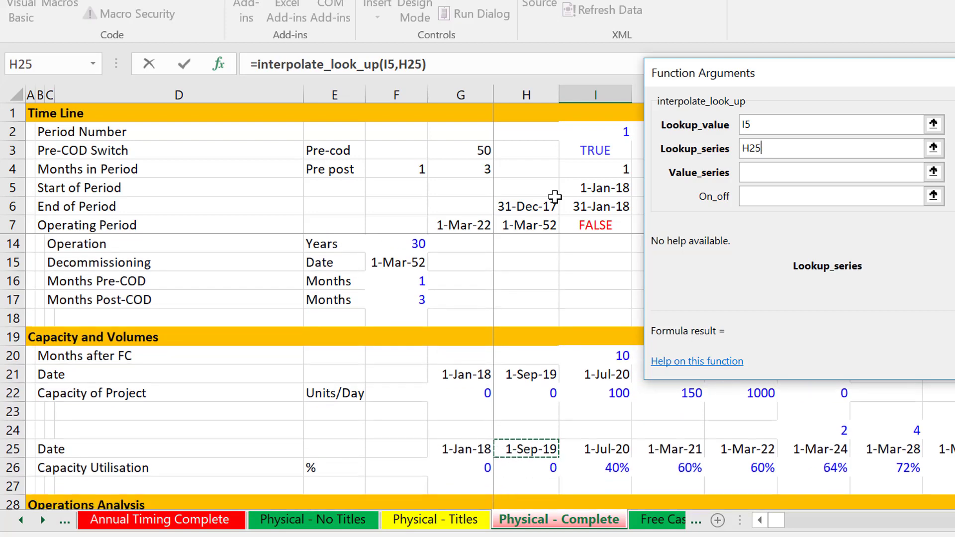
key("shift+space")
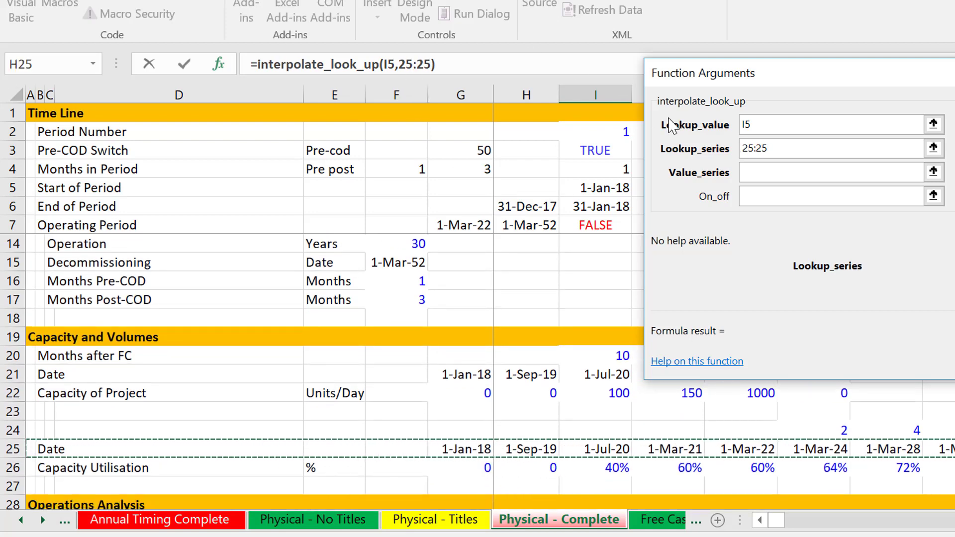
left_click(762, 175)
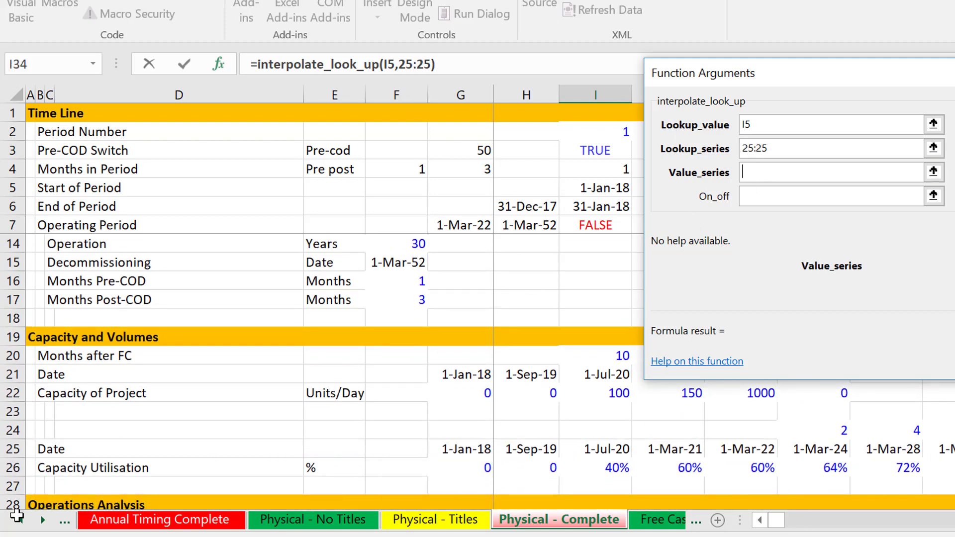
left_click(6, 469)
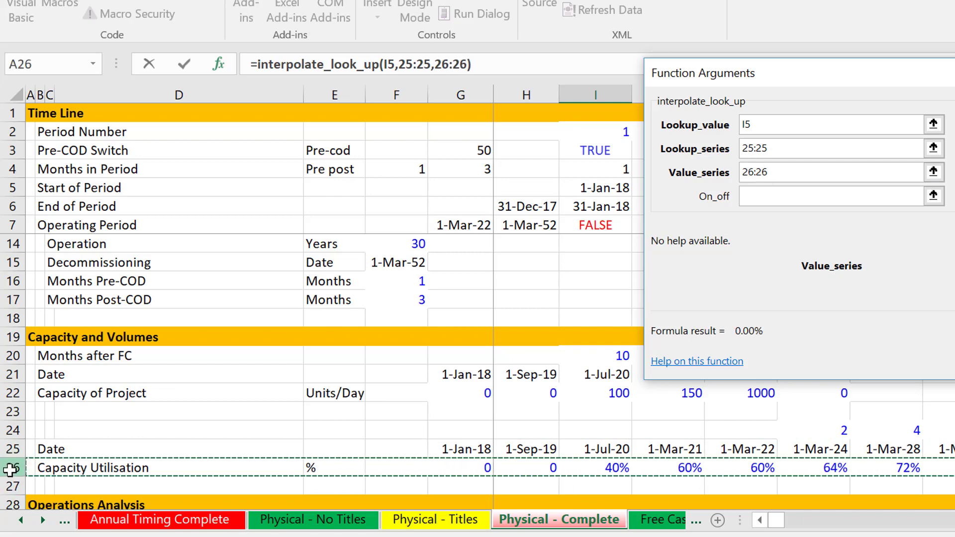
key("Return")
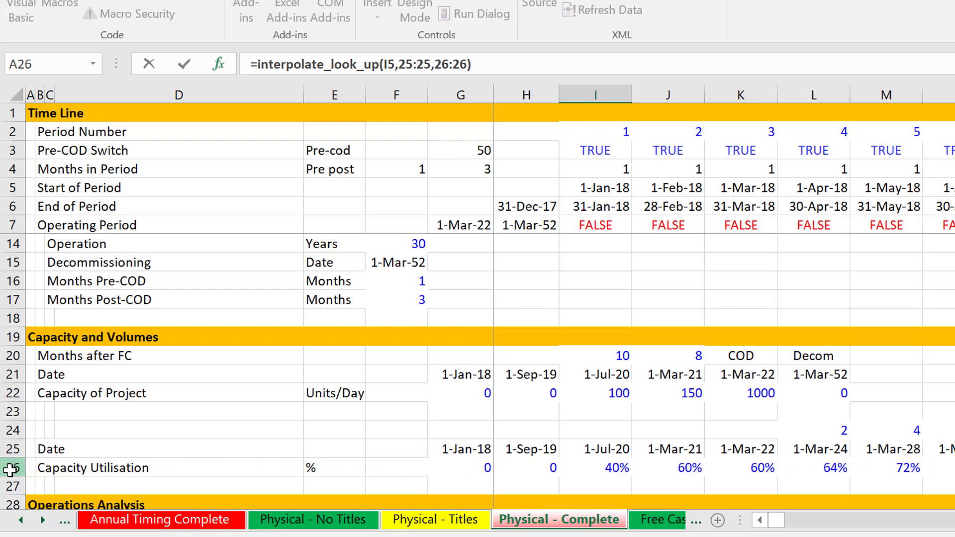
key("Down")
key("Down")
key("Down")
key("Down")
- Fill the Capacity Utilisation formula from I34 across every period of row 34
key("Up")
key("Up")
key("Up")
key("Up")
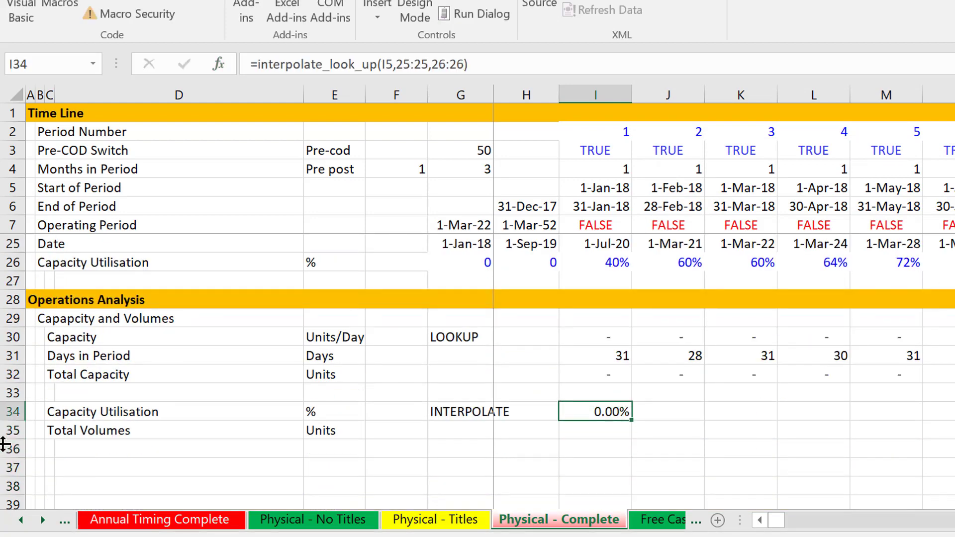
key("ctrl+shift+Right")
key("ctrl+r")
key("Right")
key("Right")
key("Right")
key("Right")
key("Right")
key("Right")
key("Right")
key("Right")
key("Right")
key("Right")
key("Right")
key("Right")
key("Right")
key("Right")
key("Right")
key("Right")
key("Right")
key("Right")
key("Right")
key("Right")
key("Right")
key("Right")
key("Right")
key("Right")
key("Right")
key("Right")
key("Right")
key("Right")
key("Right")
key("Right")
key("Right")
key("Right")
key("Right")
key("Right")
key("Right")
key("Right")
key("Right")
key("Right")
key("Left")
key("Left")
key("Left")
key("Left")
key("Left")
key("Left")
key("Left")
key("Left")
key("Left")
key("Left")
key("Left")
key("Left")
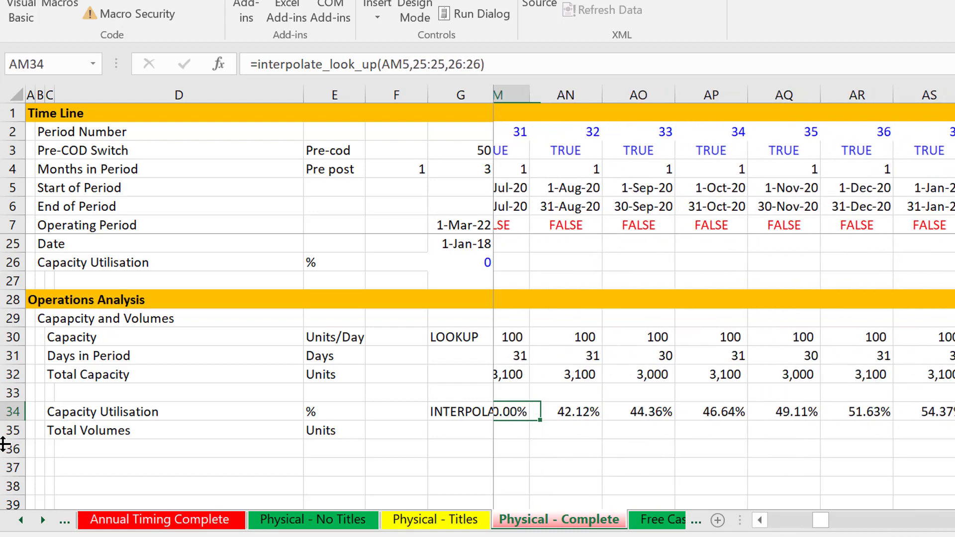
key("Right")
key("Right")
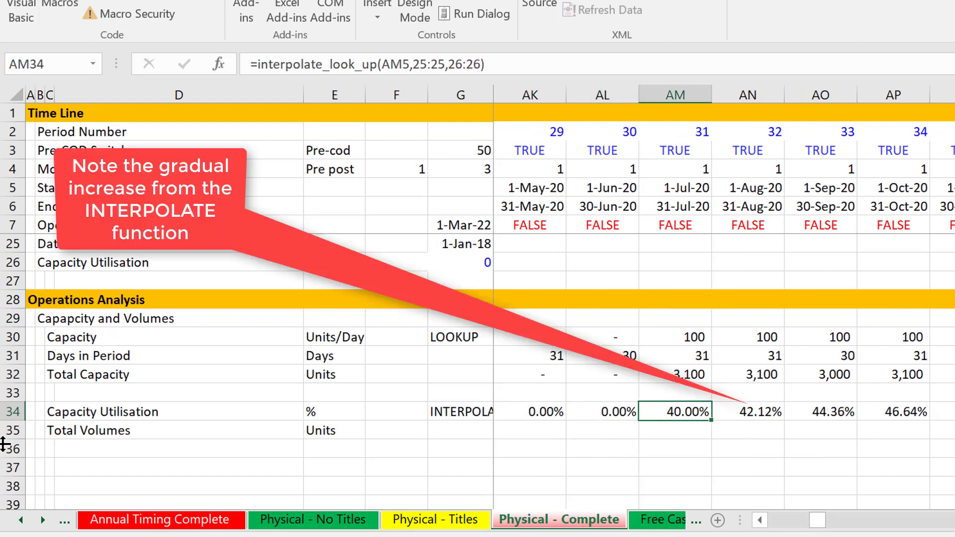
- Insert a row above it and label it 'Capacity Utilisation with Lookup'
key("shift+space")
key("ctrl+shift+plus")
key("Left")
key("Left")
key("Left")
key("Left")
key("Left")
key("Left")
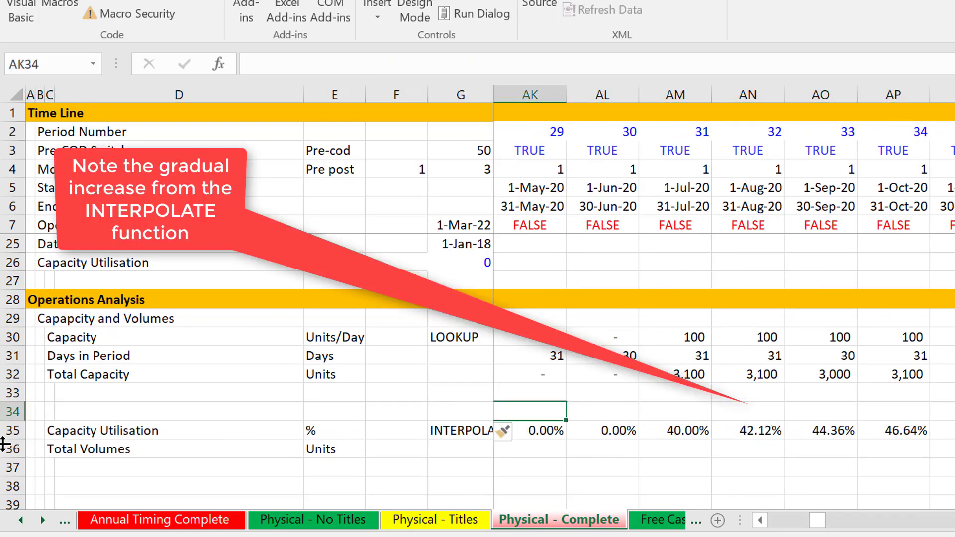
key("Left")
key("Left")
key("Left")
key("Left")
key("Left")
key("Left")
key("Left")
key("Left")
key("Left")
key("Left")
key("Left")
key("Left")
key("Left")
key("Left")
key("Left")
key("Left")
key("Left")
key("Left")
key("Left")
key("Left")
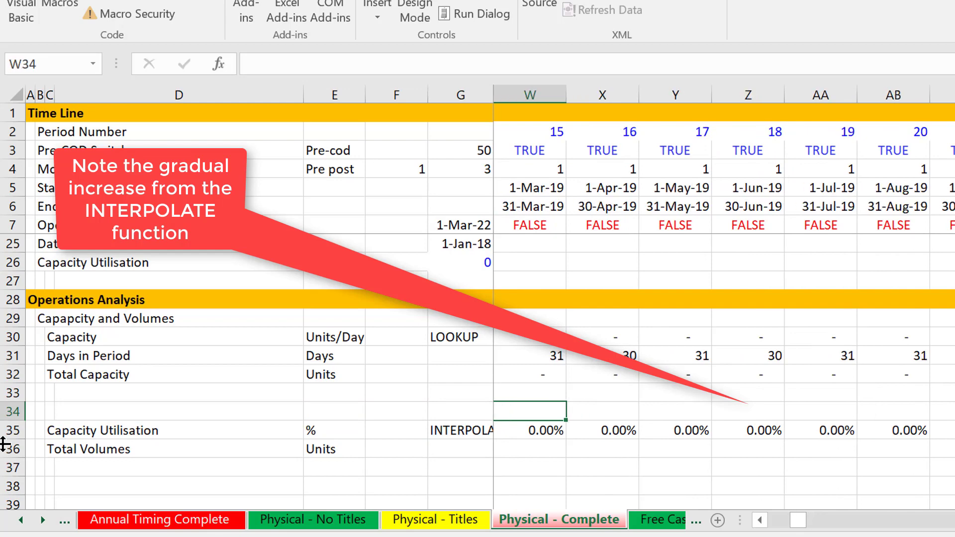
key("Left")
key("Left")
key("Left")
key("Left")
key("Left")
key("Left")
key("Left")
key("Left")
key("Left")
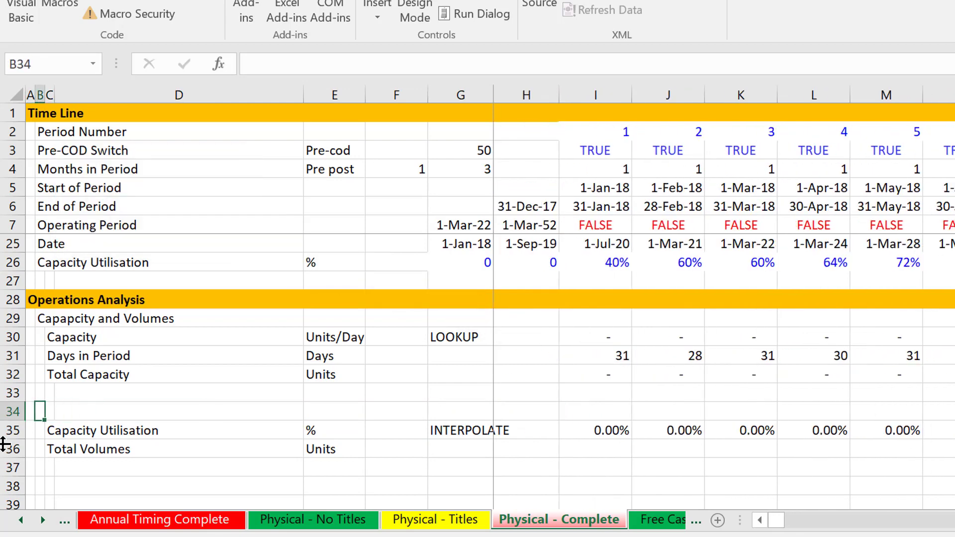
type("Capacity Utilisation with Look")
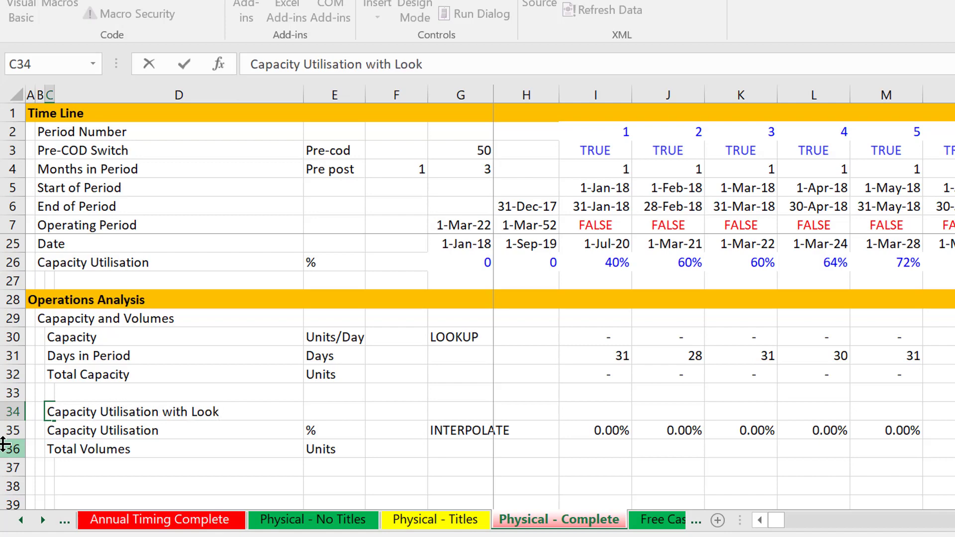
key("Down")
key("Down")
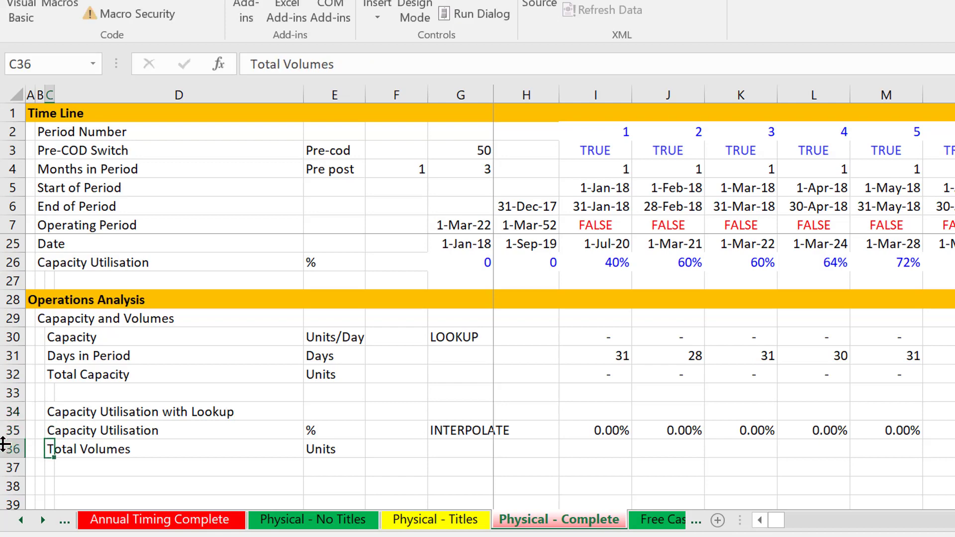
- Insert a blank row above Total Volumes
key("shift+space")
key("ctrl+shift+plus")
key("Up")
key("Up")
key("Up")
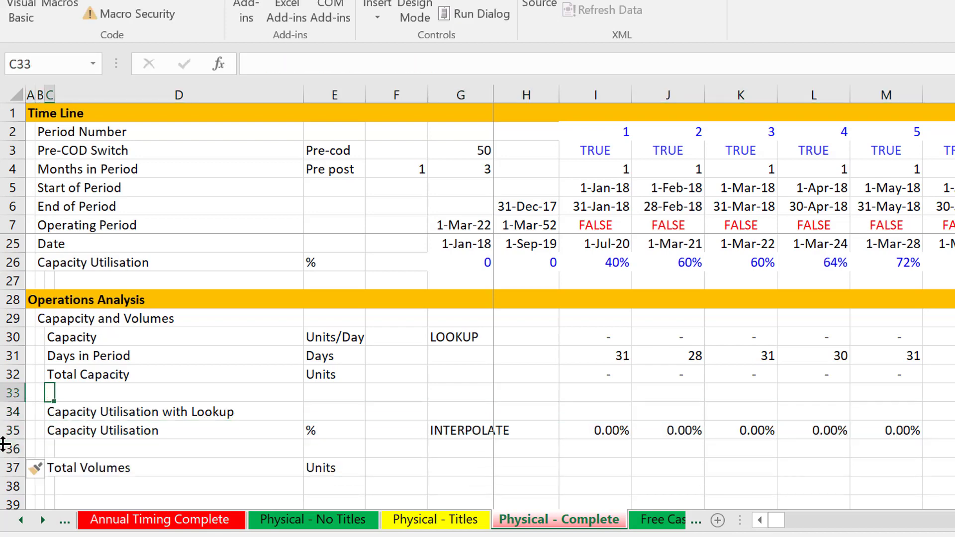
- Label row 36 'Capacity Utilisation with Linear Interpolation' by editing the pasted lookup label
key("Down")
key("Down")
key("Down")
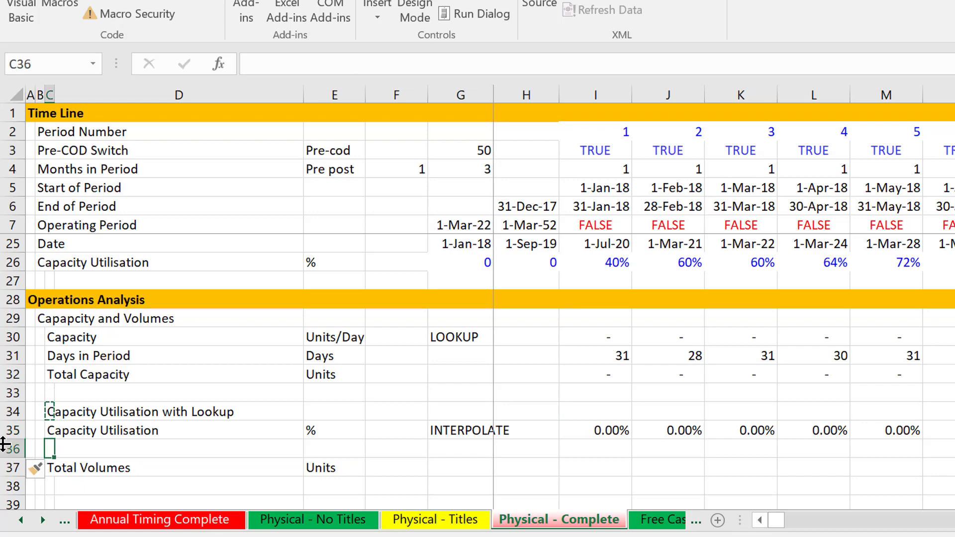
key("ctrl+v")
key("Escape")
key("F2")
key("BackSpace")
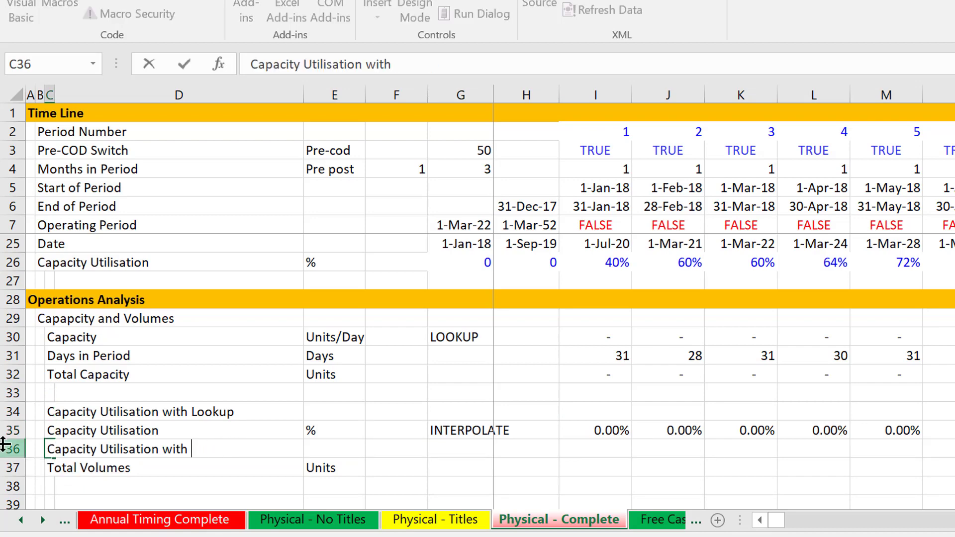
type("Linear Interp")
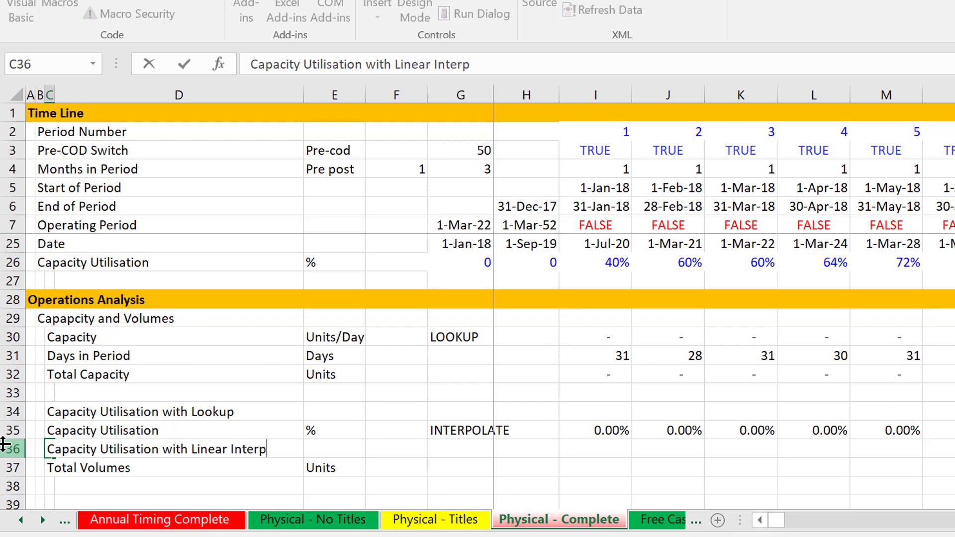
key("Up")
key("Up")
- Check row 35's interpolated utilisation, rising from 40.00% through 42.12% and 44.36%
key("ctrl+c")
key("Down")
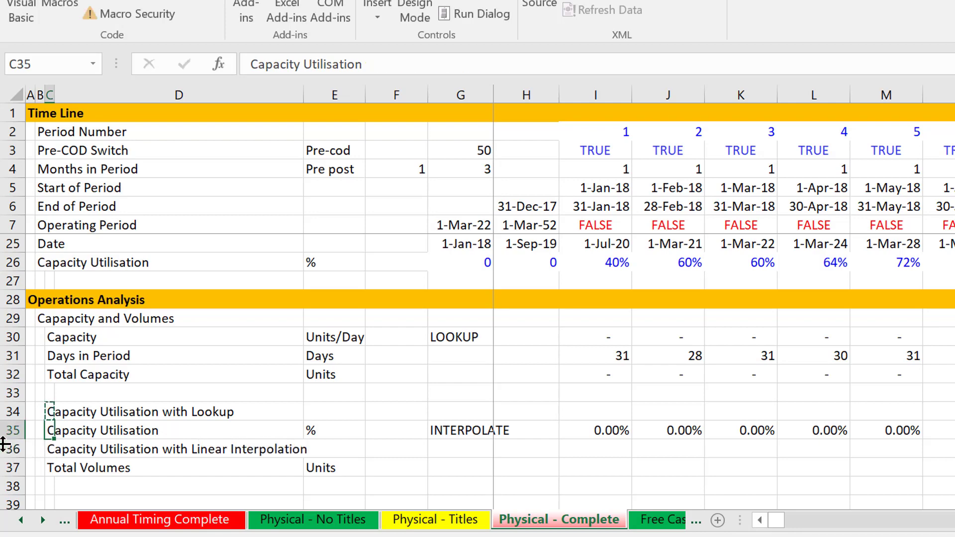
key("Right")
key("Right")
key("Right")
key("Right")
key("Right")
key("Right")
key("Right")
key("Right")
key("Right")
key("Right")
key("Right")
key("Right")
key("Right")
key("Right")
key("Right")
key("Right")
key("Right")
key("Right")
key("Right")
key("Right")
key("Right")
key("Right")
key("Right")
key("Right")
key("Right")
key("Right")
key("Right")
key("Right")
key("Right")
key("Right")
key("Right")
key("Right")
key("Right")
key("Right")
key("Right")
key("Right")
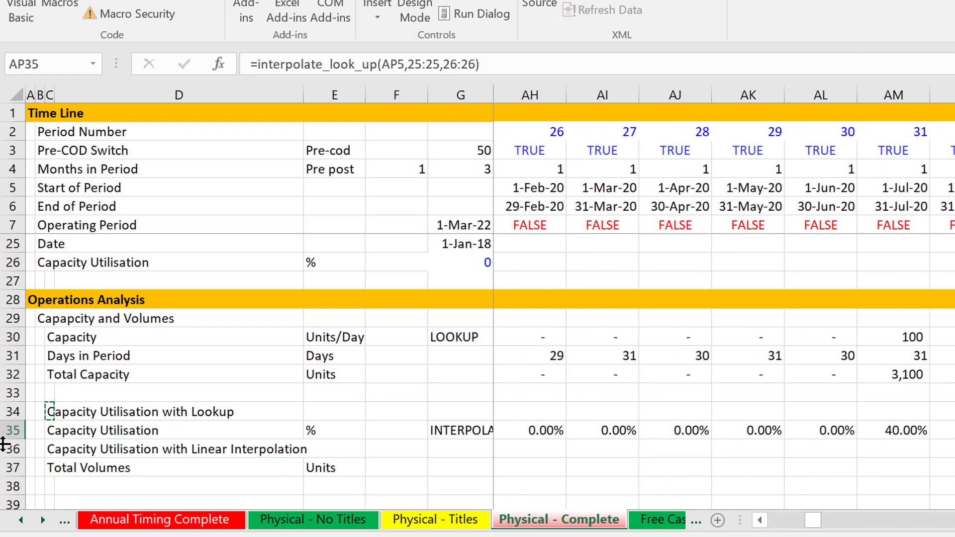
key("Right")
key("Right")
key("Right")
key("Right")
key("Right")
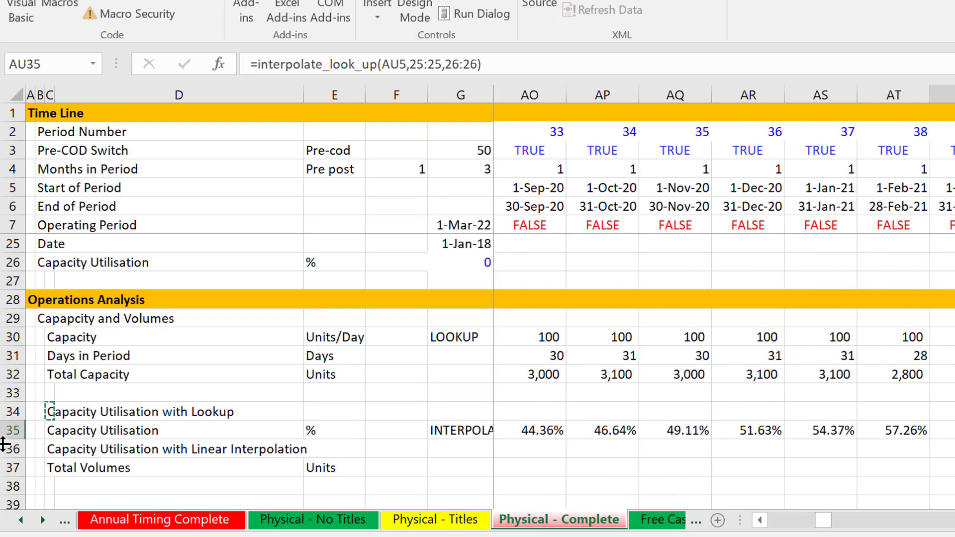
key("Left")
key("Left")
key("Right")
key("Right")
key("Left")
key("Left")
key("Left")
key("Left")
key("Left")
key("Left")
key("Left")
key("Left")
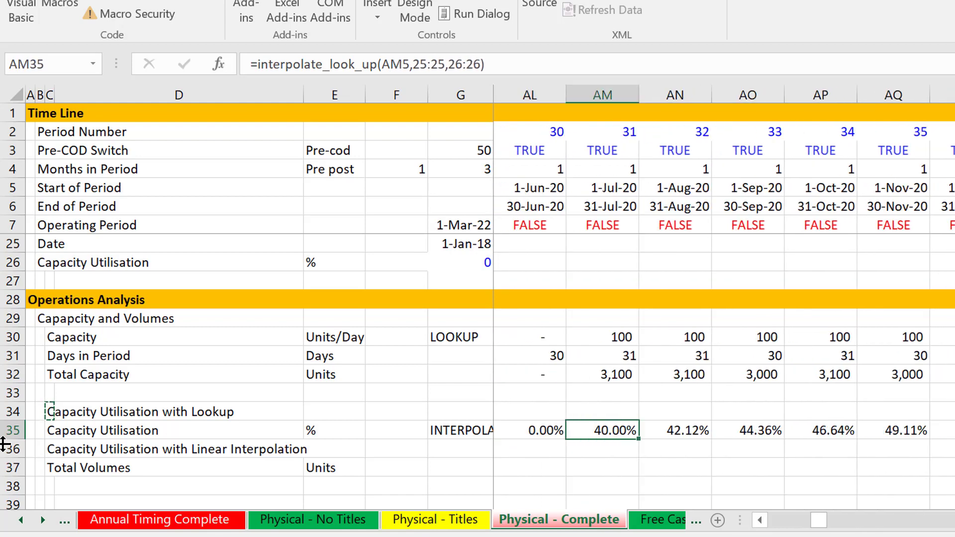
key("Up")
key("Left")
key("ctrl+Left")
key("Right")
key("Right")
key("Right")
key("Right")
key("Right")
key("Right")
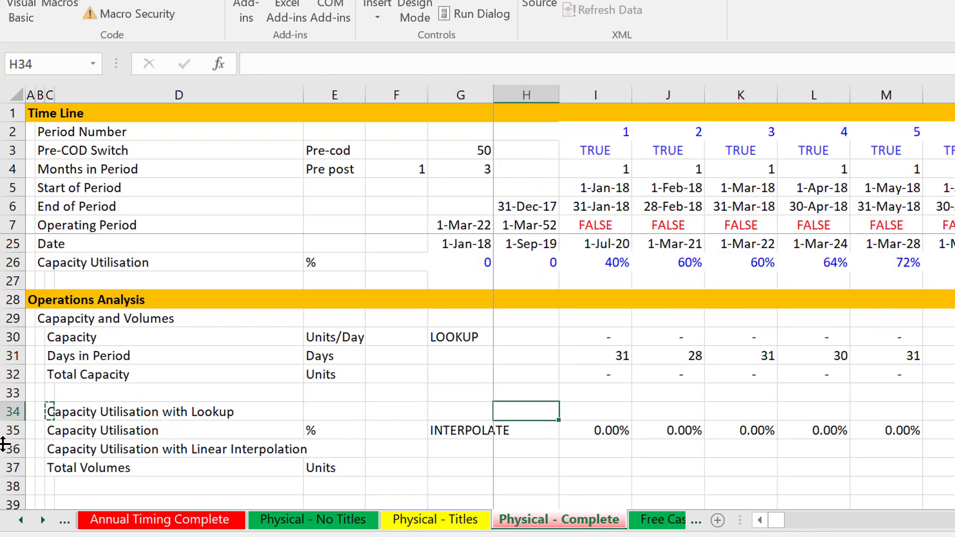
- Enter =LOOKUP(I5,25:25,26:26) in I34
type("=loo")
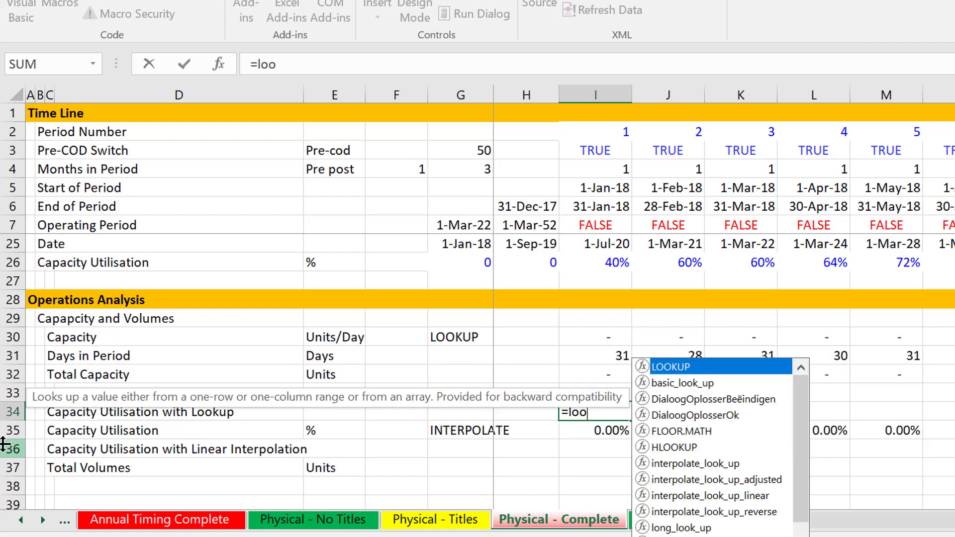
key("Tab")
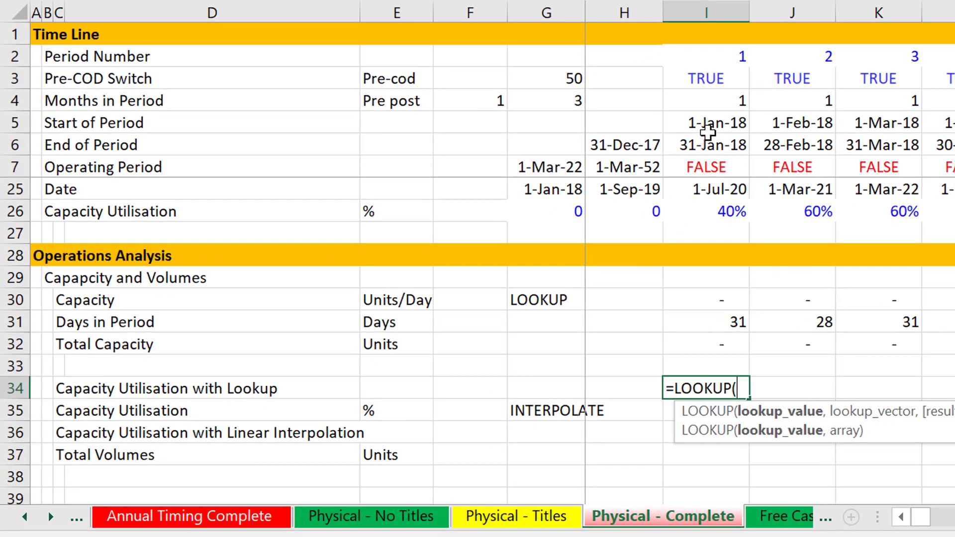
left_click(597, 193)
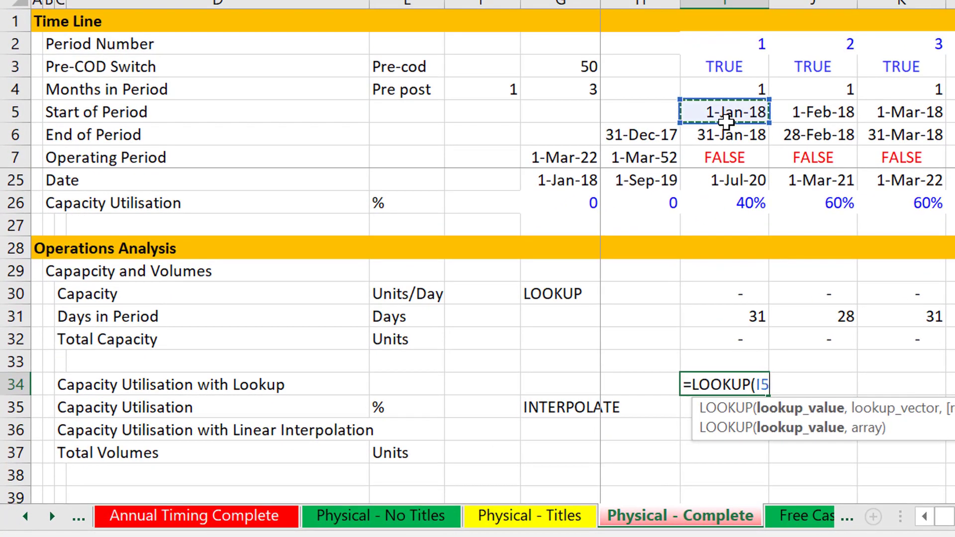
type(",")
key("Up")
key("Up")
key("Up")
key("Up")
key("Up")
key("Up")
key("Up")
key("Up")
key("Up")
key("Up")
key("Up")
key("Up")
key("Up")
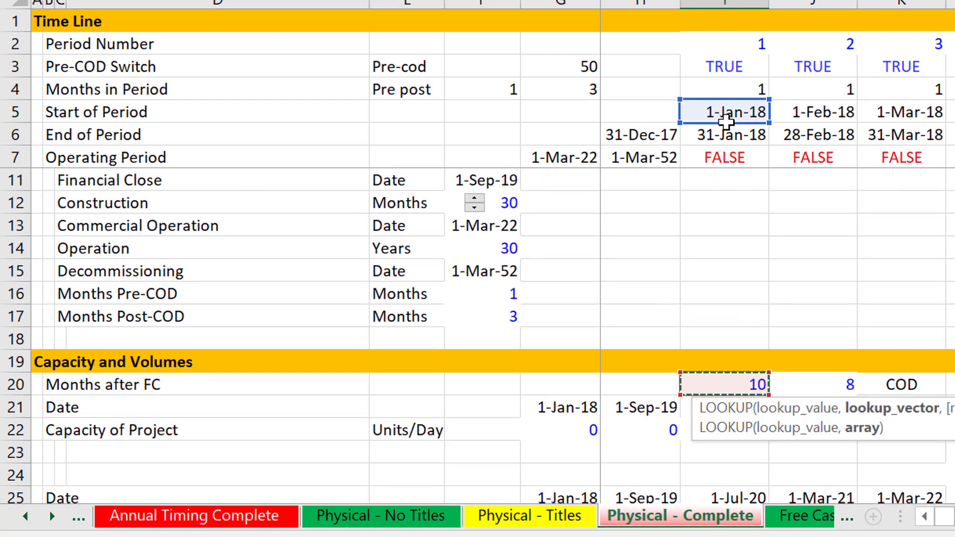
key("Down")
key("Down")
key("Down")
key("Down")
key("Down")
key("Down")
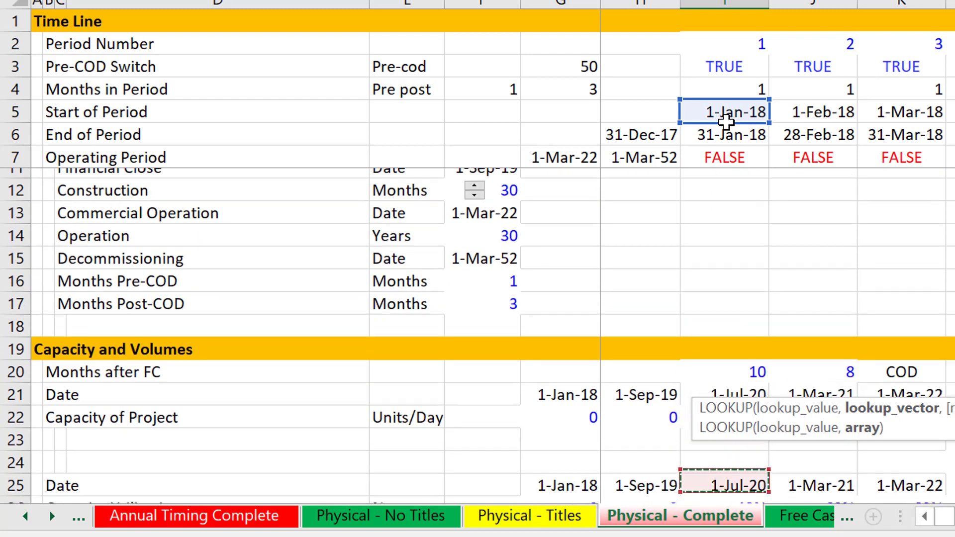
key("Up")
key("Up")
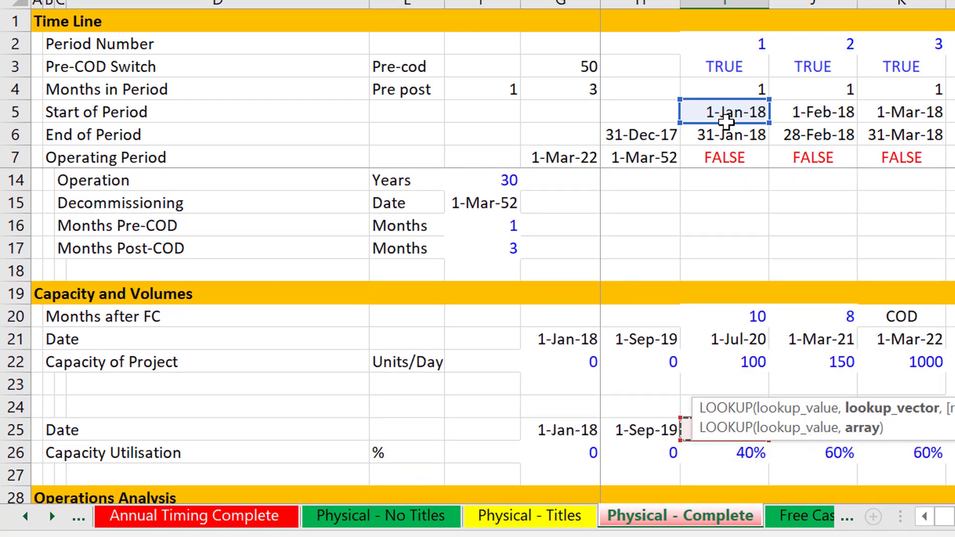
key("shift+space")
type(",")
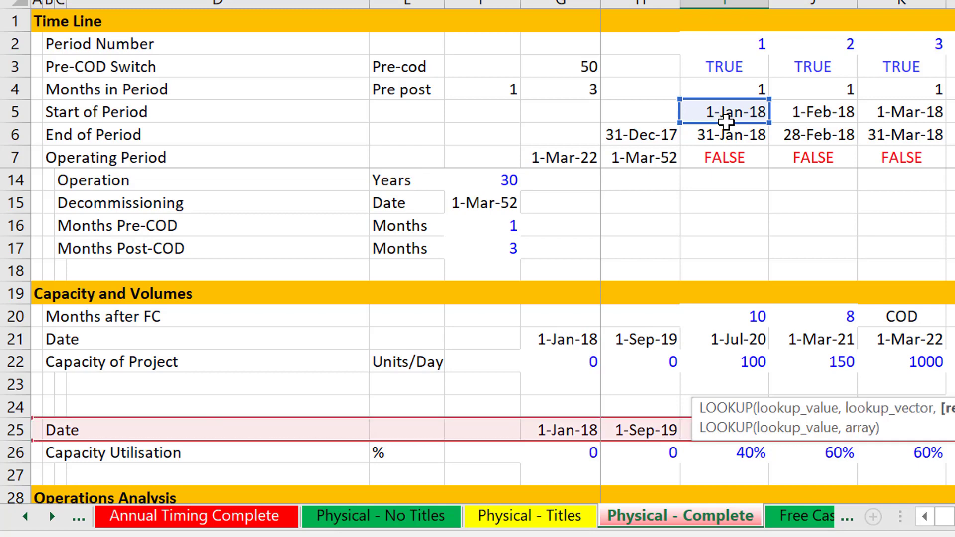
left_click(18, 453)
key("Return")
- Copy the LOOKUP formula across row 34, giving stepped values such as 40%, 60%, 64%, 72%
key("Up")
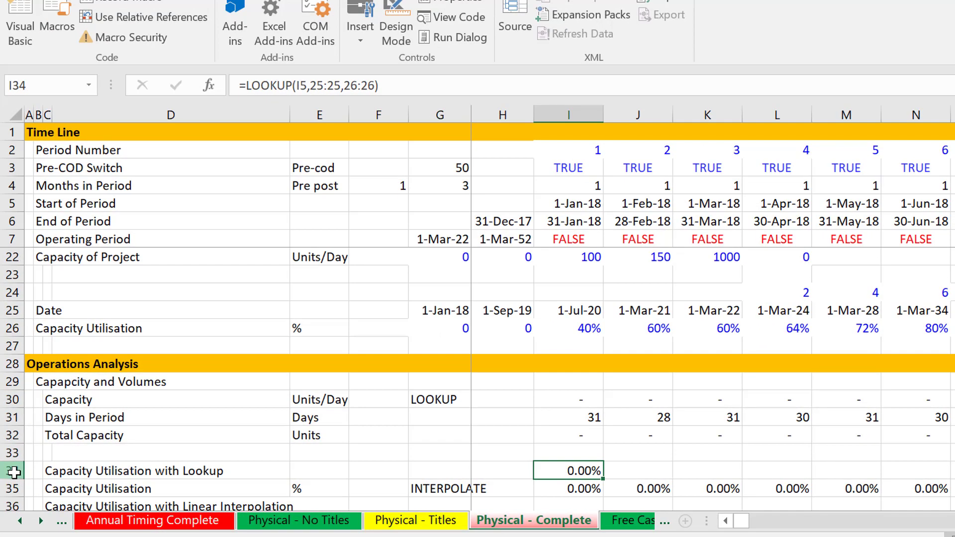
key("ctrl+shift+Right")
key("ctrl+r")
key("Right")
key("Right")
key("Right")
key("Right")
key("Right")
key("Right")
key("Right")
key("Right")
key("Right")
key("Right")
key("Right")
key("Right")
key("Right")
key("Right")
key("Right")
key("Right")
key("Right")
key("Right")
key("Right")
key("Right")
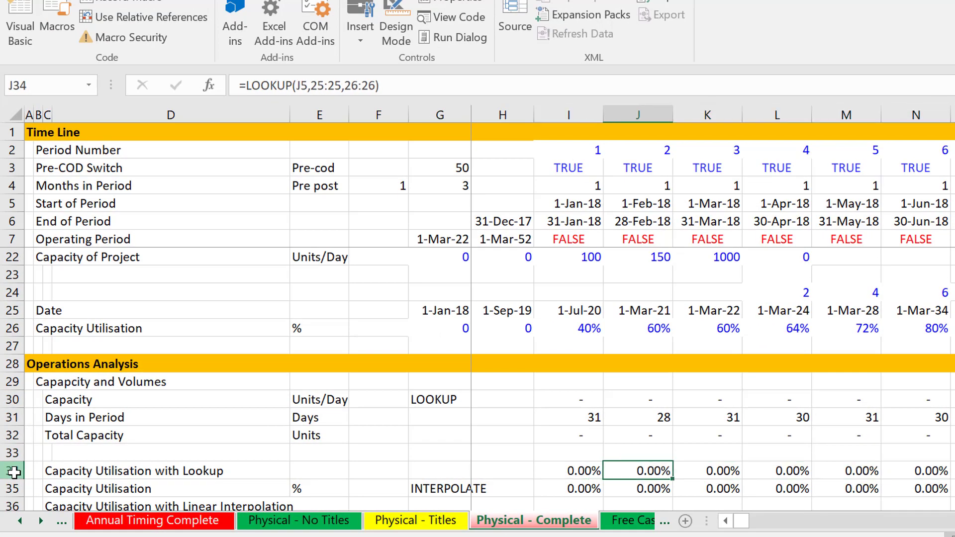
key("Right")
key("Right")
key("Right")
key("Right")
key("Right")
key("Right")
key("Right")
key("Right")
key("Right")
key("Right")
key("Right")
key("Right")
key("Right")
key("Right")
key("Right")
key("Right")
key("Right")
key("Right")
key("Right")
key("Right")
key("Right")
key("Right")
key("Right")
key("Right")
key("Right")
key("Right")
key("Right")
key("Right")
key("Right")
key("Right")
key("Right")
key("Right")
key("Right")
key("Right")
key("Right")
key("Right")
key("Right")
key("Right")
key("Right")
key("Right")
key("Right")
key("Right")
key("Right")
key("Right")
key("Right")
key("Right")
key("Right")
key("Right")
key("Right")
key("Right")
key("Right")
key("Right")
key("Right")
key("Right")
key("Right")
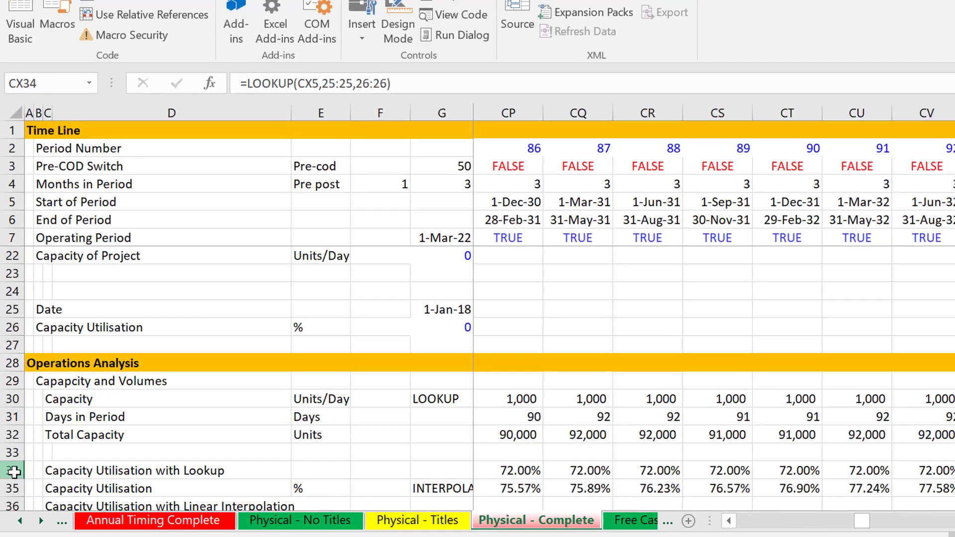
key("ctrl+Left")
key("Left")
key("Down")
key("Down")
key("Down")
key("Up")
key("Left")
key("Left")
key("Up")
key("Down")
- Tag row 36 as LINEAR in G36
key("Right")
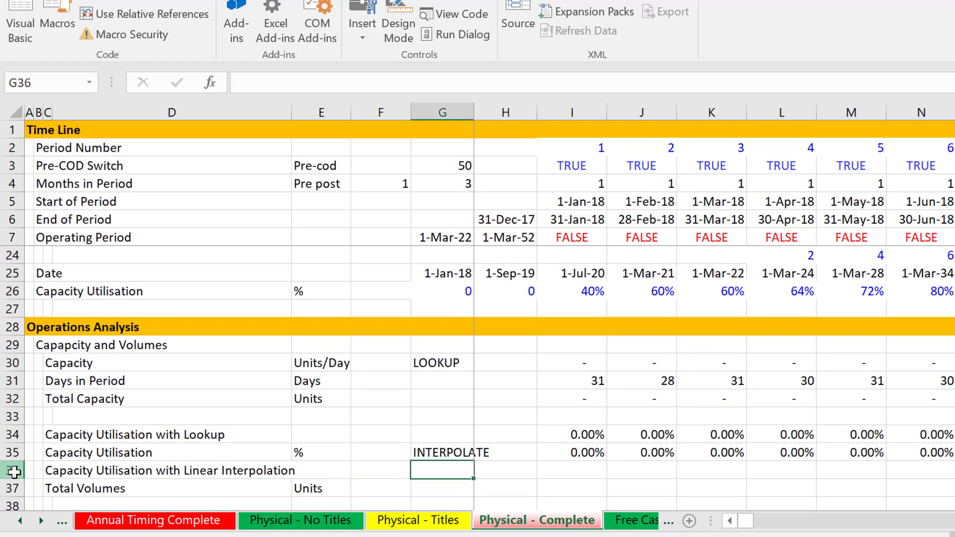
type("LINEAR")
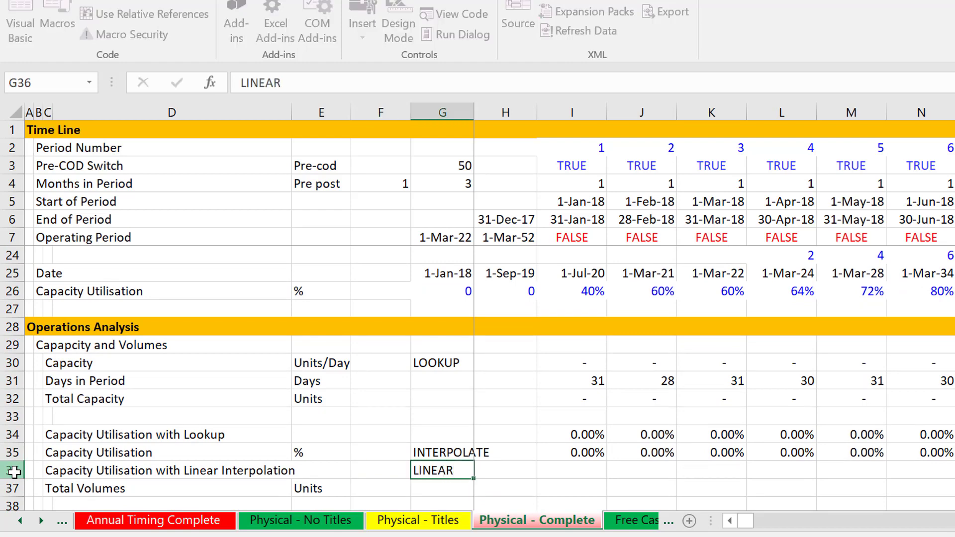
key("Right")
key("Right")
- Enter =interpolate_look_up_linear(I5,25:25,26:26) in I36
type("=")
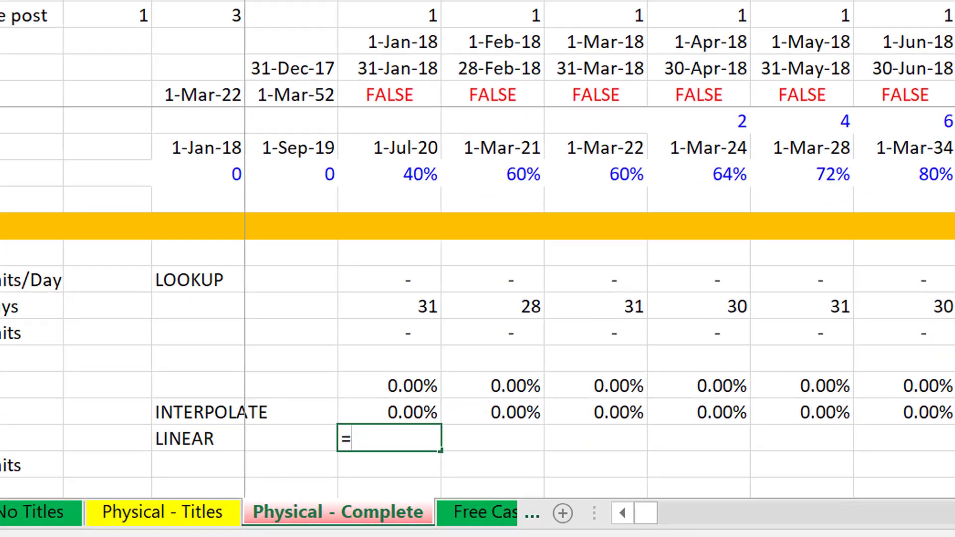
type("in")
key("Down")
key("Down")
key("Down")
key("Down")
key("Down")
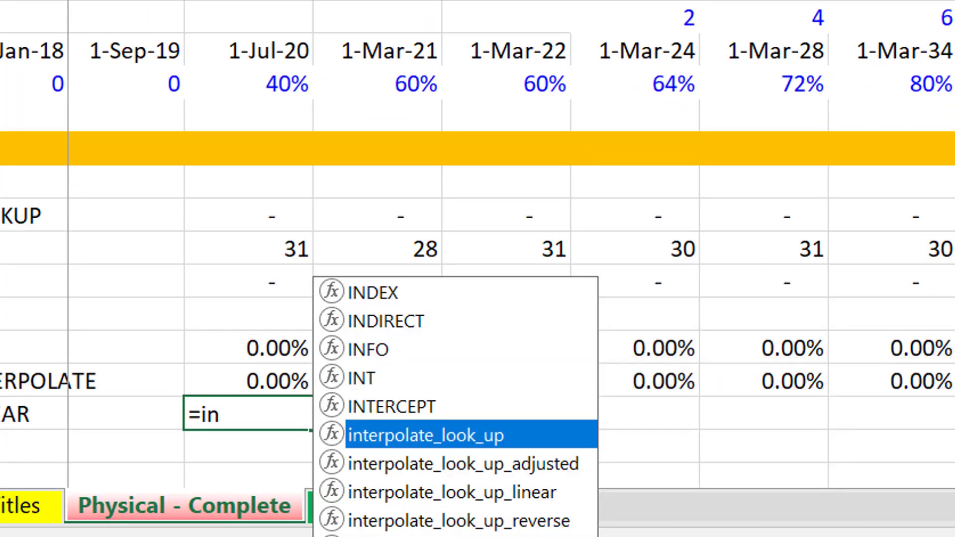
key("Down")
key("Down")
key("Tab")
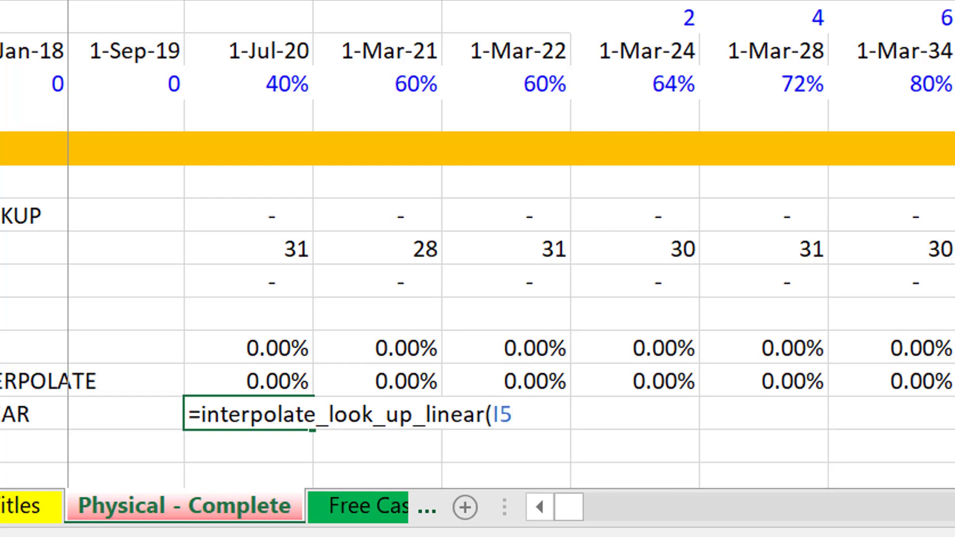
type("I5,")
key("Up")
key("Up")
key("Up")
key("Up")
key("Up")
key("Up")
key("Up")
key("Up")
key("Up")
key("Up")
key("Up")
key("Up")
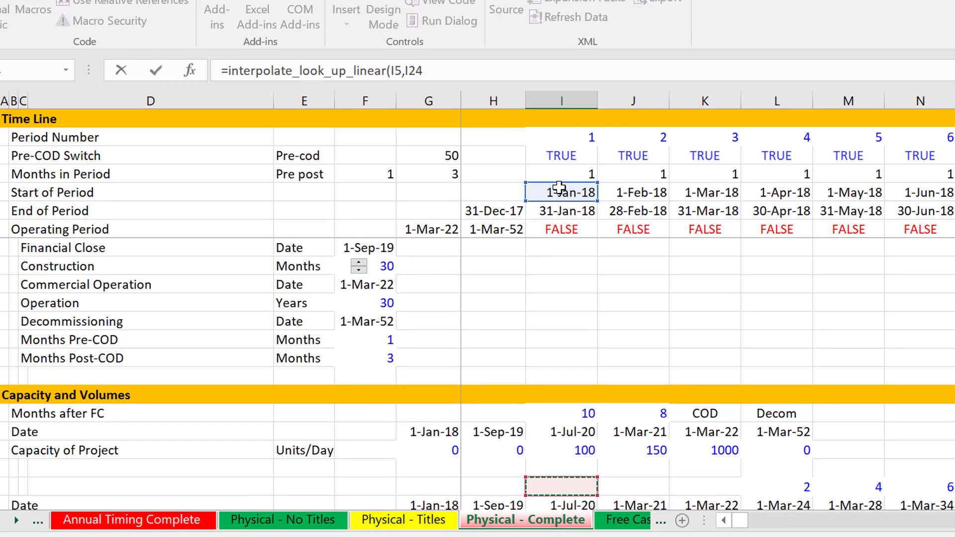
key("Down")
key("Down")
key("Up")
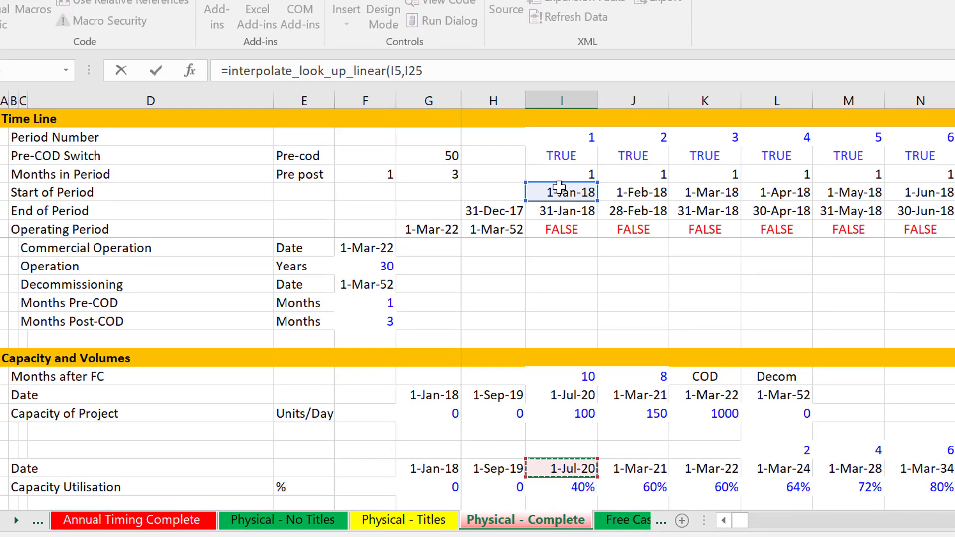
key("shift+space")
type(",")
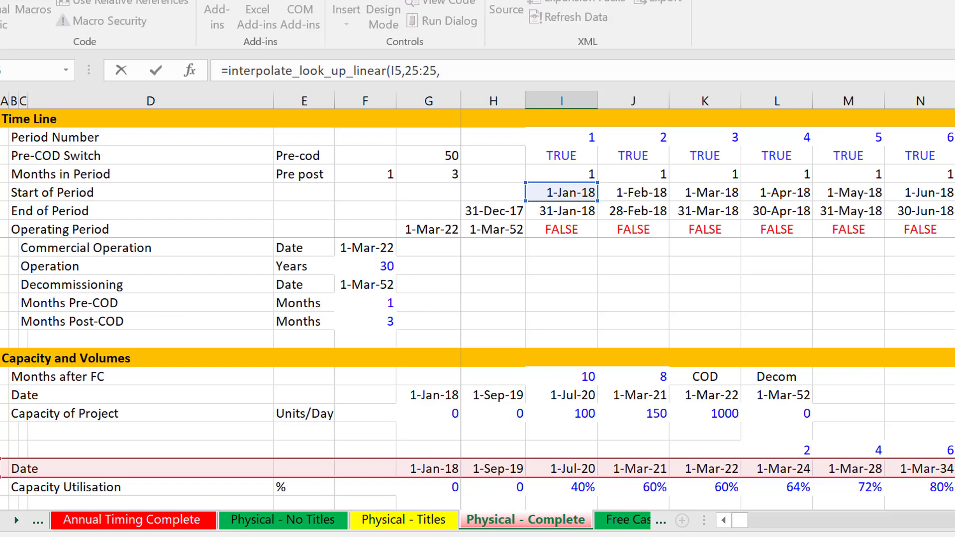
type("26:26")
key("Return")
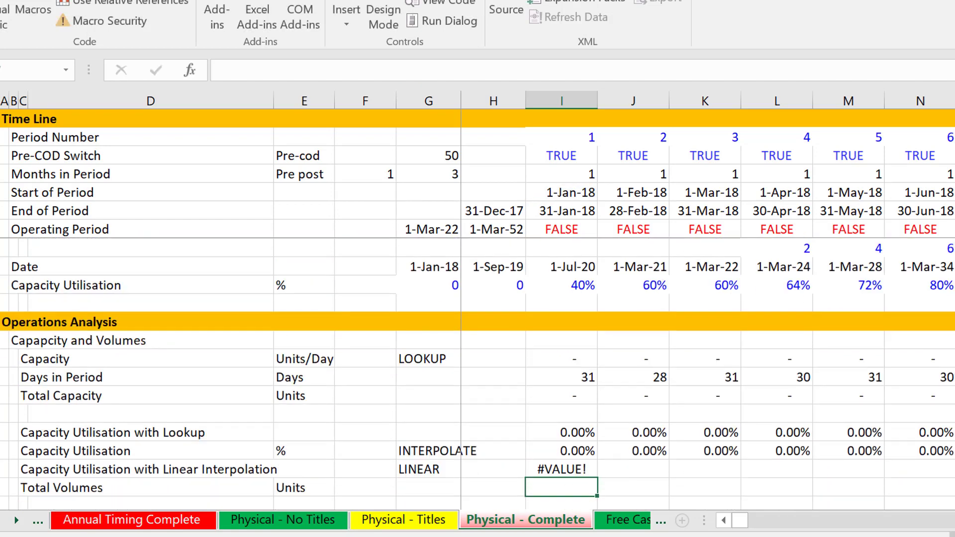
- Append TRUE as the last argument to clear the #VALUE! error, returning 0.00%
left_click(561, 468)
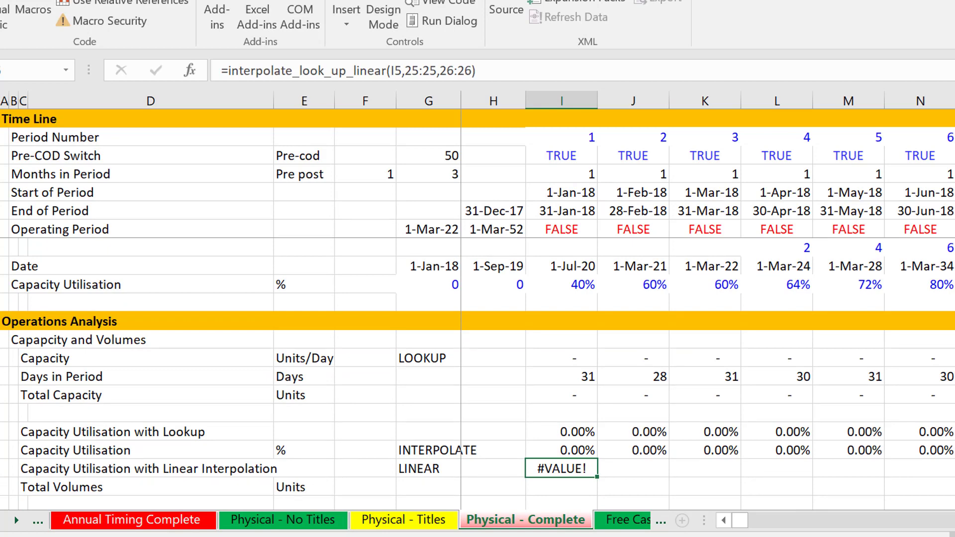
key("F2")
type(",true")
key("Return")
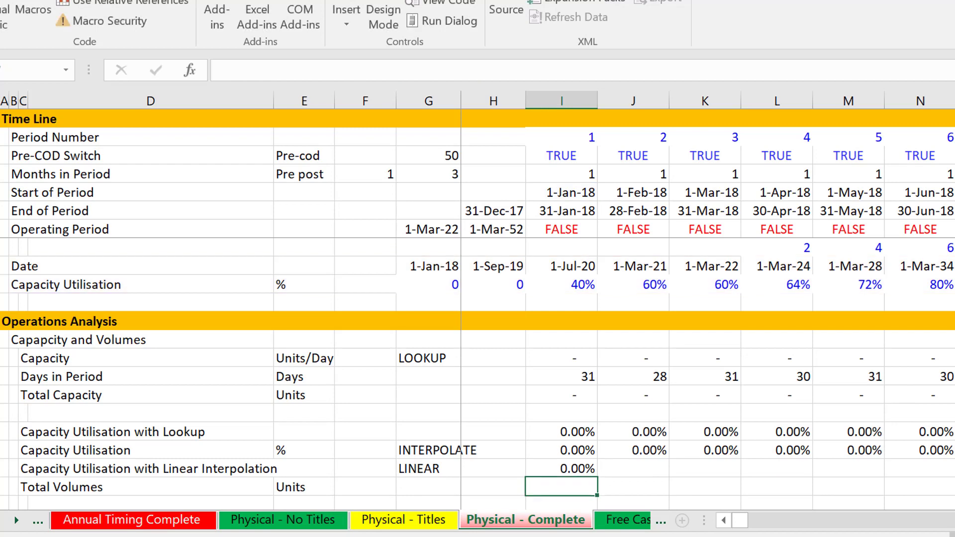
key("Up")
key("ctrl+shift+Right")
key("ctrl+r")
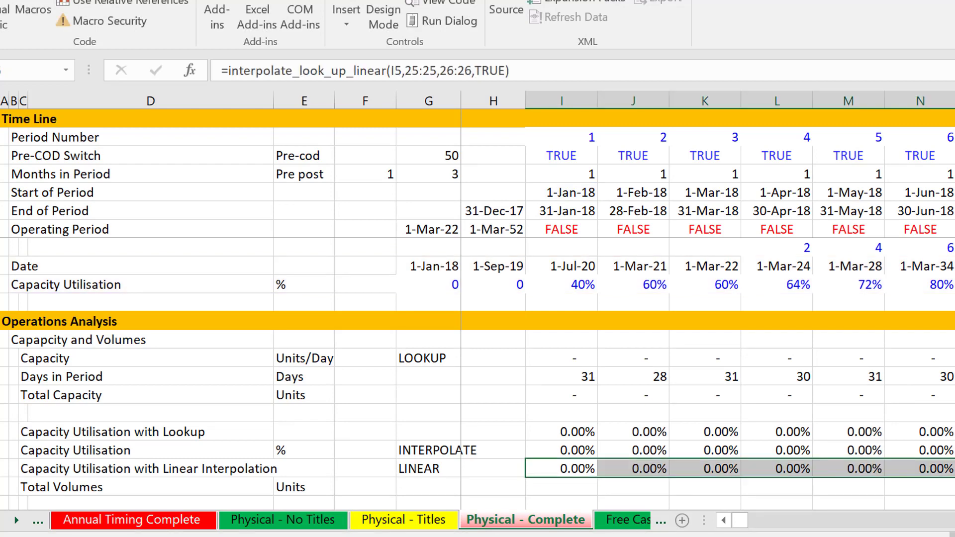
key("Right")
key("Right")
key("Right")
key("Right")
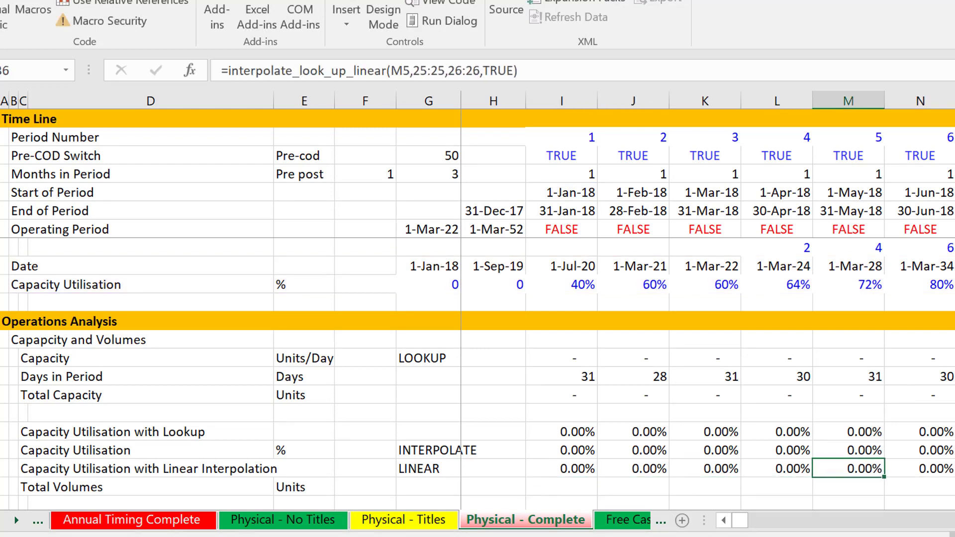
key("Right")
key("Right")
key("Right")
key("Right")
key("Right")
key("Right")
key("Right")
key("Right")
key("Right")
key("Right")
key("Right")
key("Right")
key("Right")
key("Right")
key("Right")
key("Right")
key("Right")
key("Right")
key("Right")
key("Right")
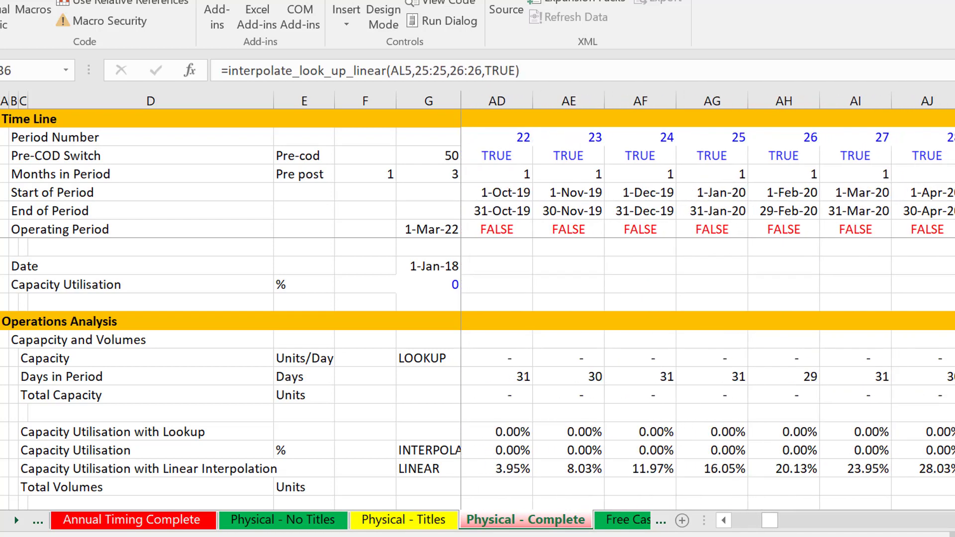
key("Right")
key("Right")
key("Right")
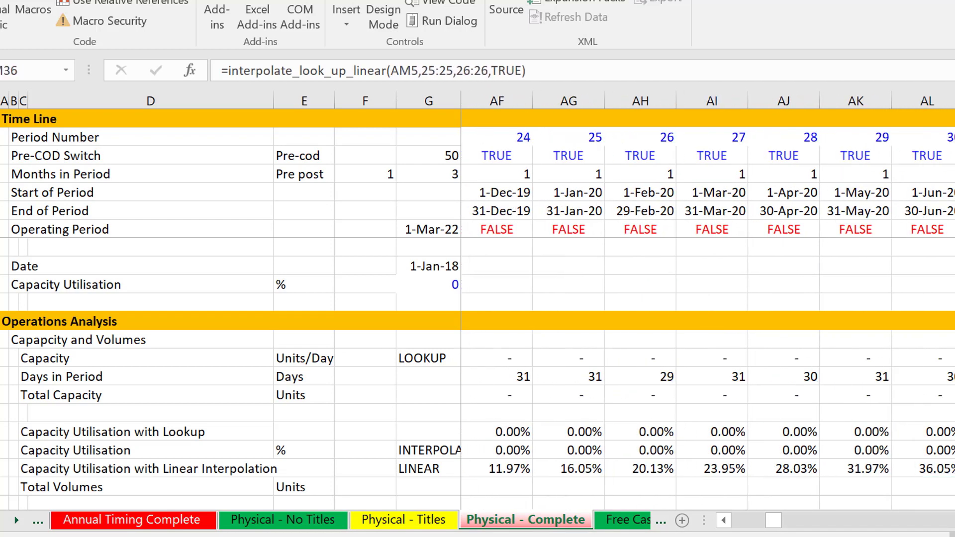
key("Left")
key("Left")
key("Left")
key("Left")
key("Left")
key("Left")
key("Left")
key("Left")
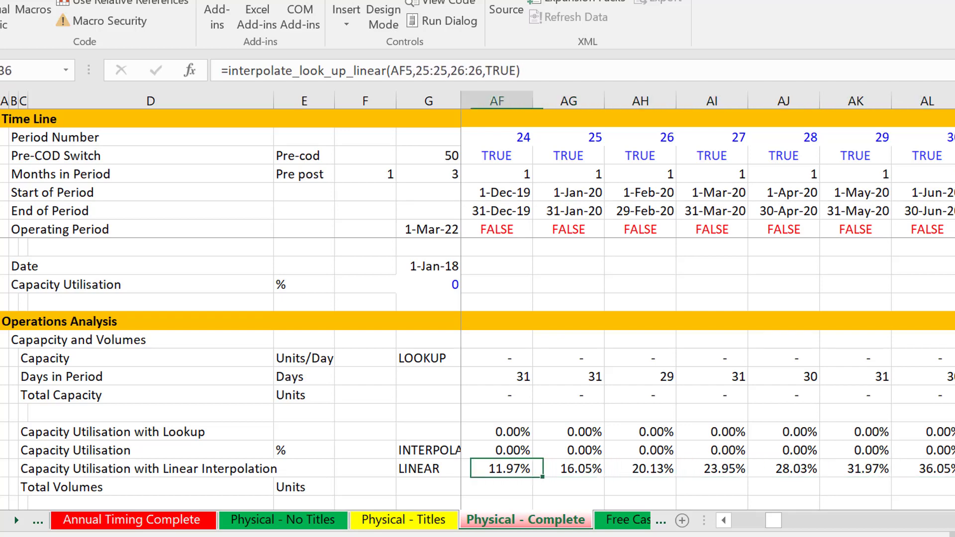
key("Right")
key("Right")
key("Right")
key("Right")
key("Right")
key("Right")
key("Right")
key("Right")
key("Right")
key("Right")
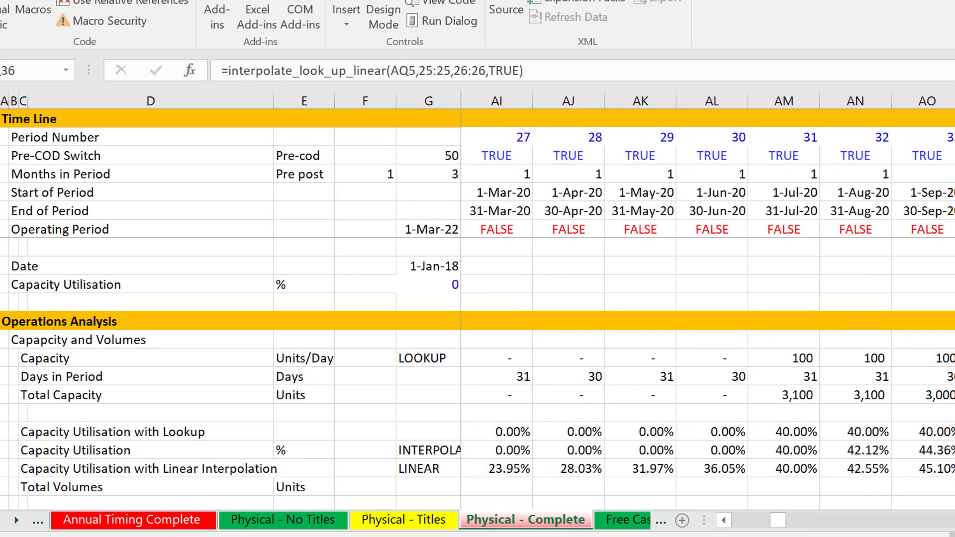
key("Left")
key("Left")
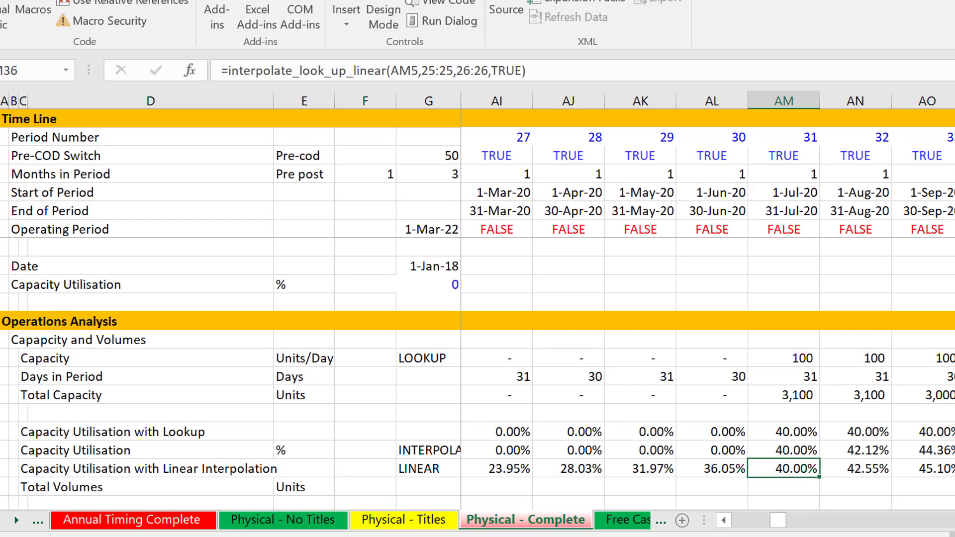
key("Right")
key("Right")
key("Right")
key("Right")
key("Right")
key("Right")
key("Right")
key("Right")
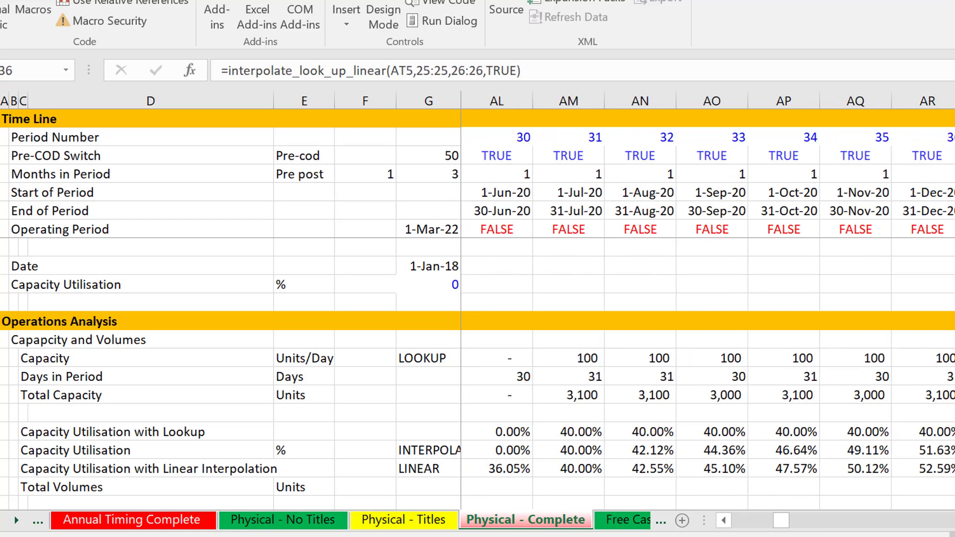
key("Left")
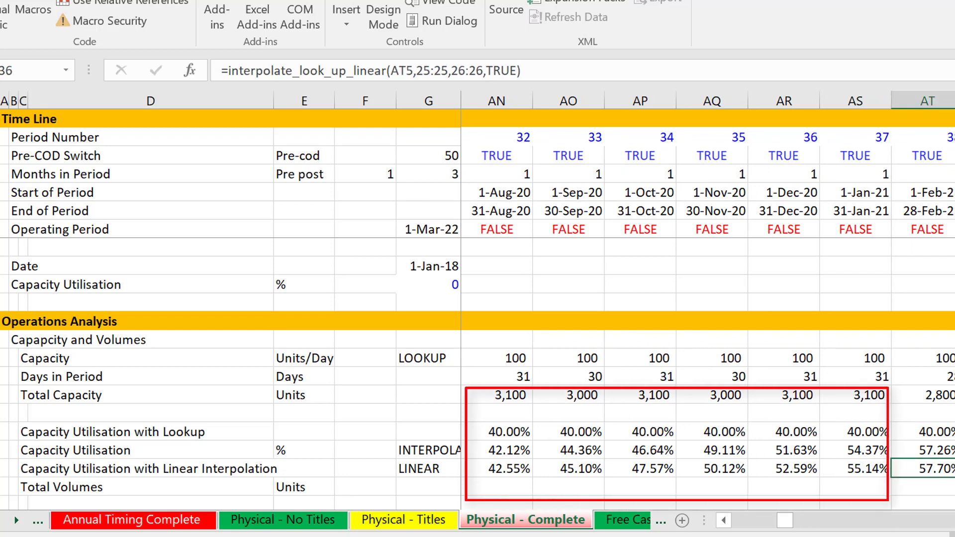
key("Left")
key("Left")
key("Left")
key("Left")
key("Left")
key("Right")
key("Right")
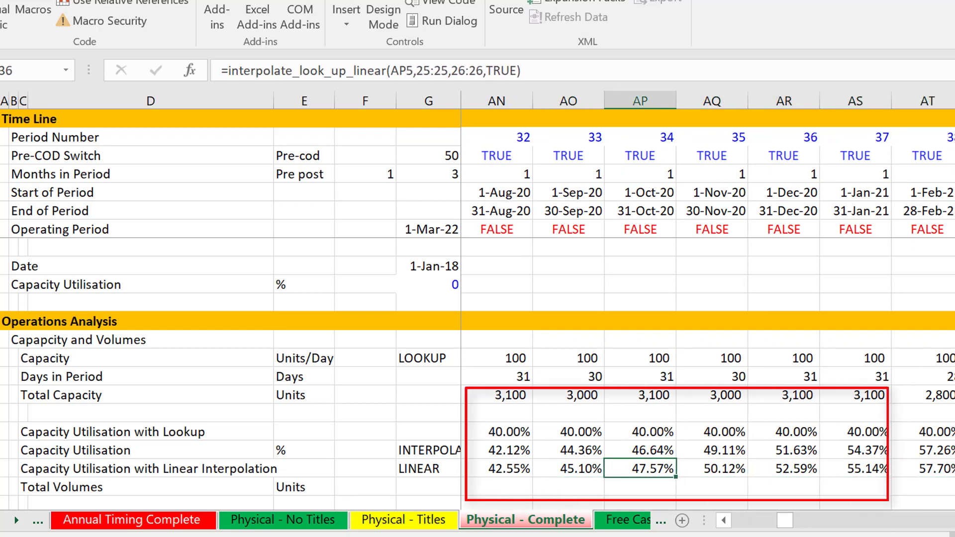
key("Right")
key("Right")
key("Right")
key("Right")
key("Right")
key("Right")
key("Right")
key("Right")
key("Right")
key("Right")
key("Right")
key("Right")
key("Right")
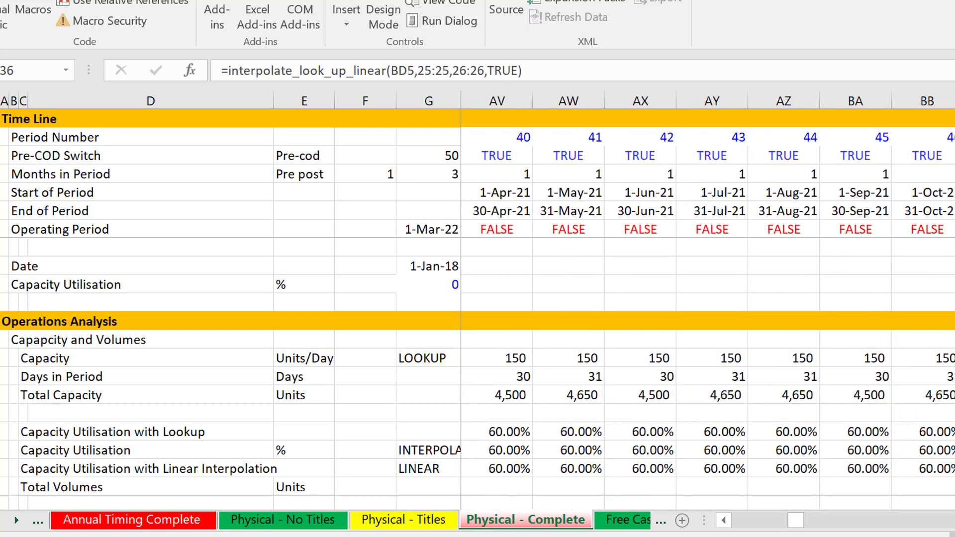
key("Right")
key("Right")
key("Right")
key("Right")
key("Right")
key("Right")
key("Right")
key("Right")
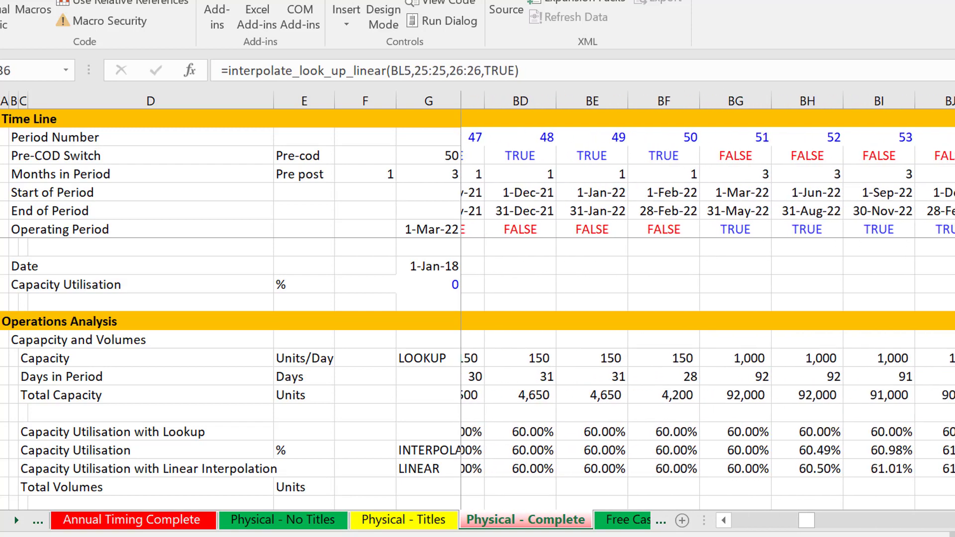
key("Right")
key("Right")
key("Right")
key("Right")
key("Right")
key("Right")
key("Right")
key("Right")
key("Right")
key("Right")
key("Right")
key("Right")
key("Right")
key("Right")
key("Right")
key("Right")
key("Right")
key("Right")
key("Right")
key("Right")
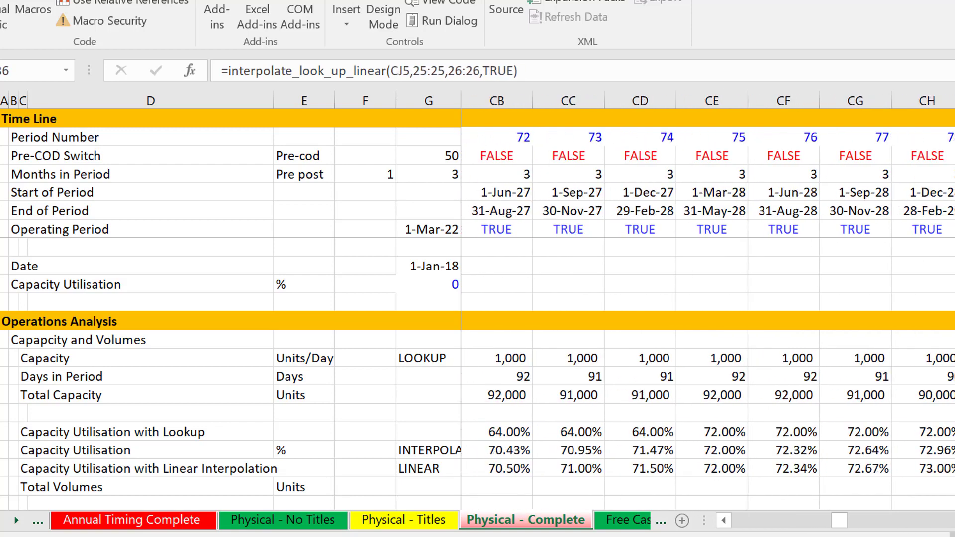
key("Right")
key("Right")
key("Right")
key("Right")
key("Right")
key("Right")
key("Right")
key("Right")
key("Right")
key("Right")
key("Right")
key("Right")
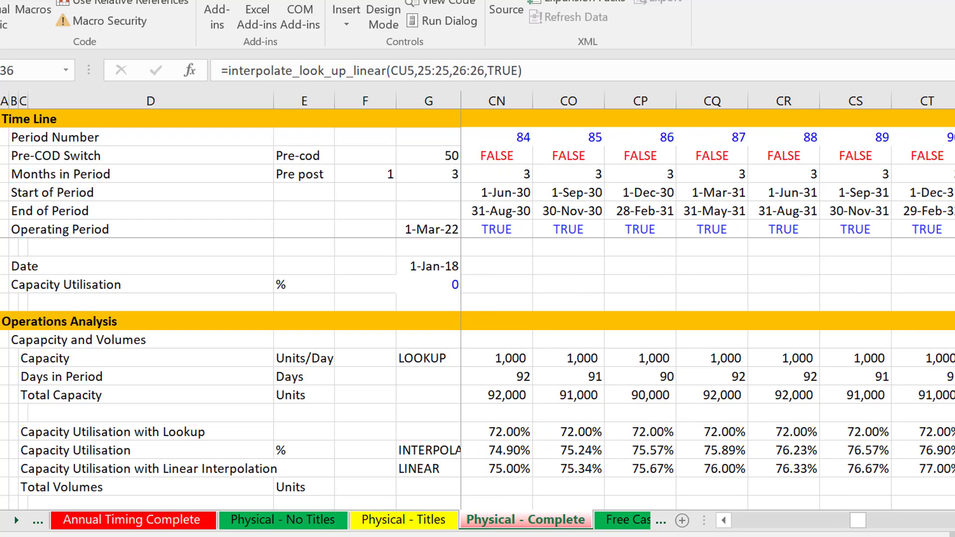
key("Up")
key("Up")
key("Down")
key("ctrl+Left")
key("ctrl+Left")
- Change the I35 interpolation formula's last argument to FALSE and fill it across all periods
key("ctrl+Right")
key("F2")
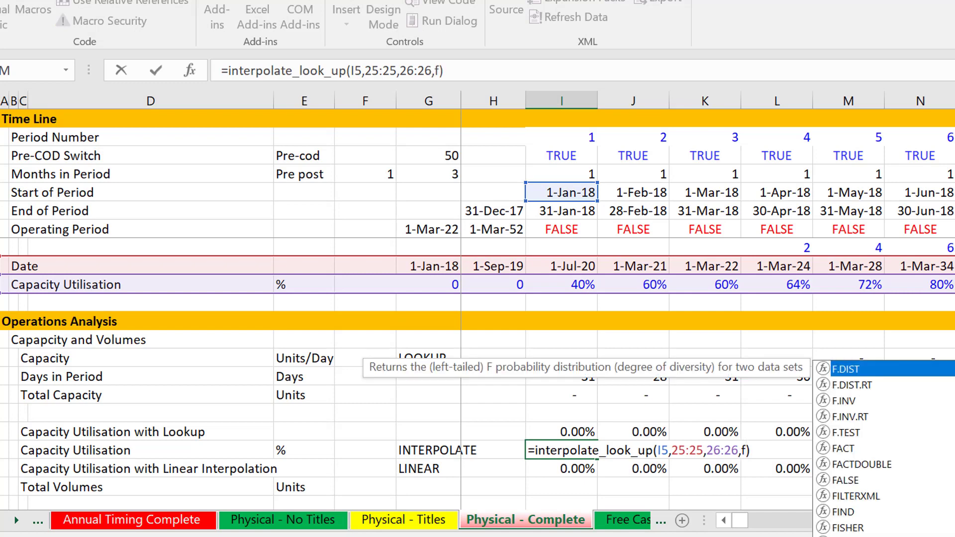
type("al")
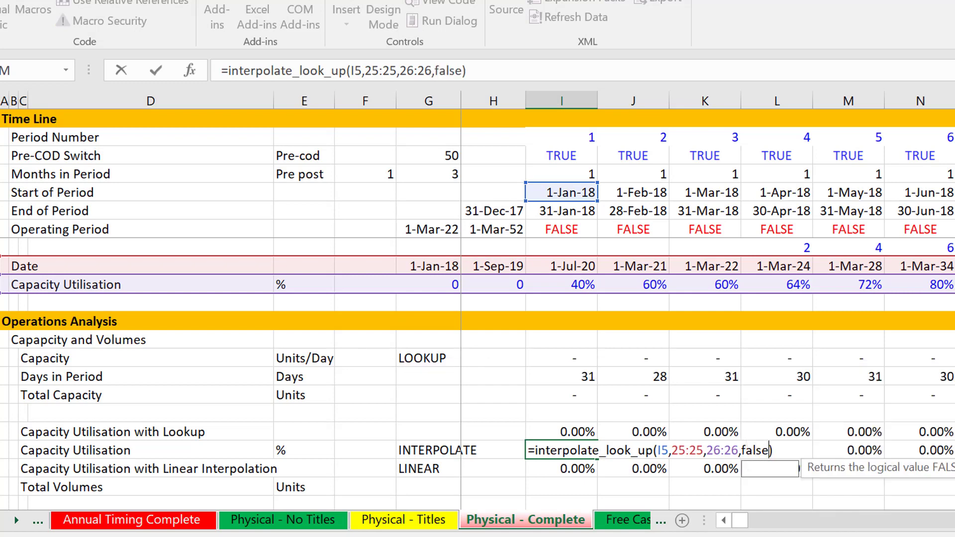
type("se")
key("Return")
key("Up")
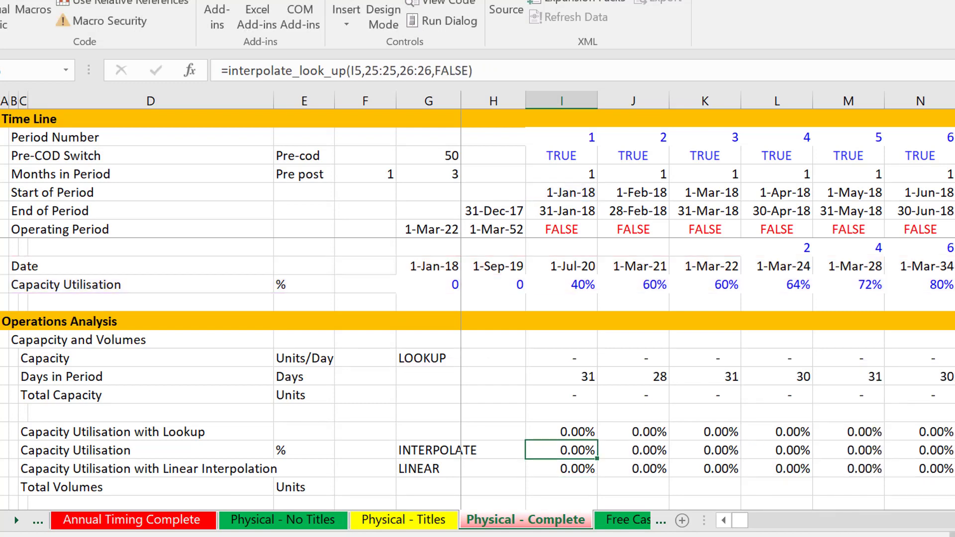
key("ctrl+shift+Right")
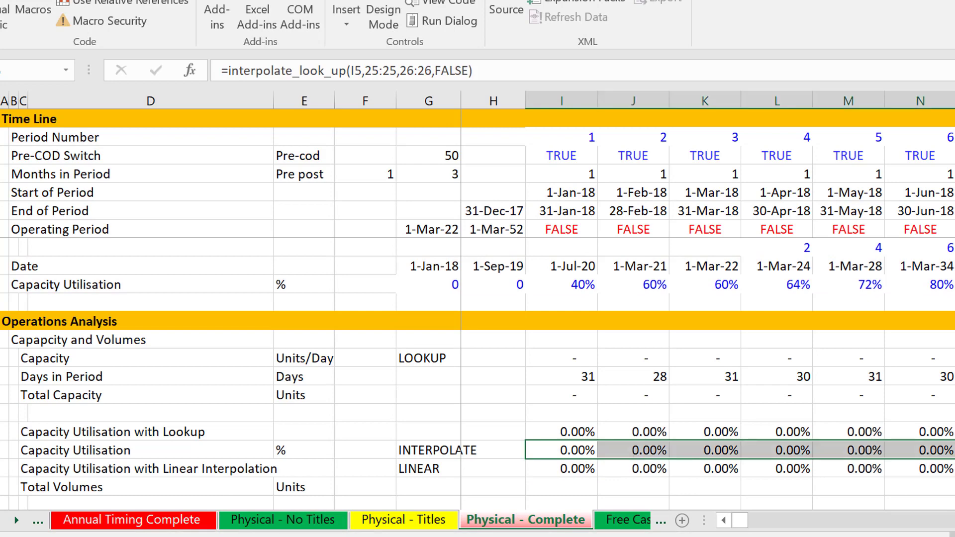
key("Right")
key("ctrl+Right")
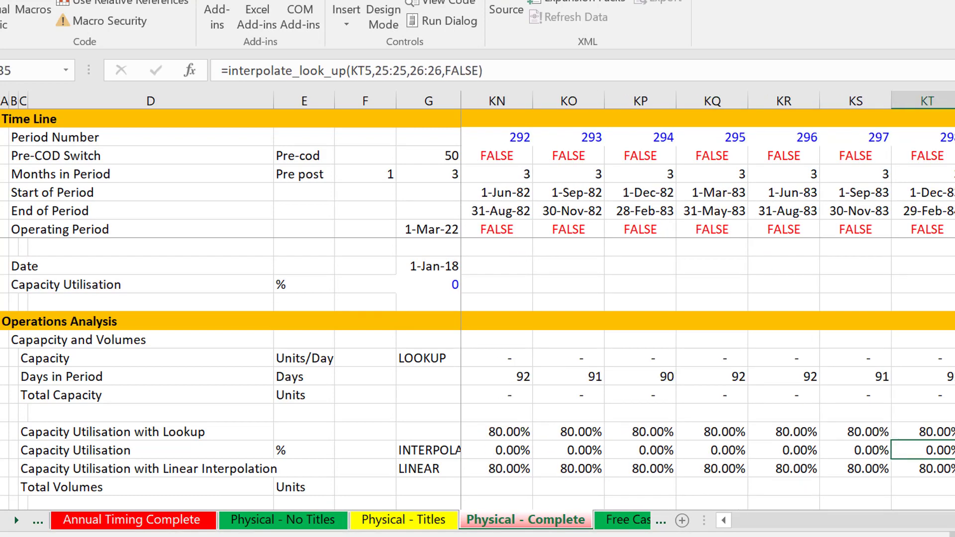
key("Home")
key("Right")
key("Right")
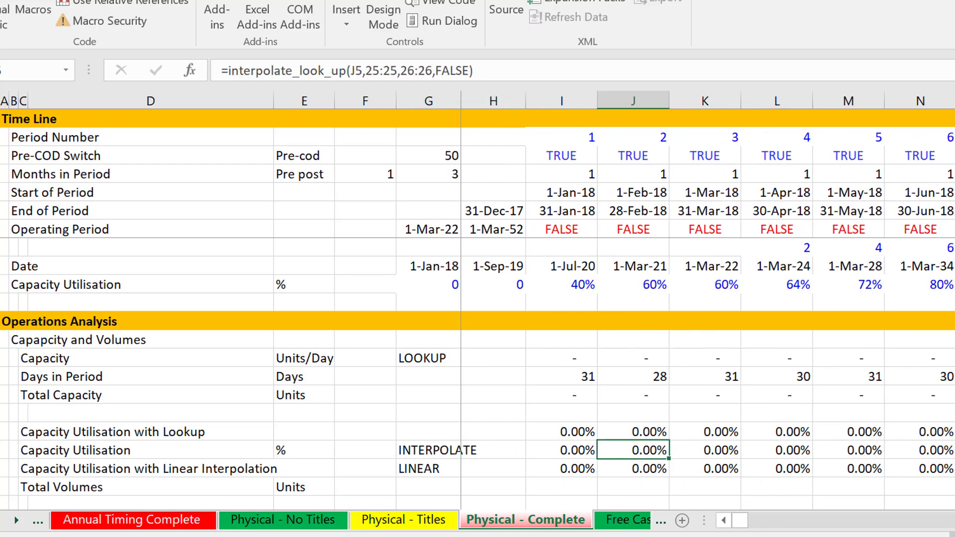
key("Left")
- Change the I36 linear formula's last argument to FALSE, fill it across, then switch to PowerPoint
key("Down")
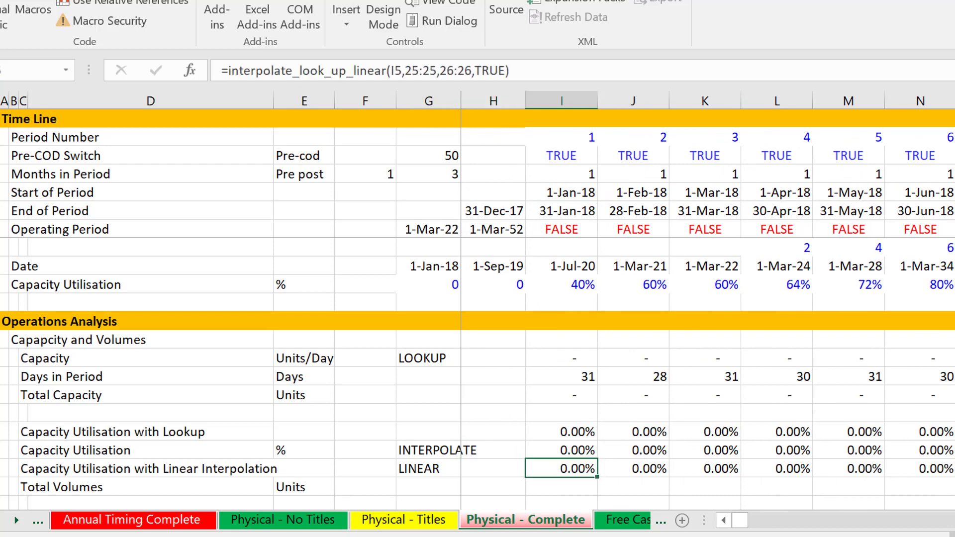
key("F2")
key("Left")
key("BackSpace")
key("BackSpace")
key("BackSpace")
key("BackSpace")
type("fas")
key("BackSpace")
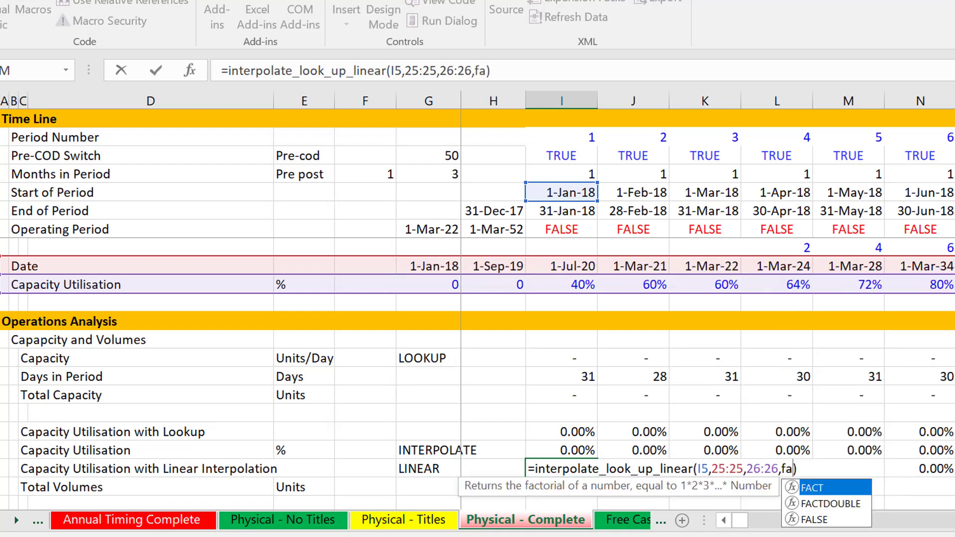
type("lse")
key("ctrl+Return")
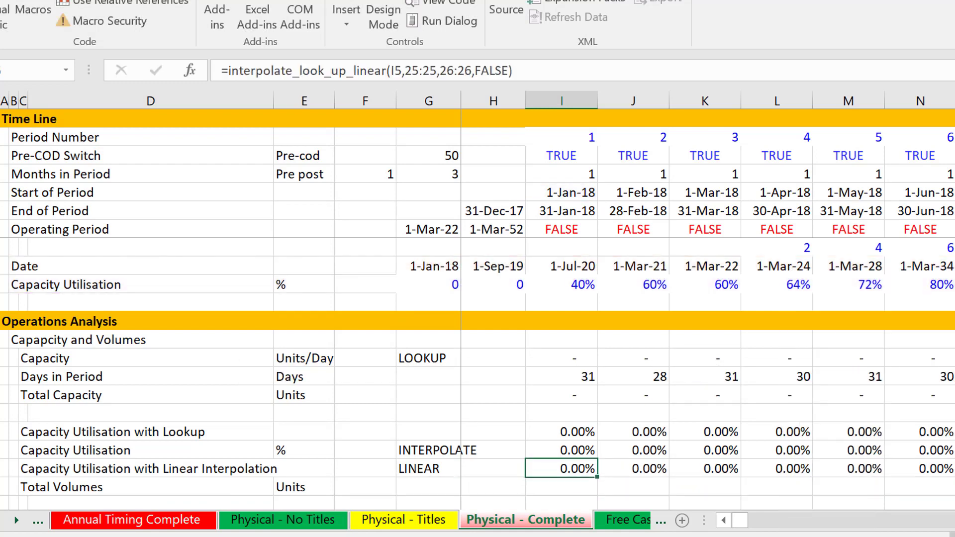
key("ctrl+shift+Right")
key("ctrl+r")
key("Right")
key("Right")
key("Right")
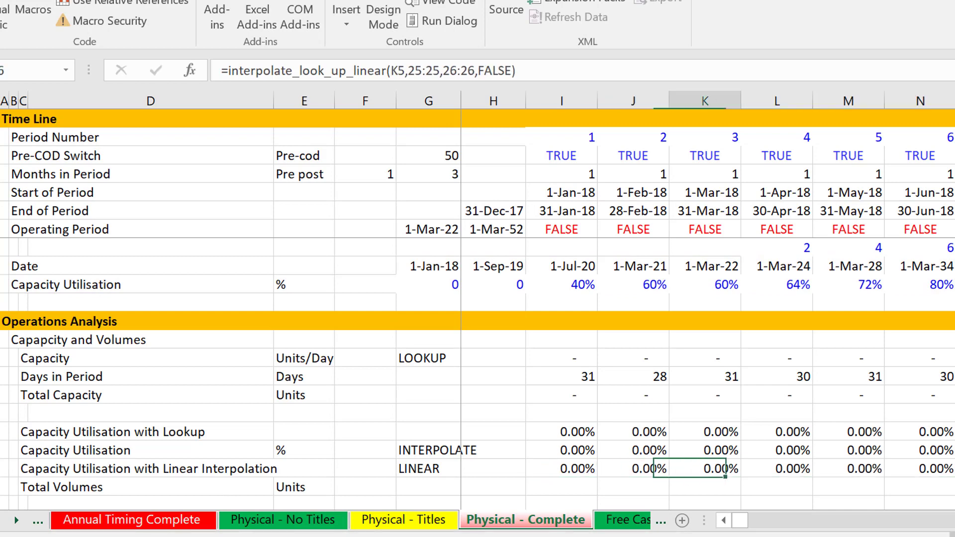
key("Right")
key("Right")
key("Right")
key("Right")
key("Right")
key("Right")
key("Right")
key("Right")
key("Right")
key("Right")
key("Right")
key("Right")
key("Right")
key("Right")
key("Right")
key("Right")
key("Right")
key("Right")
key("Right")
key("Right")
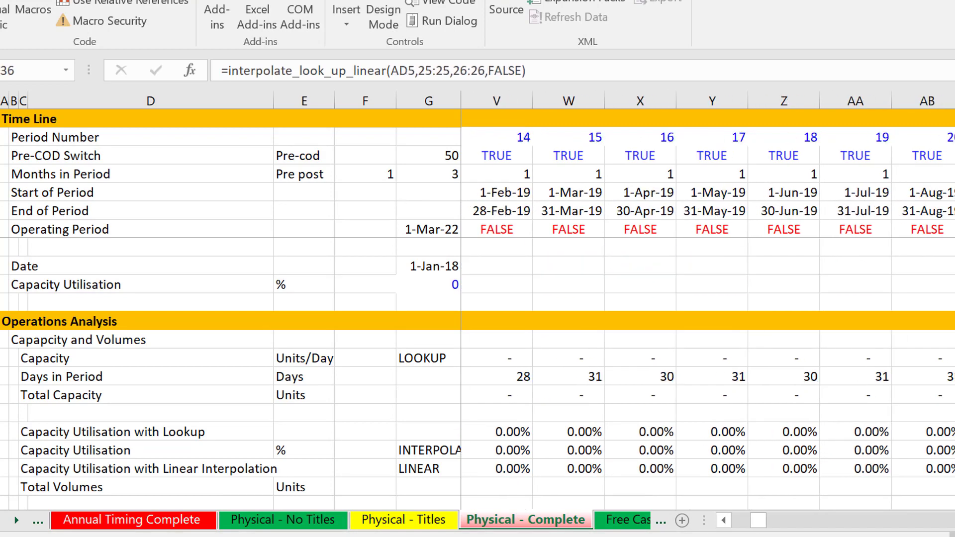
key("Right")
key("Right")
key("Right")
key("Right")
key("Right")
key("Right")
key("Right")
key("Right")
key("Right")
key("Right")
key("Right")
key("Right")
key("Right")
key("Right")
key("Right")
key("Right")
key("Right")
key("Right")
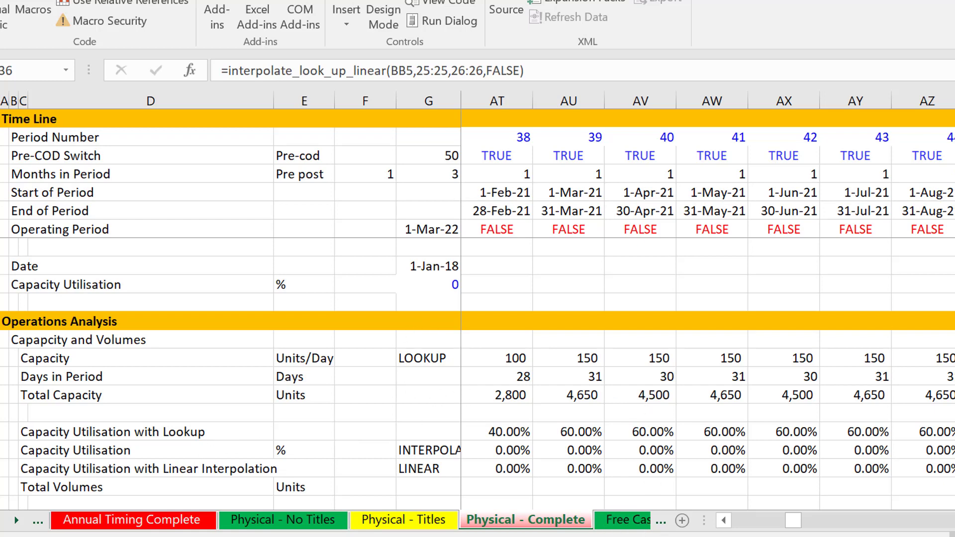
key("alt+Tab")
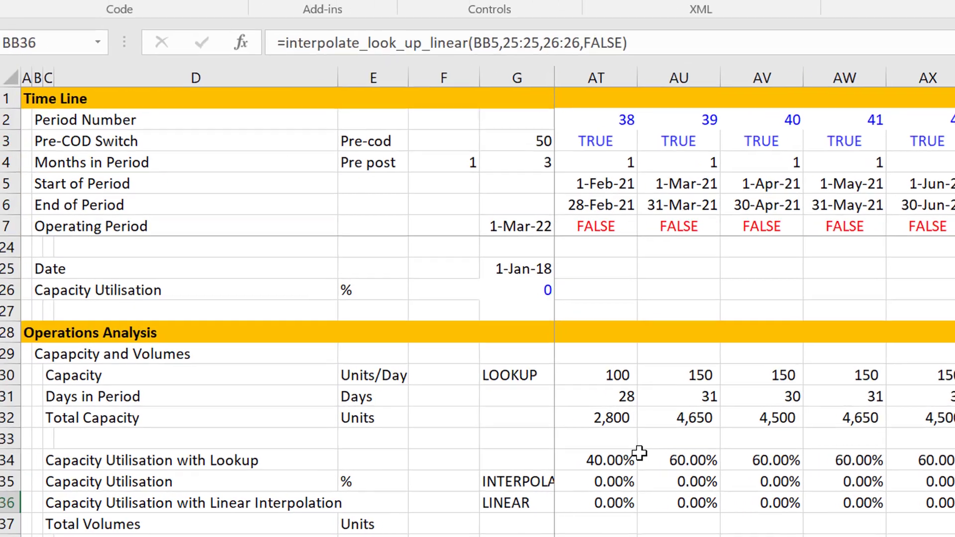
- Move through the Capacity of Project inputs, the Date row and the Capacity and Volumes heading
left_click(332, 444)
key("Up")
key("Up")
key("Up")
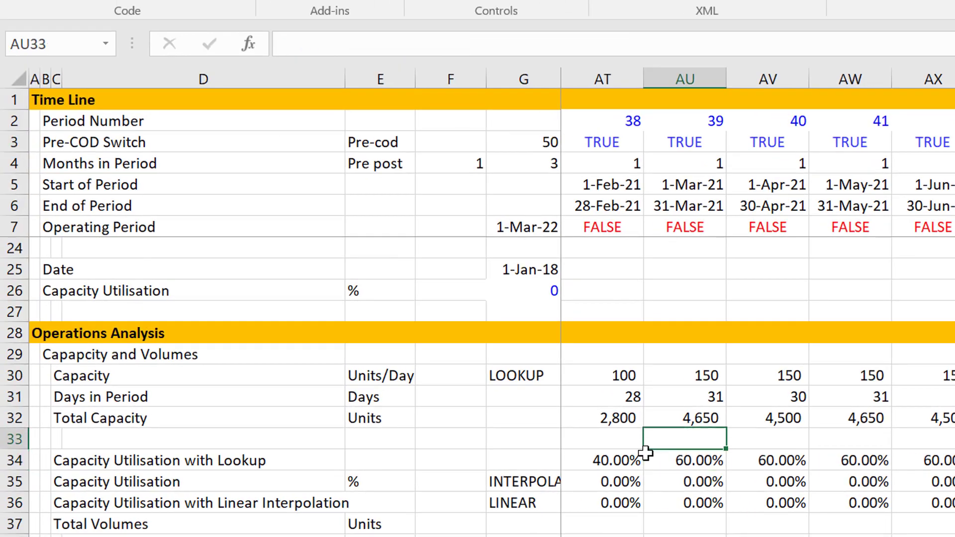
key("Up")
key("Up")
key("Up")
key("Up")
key("Up")
key("Up")
key("Up")
key("Up")
key("Up")
key("Up")
key("Up")
key("Up")
key("Up")
key("Up")
key("Up")
key("Up")
key("Up")
key("Up")
key("Up")
key("Up")
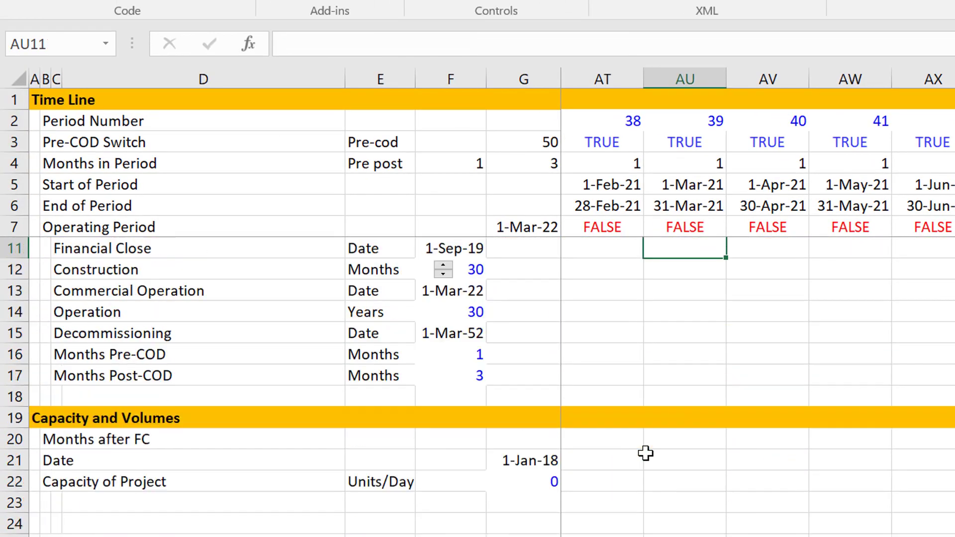
key("Down")
key("Page_Down")
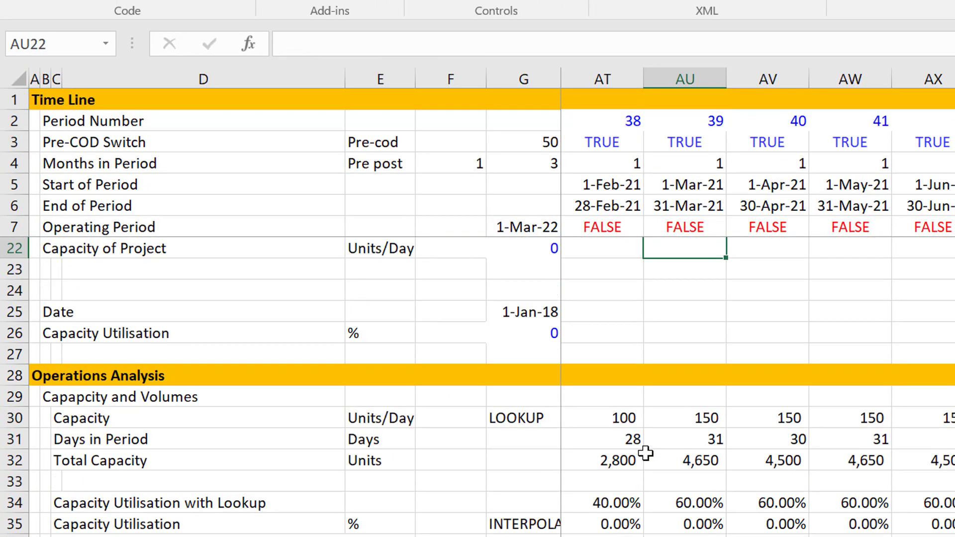
key("Left")
key("Down")
key("Left")
key("Left")
key("Up")
key("Up")
key("Up")
key("Up")
key("Up")
key("Left")
key("Left")
key("Home")
key("Down")
key("Down")
key("Down")
key("Down")
key("Down")
key("Down")
key("Down")
key("Down")
key("Down")
key("Down")
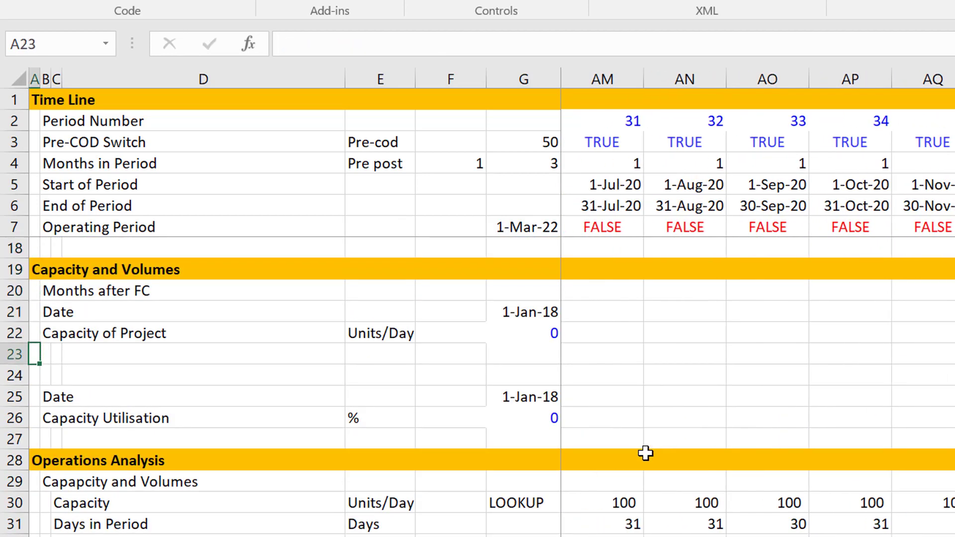
key("Up")
key("Up")
key("Up")
key("Right")
key("Right")
key("Right")
key("Right")
key("Right")
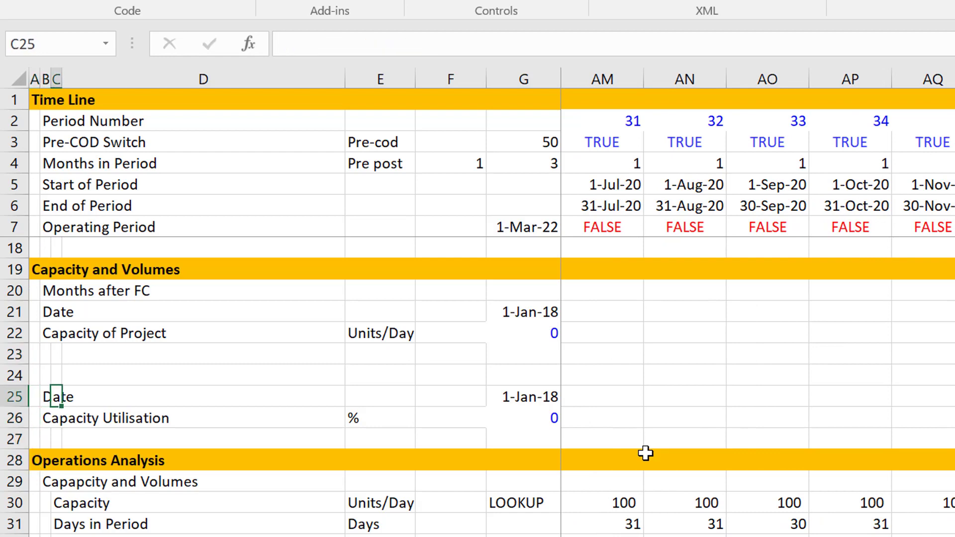
key("Right")
key("Right")
key("Up")
key("Down")
key("Down")
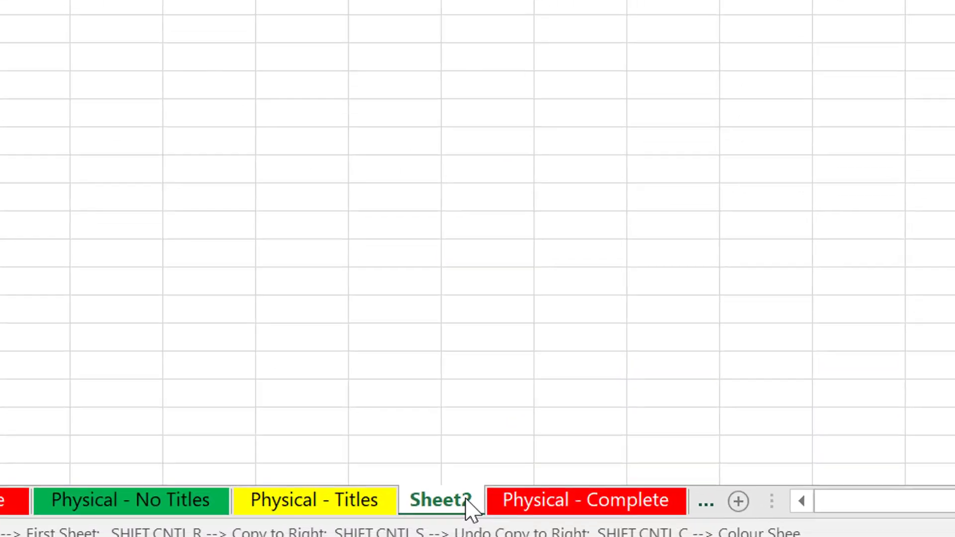
double_click(425, 481)
key("BackSpace")
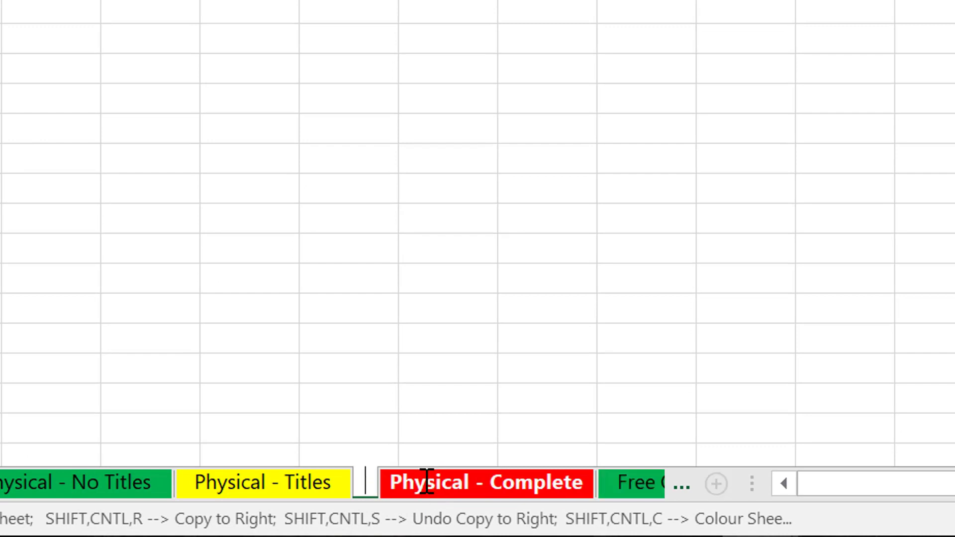
type("Sensitivi")
key("BackSpace")
key("BackSpace")
key("BackSpace")
key("BackSpace")
key("BackSpace")
key("BackSpace")
key("BackSpace")
key("BackSpace")
key("BackSpace")
type("Sener")
key("BackSpace")
key("BackSpace")
key("BackSpace")
key("BackSpace")
type("ens")
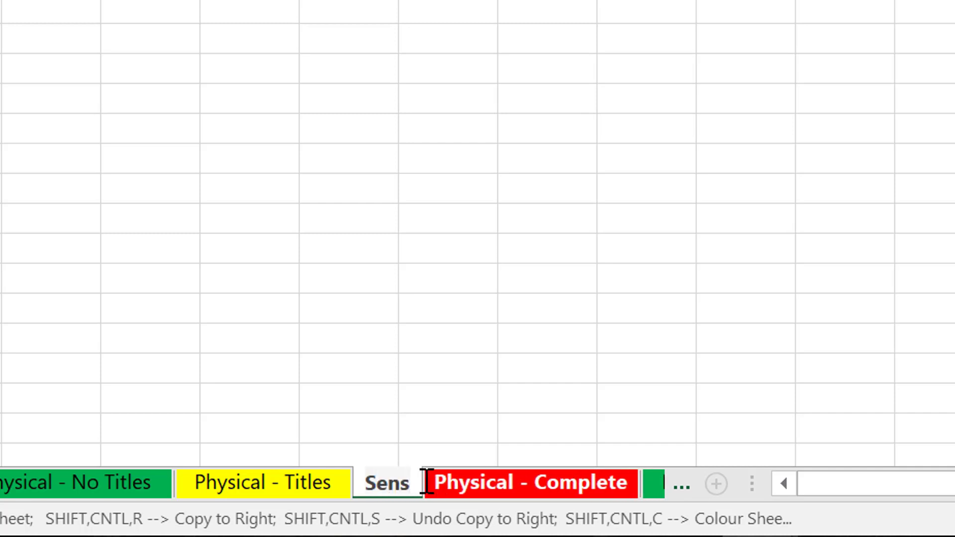
type("itivity")
key("Return")
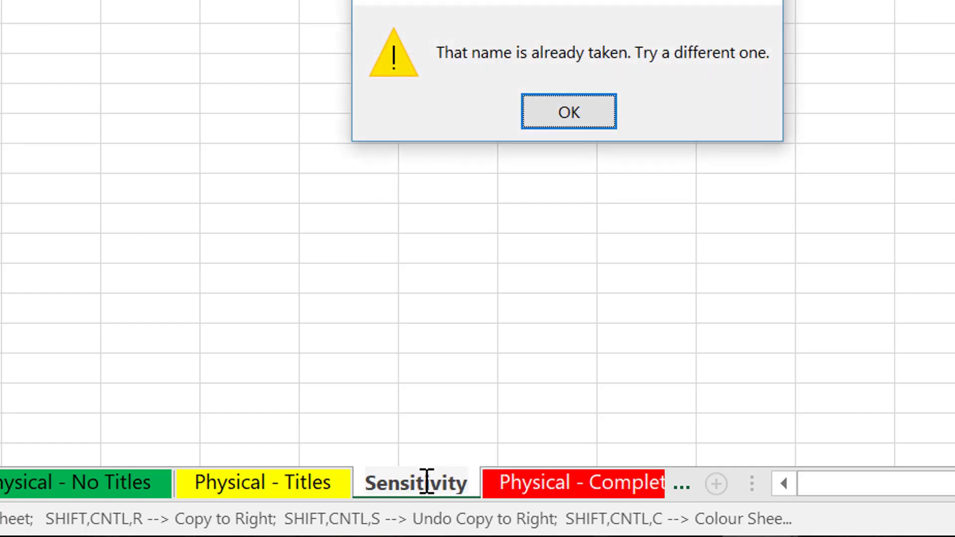
key("Return")
key("Escape")
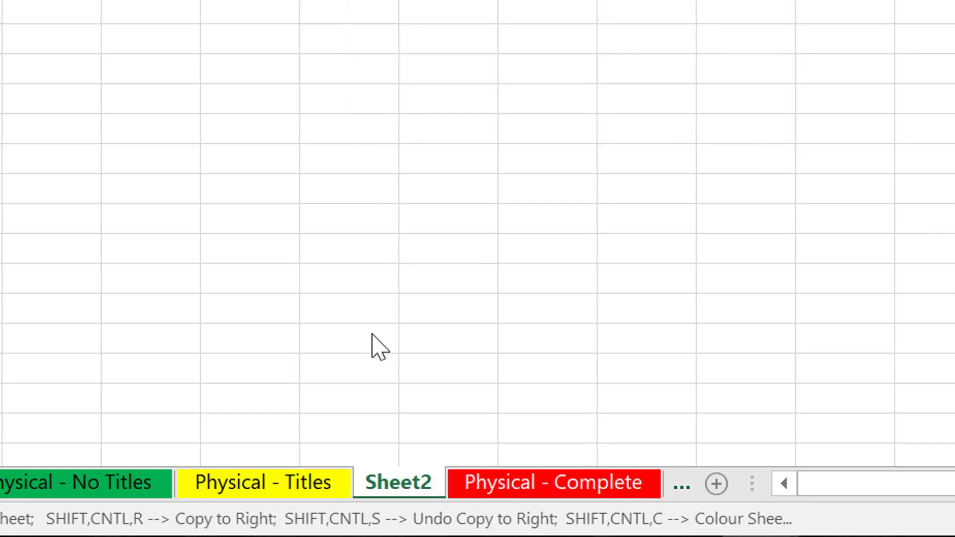
- Enter the labels Capacity in D4 and Base in D7 on the scratch sheet
left_click(258, 102)
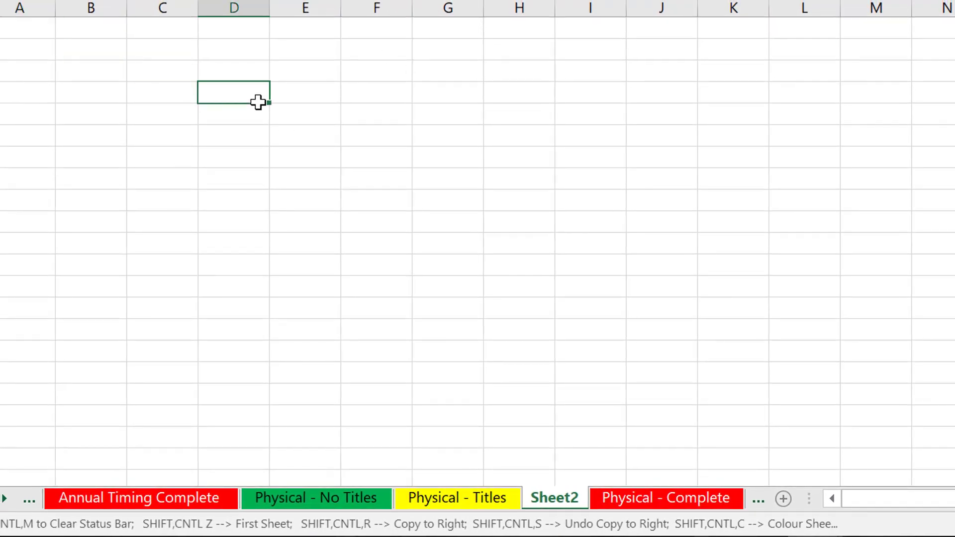
type("Capact")
key("BackSpace")
type("ity")
key("Return")
key("Down")
key("Down")
type("Base")
key("Return")
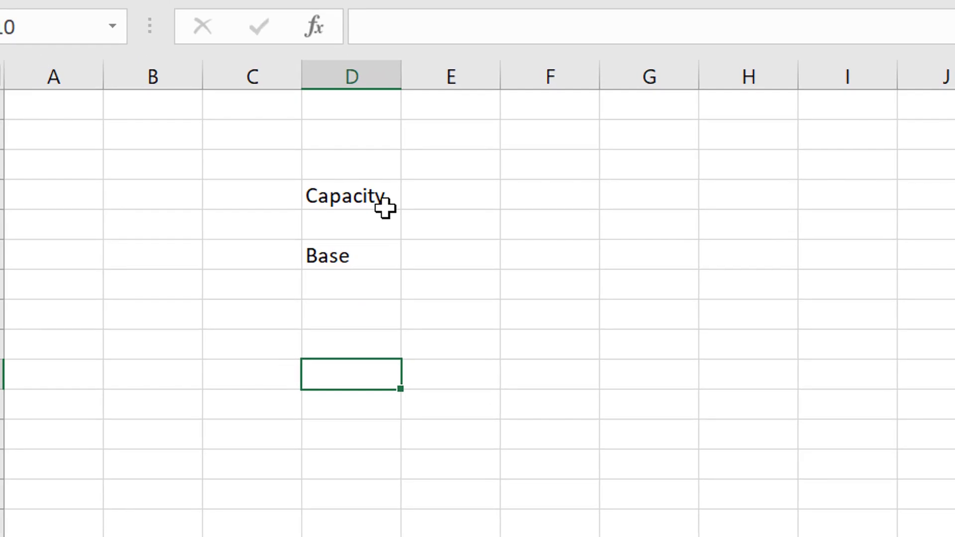
key("Right")
key("Right")
key("Right")
key("Left")
key("Left")
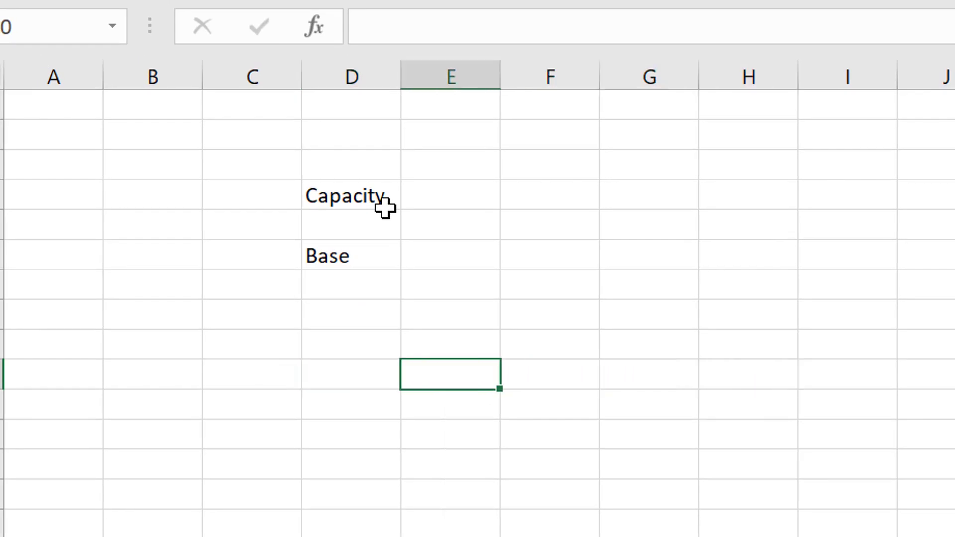
key("Right")
key("Right")
key("Right")
key("Right")
key("Right")
key("Left")
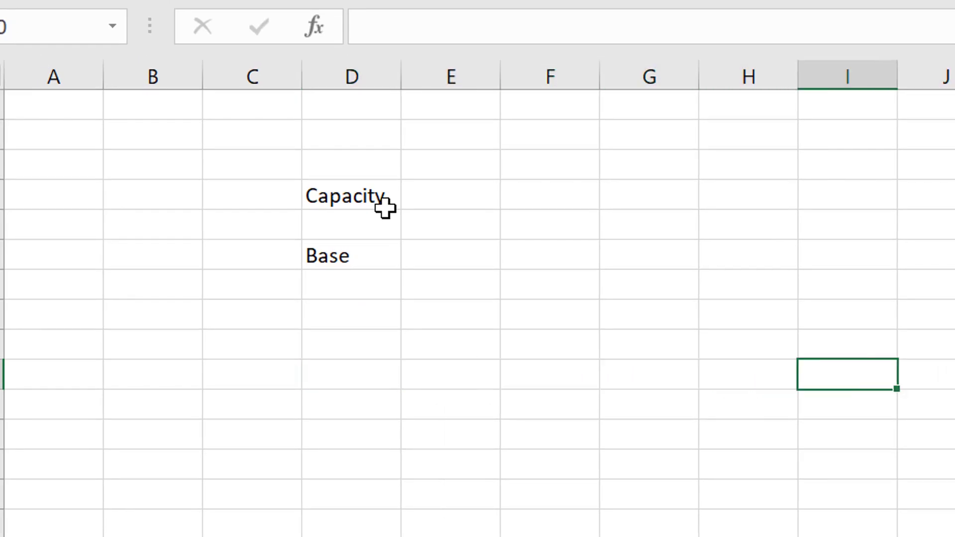
- Delete the scratch sheet with Alt+H, D, S and confirm
key("alt+h")
key("d")
key("s")
key("Return")
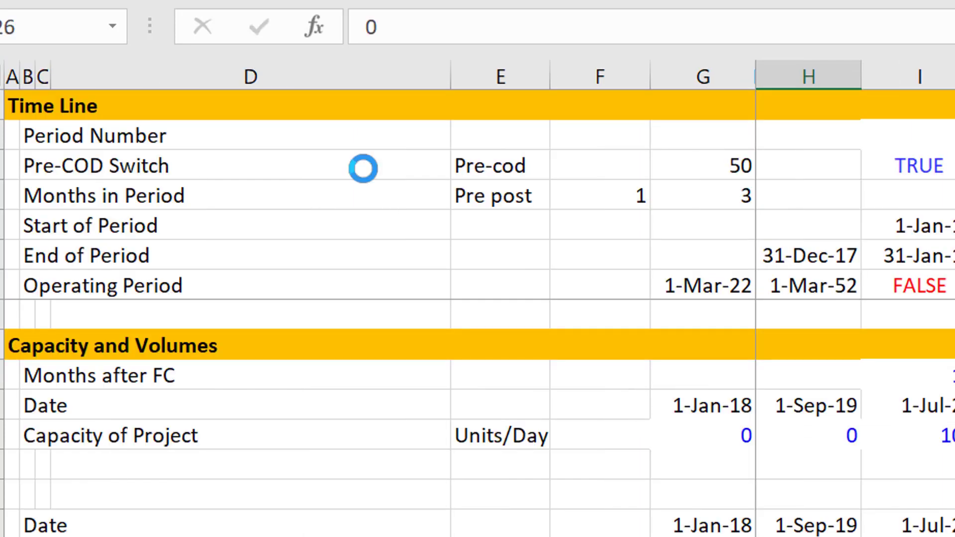
left_click(811, 434)
key("Down")
key("Down")
key("Down")
key("Down")
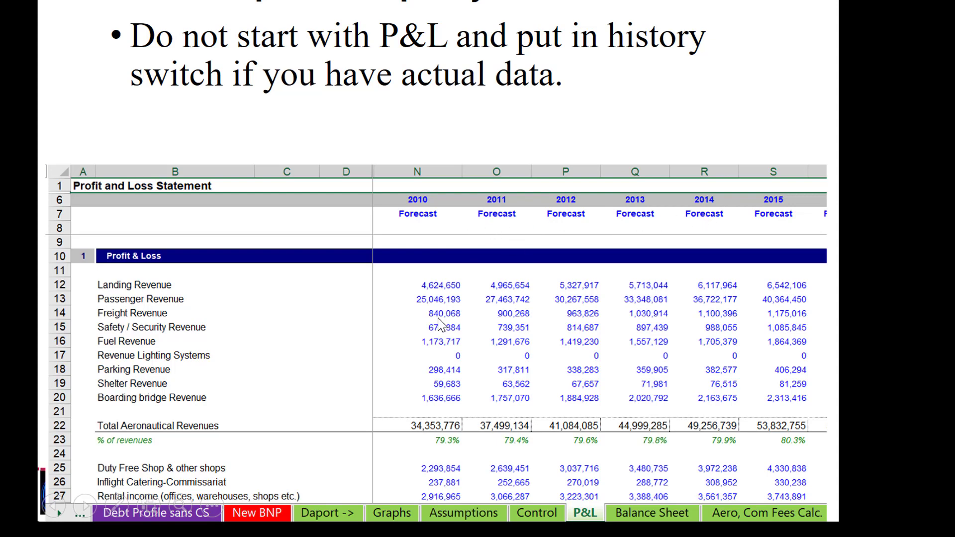
- Advance past the depreciation rates slide to the 'Now, You Do It' exercise slide
key("Right")
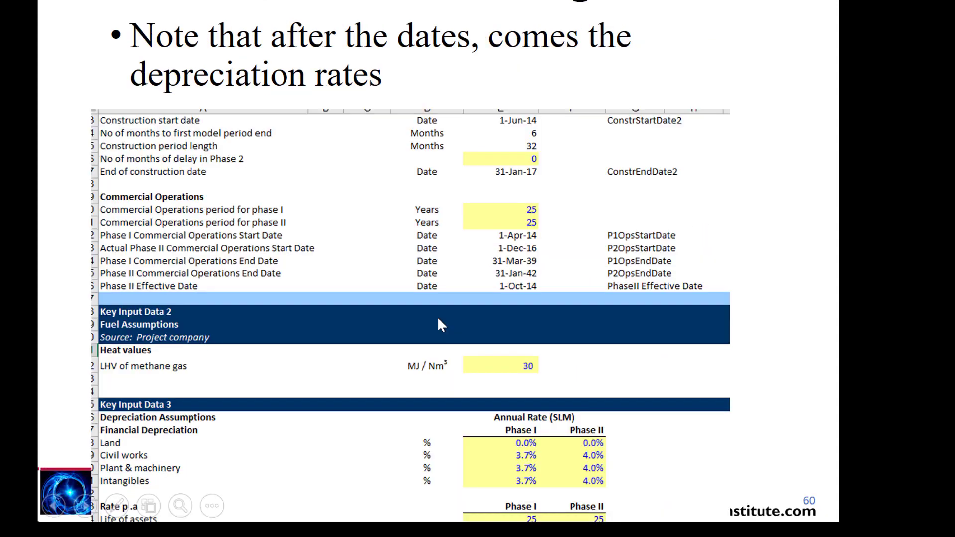
left_click(446, 232)
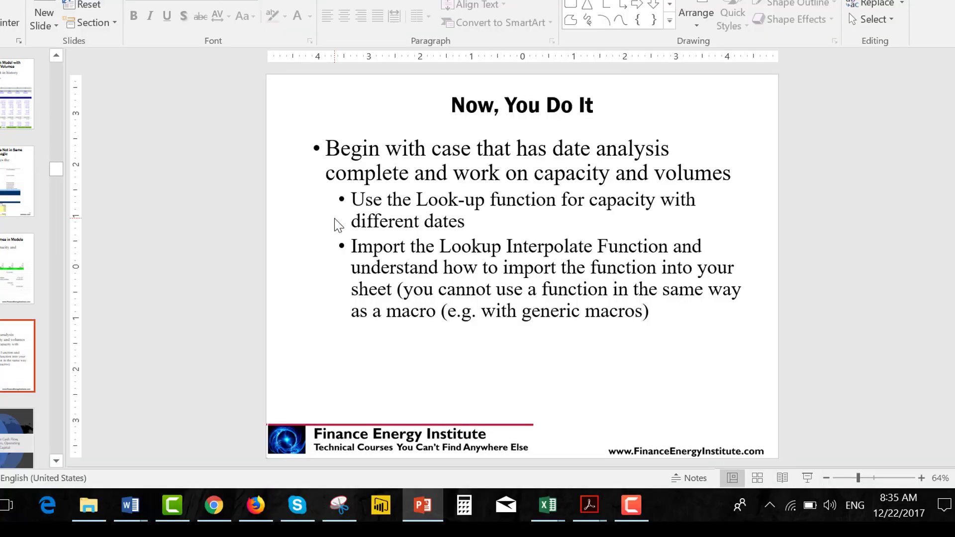
- Bring the model workbook back to the front and return to its Physical - No Titles sheet
left_click(547, 505)
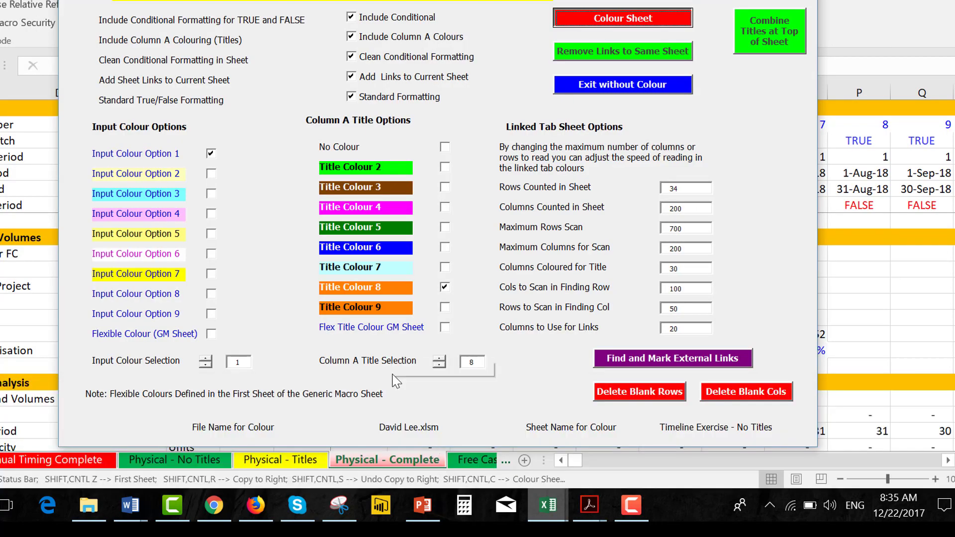
left_click(442, 465)
left_click(387, 357)
key("ctrl+Page_Down")
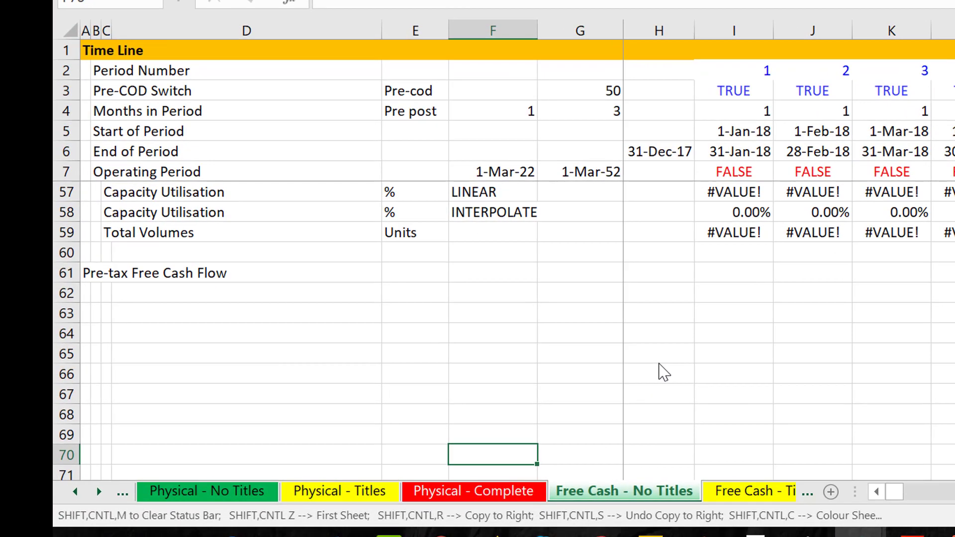
key("ctrl+Page_Up")
key("ctrl+Page_Up")
key("ctrl+Page_Up")
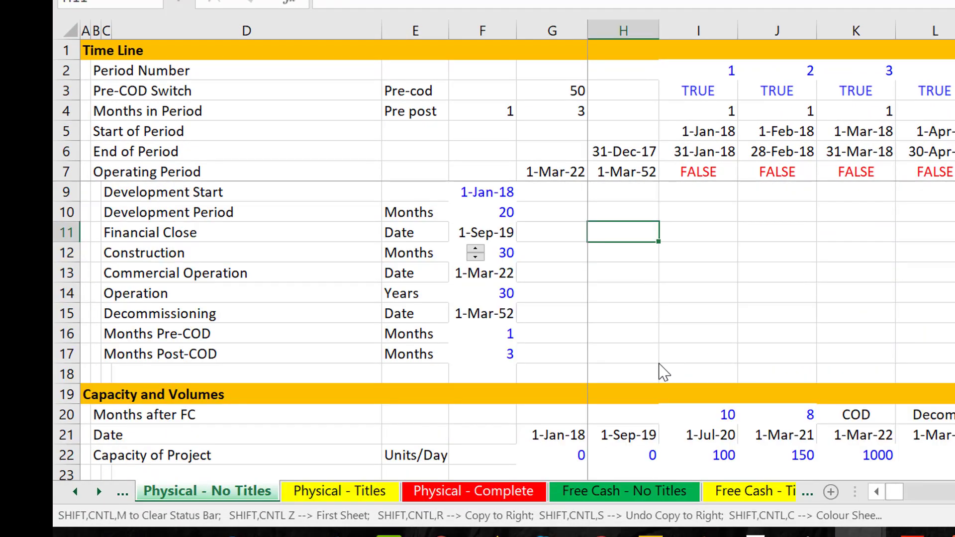
key("Down")
key("Down")
key("Down")
key("Down")
key("Down")
key("Down")
key("Down")
key("ctrl+9")
key("ctrl+9")
key("ctrl+9")
key("Left")
key("Left")
key("Left")
key("Left")
key("Left")
key("Left")
key("Left")
key("Up")
key("Up")
key("Up")
key("Up")
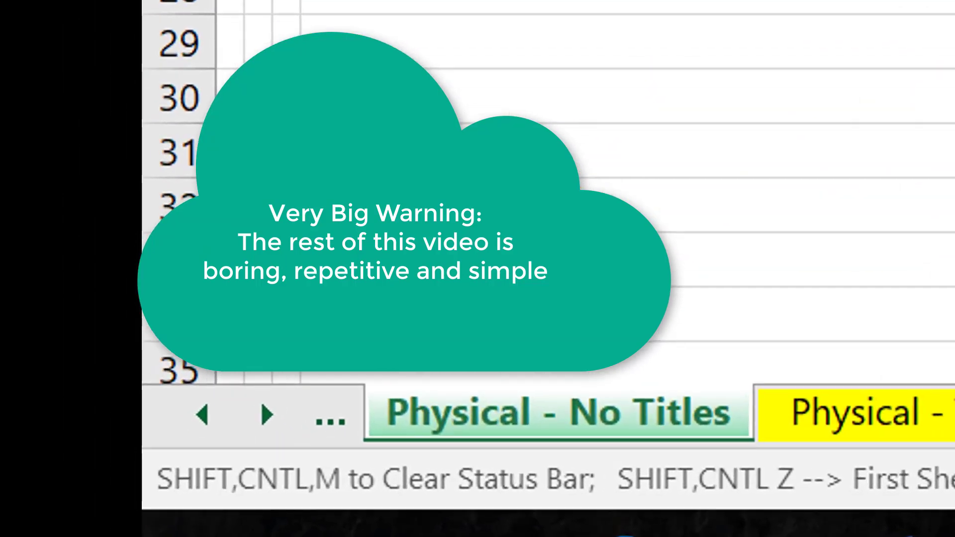
- Enter the heading 'Operations - in Core Model' in A31
key("Down")
key("Down")
key("Down")
key("Down")
key("Down")
key("Down")
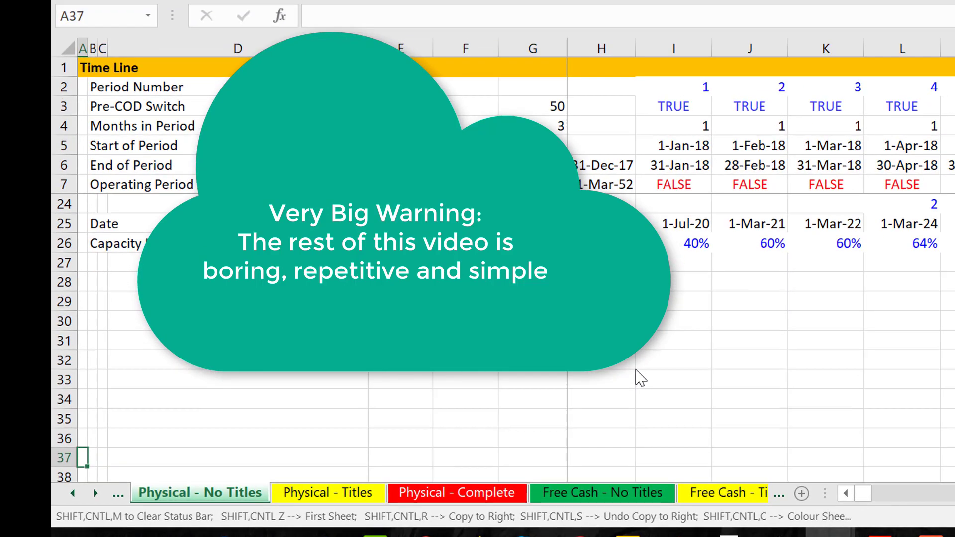
key("Up")
key("Up")
key("Up")
key("Up")
key("Up")
key("Up")
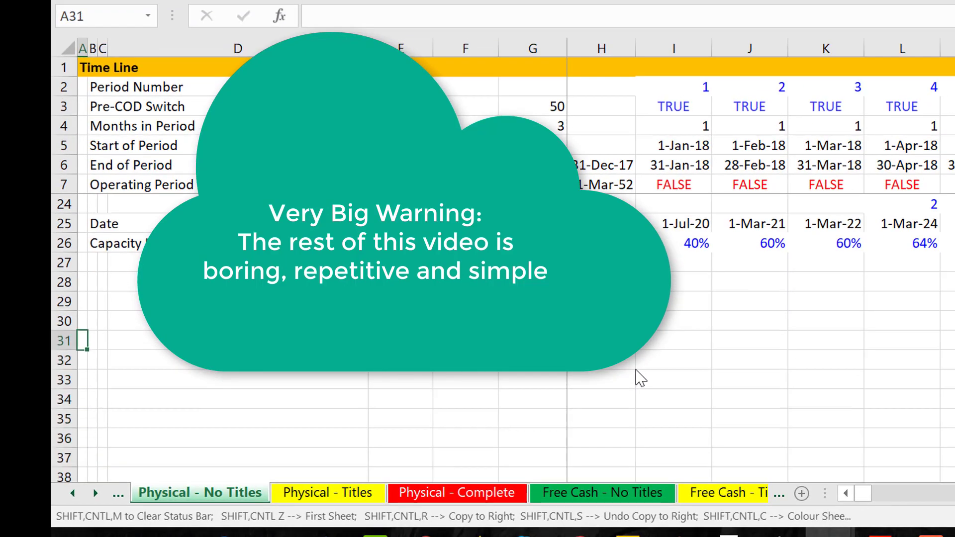
type("Operatio")
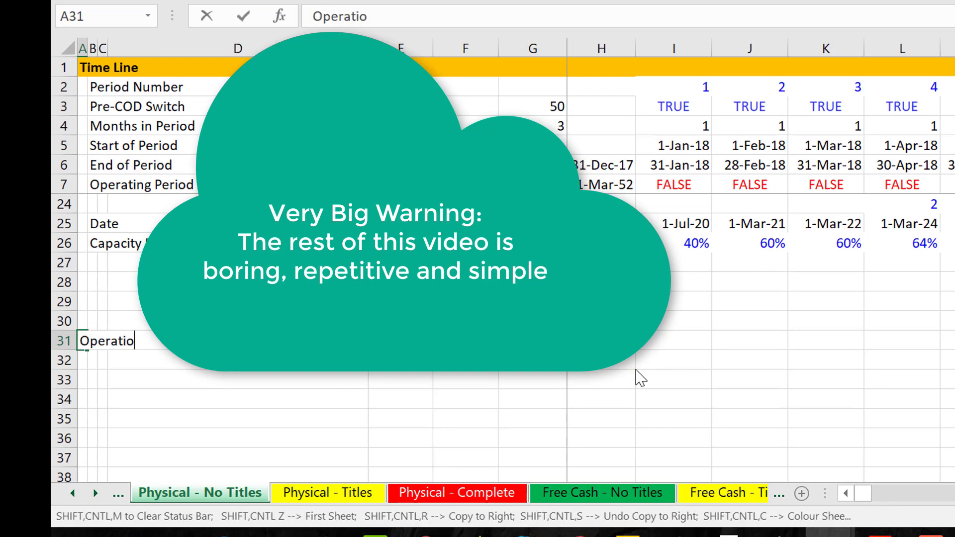
type("ns ")
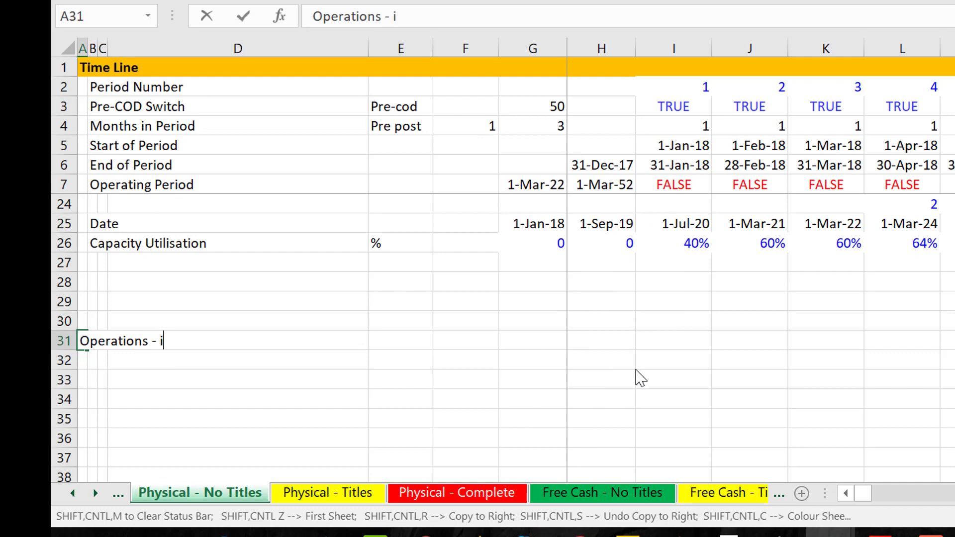
type("- in Coer")
key("BackSpace")
key("BackSpace")
type("re")
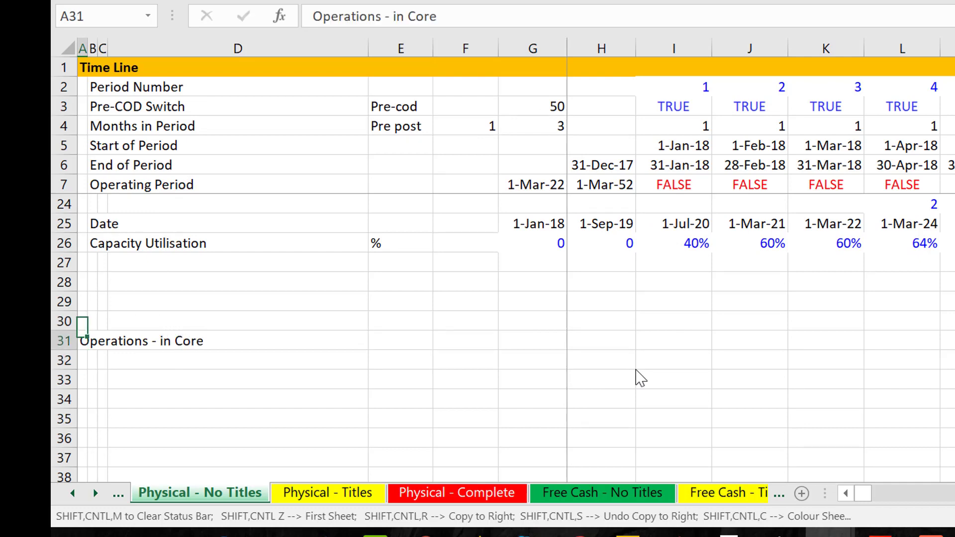
key("F2")
type("Mo")
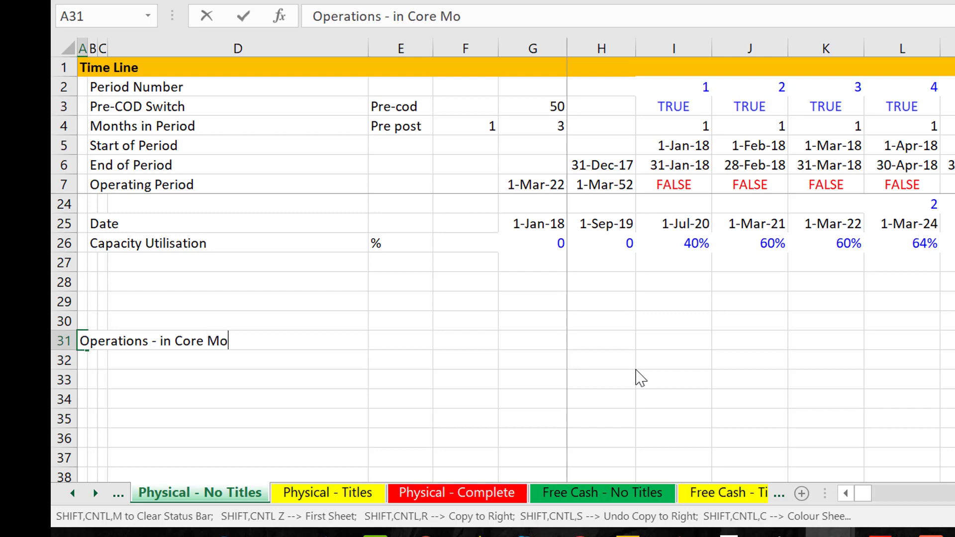
type("del")
key("Return")
- Add the subheading 'Capacity' in B32 below the heading
key("Up")
key("Up")
key("Up")
key("Up")
key("Up")
key("Up")
key("Up")
key("Up")
key("Up")
key("Up")
key("Up")
key("Up")
key("Up")
key("Up")
key("Up")
key("Down")
key("Down")
key("Down")
key("Down")
key("Down")
key("Down")
key("Down")
key("Up")
key("Up")
key("Right")
key("Right")
key("Right")
key("Right")
key("Right")
key("Right")
key("Right")
key("Right")
key("Right")
key("Down")
key("Down")
key("Down")
key("Down")
key("Down")
key("Down")
key("Down")
key("Down")
key("Down")
key("Down")
key("Down")
key("Down")
key("Down")
key("Down")
key("Up")
key("Left")
key("Left")
key("Left")
key("Left")
key("Left")
key("Left")
key("Left")
key("Left")
key("Left")
key("Up")
key("Up")
key("Up")
key("Right")
type("Capa")
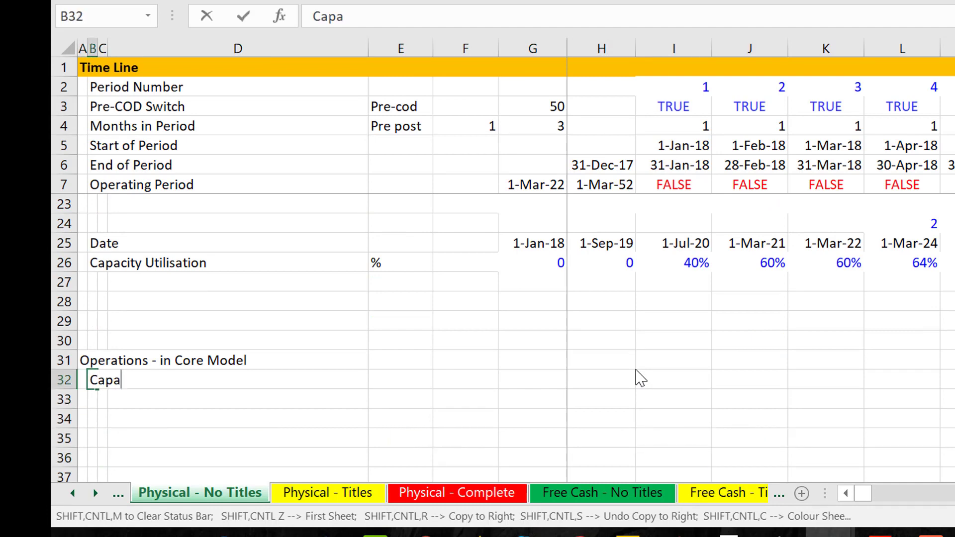
type("city")
key("Right")
key("Right")
key("Right")
key("Right")
key("Right")
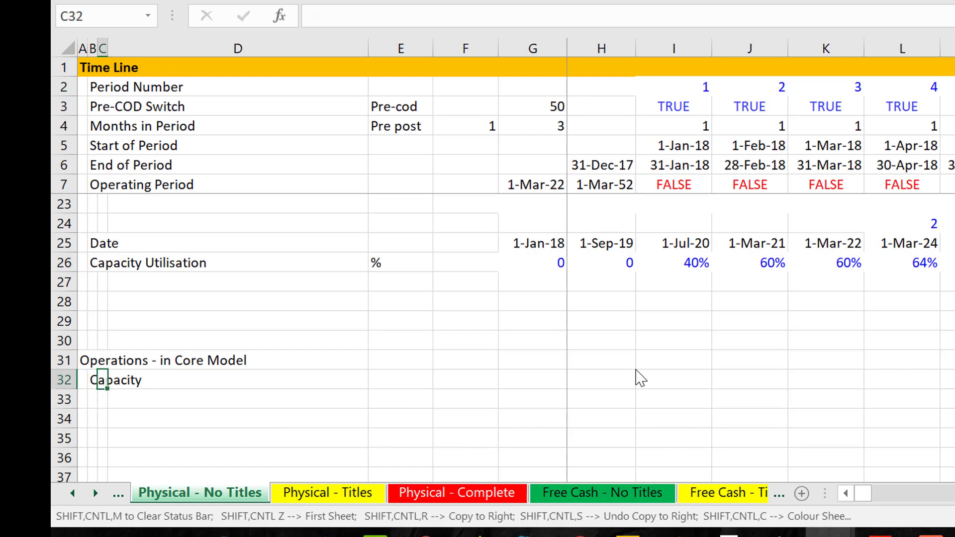
- Label row 33 'Pre-Operation Capacity' in C33
key("Page_Up")
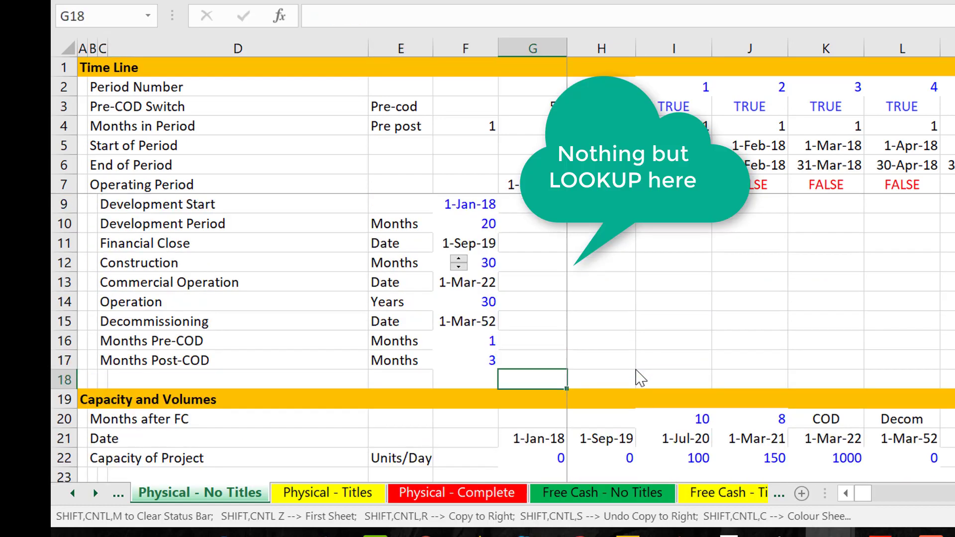
key("Down")
key("Down")
key("Down")
key("Down")
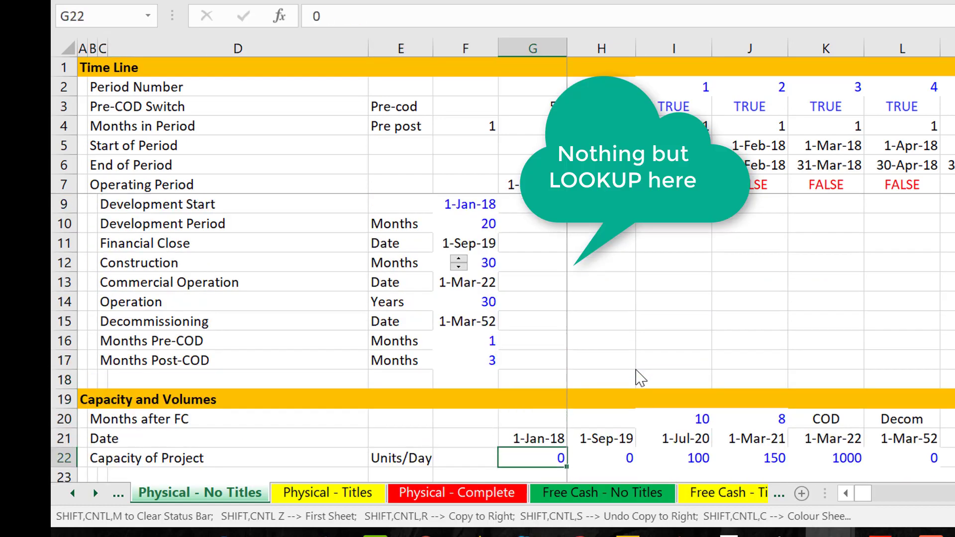
key("Right")
key("Right")
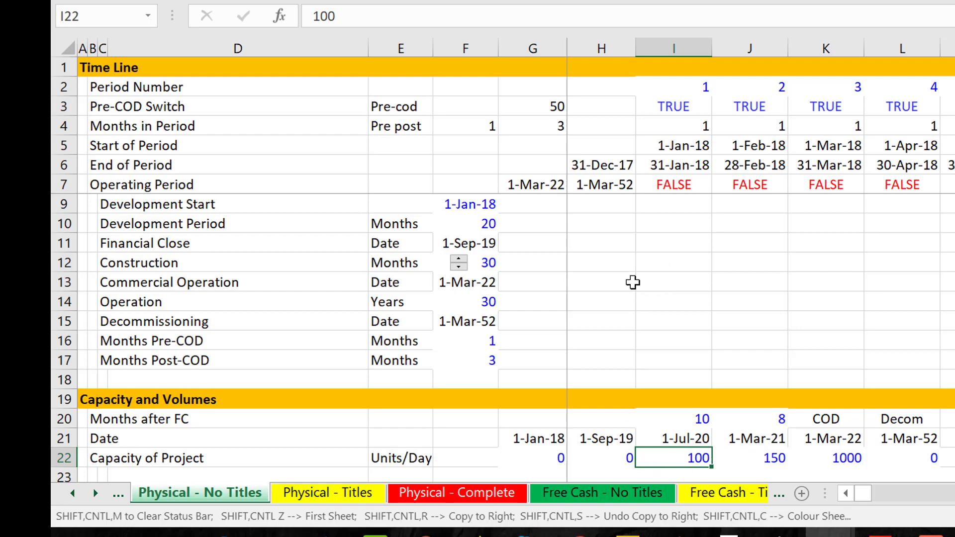
key("Down")
key("Down")
key("Down")
key("Down")
key("Down")
key("Down")
key("Down")
key("Down")
key("Down")
key("Down")
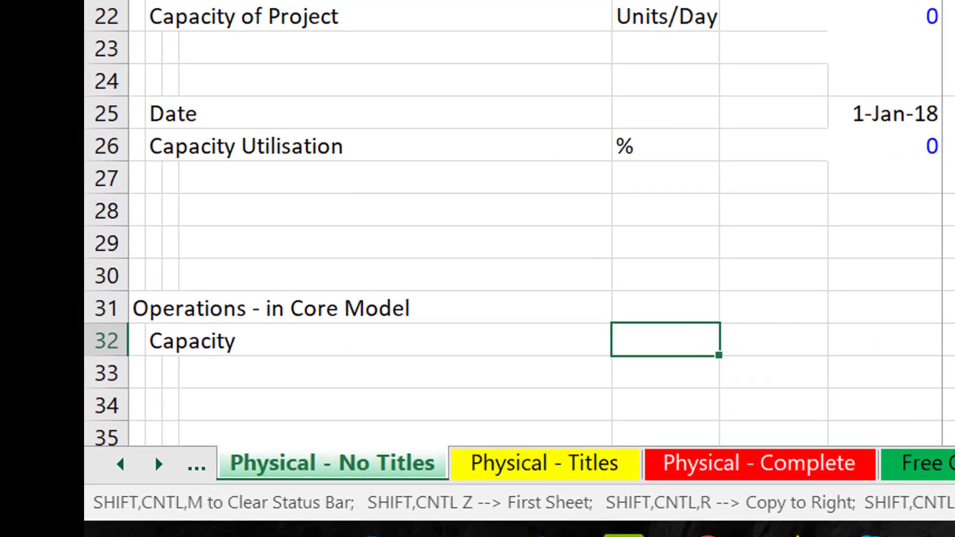
key("ctrl+Left")
key("Down")
key("Right")
key("F2")
type("Per")
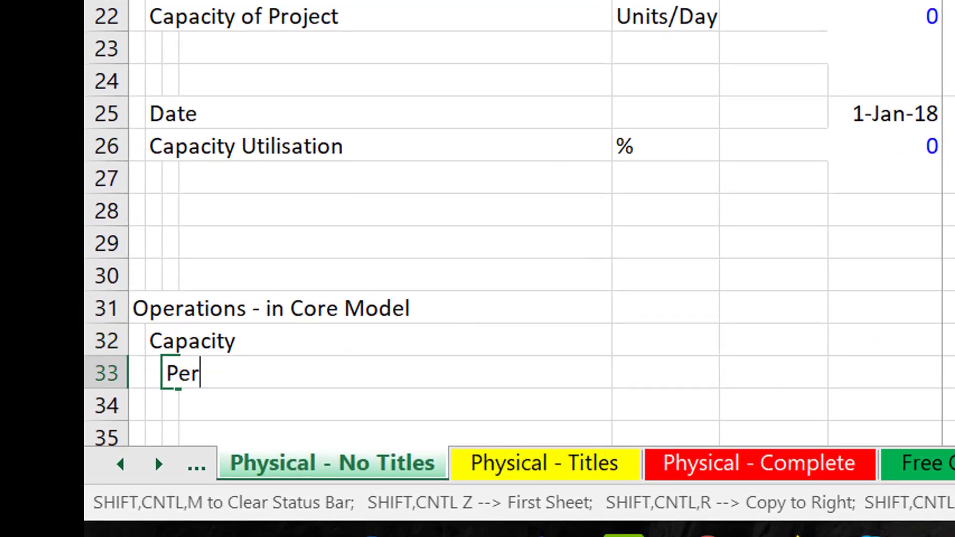
key("BackSpace")
key("BackSpace")
type("re-Operation Capacity")
key("Return")
- Enter 'LOOKUP' in row 33's units column
key("Up")
key("Right")
key("Right")
key("Right")
key("Left")
type("LOO")
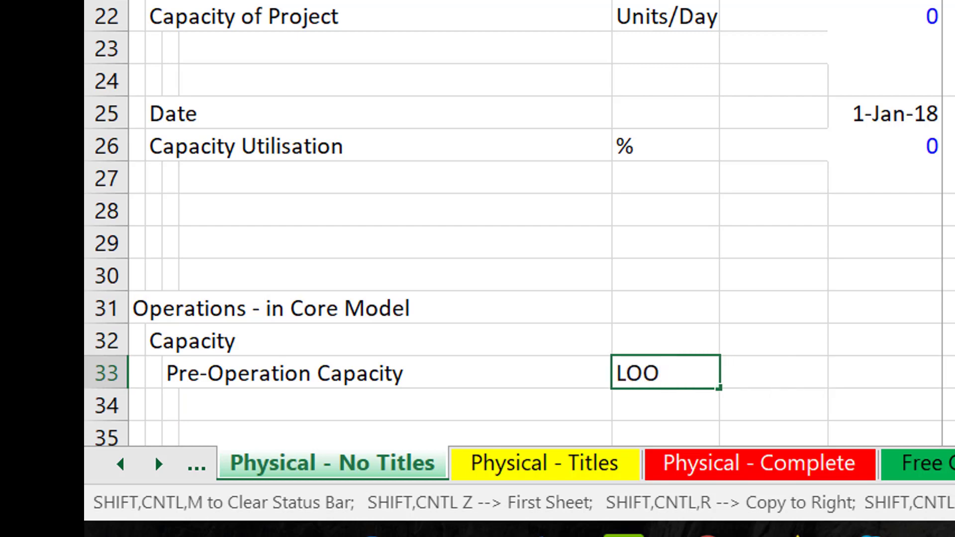
type("KUP")
key("Return")
- Enter =LOOKUP(I5,21:21,22:22)*I3 in I33, looking up project capacity by period start date
key("Up")
key("Right")
key("Right")
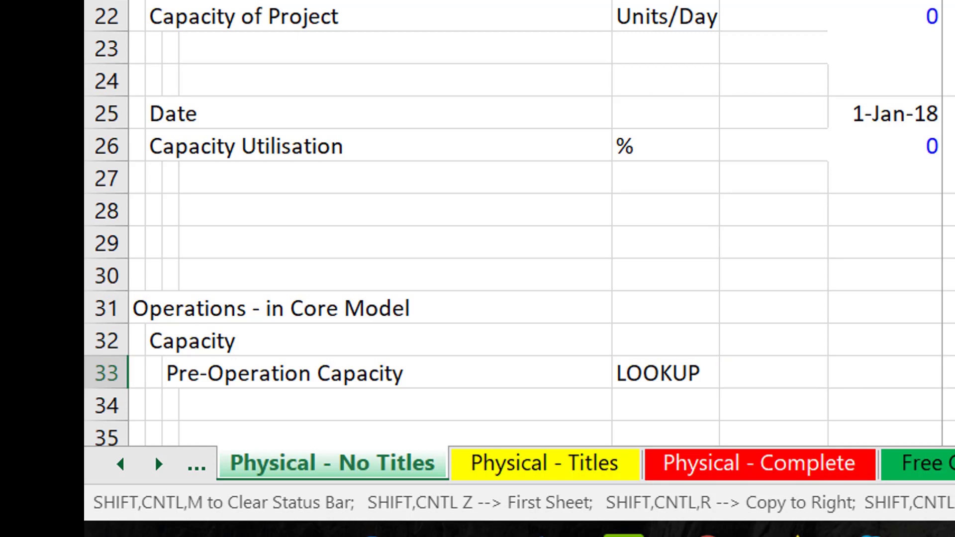
type("=loo")
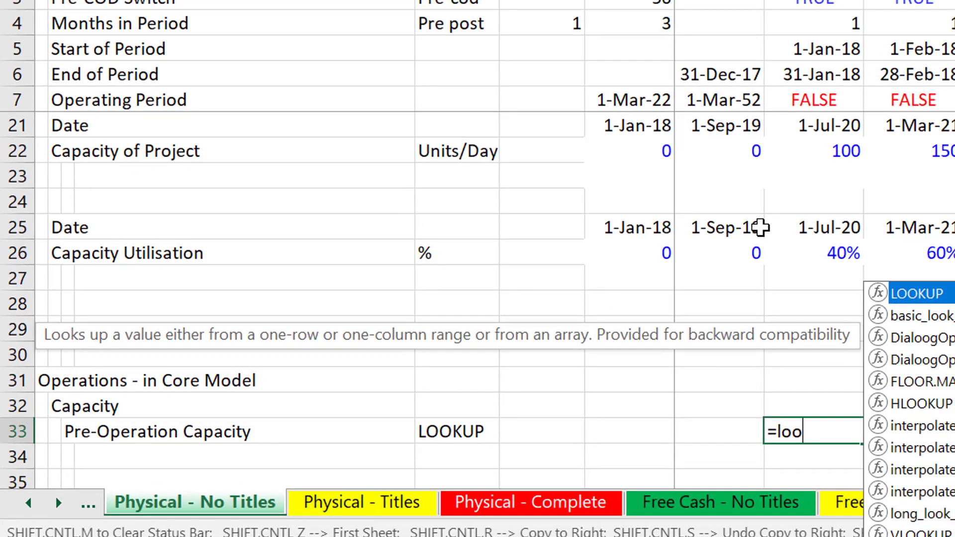
key("Tab")
key("Up")
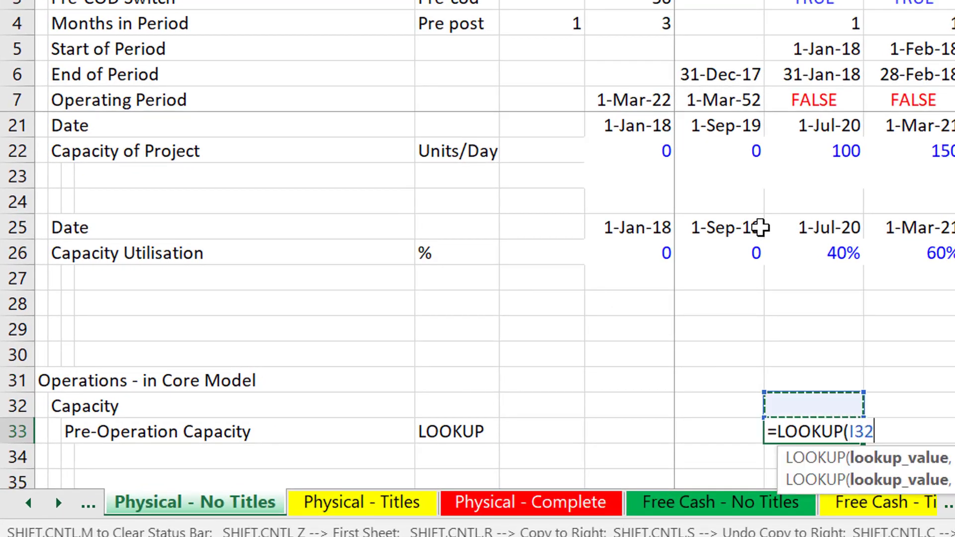
left_click(811, 48)
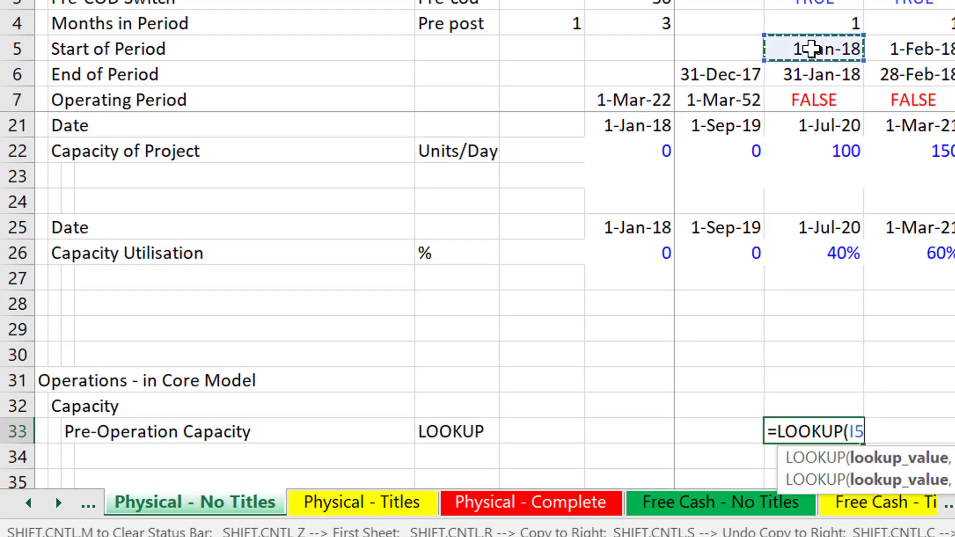
type(",")
key("Down")
key("Down")
key("Up")
key("Up")
key("Up")
key("Up")
key("Up")
key("Up")
key("Up")
key("Up")
key("Up")
key("Up")
key("Up")
key("Up")
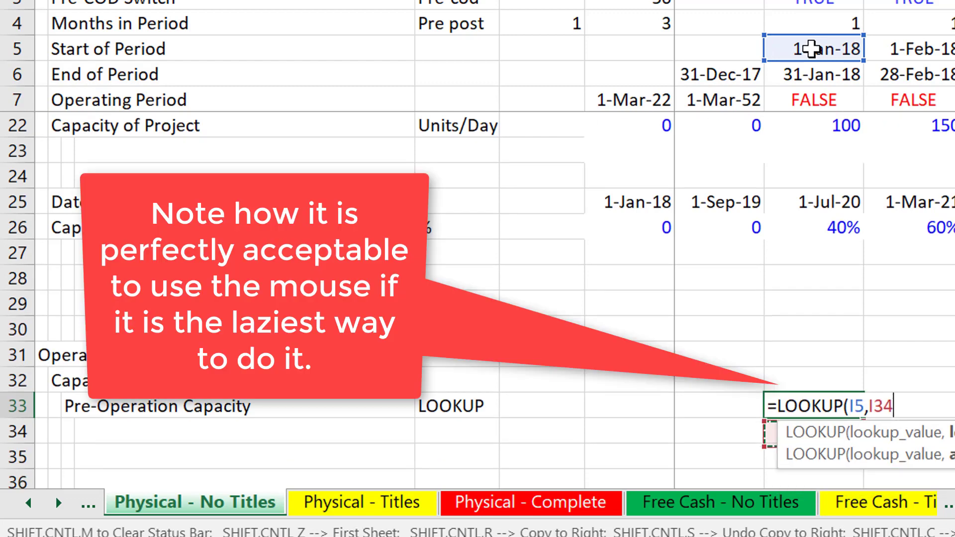
key("Up")
key("Up")
key("Up")
key("Up")
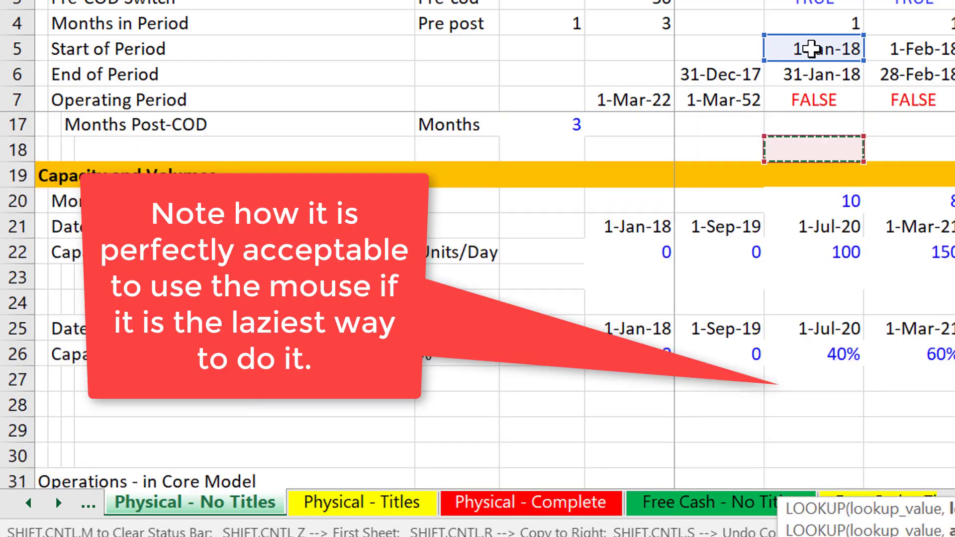
key("Down")
key("Down")
key("Down")
key("shift+space")
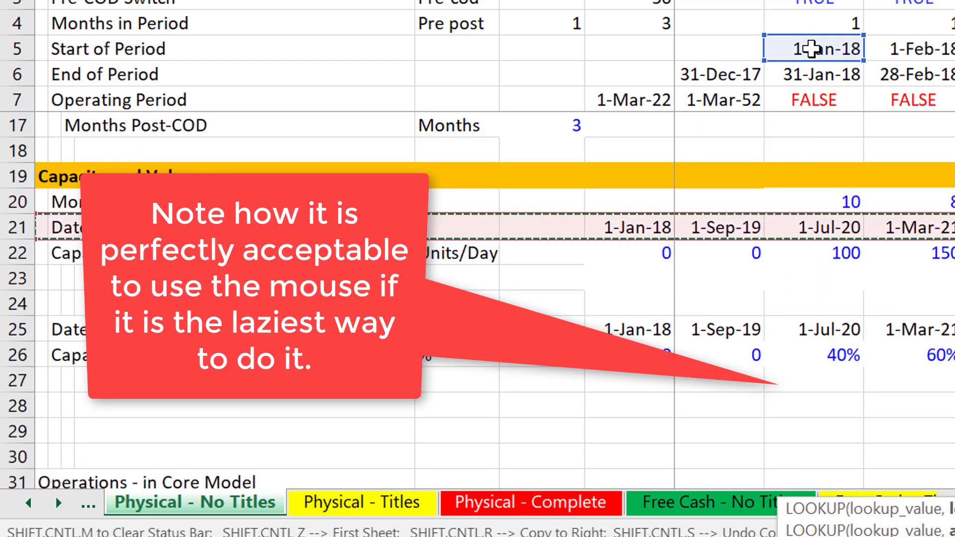
type(",")
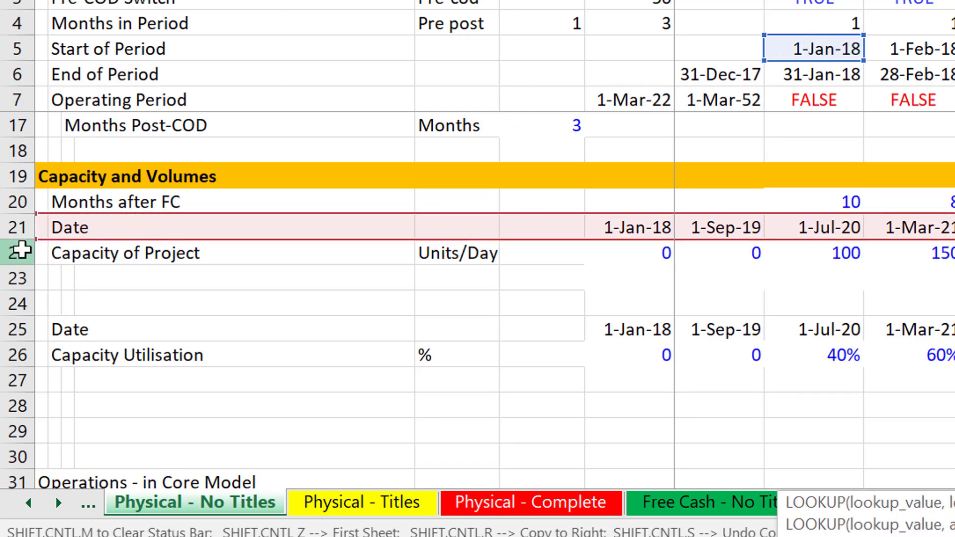
left_click(15, 252)
type(")")
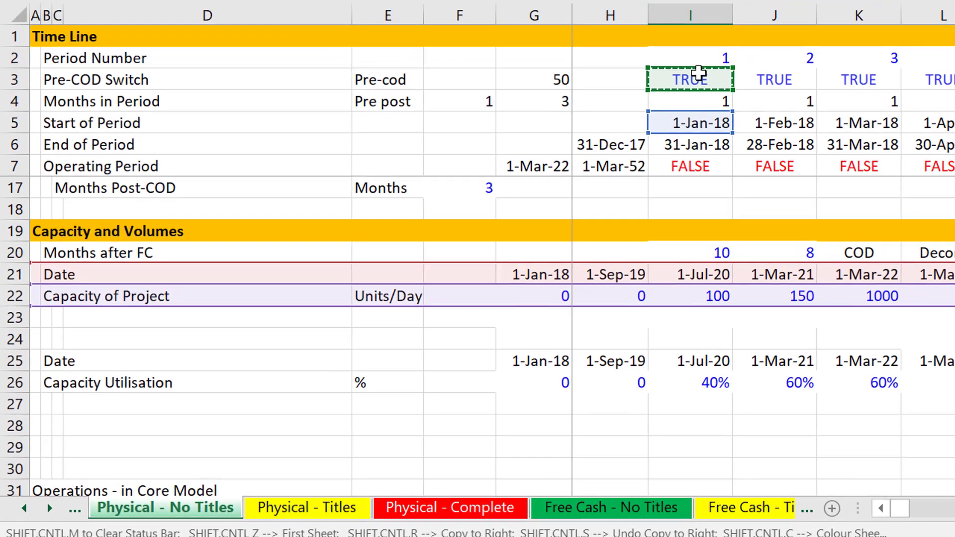
key("Return")
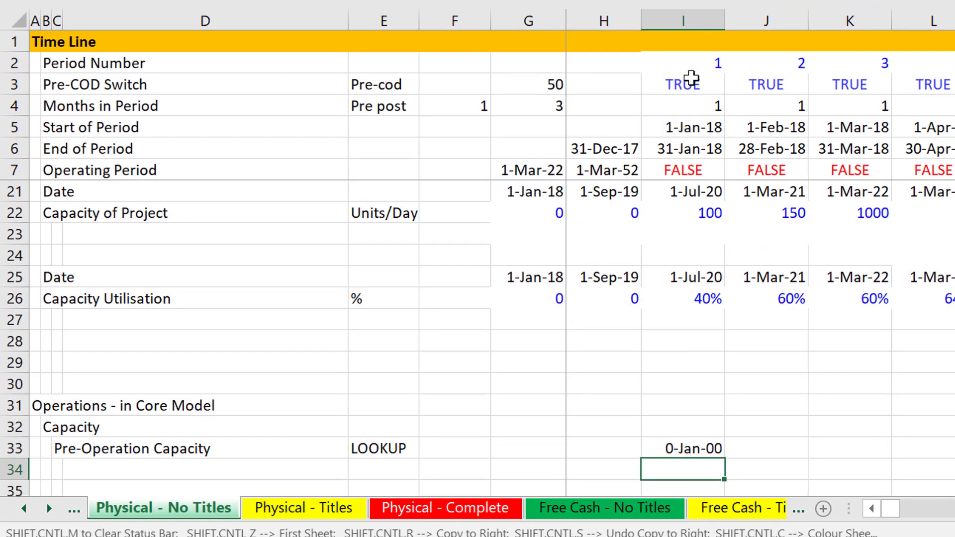
- Format I33 as a two-decimal number, fill it right across all periods, and check the formula
key("Up")
key("ctrl+shift+1")
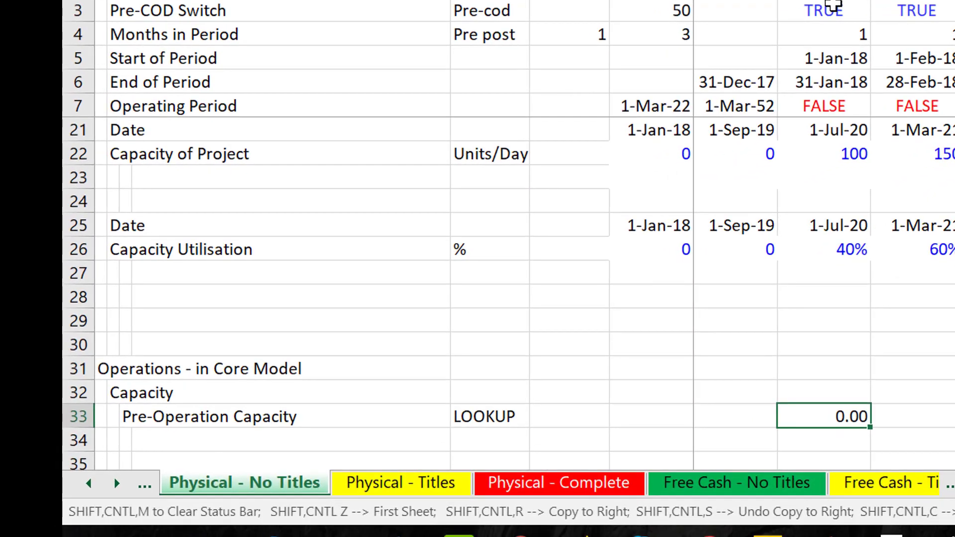
key("ctrl+shift+r")
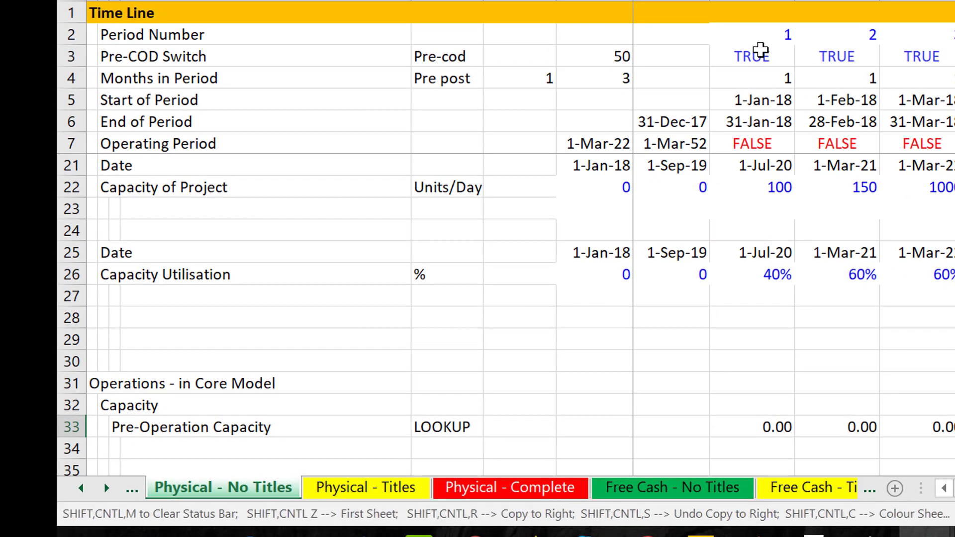
scroll(760, 50, "right", 10)
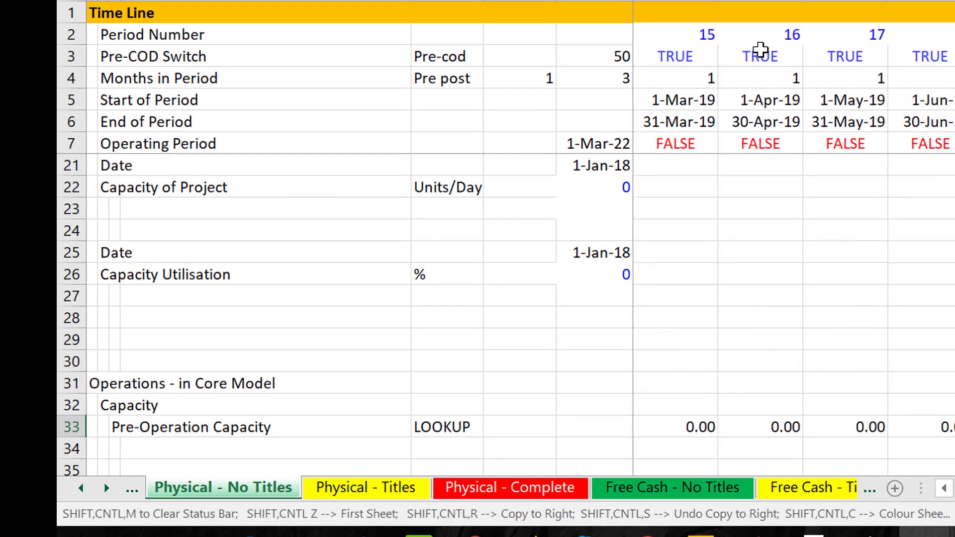
scroll(761, 49, "right", 12)
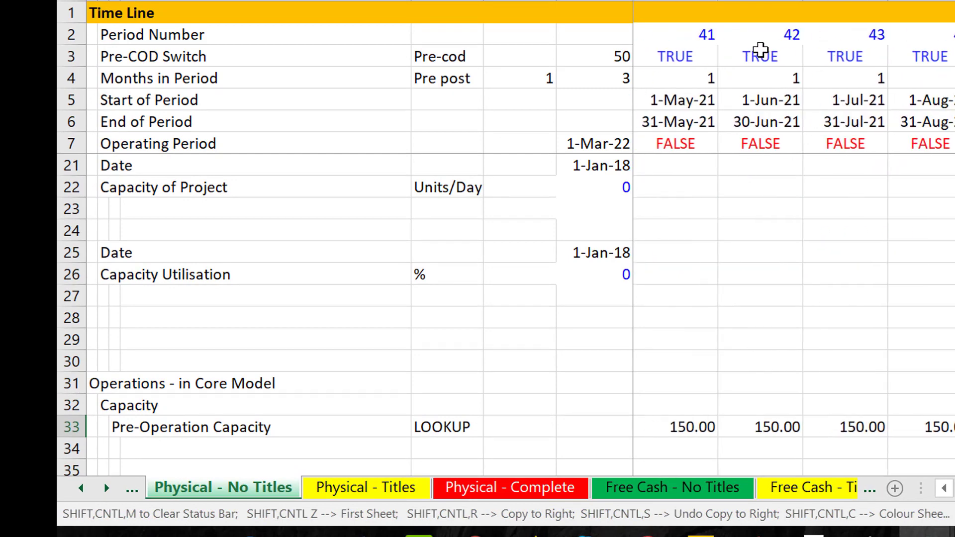
scroll(761, 50, "right", 2)
scroll(761, 50, "left", 2)
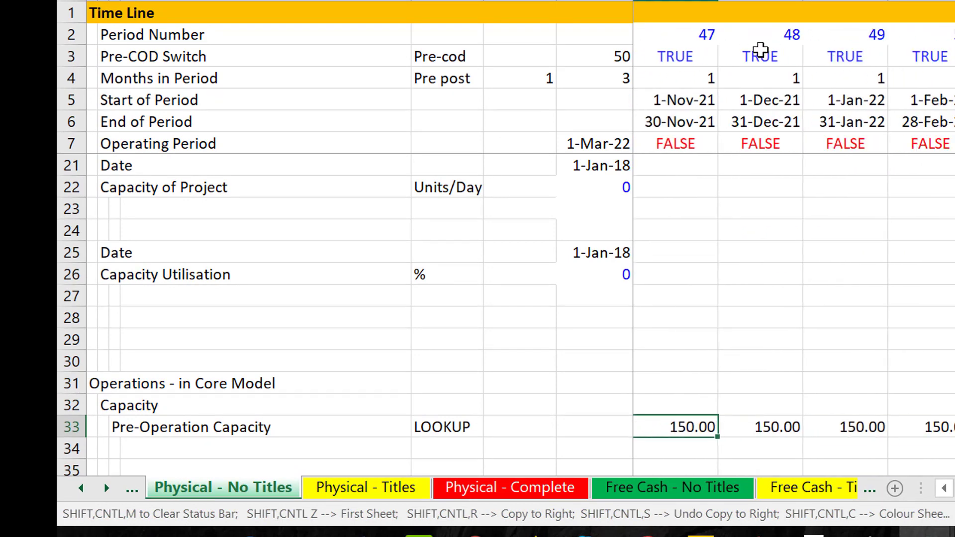
key("ctrl+Left")
key("Left")
key("Left")
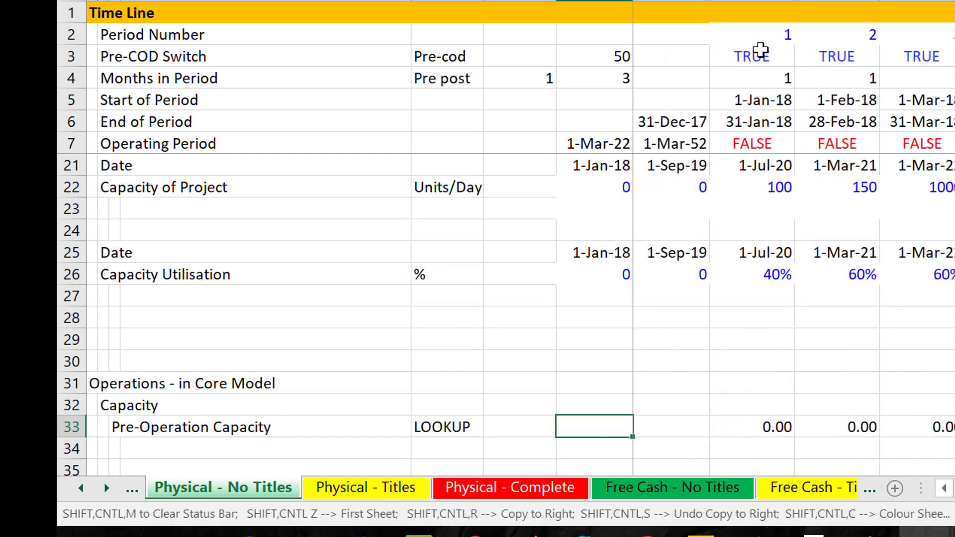
key("Right")
key("Right")
key("Left")
key("Right")
key("F2")
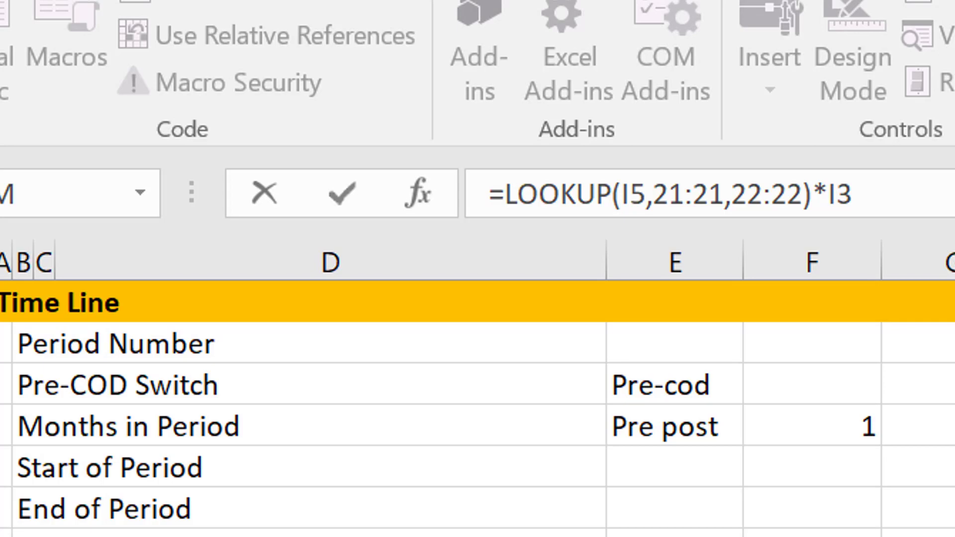
key("Escape")
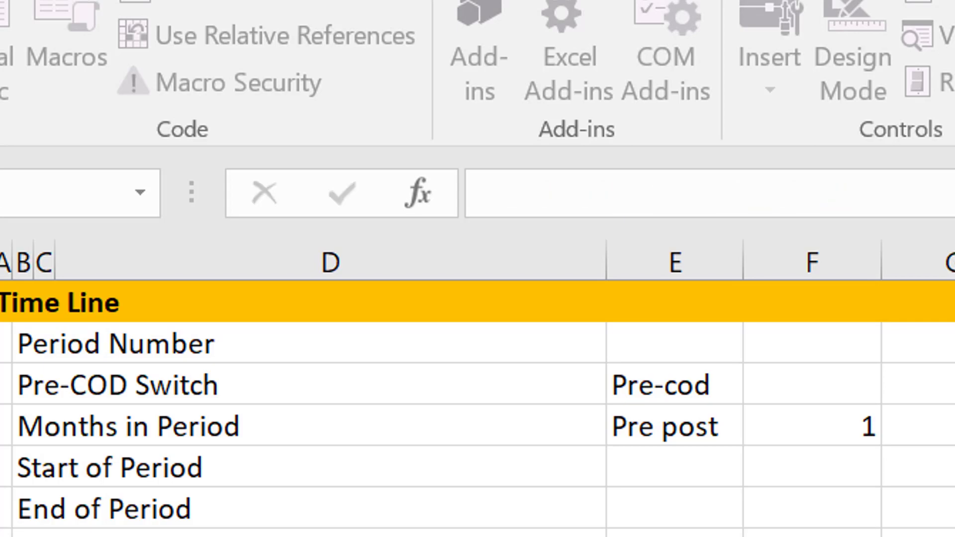
- Label row 34 'Post Operatio Capacity'
key("Left")
key("Left")
key("Left")
key("Left")
key("Left")
key("Left")
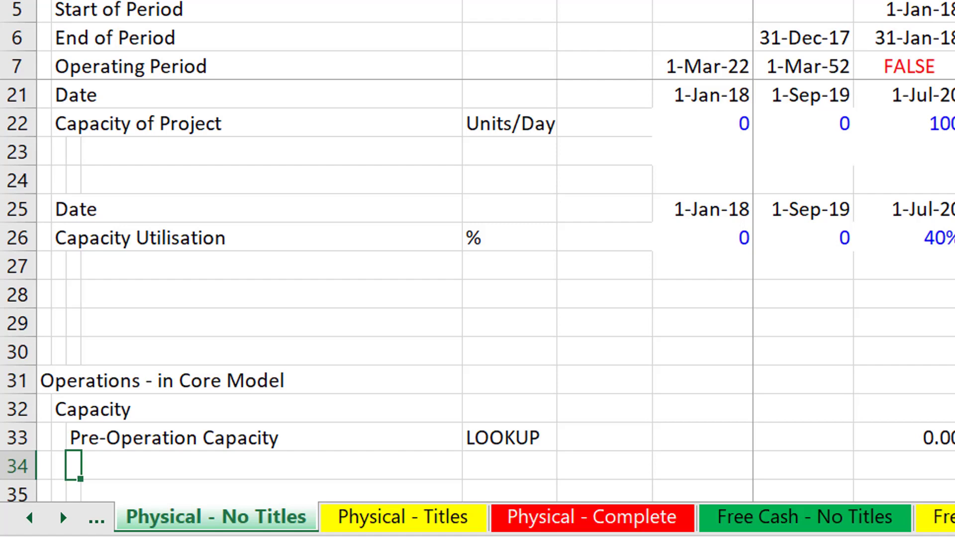
type("Post Operatio Capacity")
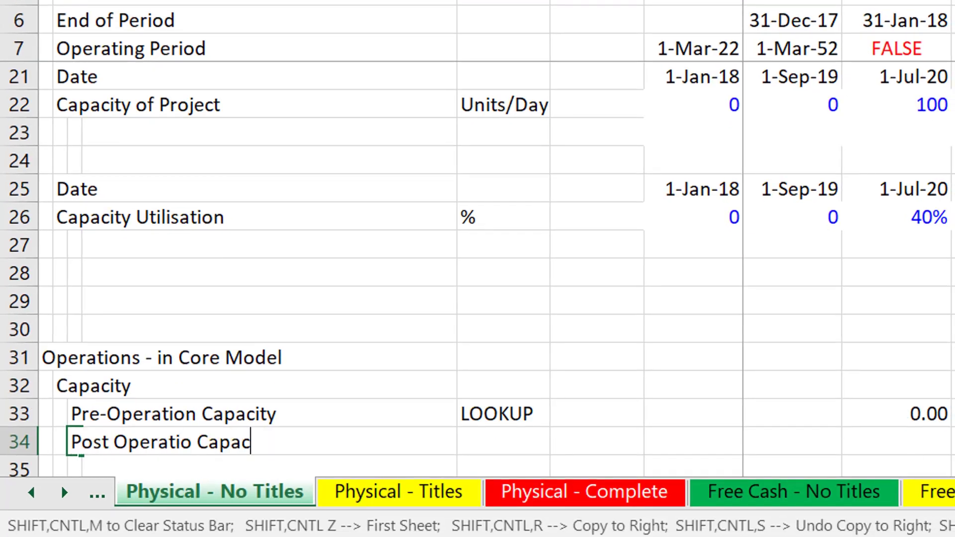
key("ctrl+Return")
- Fill the LOOKUP units tag down from row 33 into row 34
key("Right")
key("Right")
type("=")
key("Up")
key("Up")
key("Up")
key("Up")
key("Up")
key("Up")
key("Up")
key("Up")
key("Up")
key("Up")
key("Up")
key("Up")
key("Up")
key("Up")
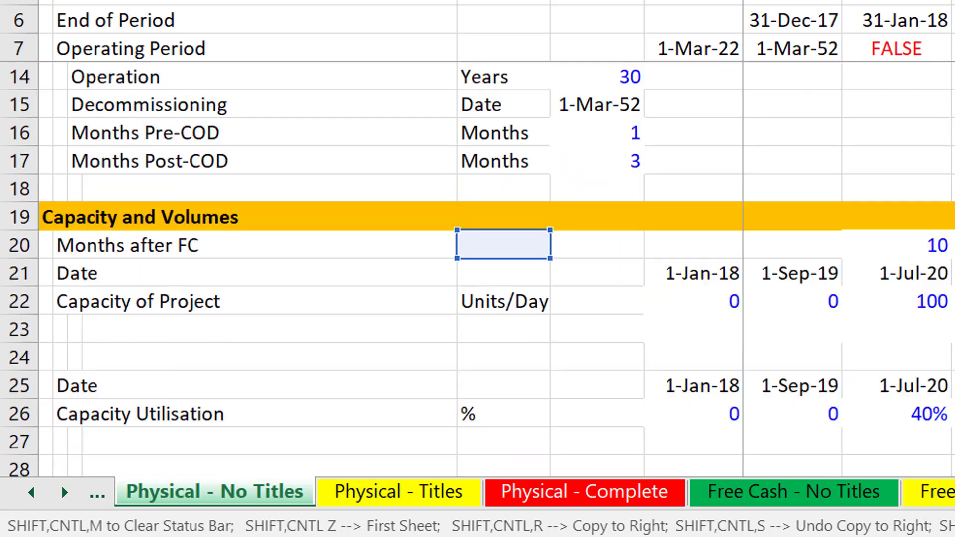
key("Down")
key("Down")
key("Up")
key("Up")
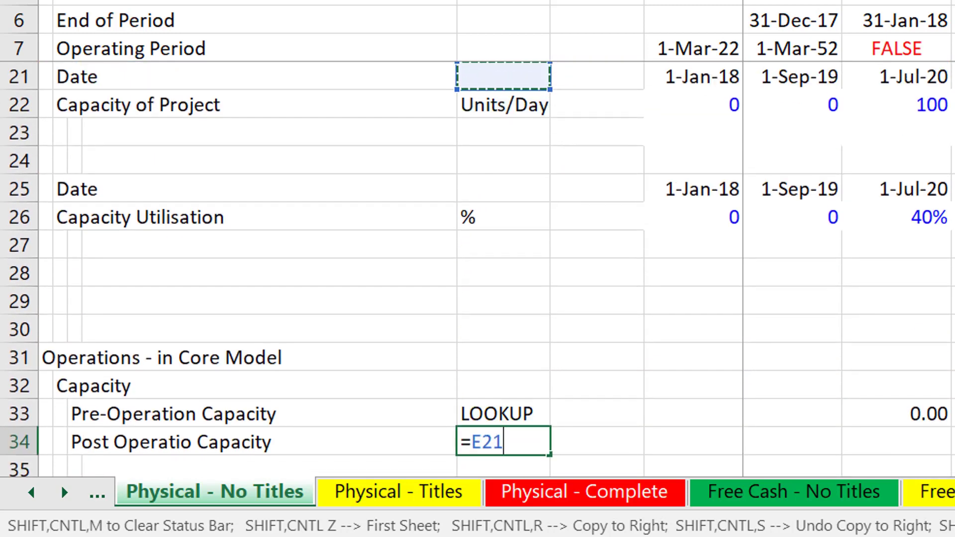
key("Up")
key("Up")
key("Up")
key("Up")
key("Up")
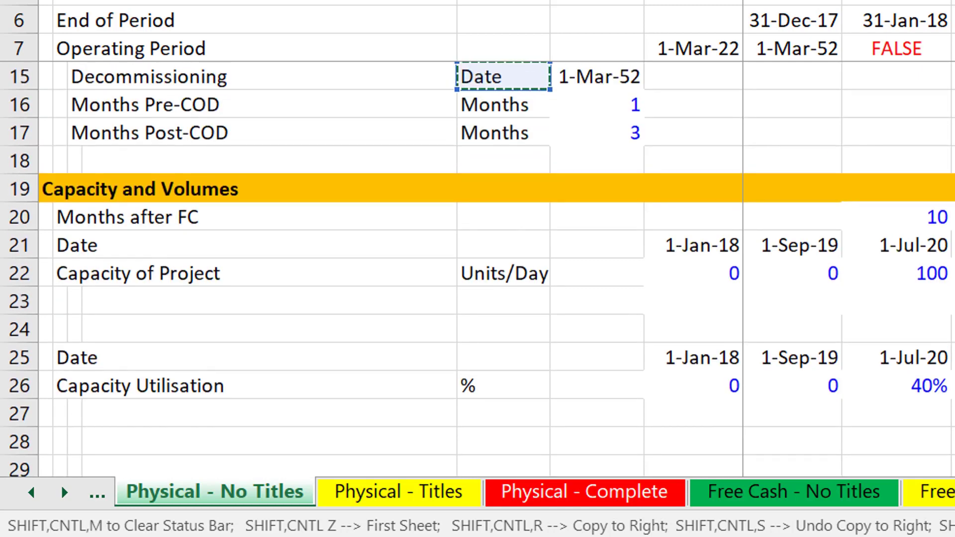
key("Escape")
key("Up")
key("shift+Down")
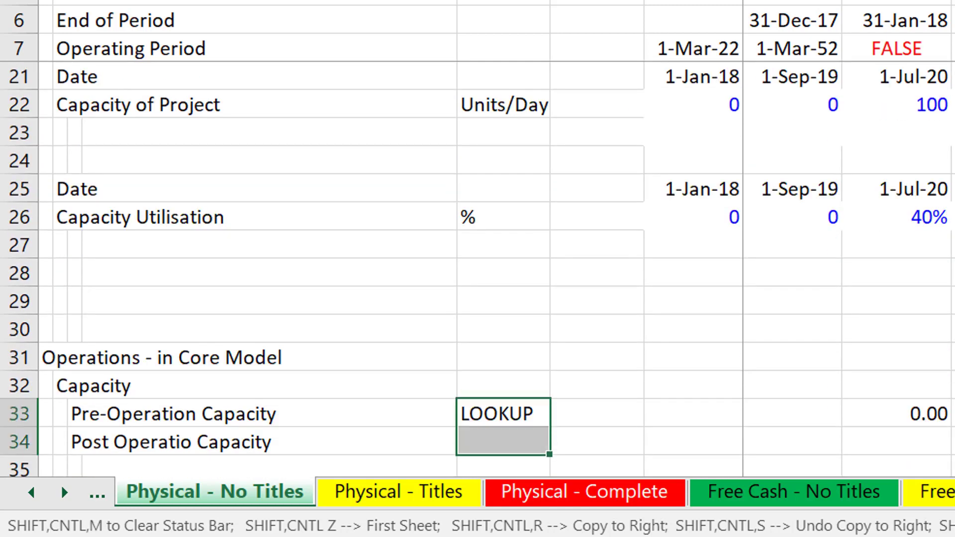
key("ctrl+d")
key("Down")
key("Down")
key("Up")
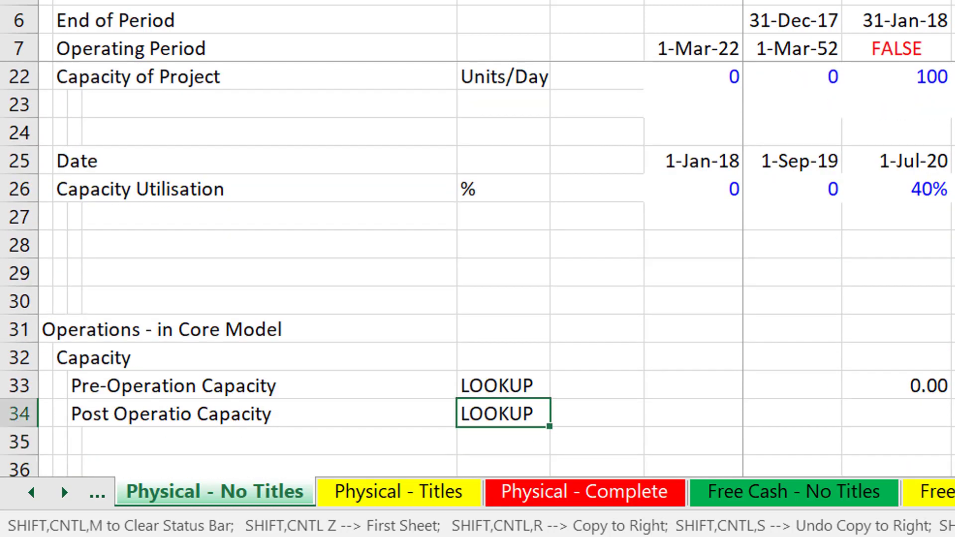
key("Right")
key("Left")
key("Right")
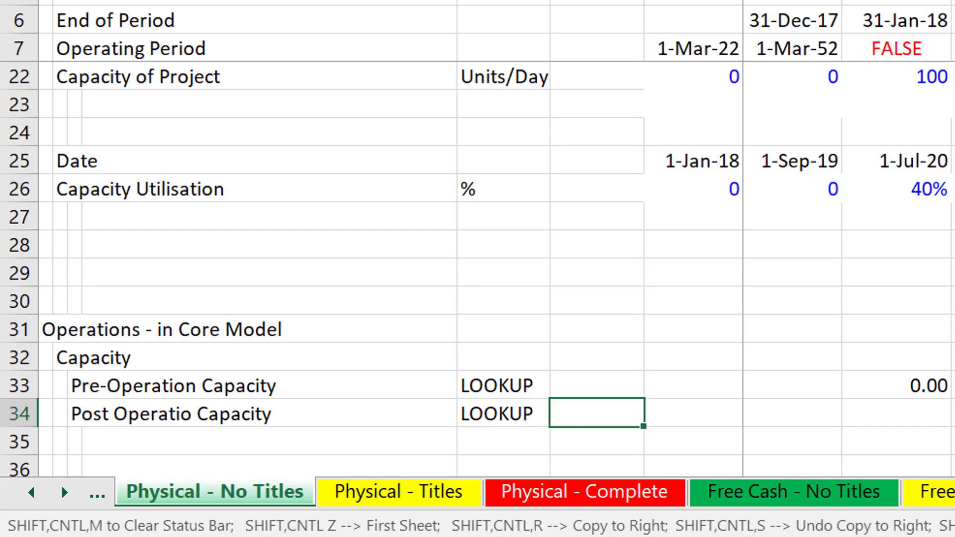
key("Right")
key("Right")
key("Right")
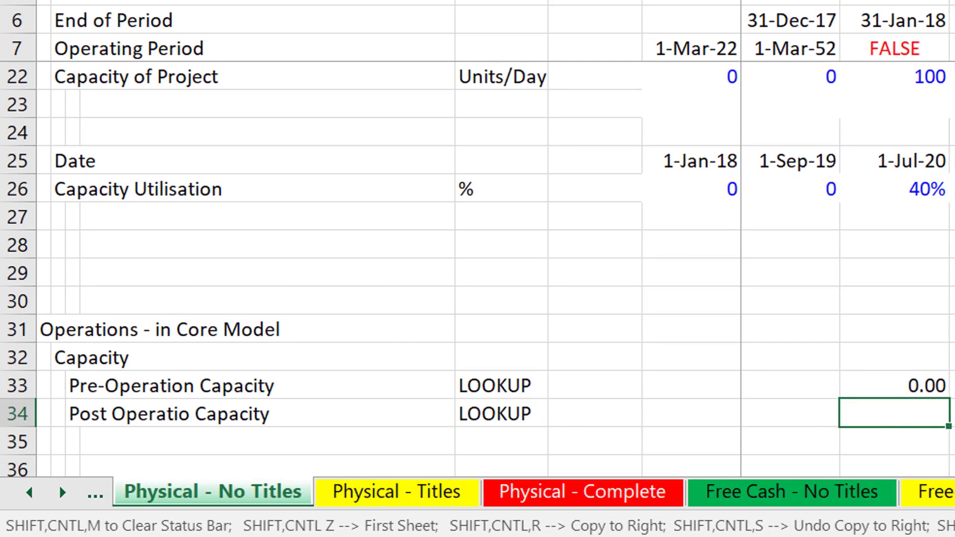
- Enter the post-operation LOOKUP of capacity by period start date, multiplied by the Operating Period flag
type("=")
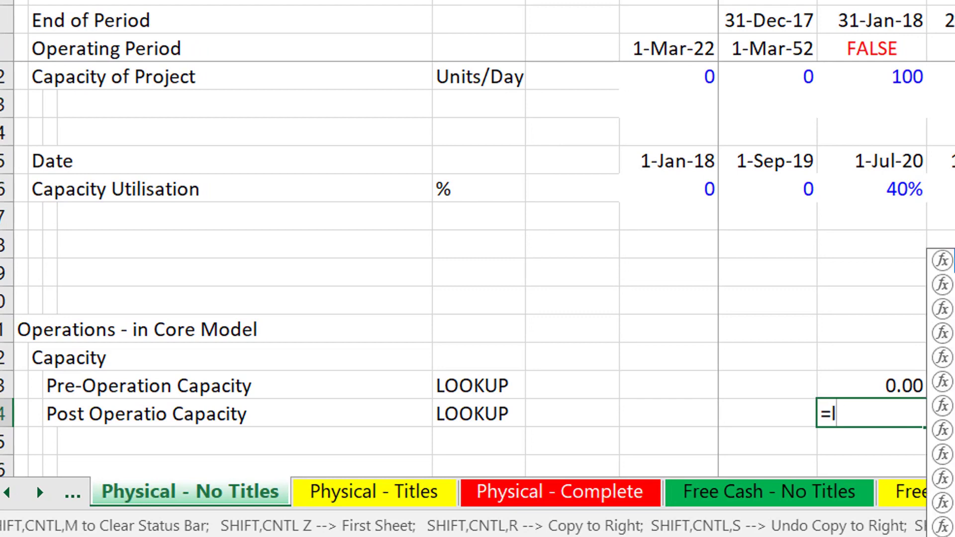
type("loo")
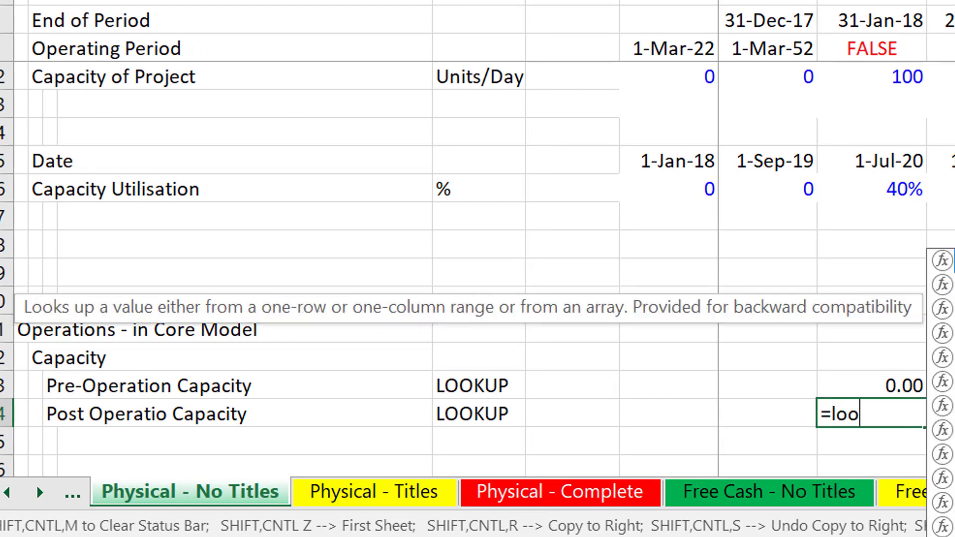
key("Tab")
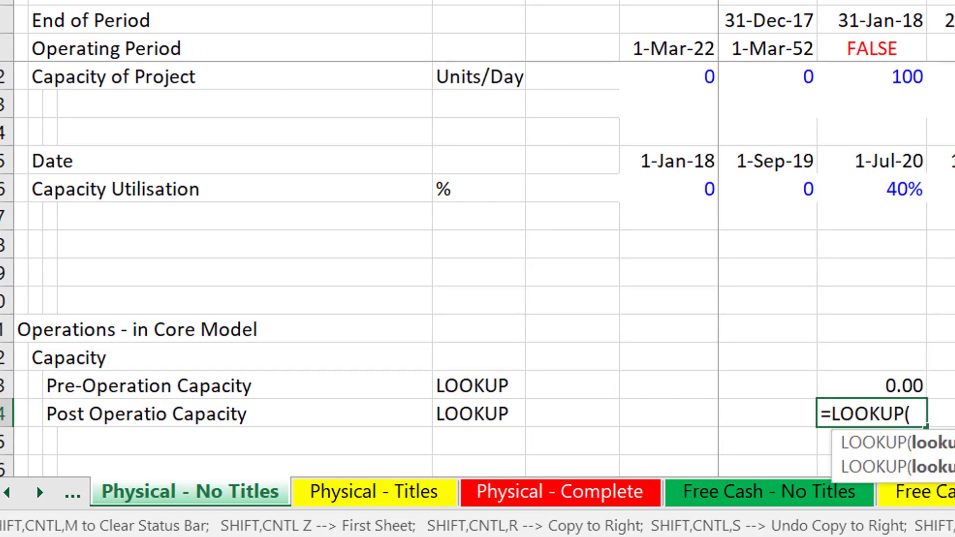
left_click(871, 2)
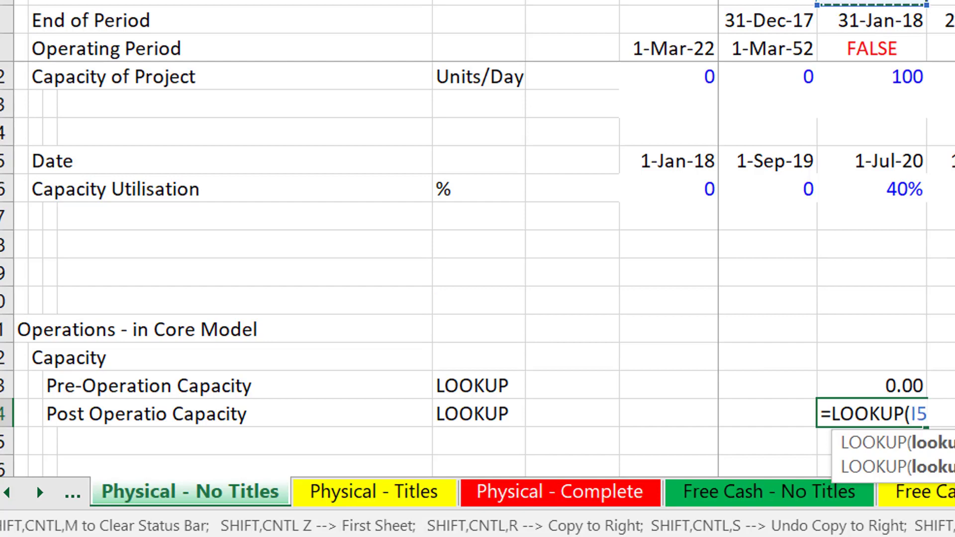
type(",")
key("Page_Up")
key("Page_Up")
key("Down")
key("Page_Down")
key("Up")
key("Up")
key("Up")
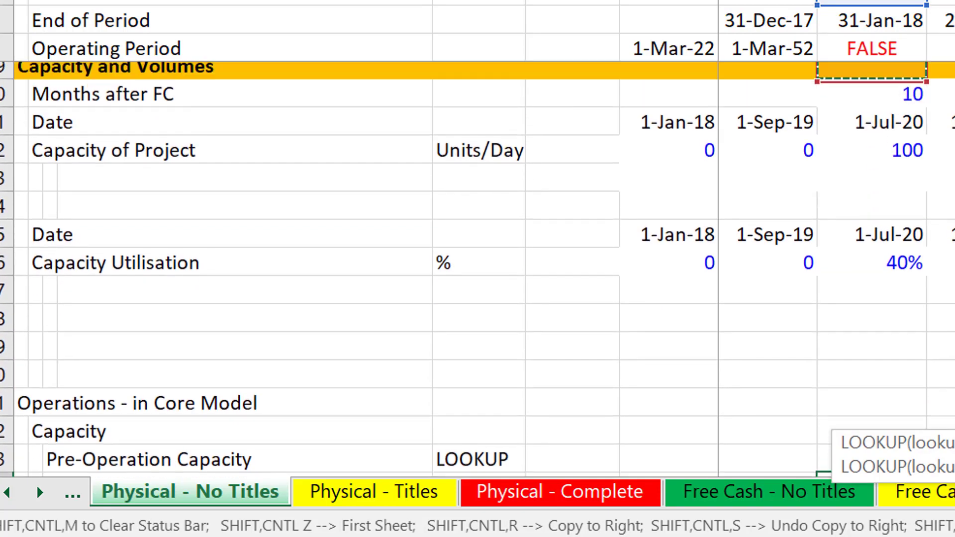
key("Up")
key("Down")
key("Down")
key("Down")
key("Down")
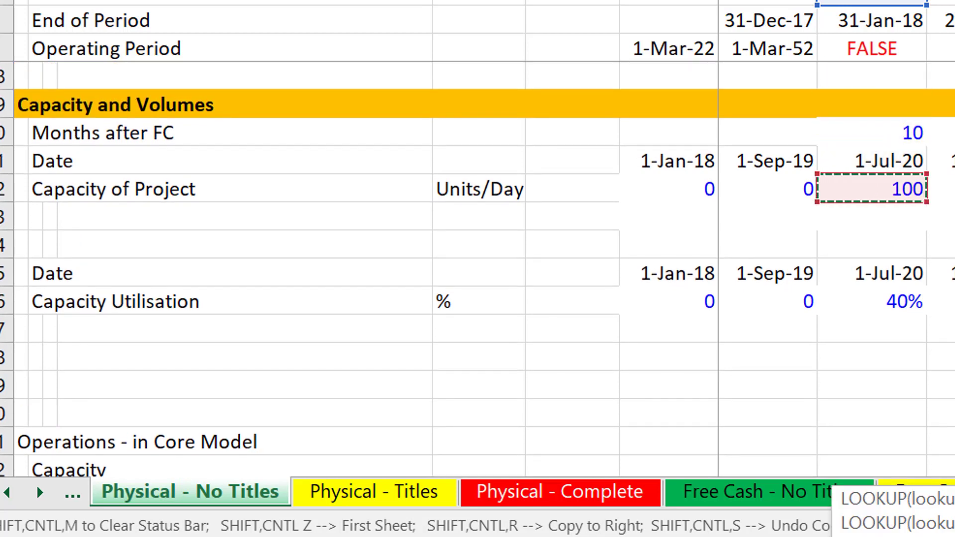
key("Up")
key("shift+space")
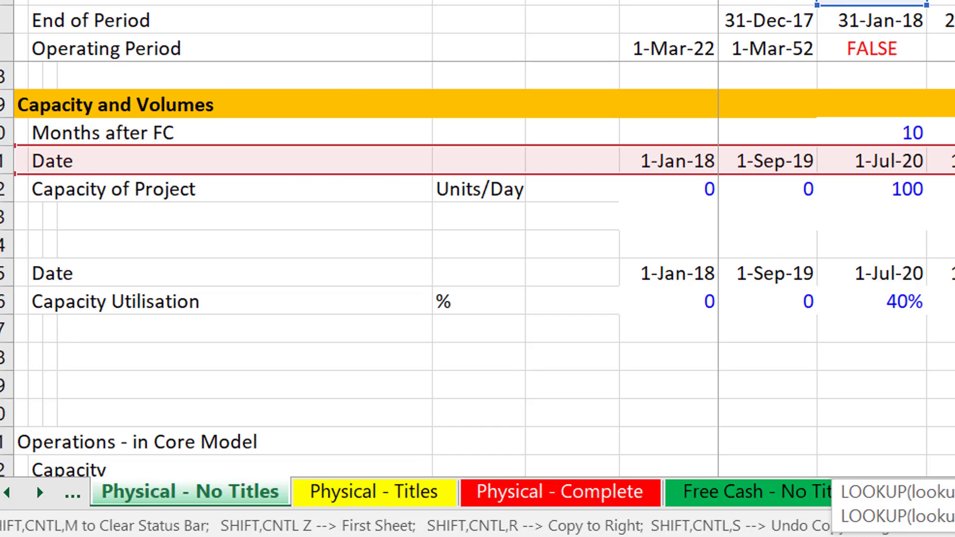
type(",")
key("shift+space")
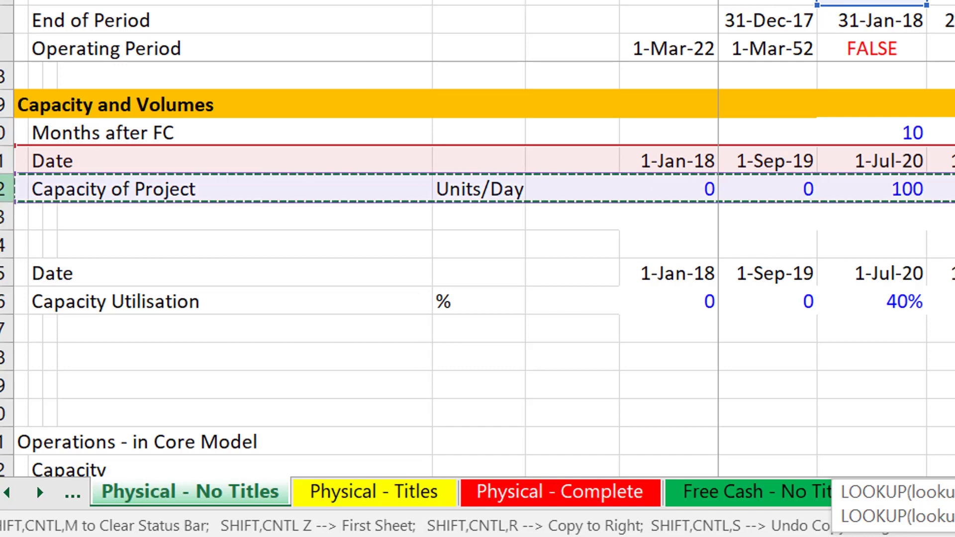
type(")")
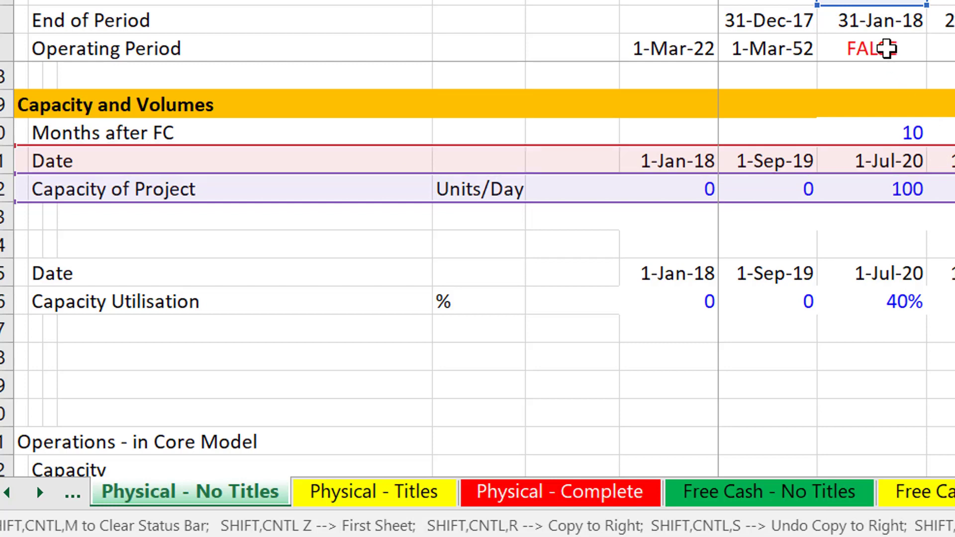
left_click(887, 48)
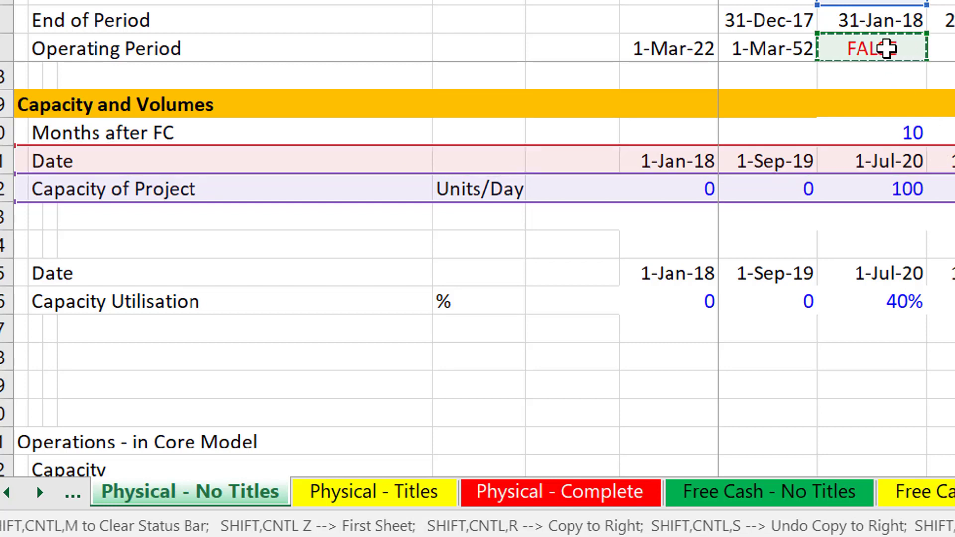
key("Return")
- Format the new formula as 0.00 and copy both capacity rows across all periods
key("Up")
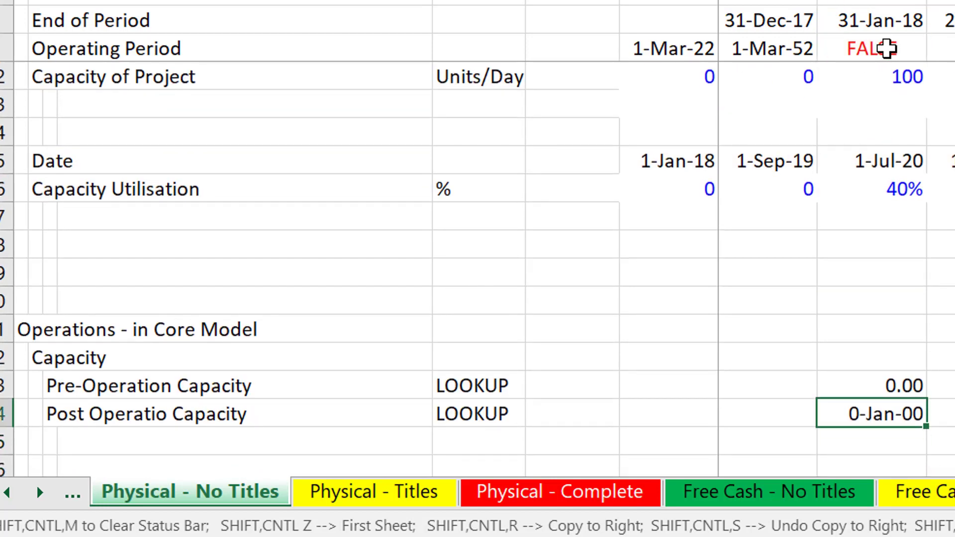
key("ctrl+shift+1")
key("ctrl+shift+r")
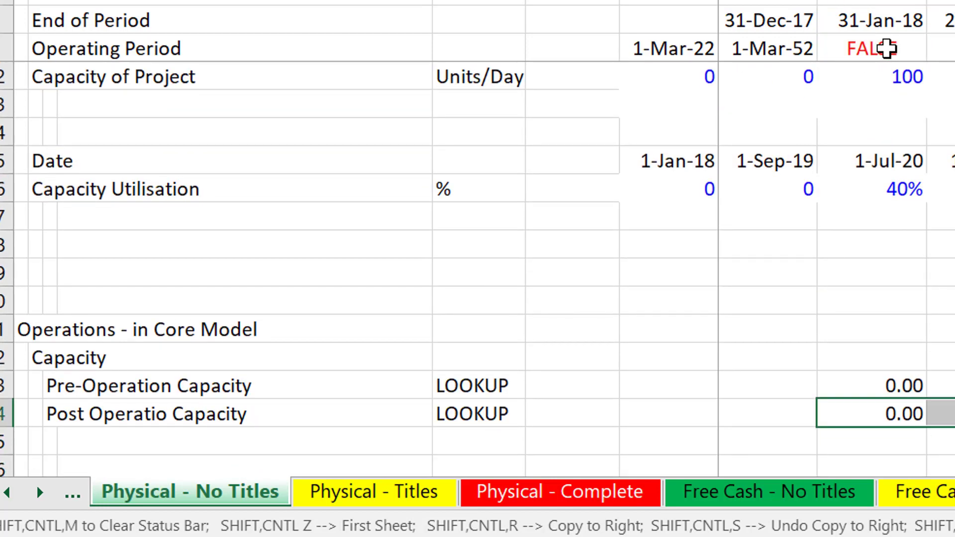
key("Up")
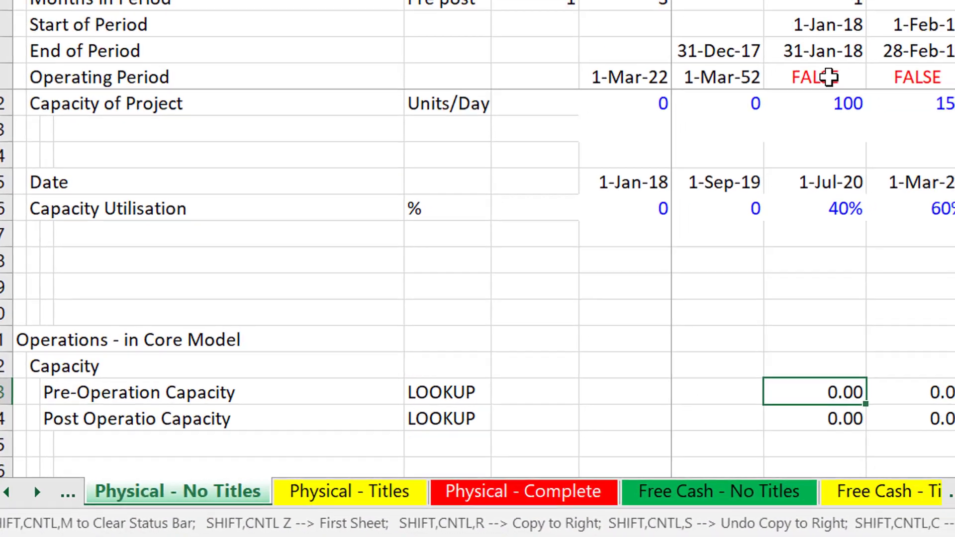
key("shift+Down")
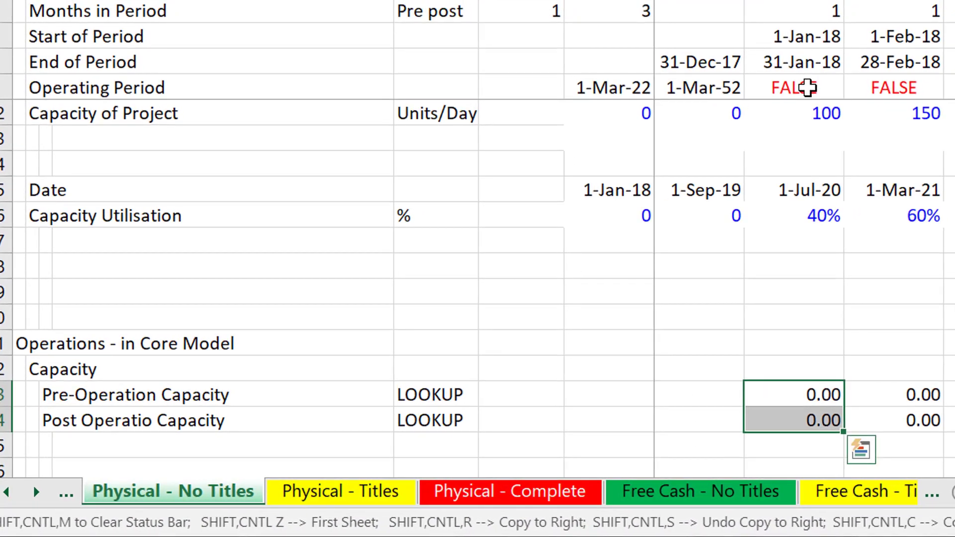
key("ctrl+shift+Right")
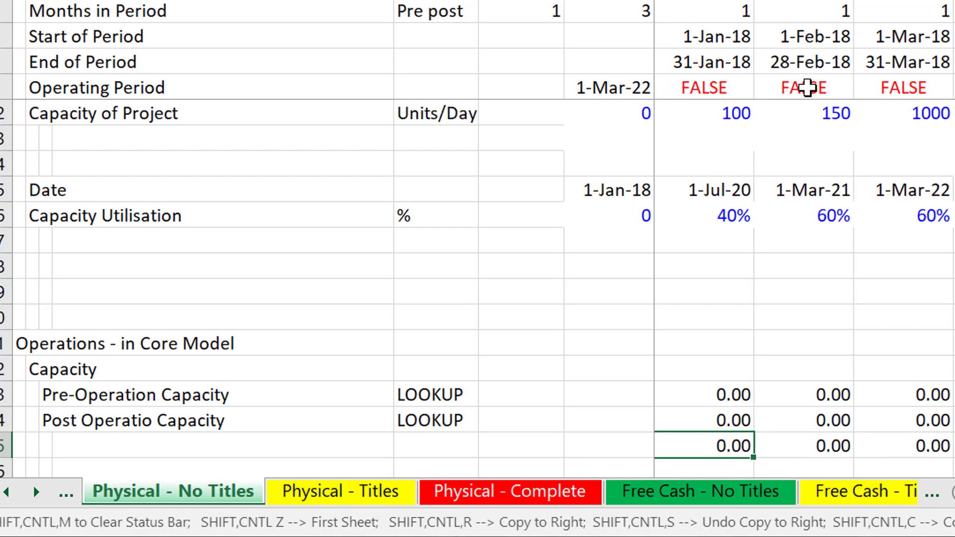
- Enter the label 'Total Capacity' in D35
key("Left")
key("Left")
key("Left")
key("Left")
key("Left")
key("Left")
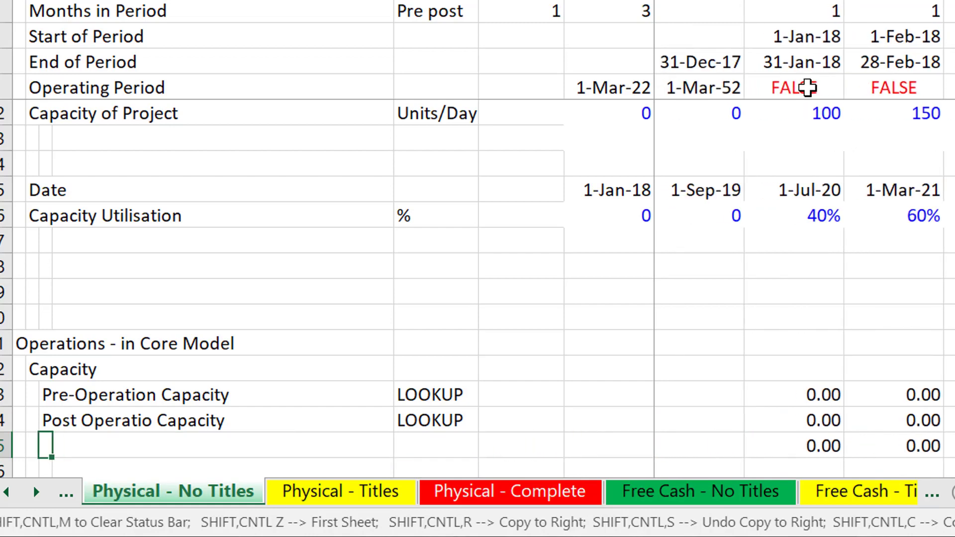
key("Right")
type("Total Capaoc")
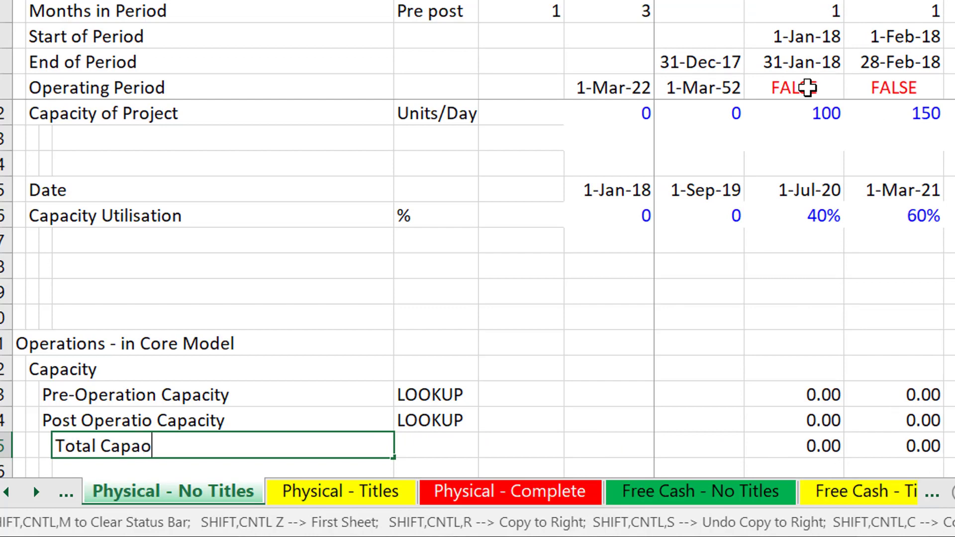
key("BackSpace")
type("city")
key("Return")
- Return to the Total Capacity label cell and clear the status bar help text with Ctrl+Shift+M
key("Up")
key("Up")
key("Left")
key("Left")
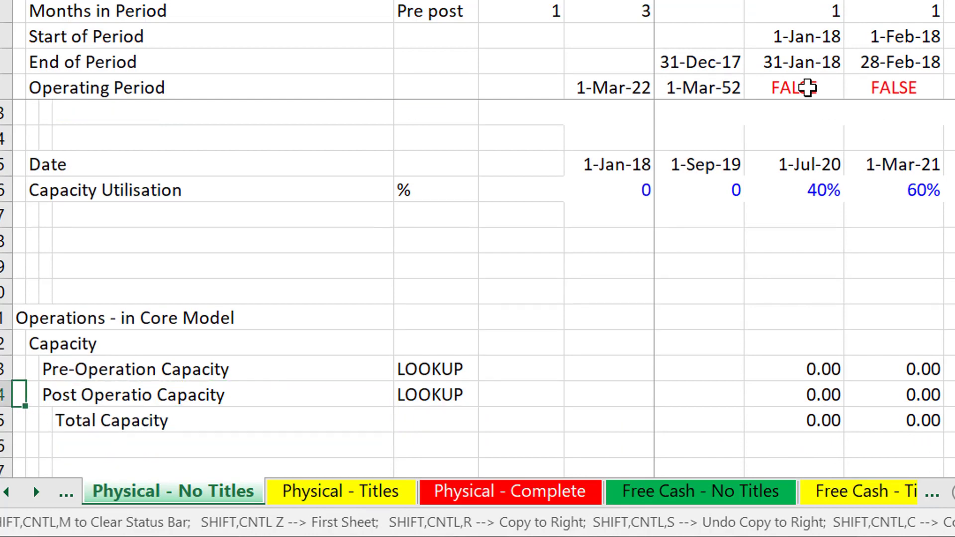
scroll(807, 88, "up", 5)
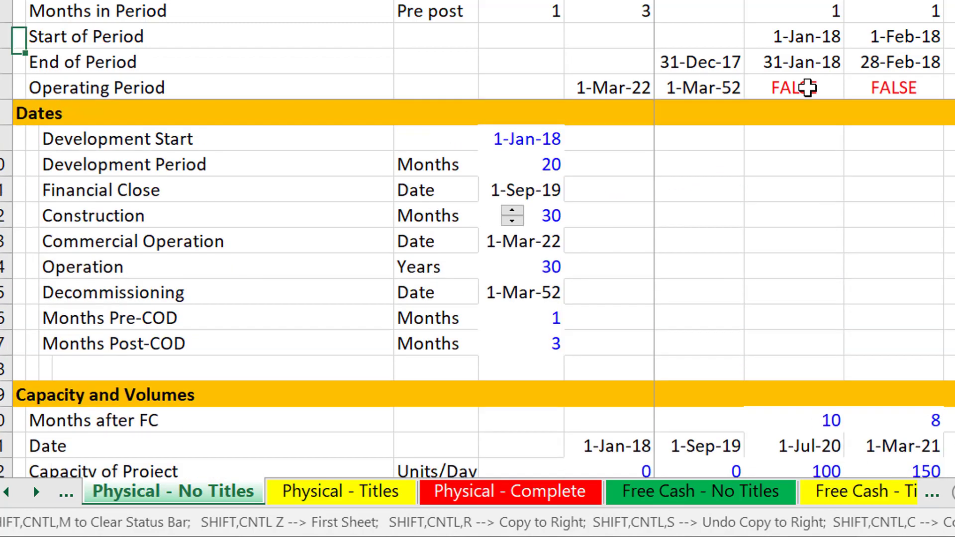
scroll(807, 88, "down", 3)
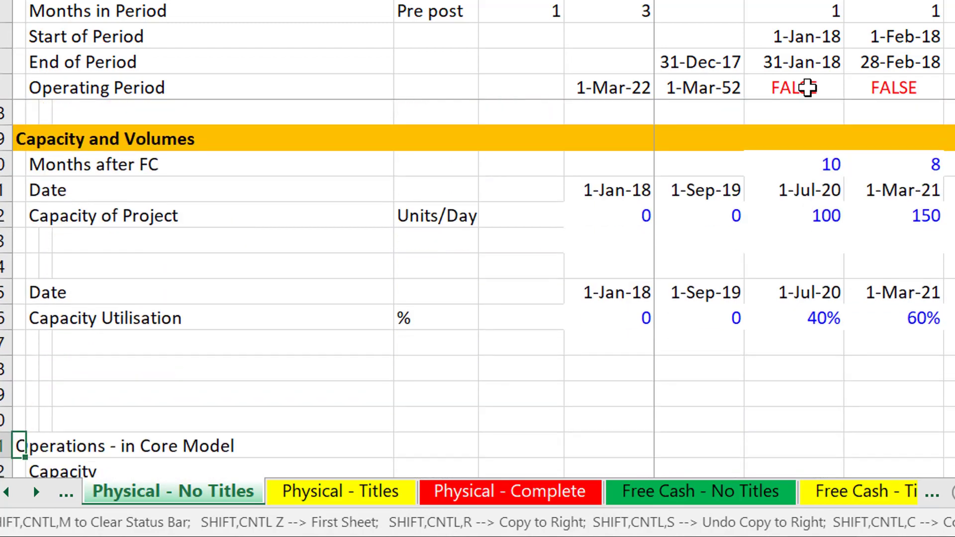
scroll(807, 88, "down", 4)
scroll(808, 87, "up", 7)
key("ctrl+Down")
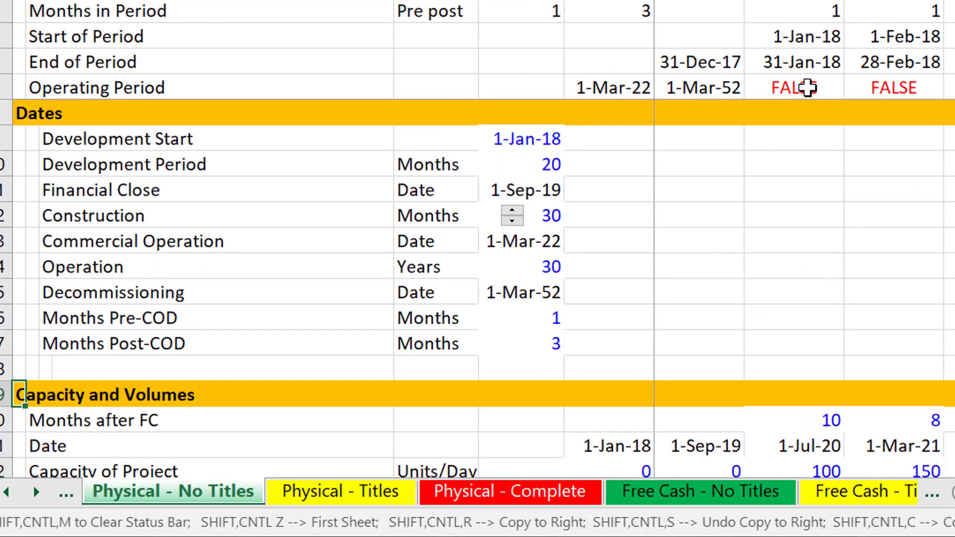
key("ctrl+Down")
key("Down")
key("Down")
key("Down")
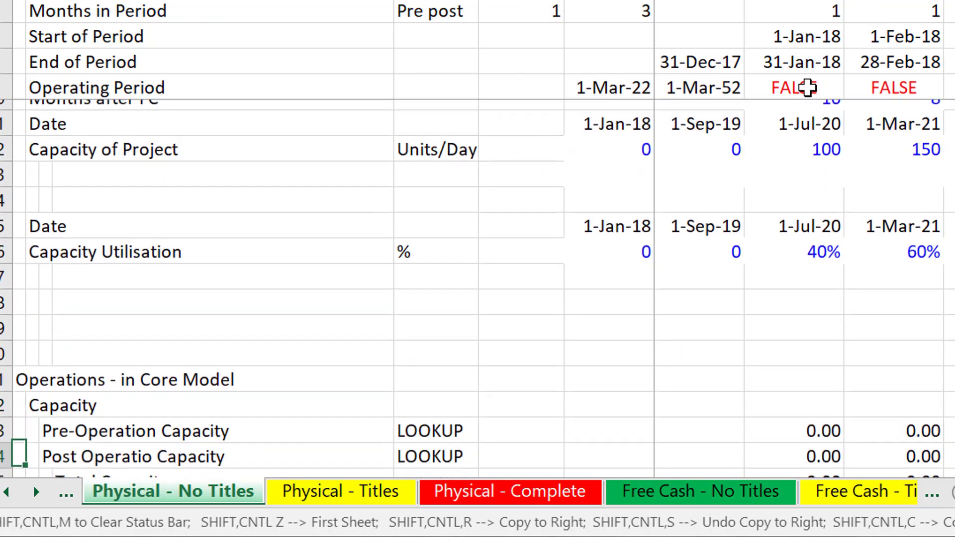
key("Down")
key("Down")
key("Down")
key("Down")
key("Down")
key("Up")
key("Up")
key("Up")
key("Right")
key("Right")
key("Up")
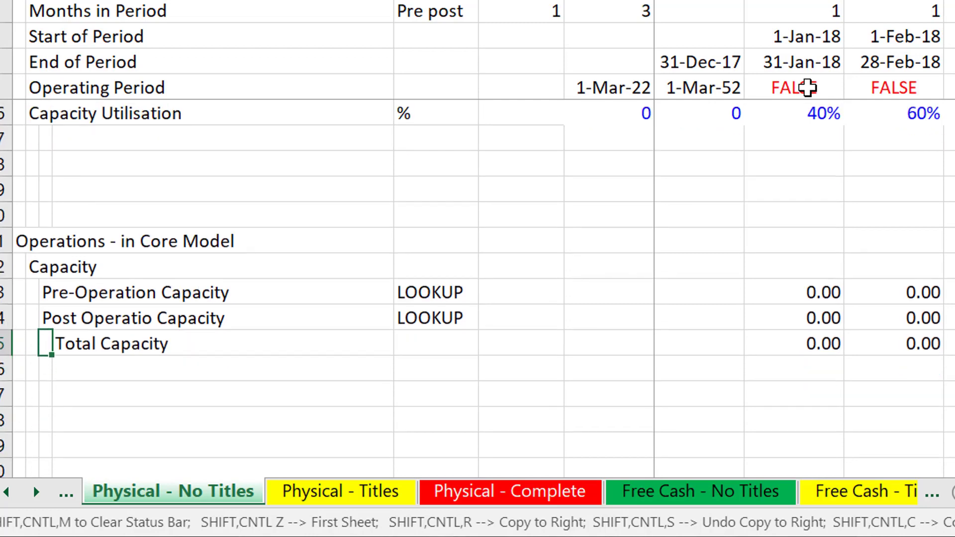
key("Right")
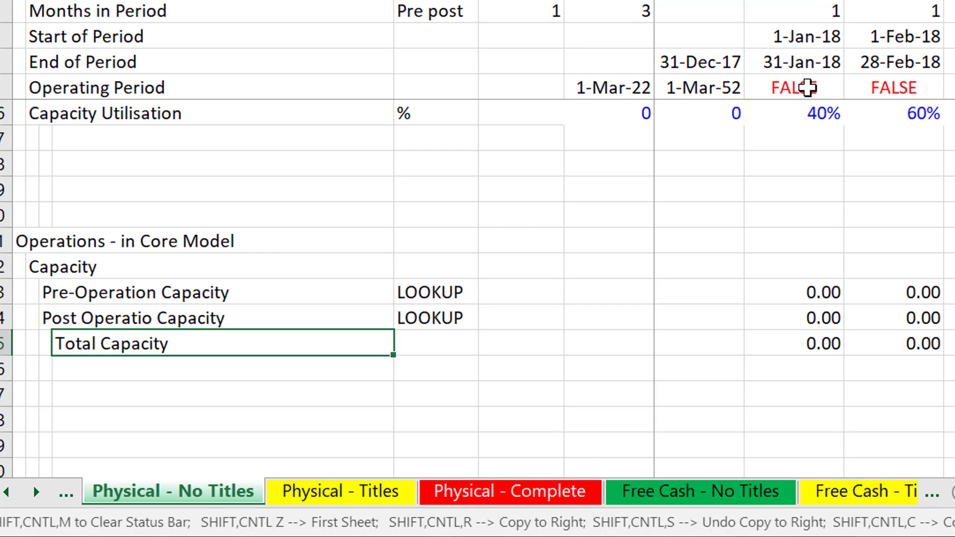
key("ctrl+shift+m")
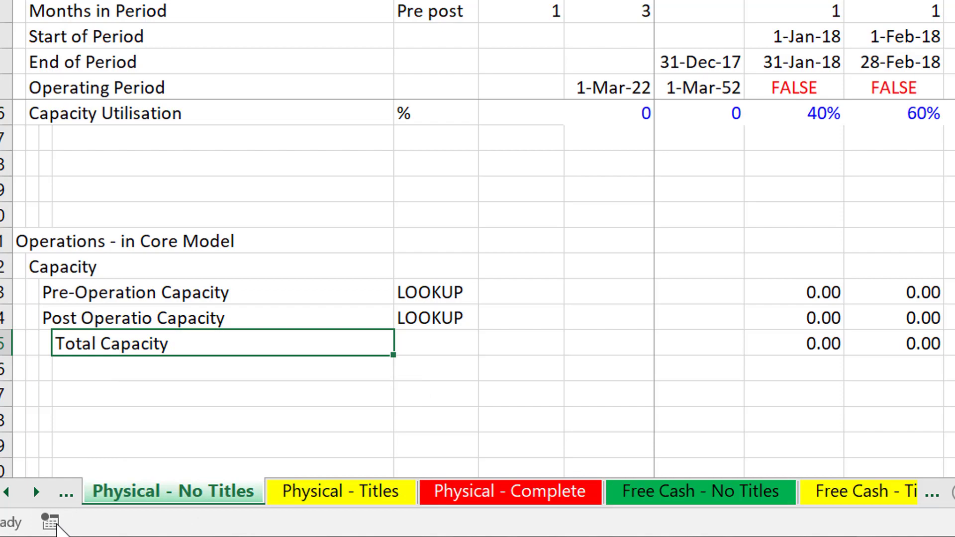
- Record a macro named 'underline' that applies a Top and Double Bottom Border
left_click(50, 522)
type("underlin")
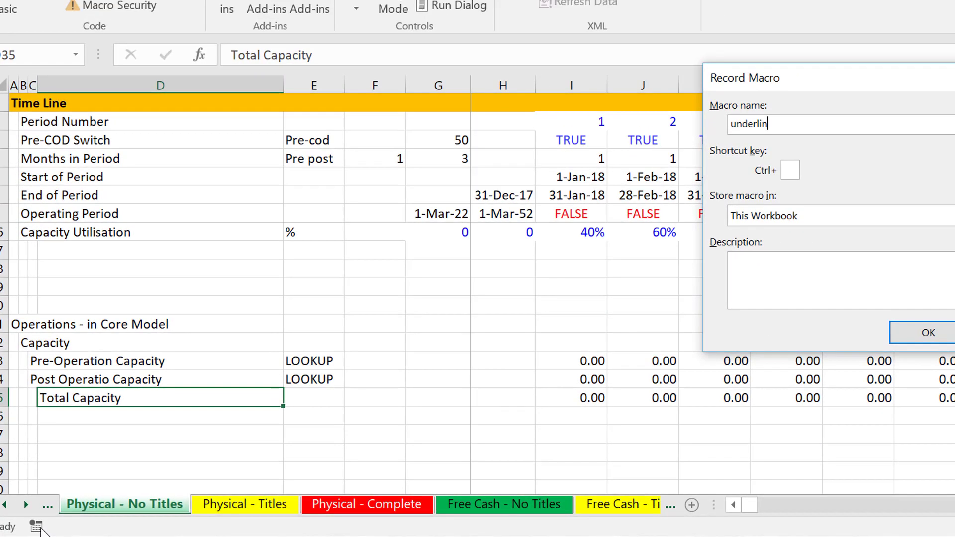
type("e")
left_click(924, 331)
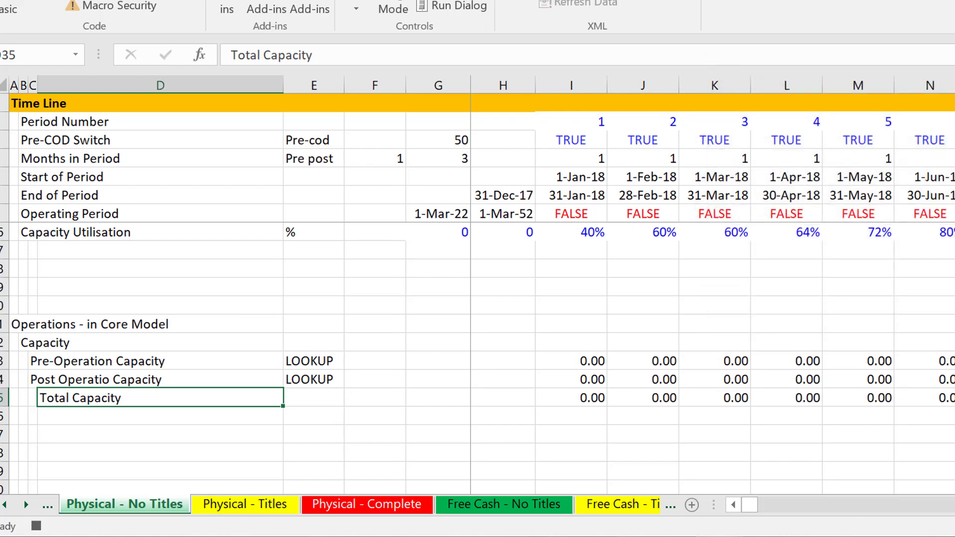
left_click(217, 1)
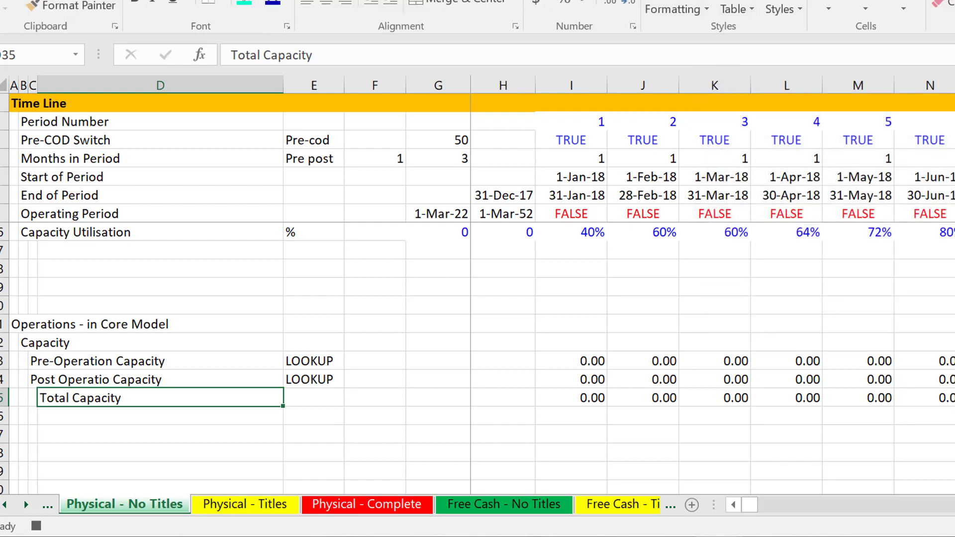
left_click(220, 2)
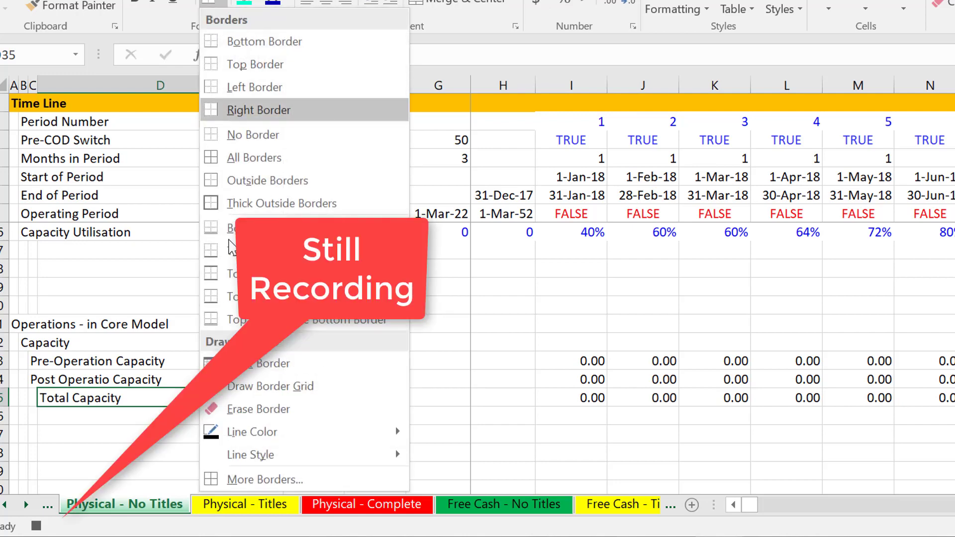
left_click(213, 320)
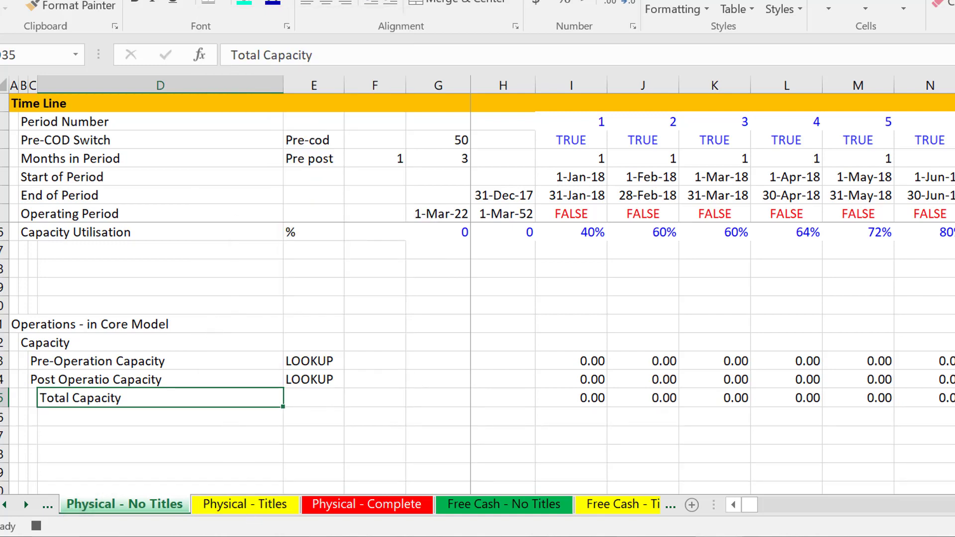
left_click(36, 526)
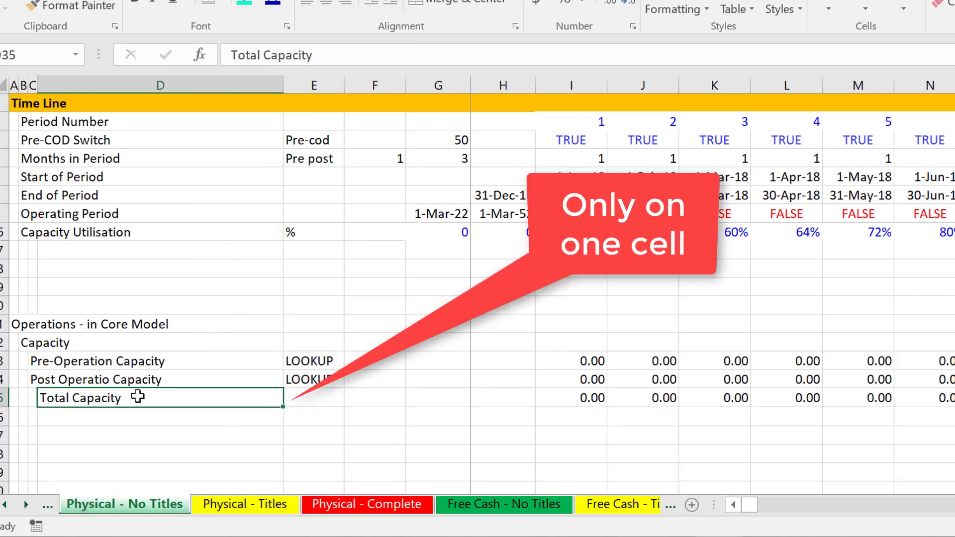
- Apply the top and double bottom border across every period of the Total Capacity row
key("ctrl+shift+m")
key("ctrl+shift+Right")
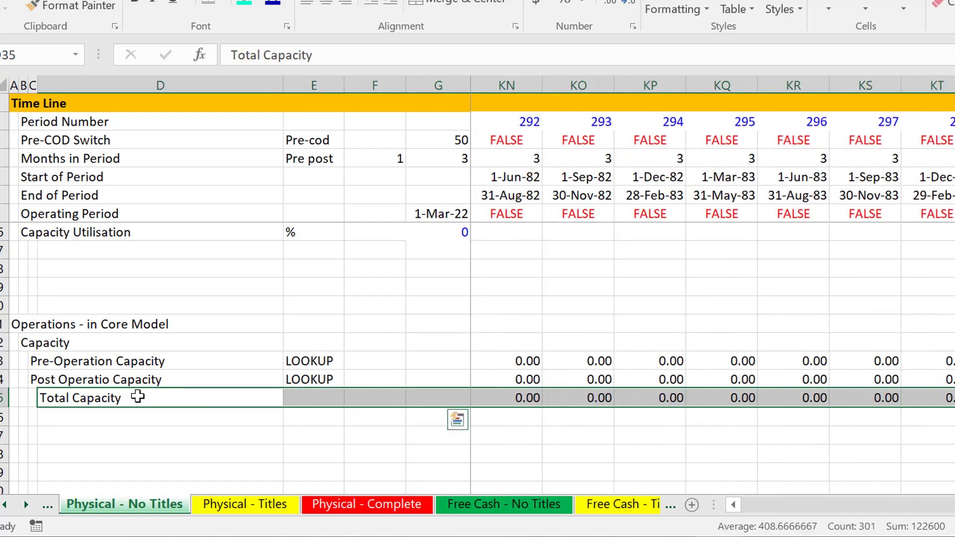
left_click(138, 396)
key("Right")
key("Right")
key("Right")
key("Right")
key("Right")
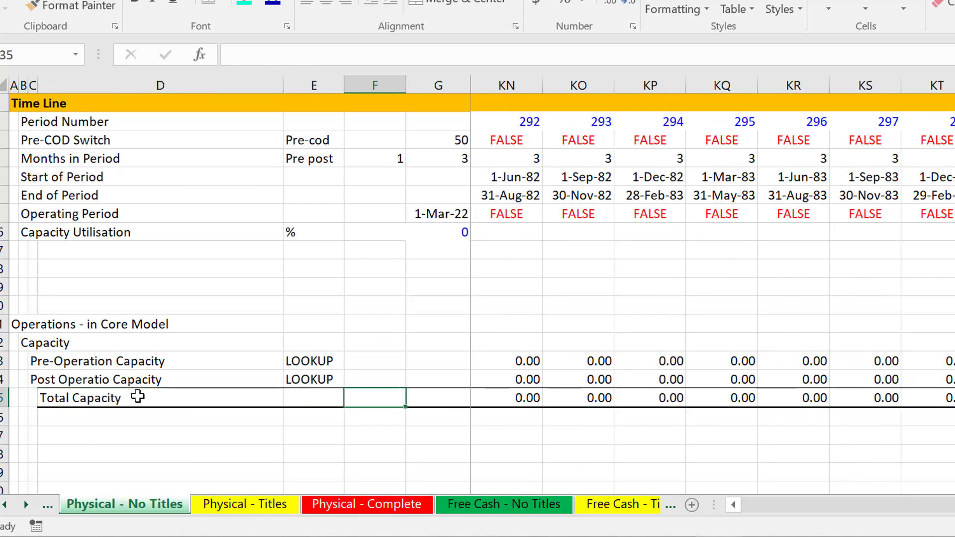
key("Down")
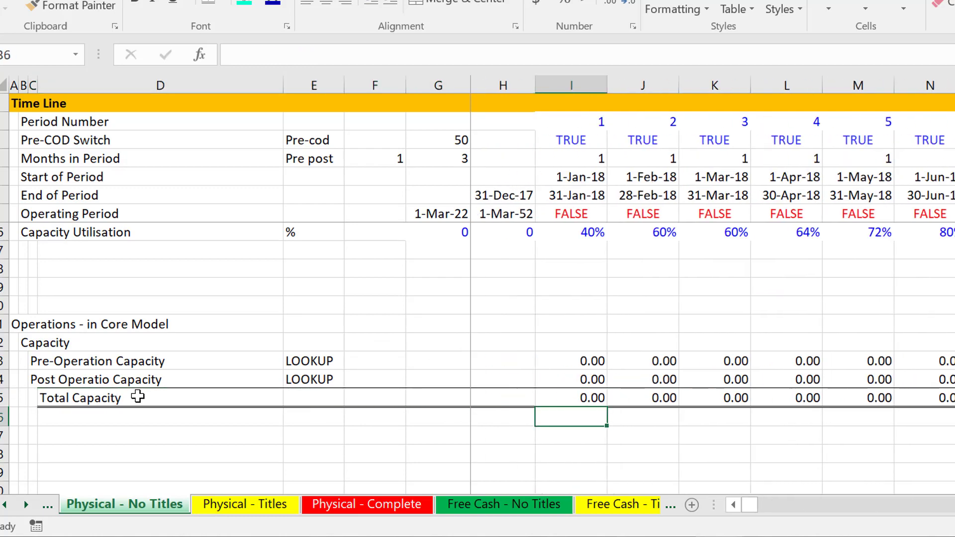
key("Down")
key("Left")
key("Left")
key("Left")
key("Left")
key("Left")
key("Left")
key("Left")
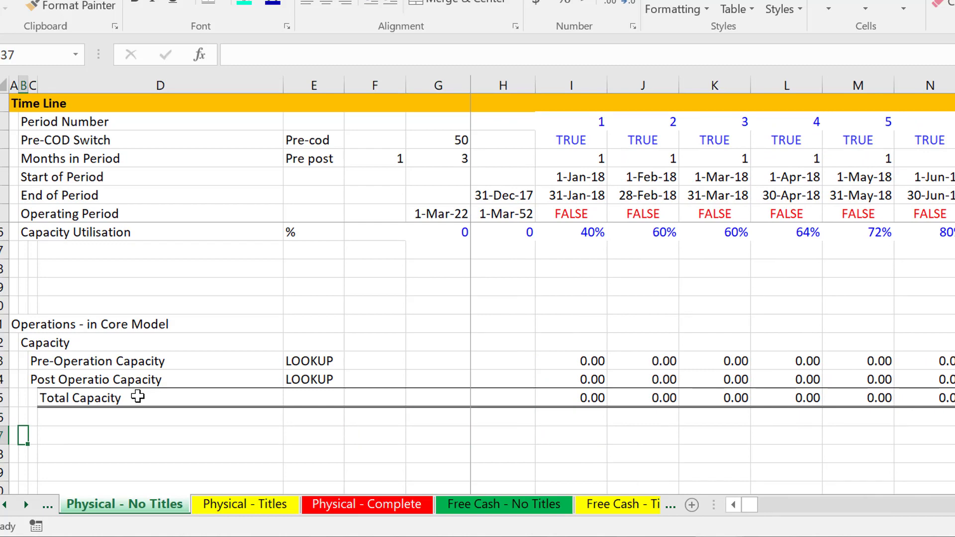
- Enter the label 'Capacity Factory' in B37, two rows below Total Capacity
type("Capaci")
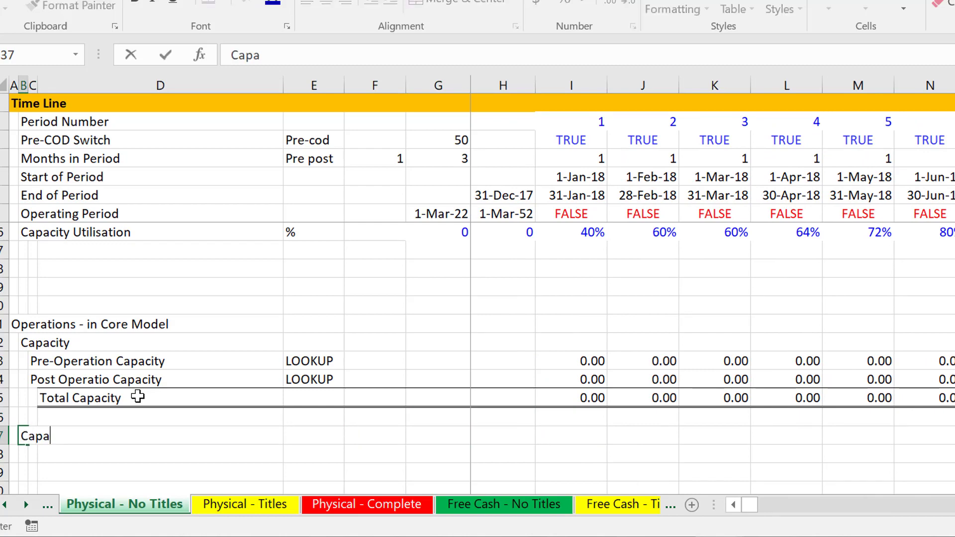
key("BackSpace")
key("BackSpace")
key("BackSpace")
key("BackSpace")
key("BackSpace")
type("apacity ")
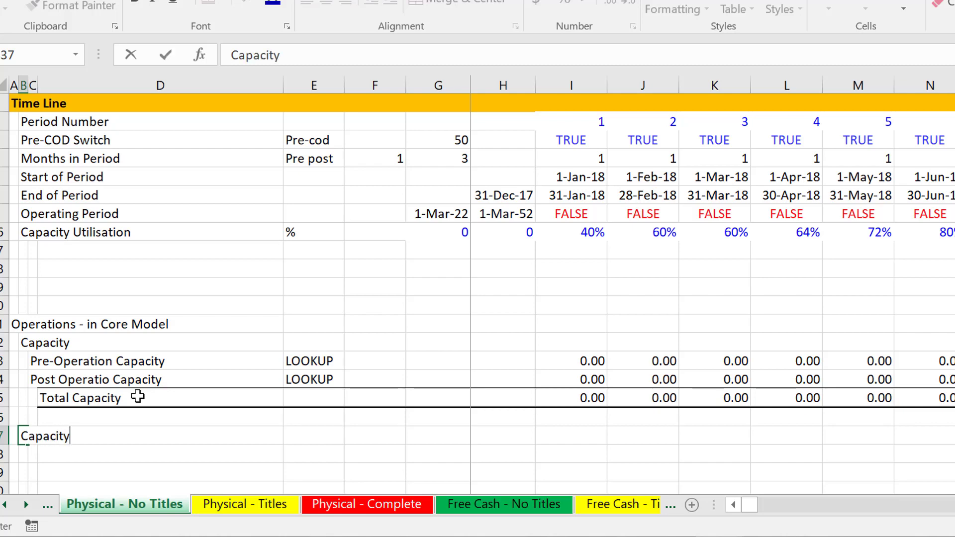
type("Factory")
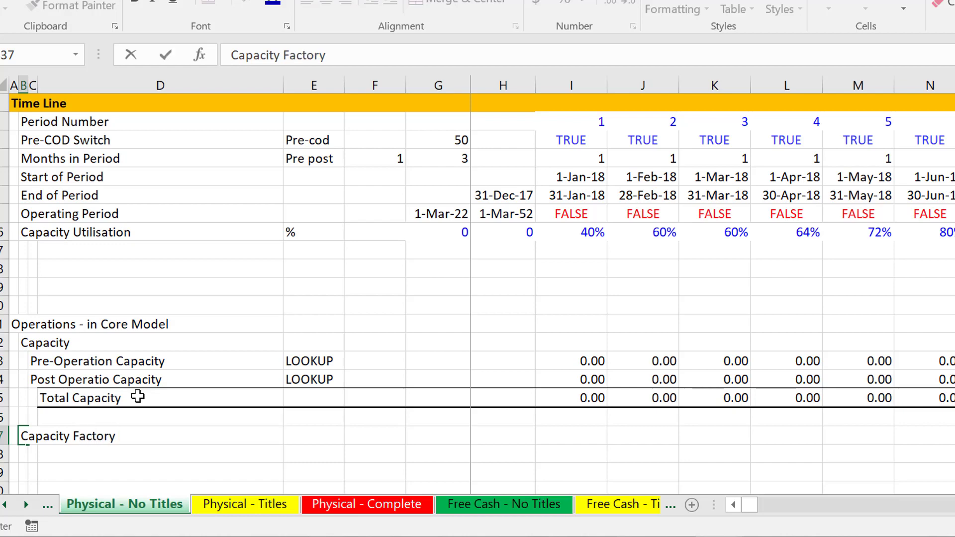
key("Return")
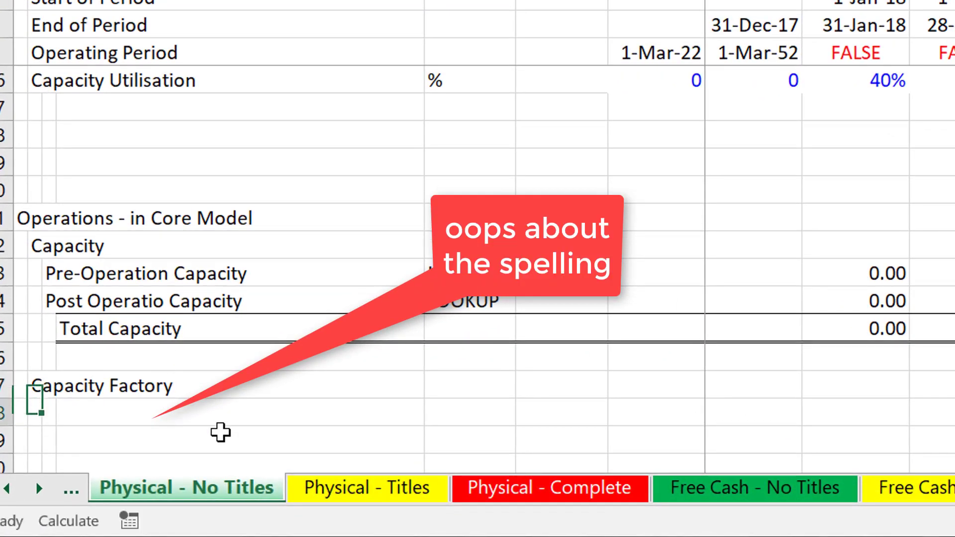
left_click(168, 471)
key("Up")
key("Up")
key("Down")
key("Left")
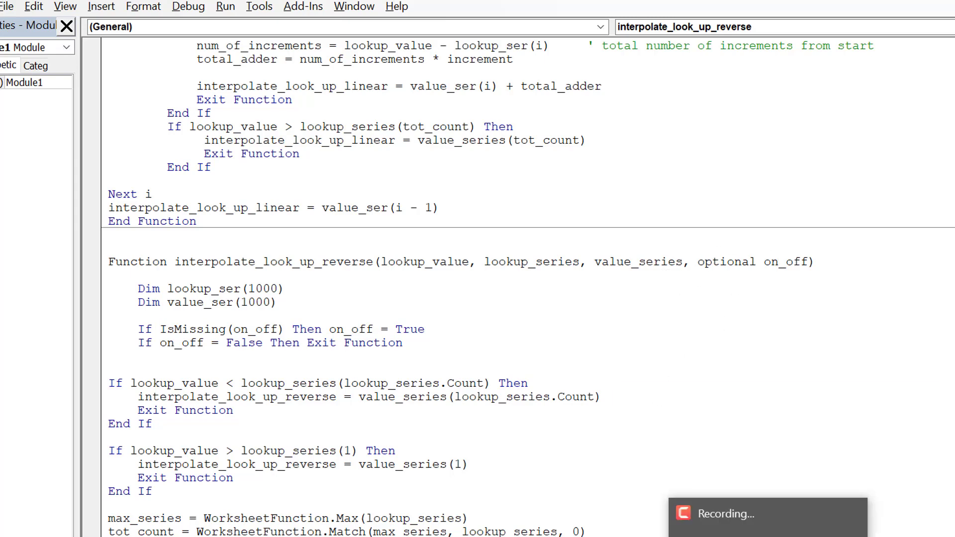
- Return from the VBA editor to the worksheet after viewing interpolate_look_up_reverse
left_click(886, 445)
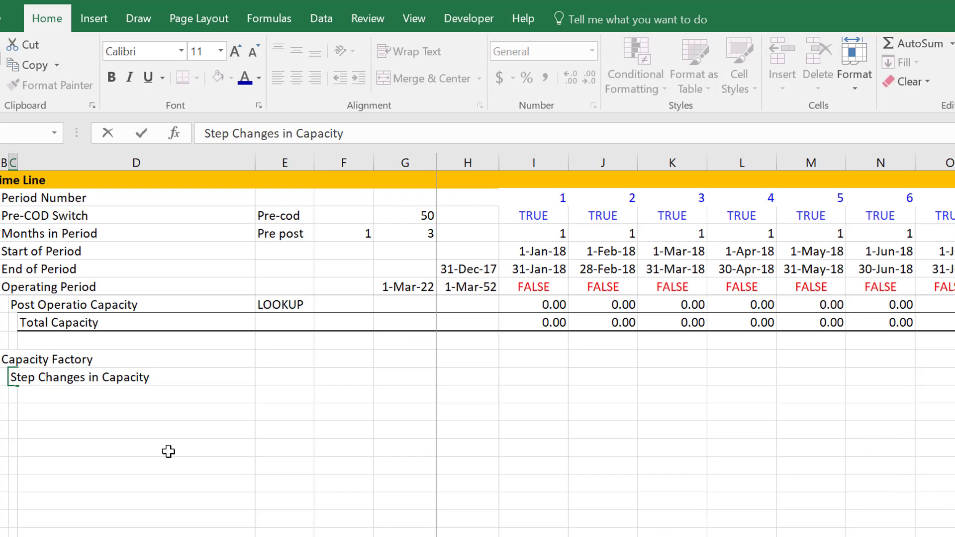
- Add 'Interpolation with Compound Growth' below the Step Changes in Capacity label
key("Return")
key("Up")
key("Right")
type("L")
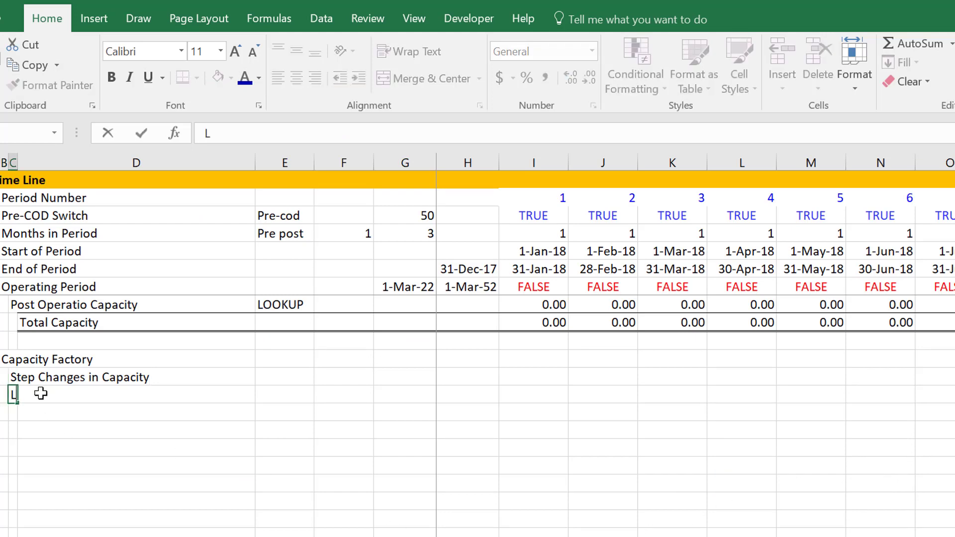
key("BackSpace")
type("Interpolation with ")
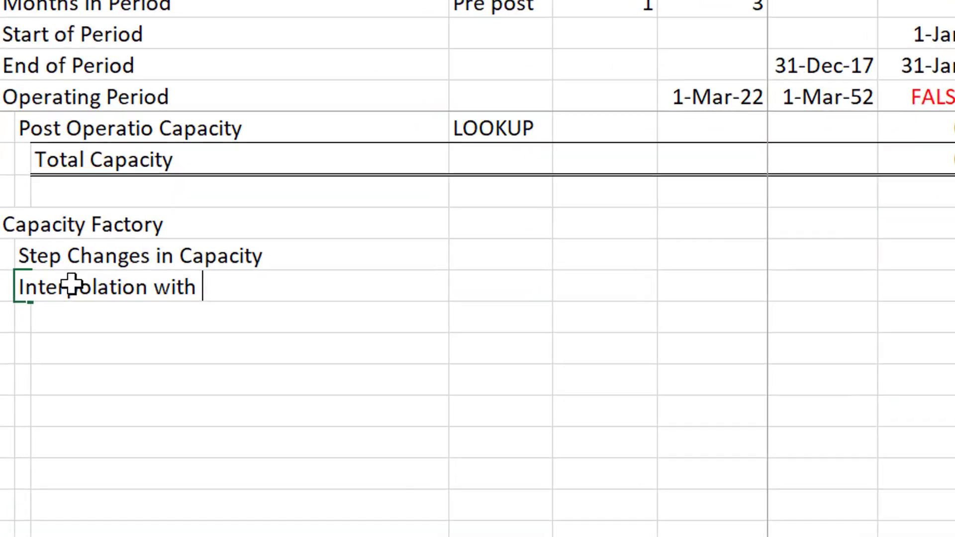
type("Compo")
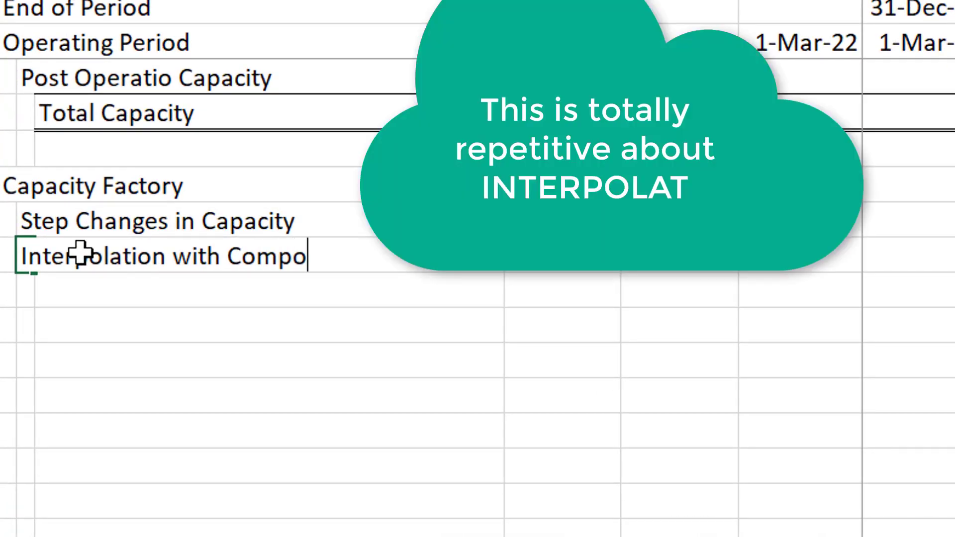
type("und Grow")
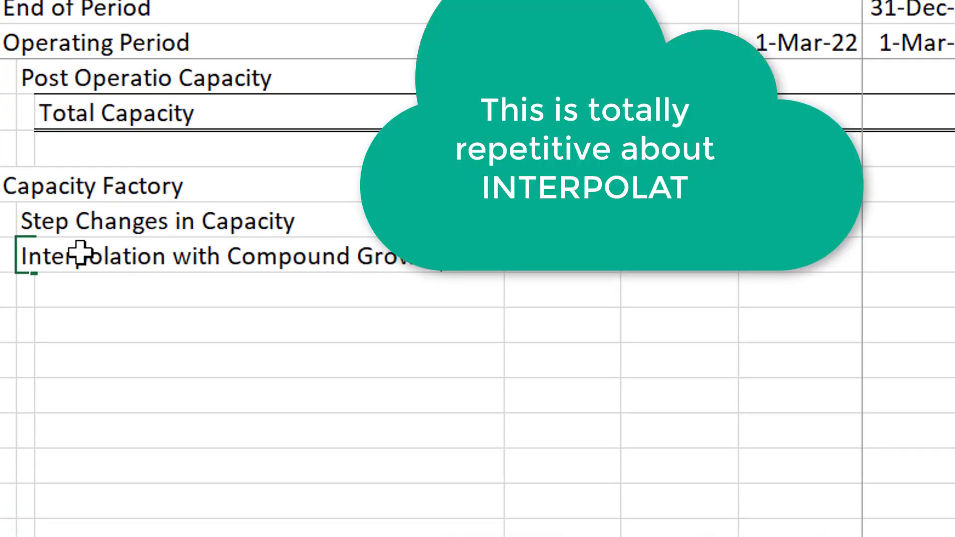
key("Return")
- Fill that label down with Ctrl+D and overwrite the copy with 'Linear Interpolation'
key("Down")
key("Up")
key("Up")
key("shift+Down")
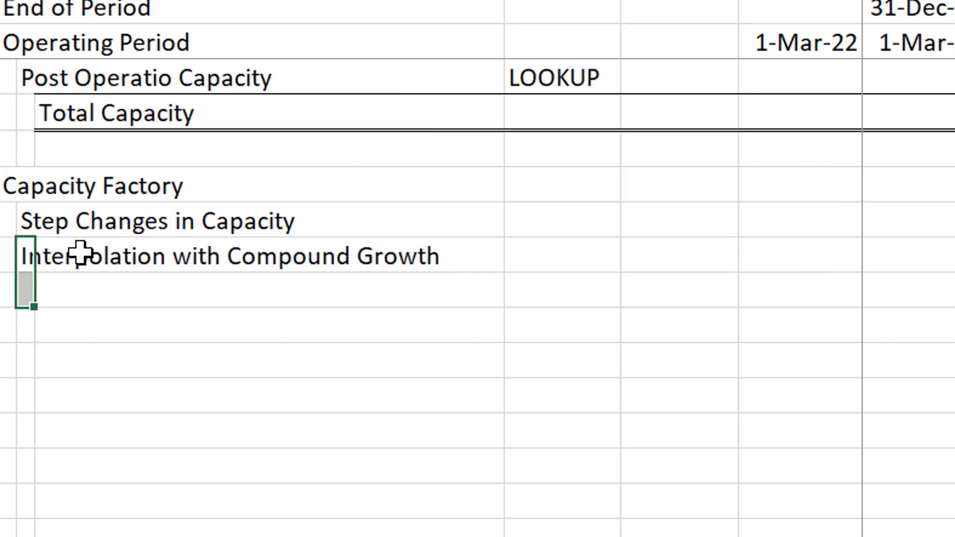
key("ctrl+d")
key("Down")
type("L")
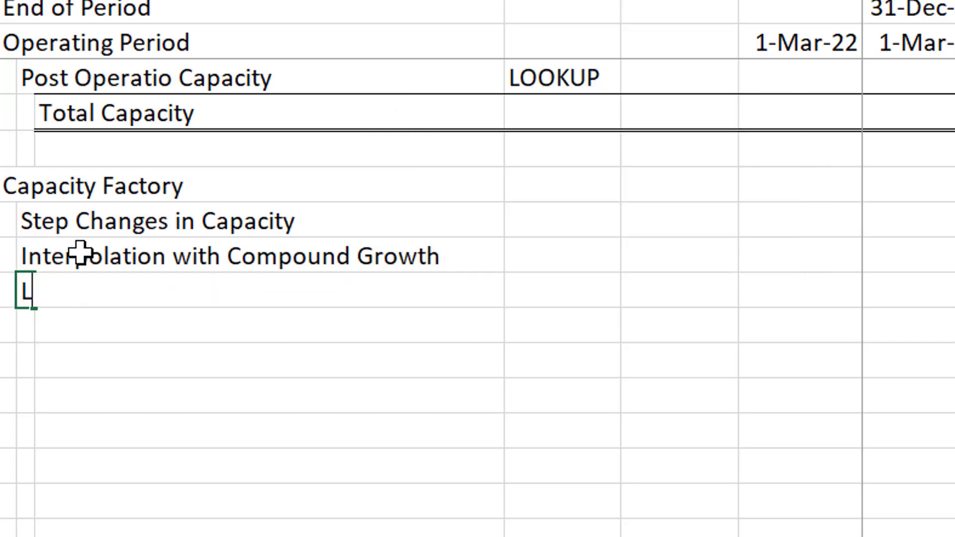
type("inear Interpolation")
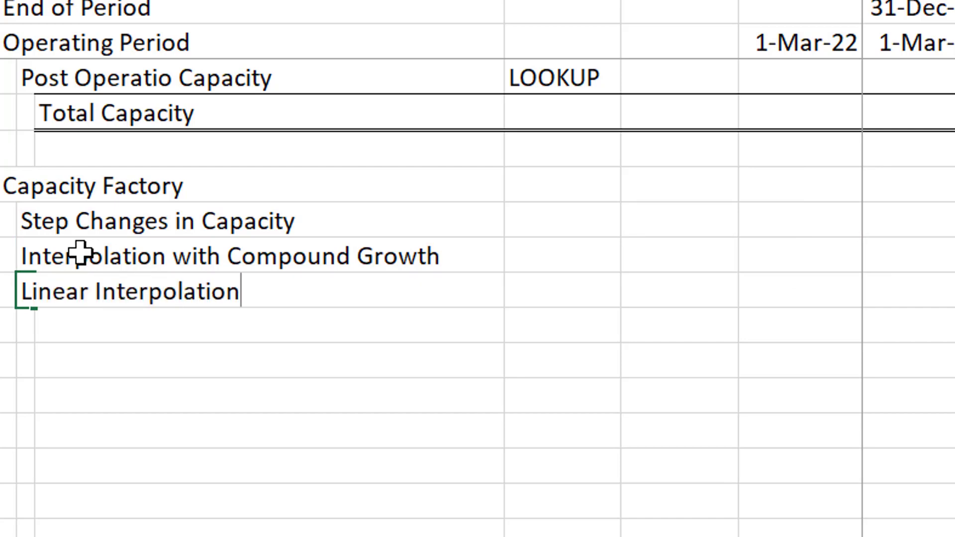
- Add an 'FC' label beside the 10 in the Months after FC row
key("Down")
key("Down")
key("Up")
key("Up")
key("Up")
key("Up")
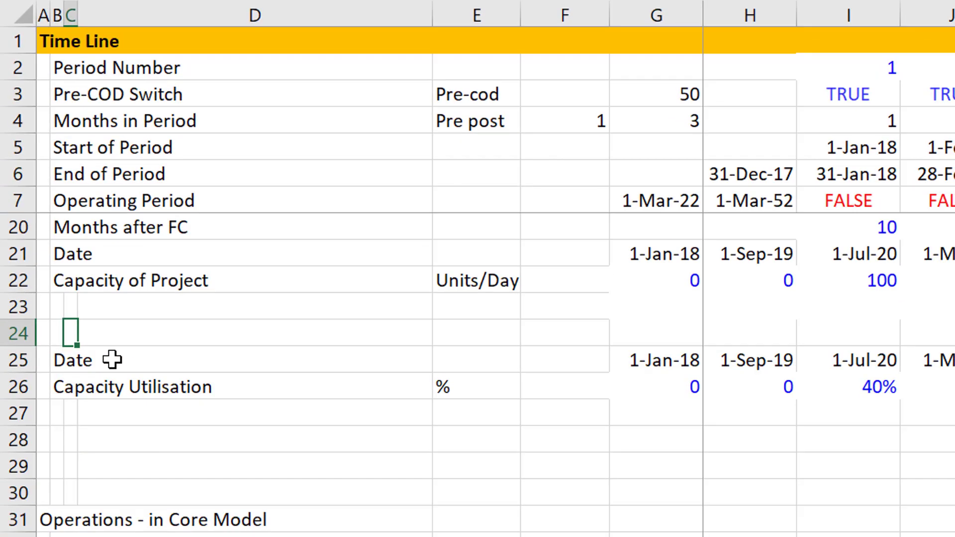
key("Up")
key("Up")
key("Right")
key("Right")
key("Right")
key("Right")
key("Right")
key("Right")
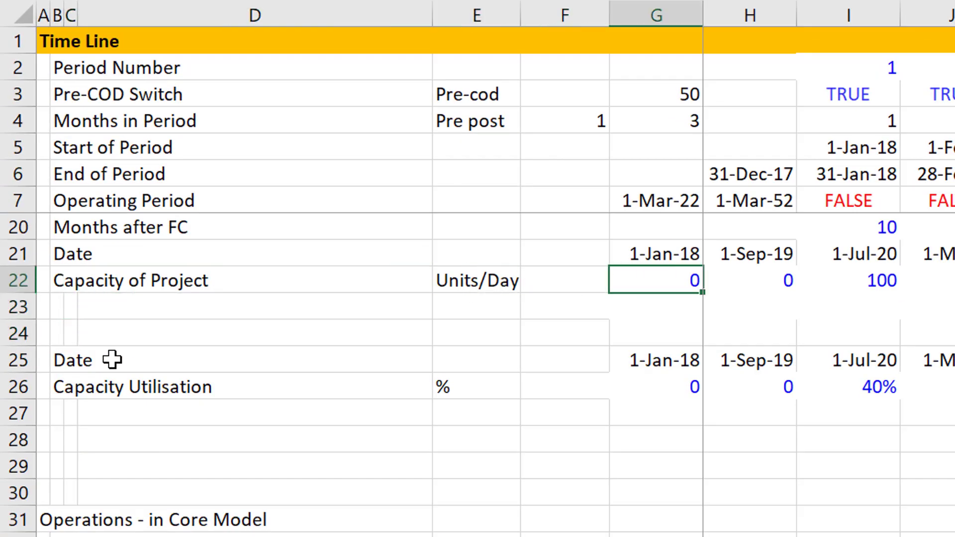
key("Up")
key("Up")
key("Up")
key("Up")
key("Up")
key("Down")
key("Down")
key("Down")
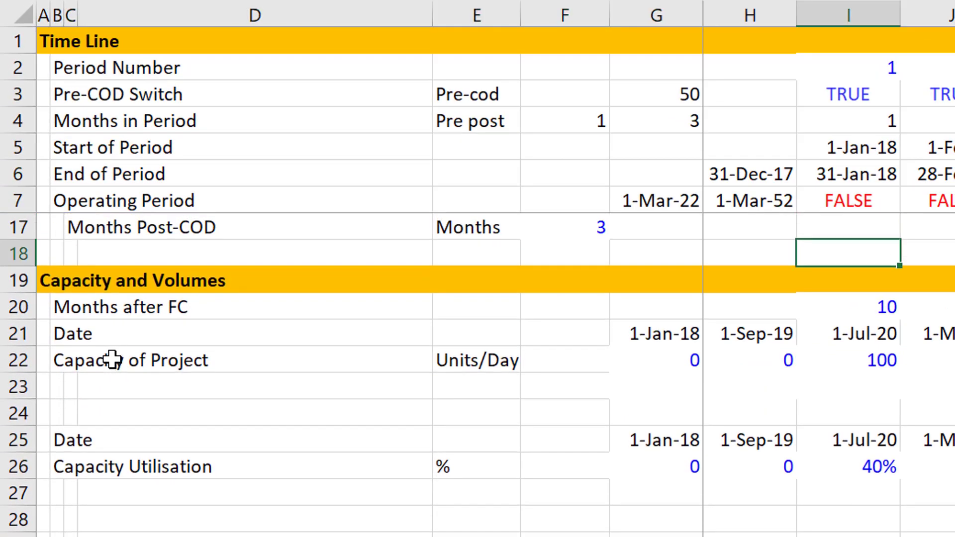
key("Left")
type("FC")
key("Right")
- Check the months values and the 1-Jul-20 date formula without changing them
key("F2")
key("Right")
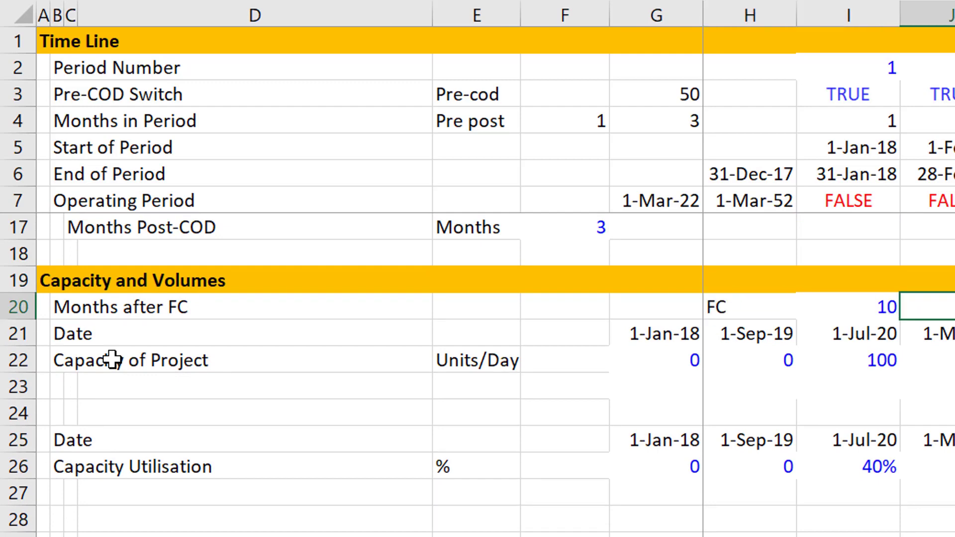
key("Right")
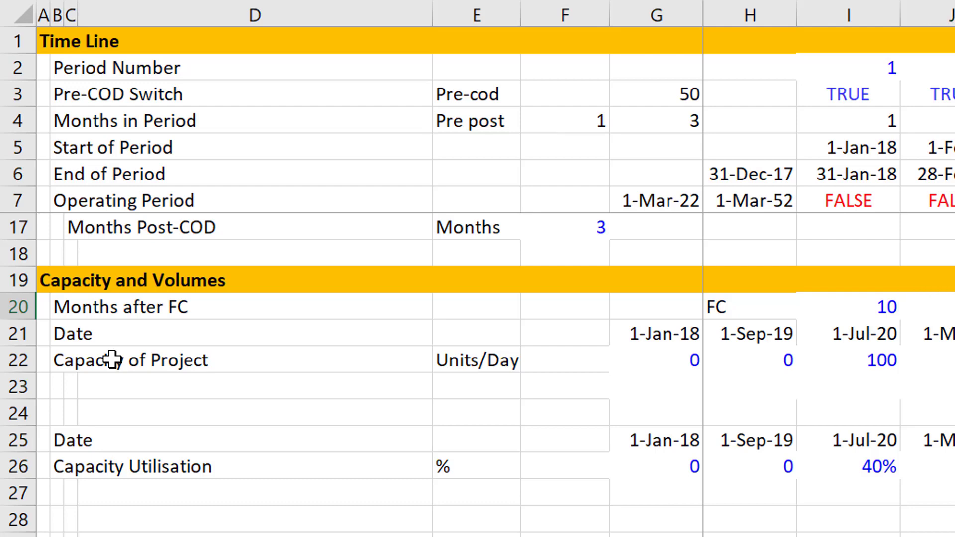
key("Down")
key("Down")
key("Left")
key("Up")
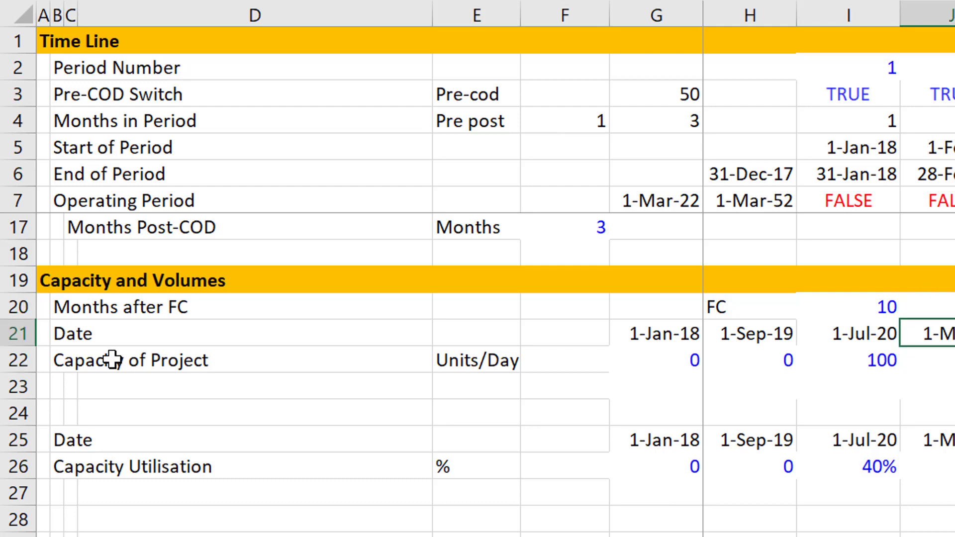
key("Left")
key("F2")
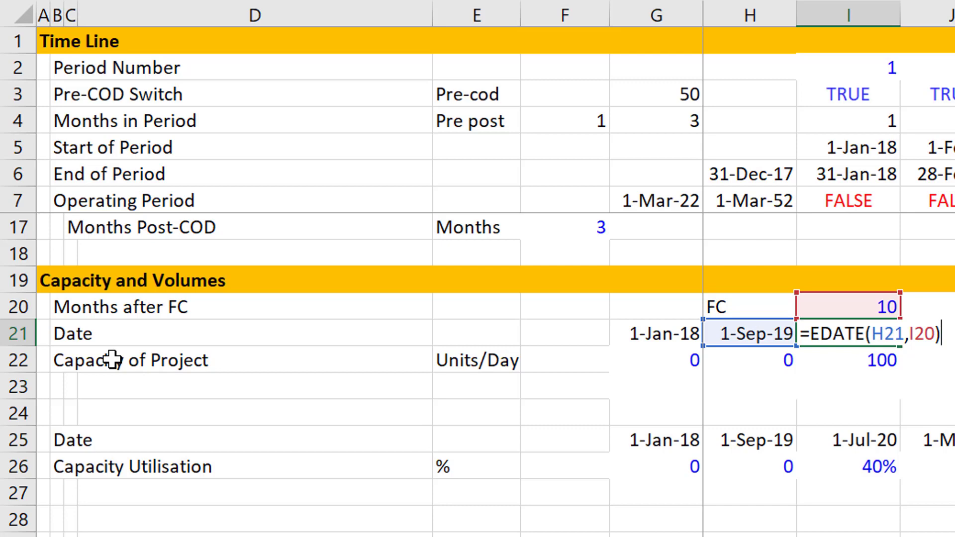
key("Escape")
- Review the 1-Mar-21, COD and Decom date formulas, leaving them unchanged
key("Right")
key("F2")
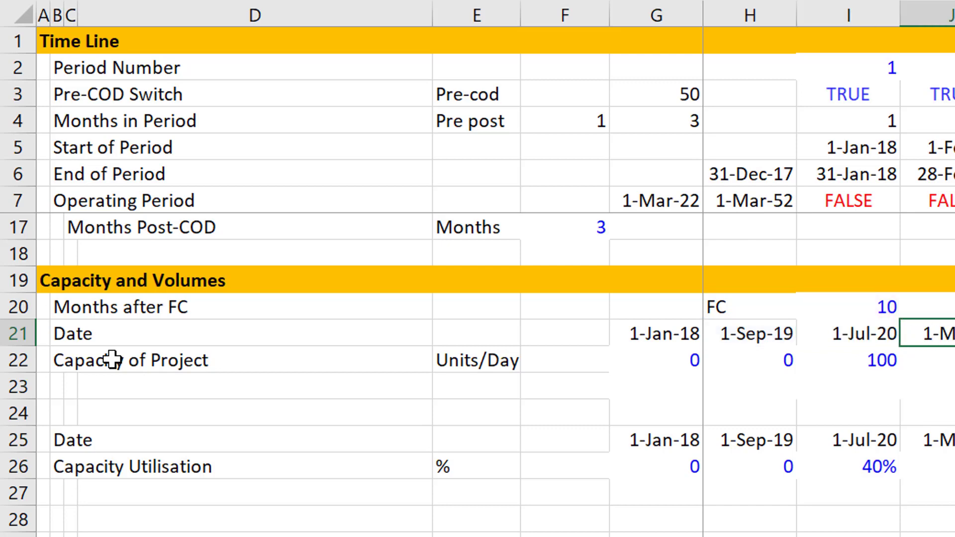
key("Escape")
key("Right")
key("F2")
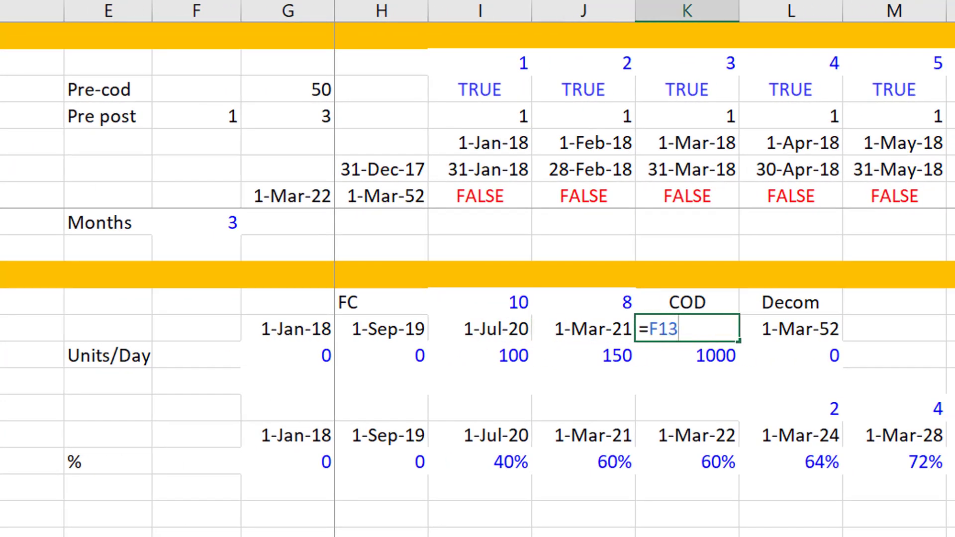
key("Escape")
key("Down")
key("Up")
key("Right")
key("F2")
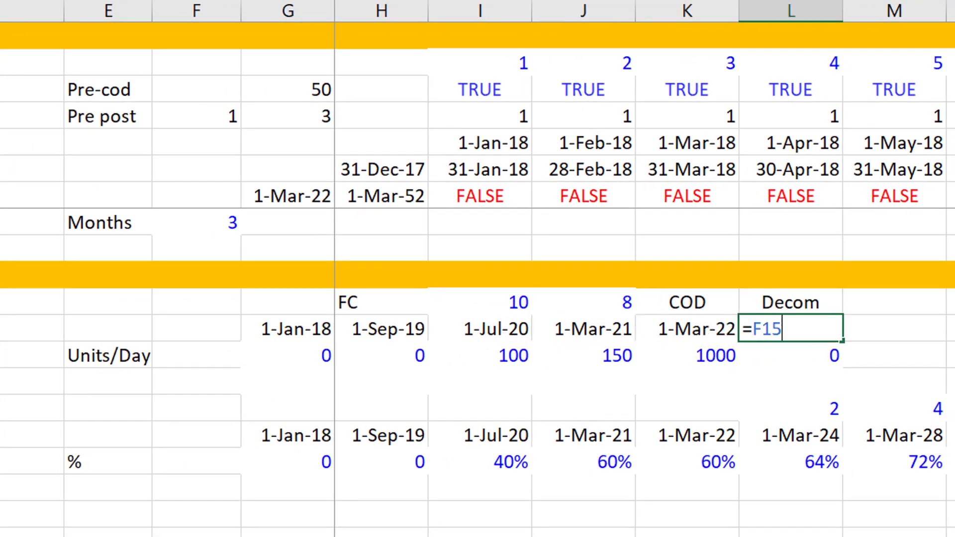
key("Escape")
key("Down")
key("Up")
key("Up")
key("Down")
key("Down")
key("Down")
key("Down")
key("Down")
- Look over the utilisation dates row and inspect the 1-Mar-24 date formula
key("Left")
key("Left")
key("Left")
key("Left")
key("Left")
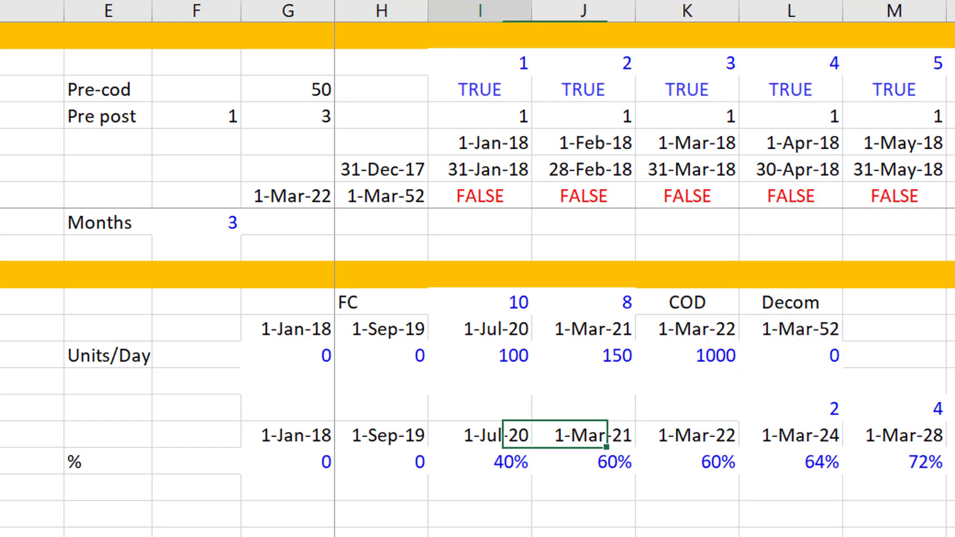
key("Right")
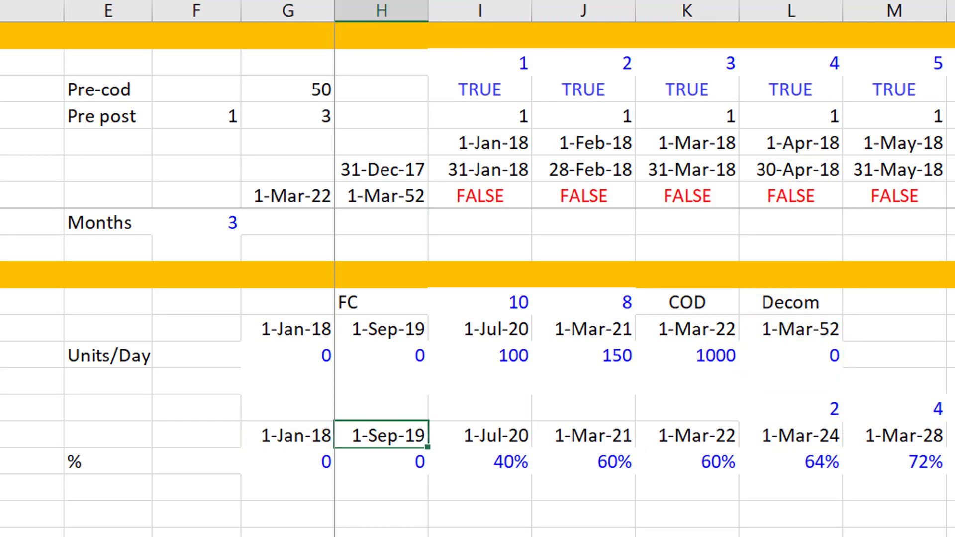
key("Right")
key("Right")
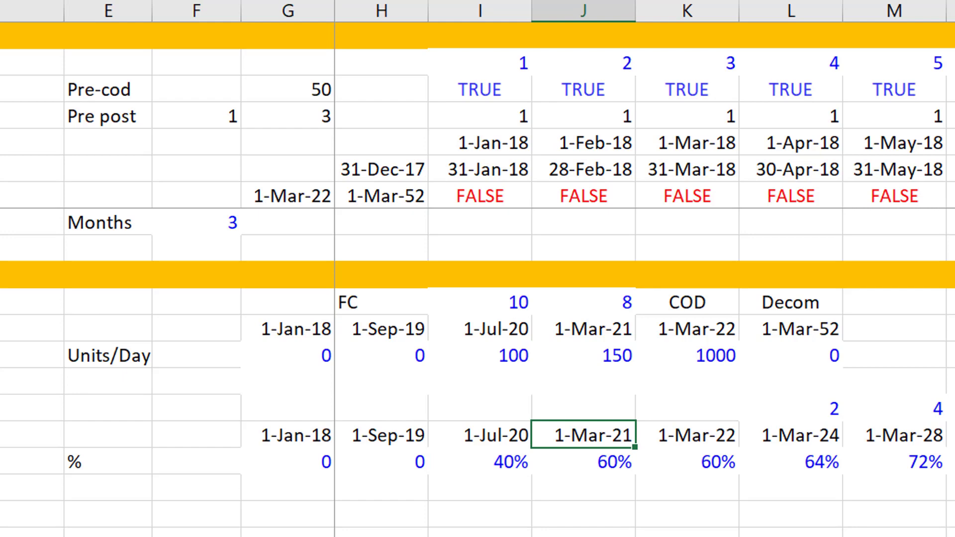
key("shift+Right")
key("shift+Right")
key("shift+Right")
key("shift+Right")
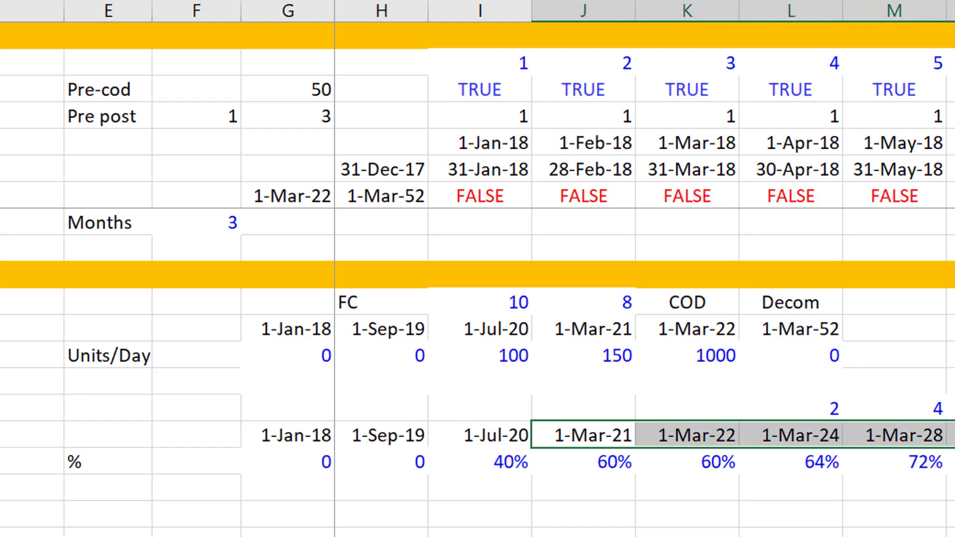
key("Left")
key("Up")
key("Right")
key("Right")
key("Down")
key("Right")
key("F2")
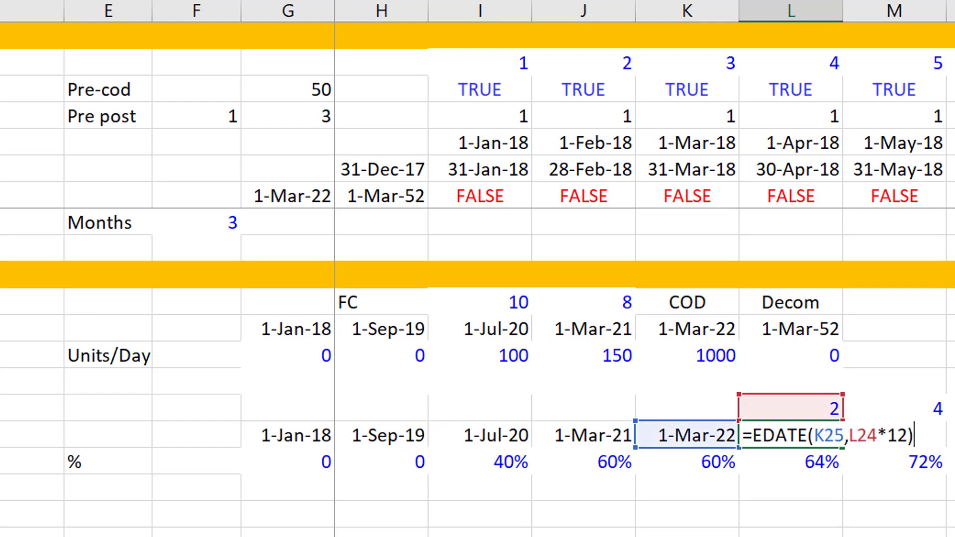
key("Tab")
- Inspect the 1-Mar-28 and 1-Mar-34 date formulas without changes
key("F2")
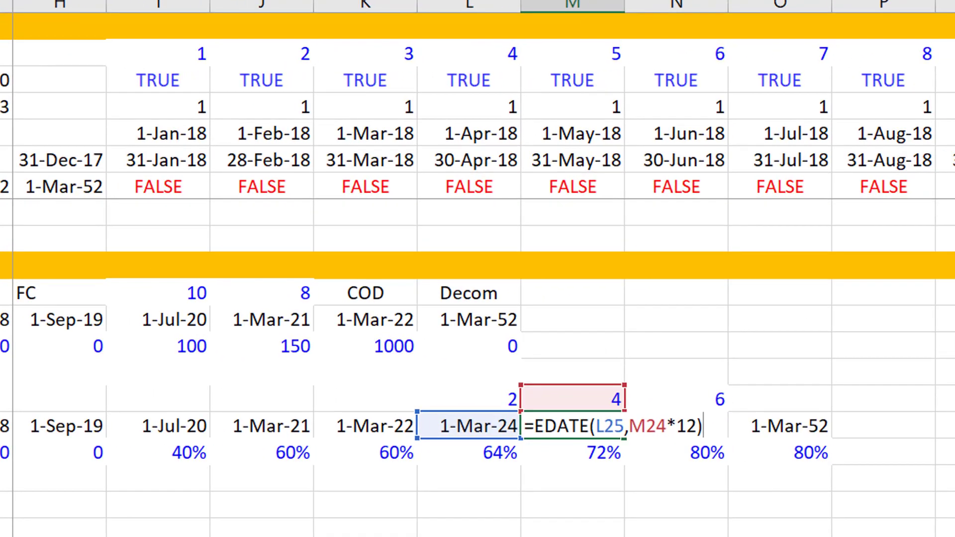
key("Escape")
key("Right")
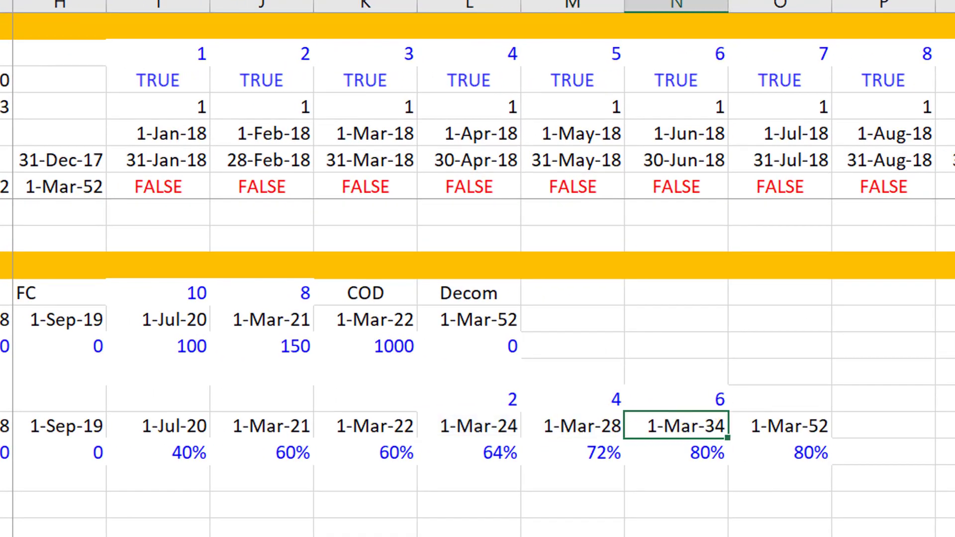
key("F2")
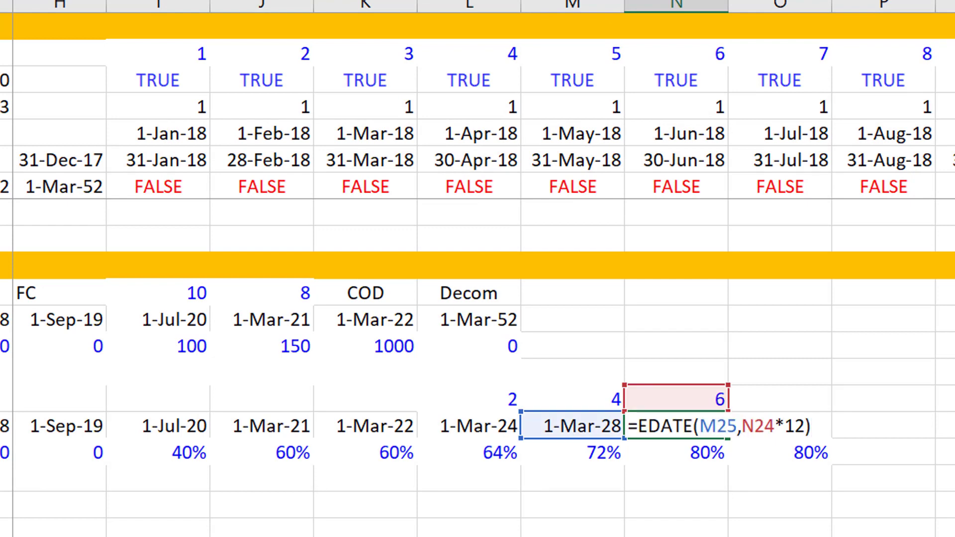
key("Escape")
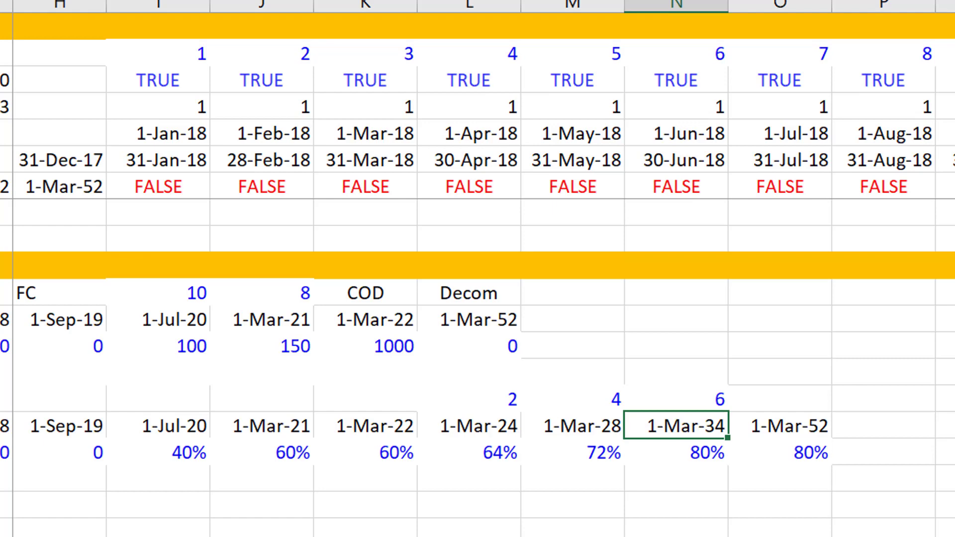
- Label the cell above the 1-Mar-52 date 'Decom'
key("Down")
left_click(779, 426)
left_click(779, 397)
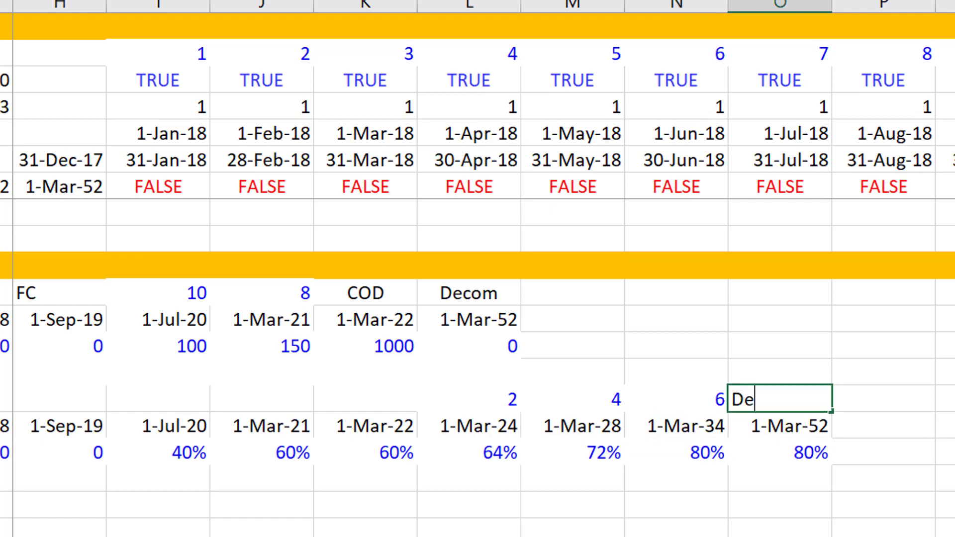
type("Decom")
key("Return")
- Label the cell above the 1-Sep-19 utilisation date 'FC'
key("Left")
key("Left")
key("Left")
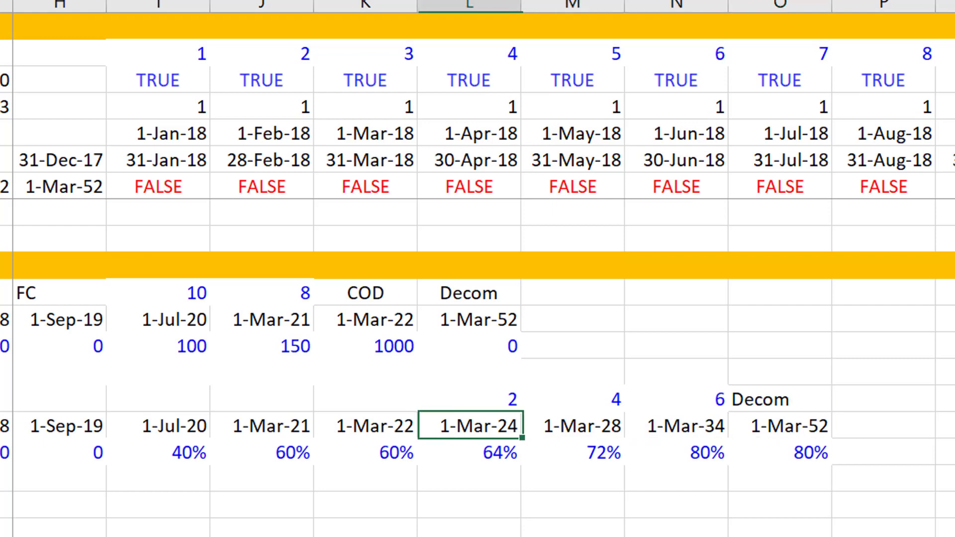
key("Left")
key("Up")
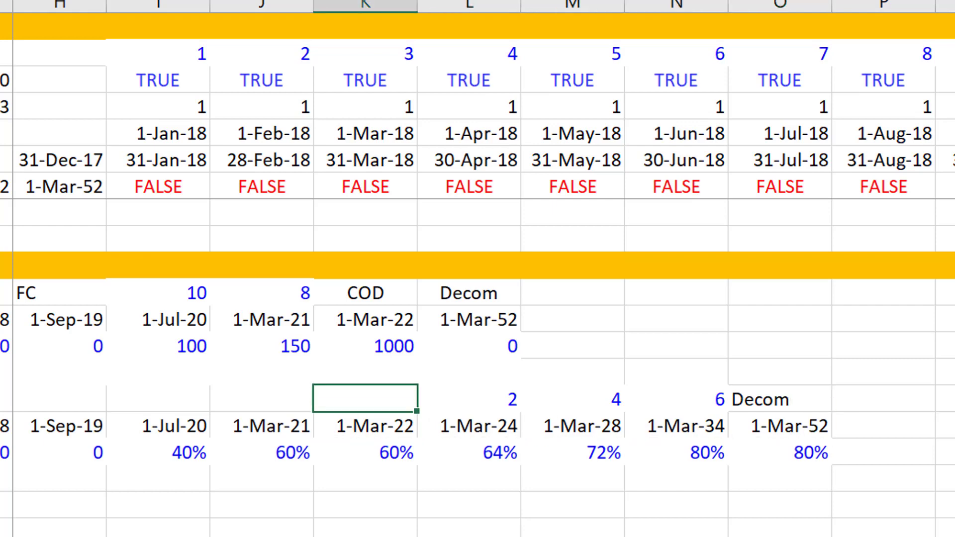
key("Down")
key("Left")
key("Left")
key("Up")
key("Left")
key("Right")
key("Left")
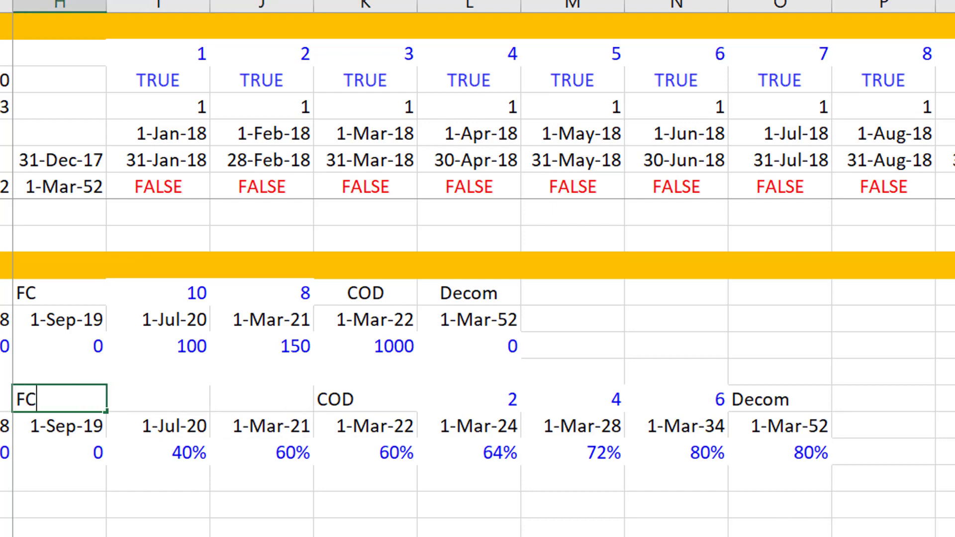
type("FC")
key("Return")
key("Up")
- Enter 'Start' as the label in G20 above the first 1-Jan-18 column
key("Down")
key("Down")
key("Left")
key("Up")
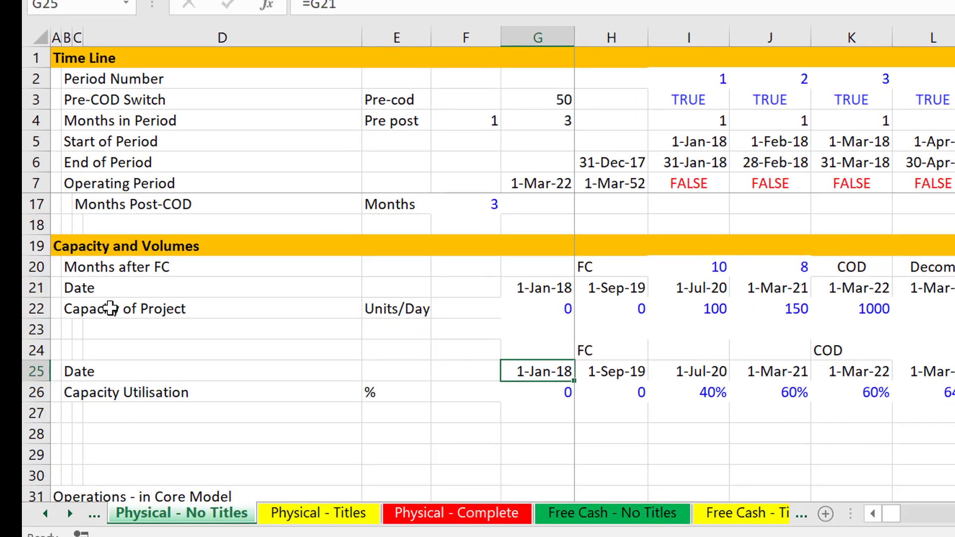
key("Up")
key("Up")
key("Up")
key("Up")
key("Down")
key("Down")
key("Down")
key("Down")
key("Up")
key("Up")
key("Up")
key("Up")
key("Up")
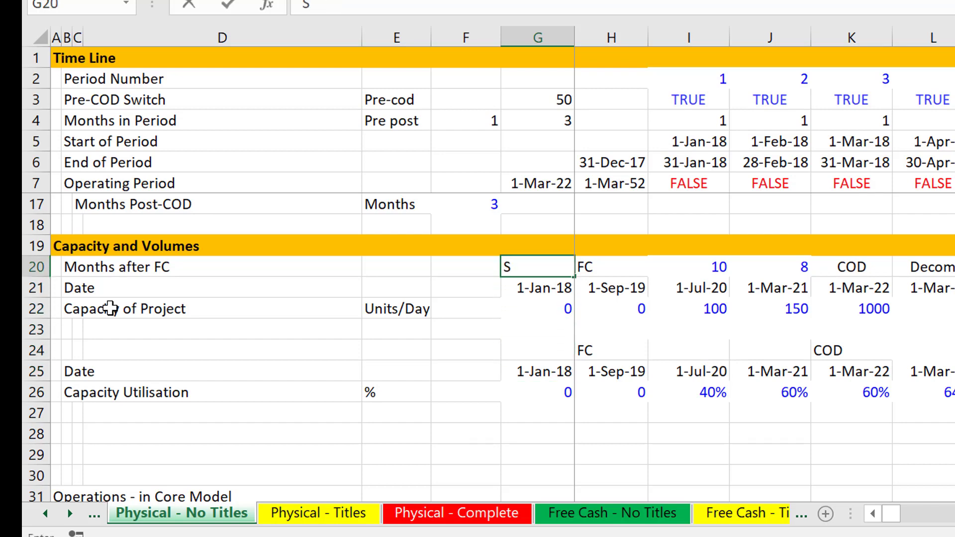
key("Down")
key("Down")
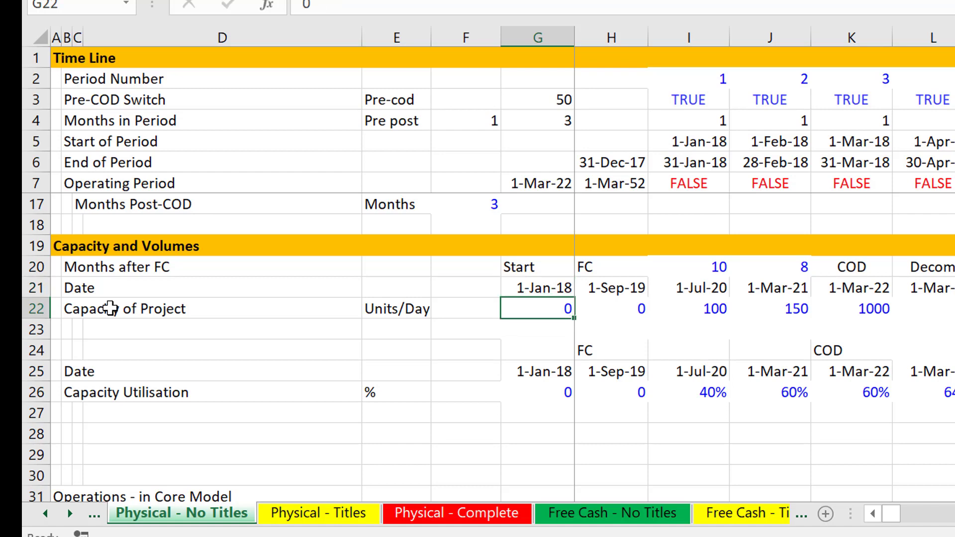
- Enter 'Start' as the label in G24 above the utilisation dates
key("Down")
key("Down")
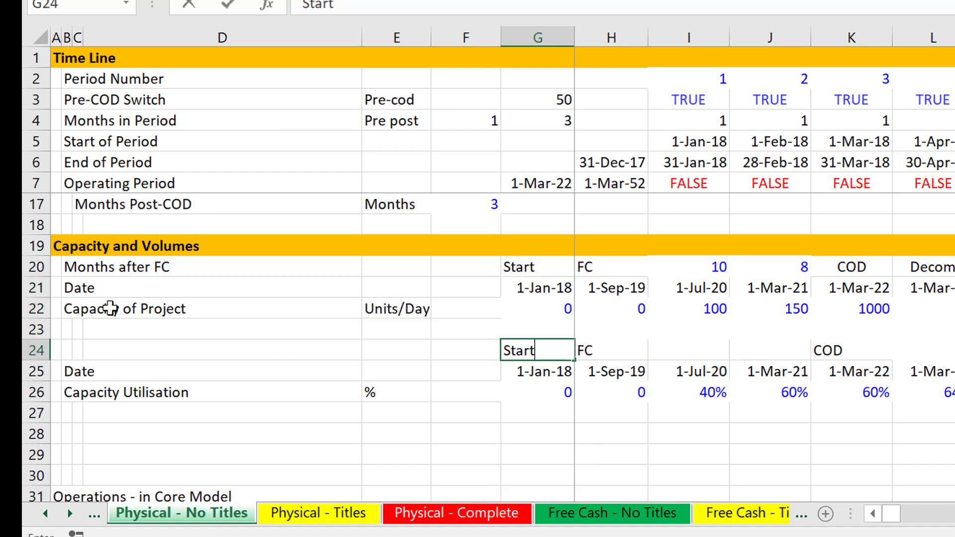
type("Start")
key("Down")
key("Down")
key("Up")
key("Down")
key("Down")
key("Down")
key("Down")
key("Down")
key("Down")
key("Down")
key("Down")
key("Down")
key("Down")
key("Down")
key("Down")
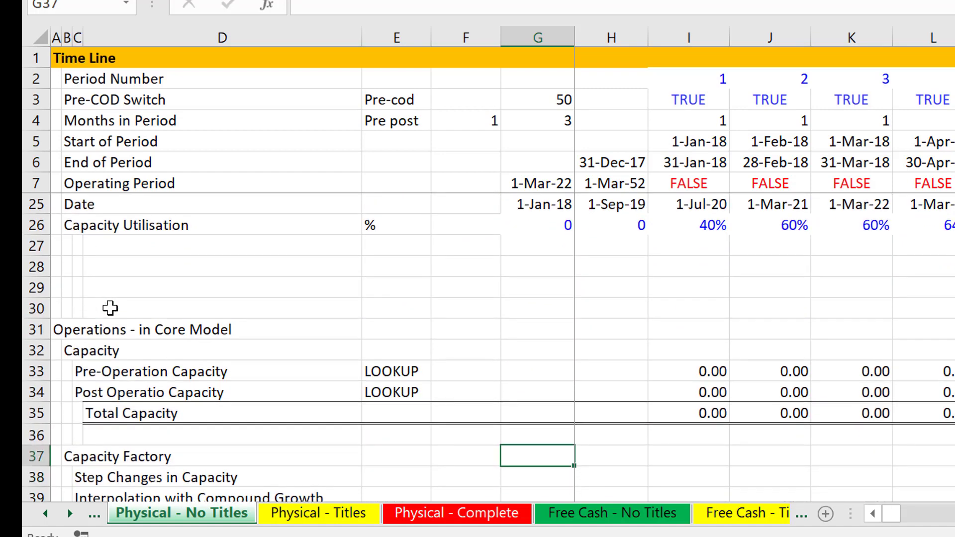
key("Down")
key("Down")
key("Down")
key("Down")
- Enter =LOOKUP(I5,25:25,26:26) in I38 on the Step Changes in Capacity row
key("Up")
key("Up")
key("Up")
key("Right")
key("Right")
type("=loo")
key("Tab")
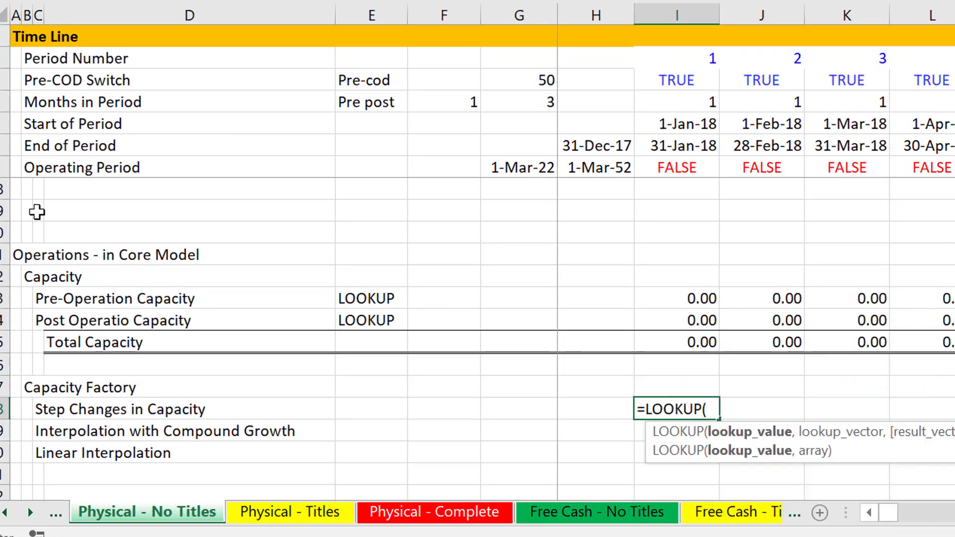
left_click(665, 125)
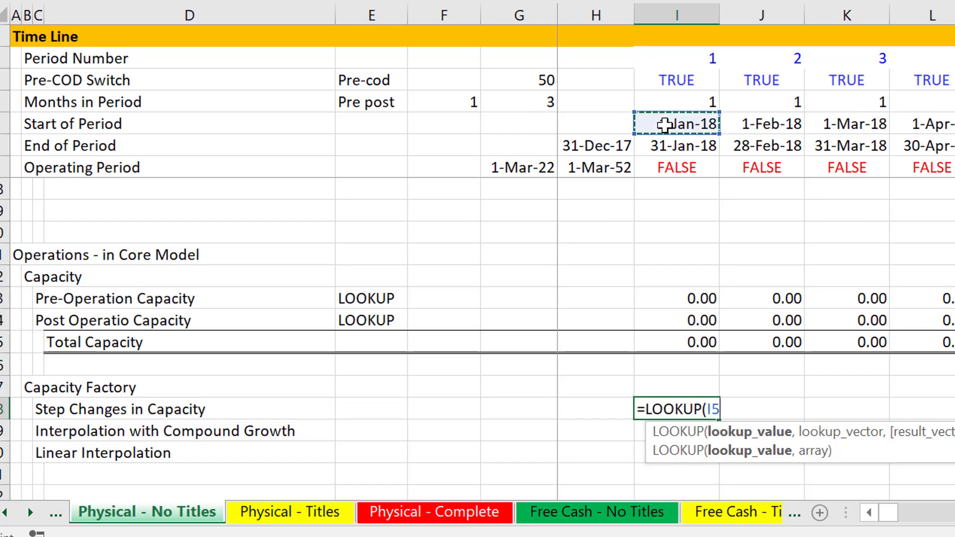
type(",")
scroll(665, 125, "up", 5)
scroll(665, 125, "up", 2)
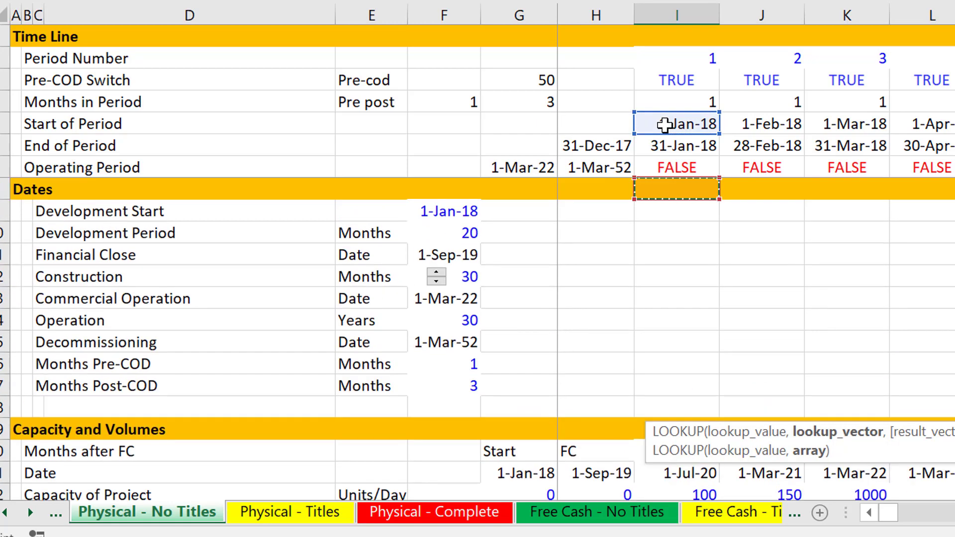
scroll(665, 124, "down", 5)
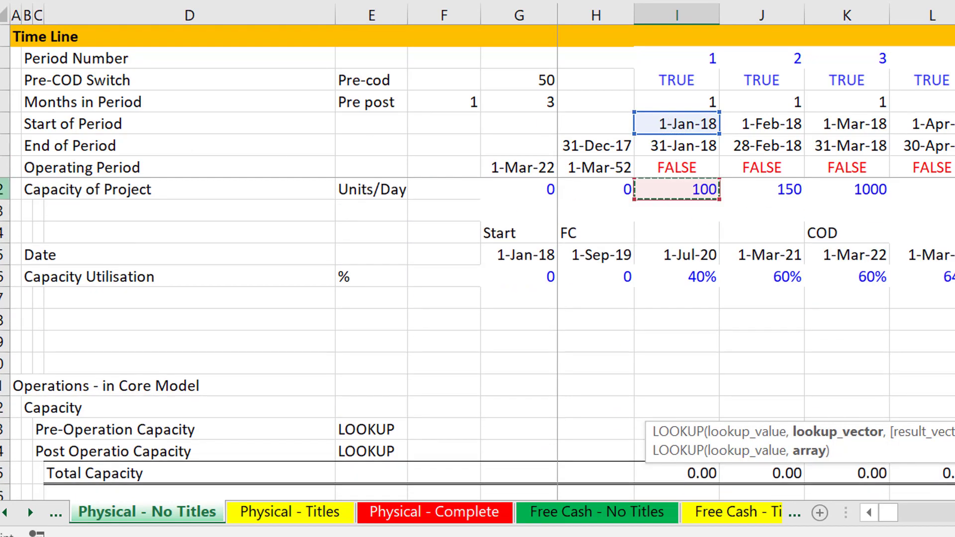
left_click(4, 255)
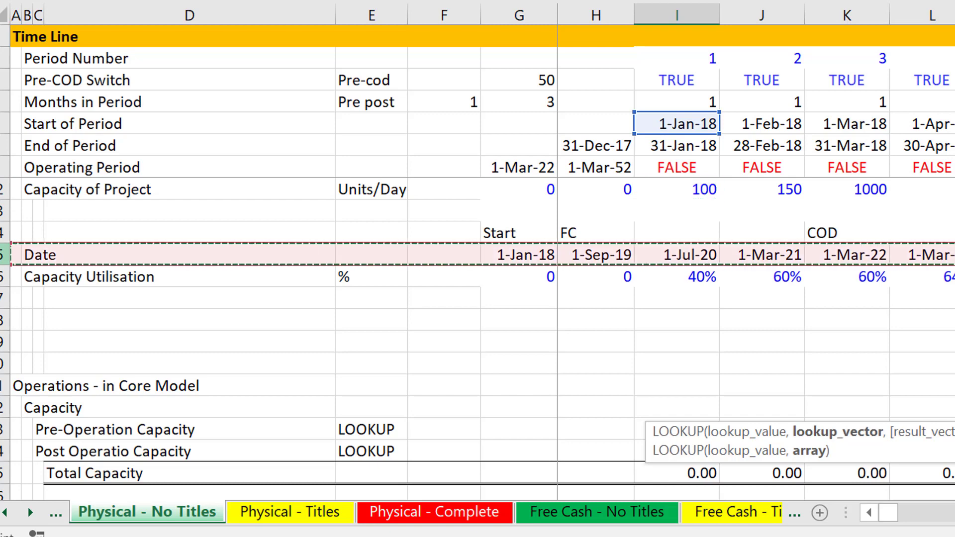
type(",")
left_click(4, 276)
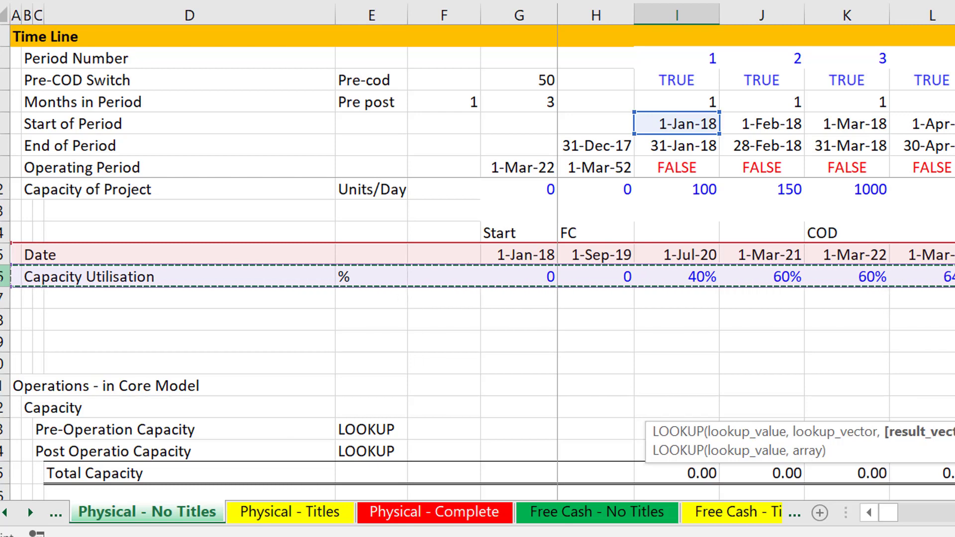
key("Return")
- Format I38 as a percentage, fill it across all periods, and find the 40.00% step
key("Down")
key("Down")
key("Down")
key("Down")
key("Down")
key("Up")
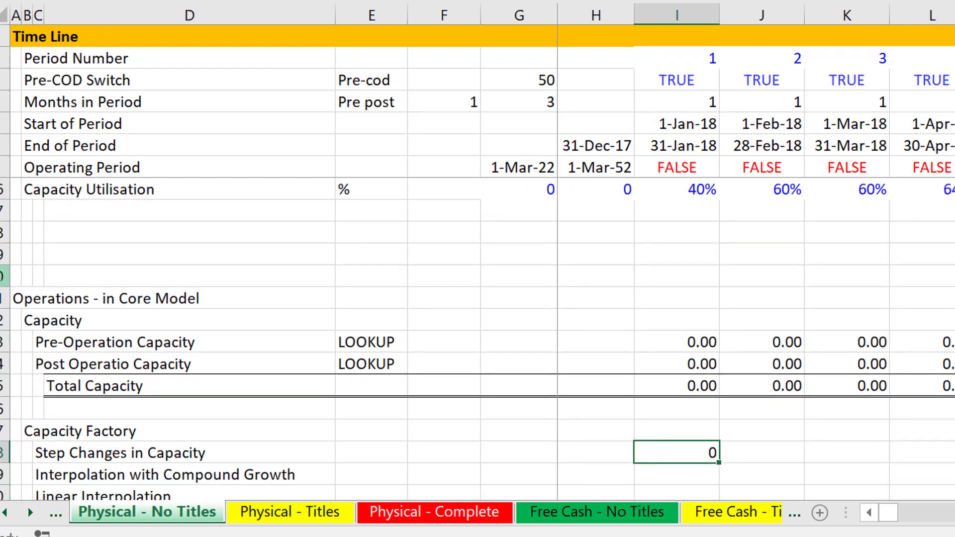
key("ctrl+shift+5")
key("ctrl+shift+r")
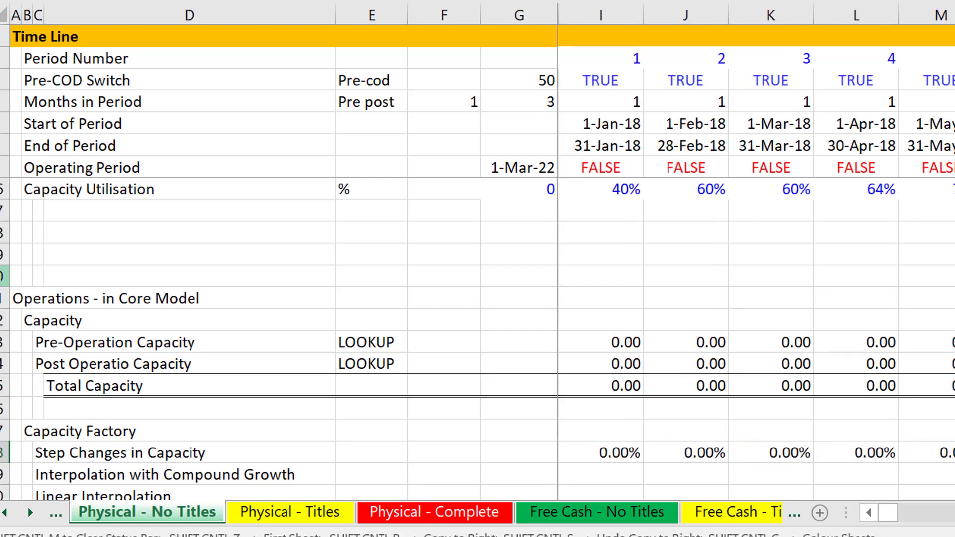
key("Right")
key("Right")
key("Right")
key("Right")
key("Right")
key("Right")
key("Right")
key("Right")
key("Right")
key("Right")
key("Right")
key("Right")
key("Right")
key("Right")
key("Right")
key("Right")
key("Right")
key("Right")
key("Right")
key("Right")
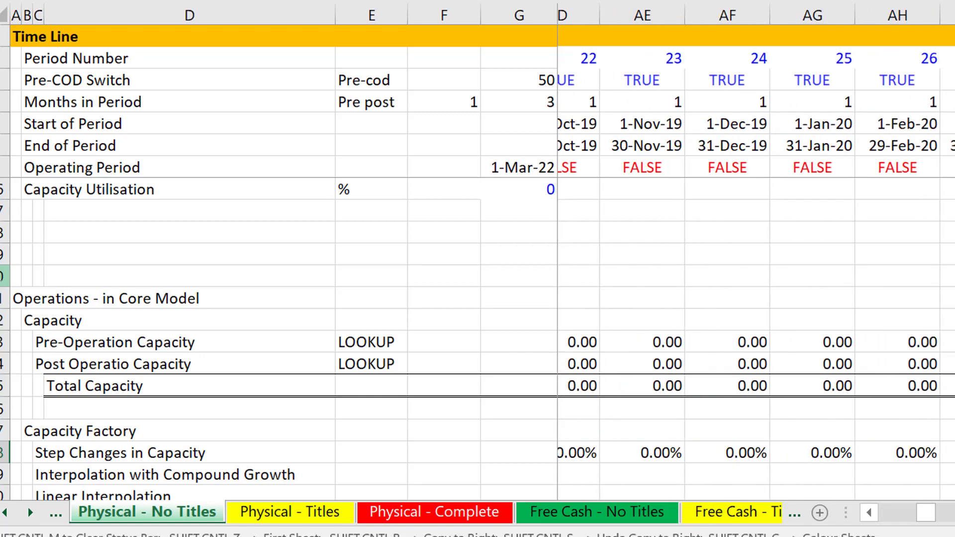
key("Right")
key("Right")
key("Right")
key("Right")
key("Right")
key("Left")
key("Left")
key("Left")
key("Left")
key("Left")
key("Left")
key("Right")
key("Right")
key("Right")
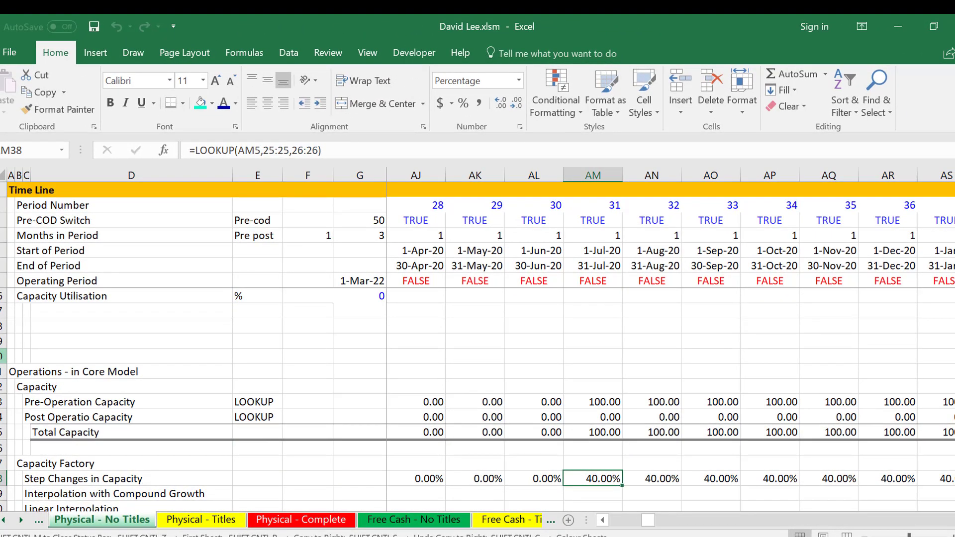
- Return to the timeline start and move down to the Interpolation with Compound Growth row
key("ctrl+Left")
key("ctrl+Left")
scroll(477, 422, "up", 5)
left_click(18, 476)
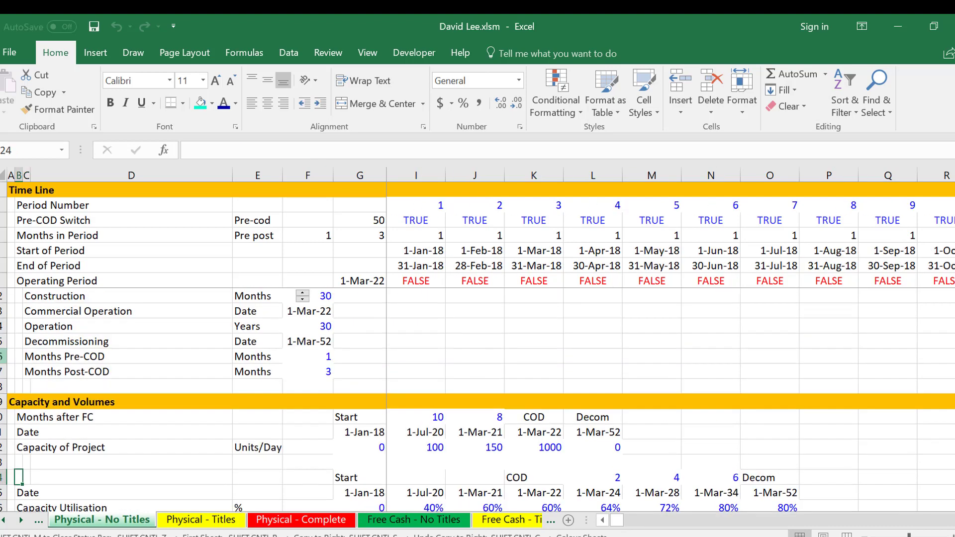
key("Down")
key("Down")
key("Down")
key("Down")
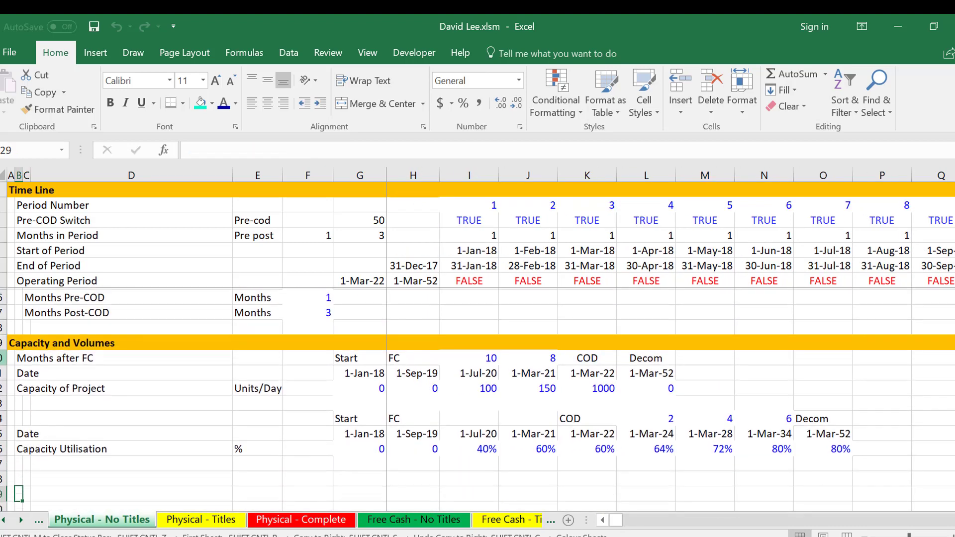
key("Down")
key("Down")
key("Down")
key("Down")
key("Down")
key("Down")
key("Down")
key("Down")
key("Down")
key("Down")
key("Down")
key("Down")
key("Down")
key("Down")
key("Up")
key("Up")
key("Up")
- Insert the interpolate_look_up custom function in the first period cell of row 39
key("Right")
key("Right")
key("Right")
key("Right")
key("Right")
key("Right")
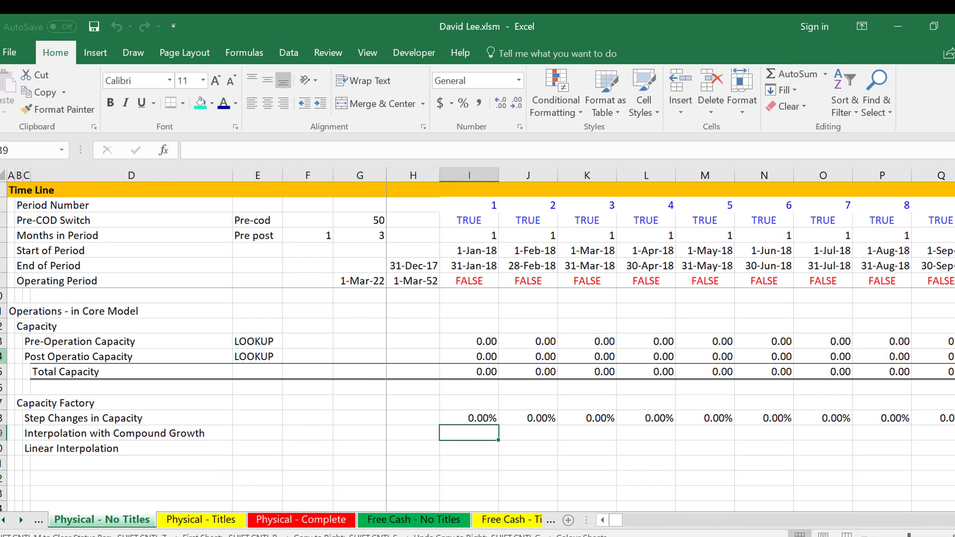
type("=i")
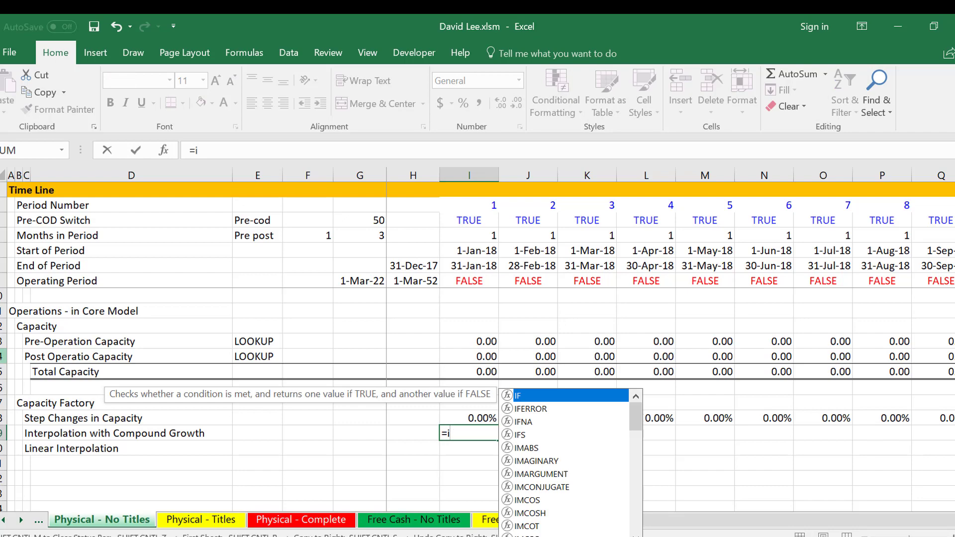
type("n")
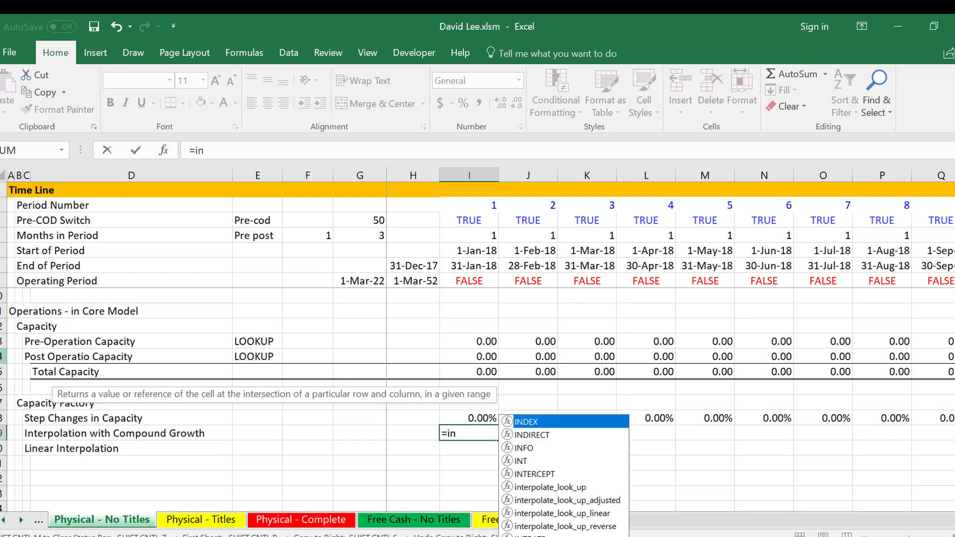
key("Down")
key("Down")
key("Down")
key("Down")
key("Down")
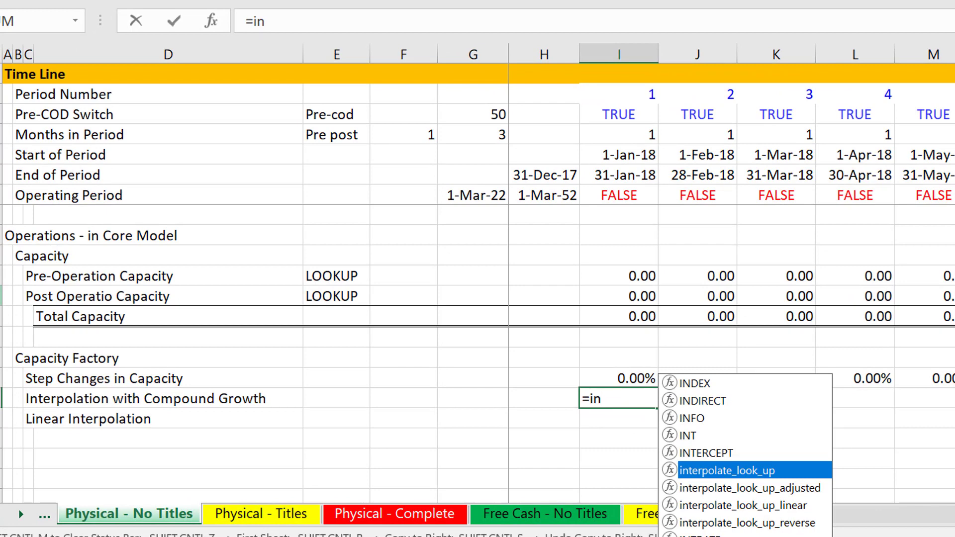
key("Tab")
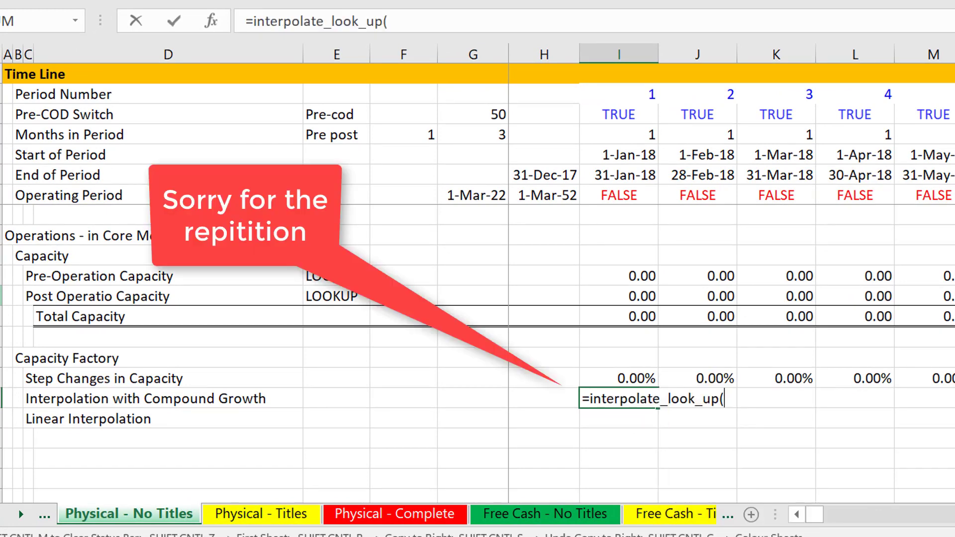
left_click_drag(4, 296, 4, 236)
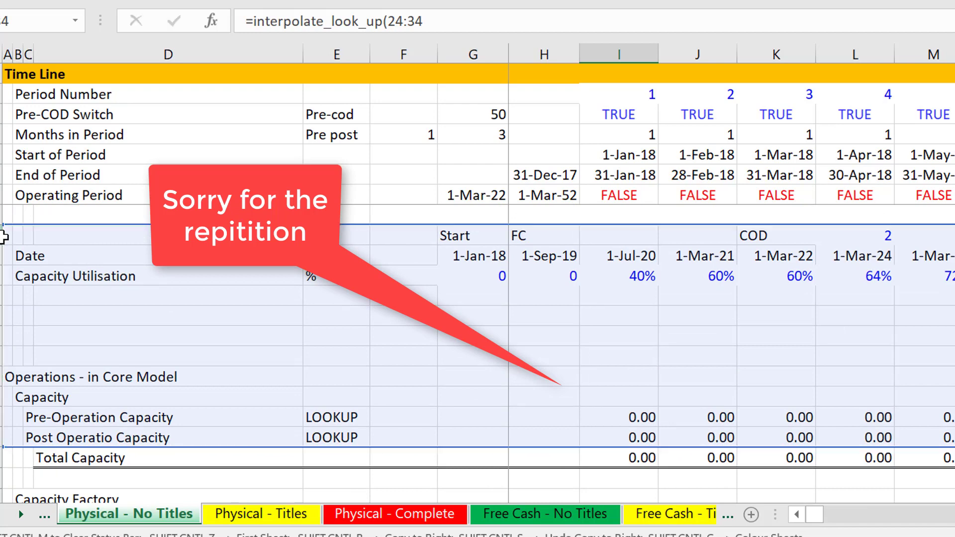
key("Escape")
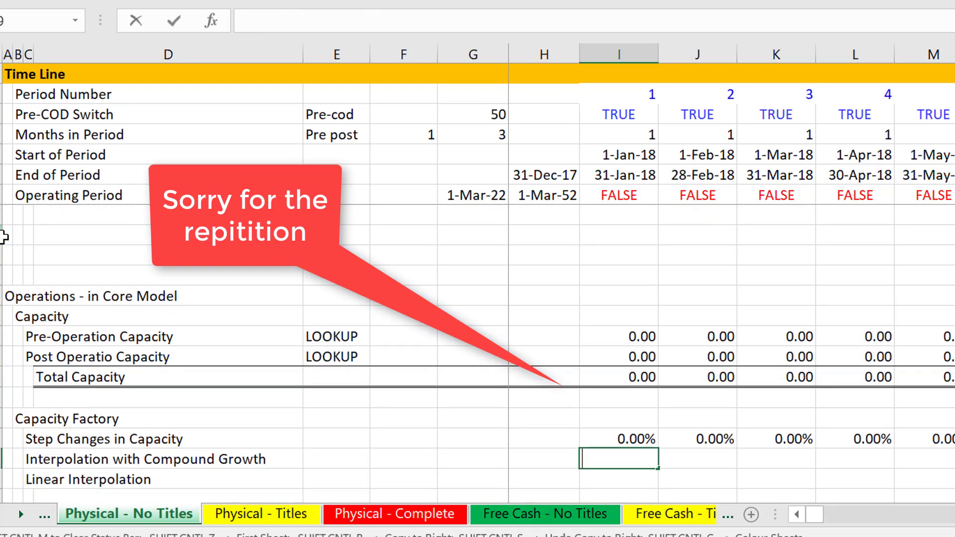
type("=lo")
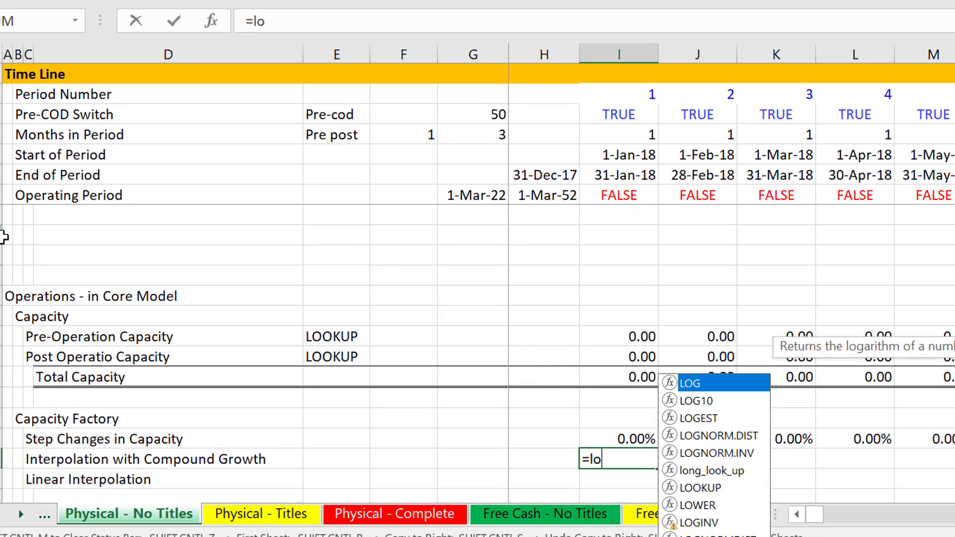
key("BackSpace")
key("BackSpace")
type("in")
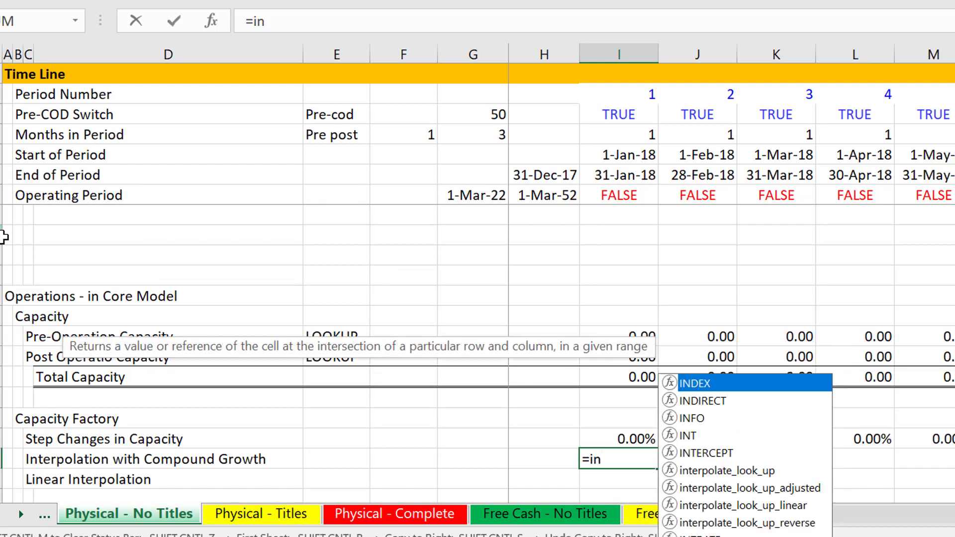
key("Down")
key("Down")
key("Down")
key("Down")
key("Down")
key("Tab")
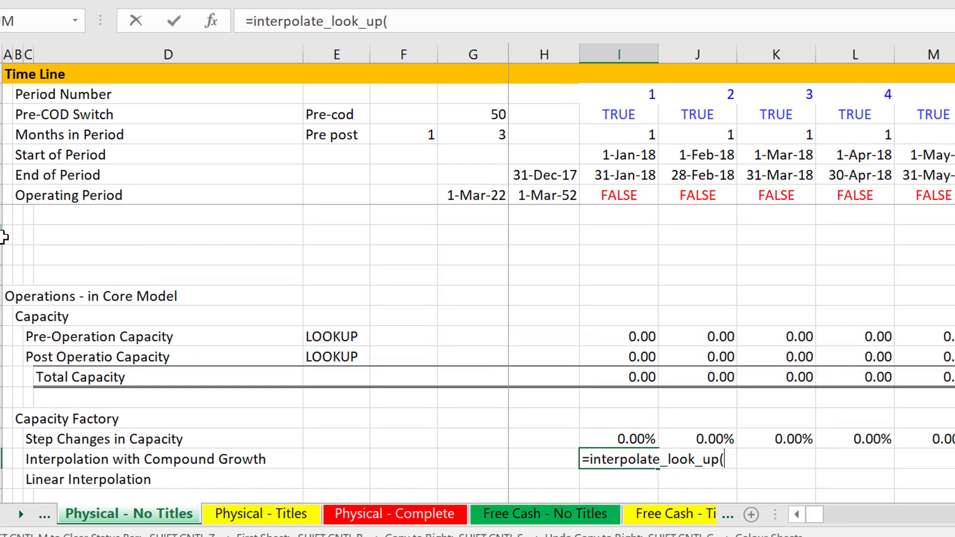
- Complete it with I5, the utilisation date row and the capacity utilisation row
left_click(619, 152)
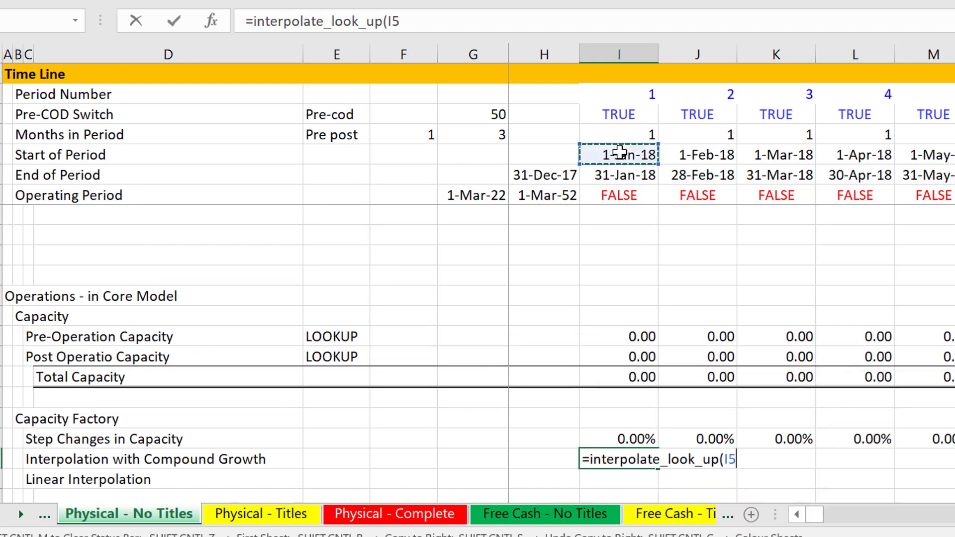
type(",")
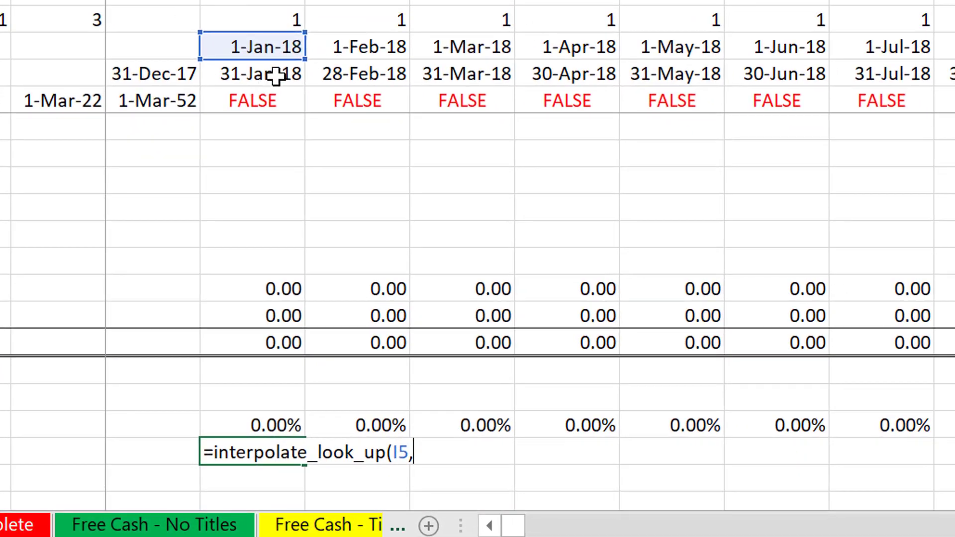
left_click(278, 171)
key("Down")
key("Down")
key("Down")
key("Down")
key("Down")
key("Down")
key("Down")
key("Down")
key("Down")
key("Down")
key("Down")
key("Down")
key("Down")
key("Down")
key("Down")
key("Down")
key("Down")
key("Down")
key("Down")
key("Down")
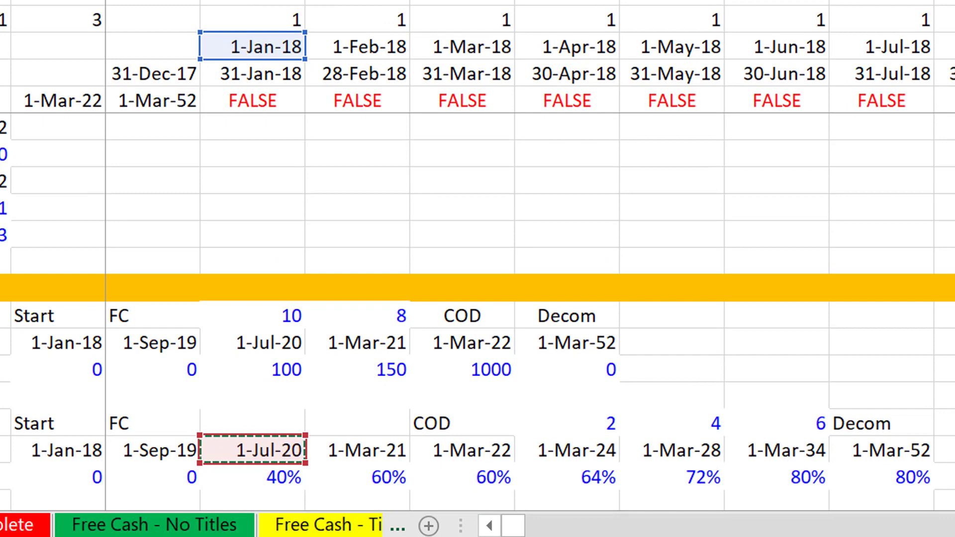
key("shift+space")
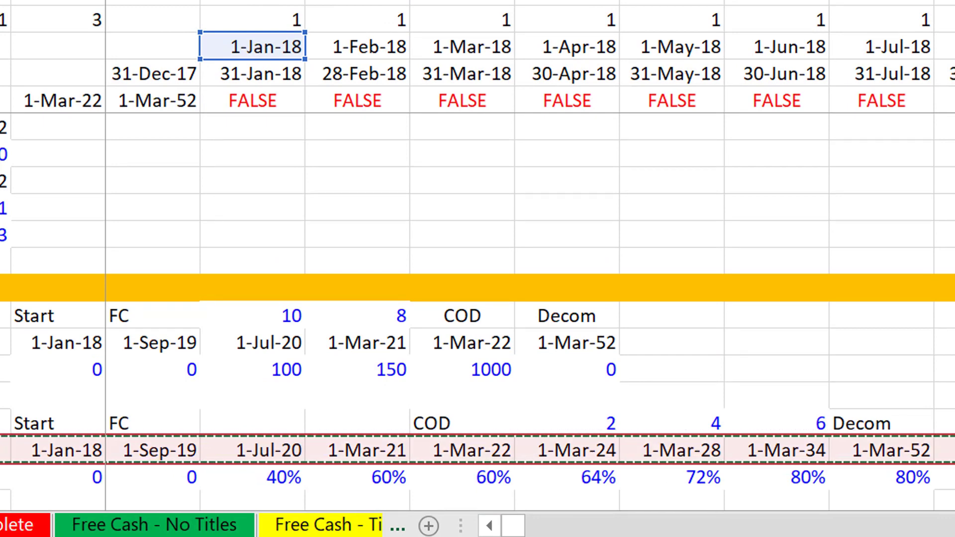
type(",")
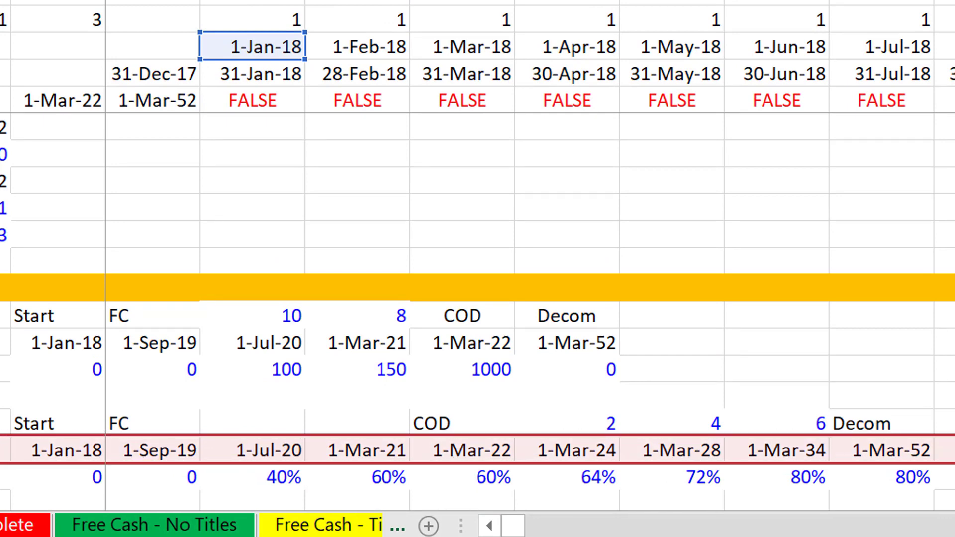
key("Down")
key("shift+space")
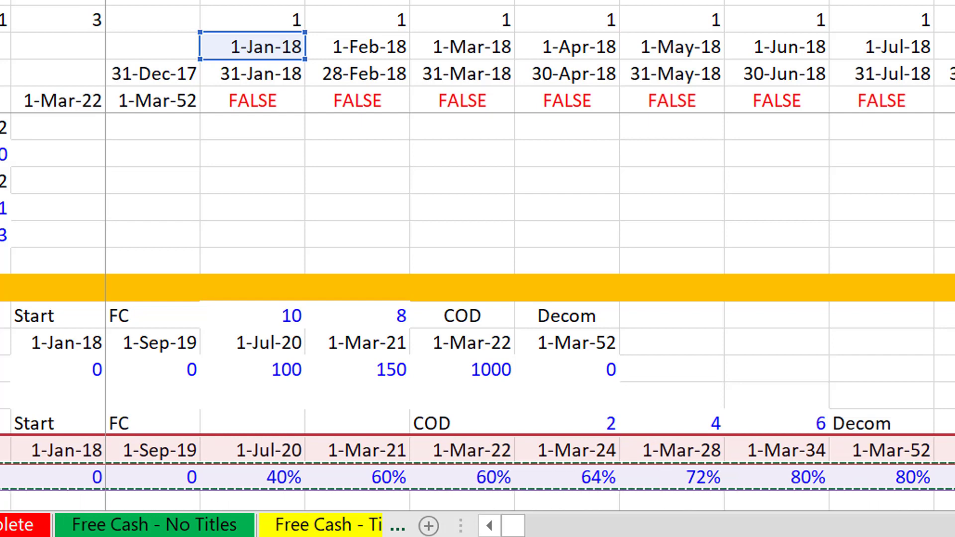
key("Return")
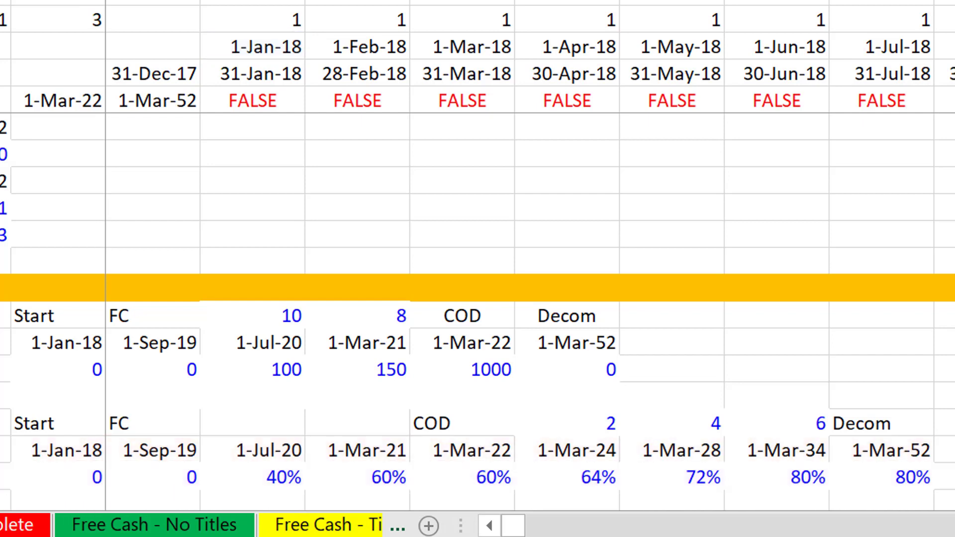
- Format as percent, fill across all periods, and check values like 40.00% and 42.12%
key("Up")
key("ctrl+shift+5")
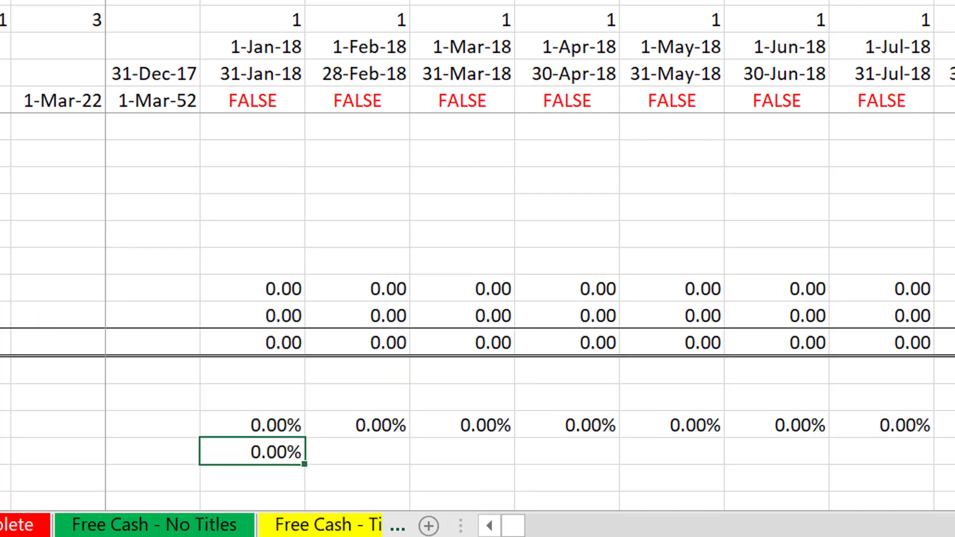
key("ctrl+shift+Right")
key("ctrl+r")
key("Right")
key("Right")
key("Right")
scroll(530, 268, "right", 2)
key("Right")
key("Right")
key("Right")
key("Right")
key("Right")
key("Right")
key("Right")
key("Right")
key("Right")
key("Right")
key("Right")
key("Right")
key("Right")
key("Right")
key("Right")
key("Right")
key("Right")
key("Right")
key("Right")
key("Right")
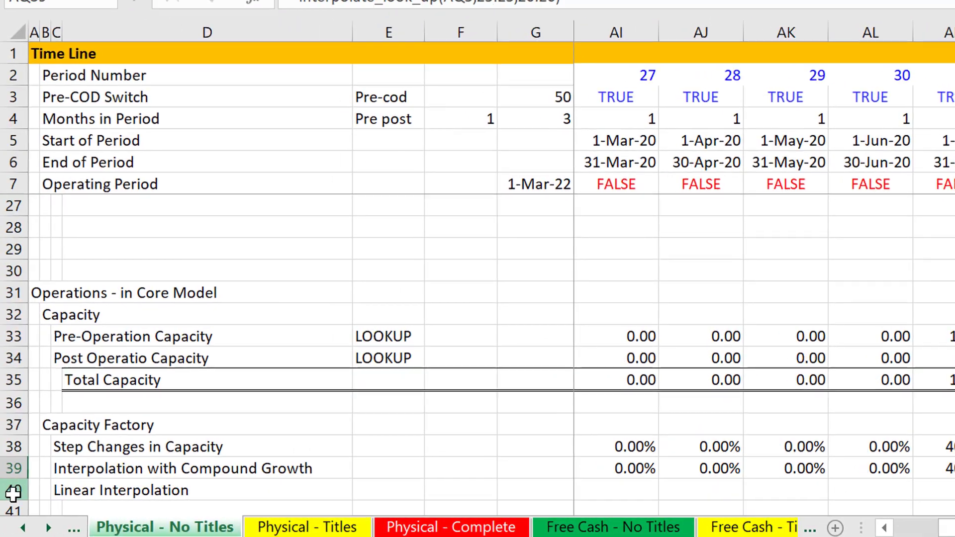
key("Right")
key("Right")
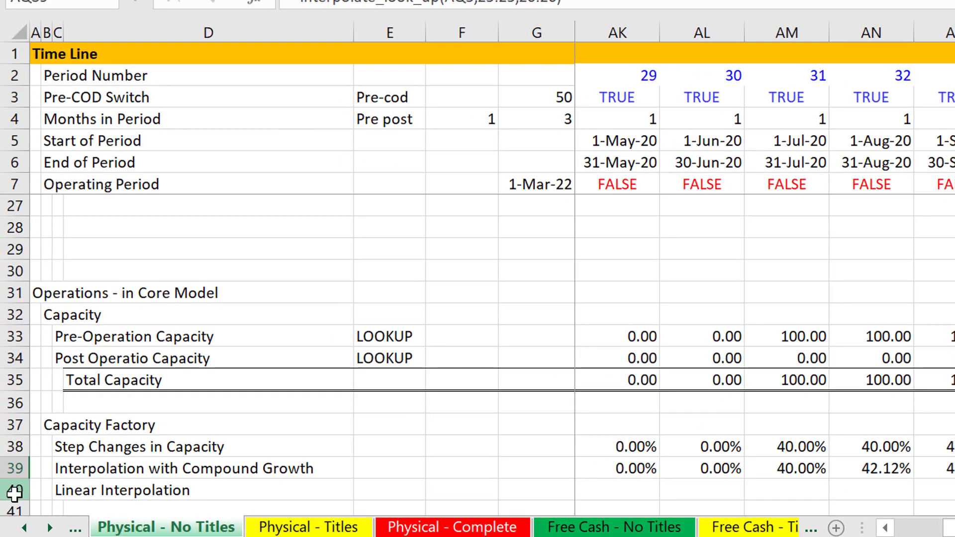
key("Right")
key("Right")
key("Right")
key("Right")
key("Right")
key("Right")
key("Right")
key("Right")
key("Right")
key("Right")
key("Right")
key("Right")
key("Right")
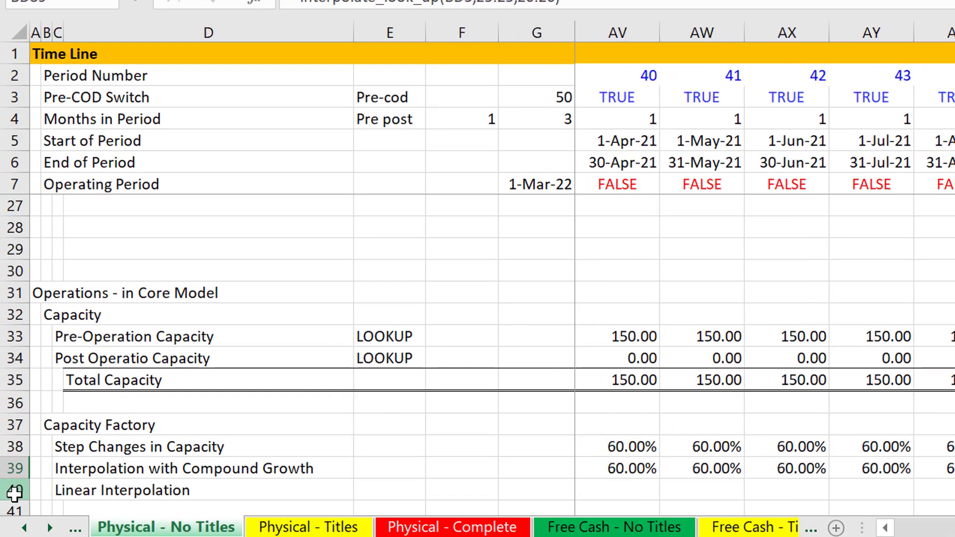
key("Right")
key("Right")
key("Right")
key("Right")
key("Home")
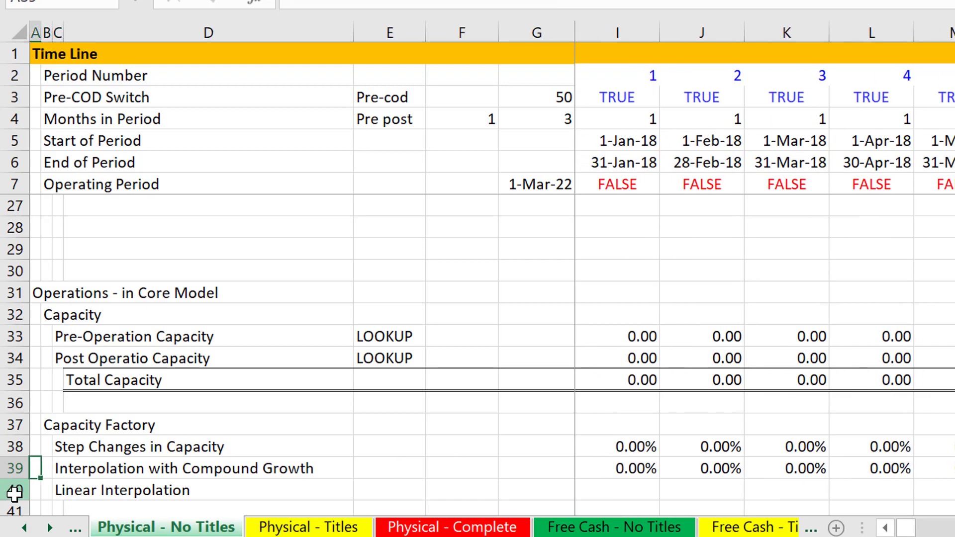
- Add a FALSE final argument to the compound growth formula in I39
key("Down")
scroll(15, 492, "down", 1)
key("Right")
key("Right")
key("Right")
key("Right")
key("Right")
key("Right")
key("Right")
key("Right")
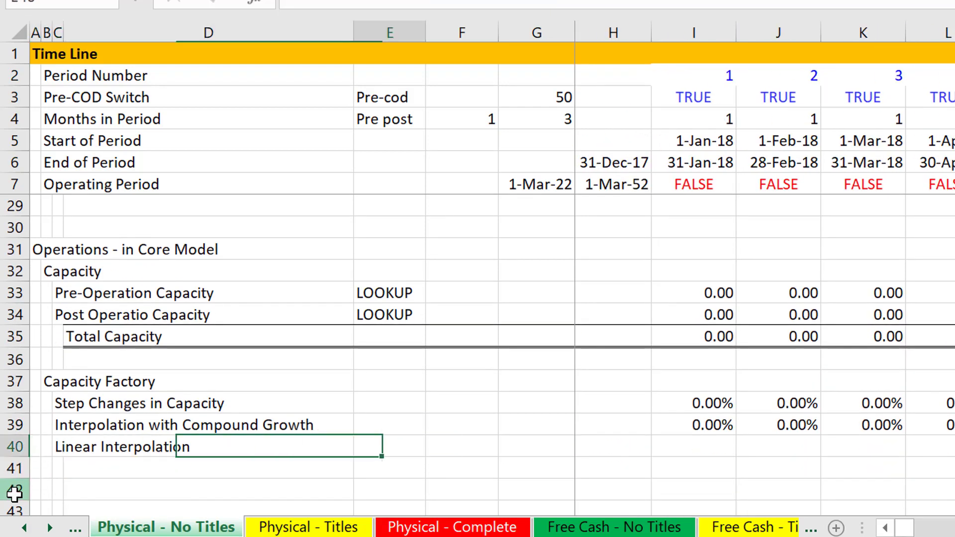
key("Up")
key("F2")
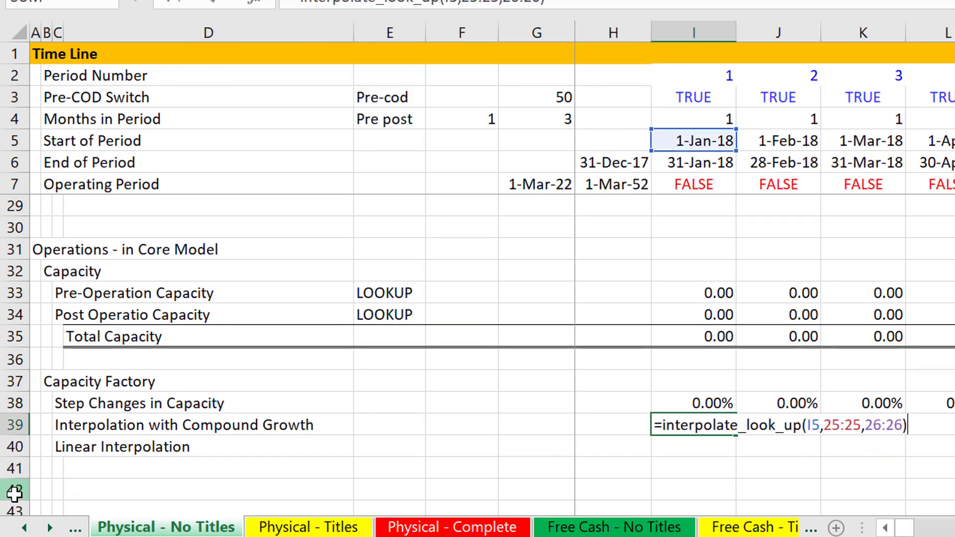
type(",fal")
key("Tab")
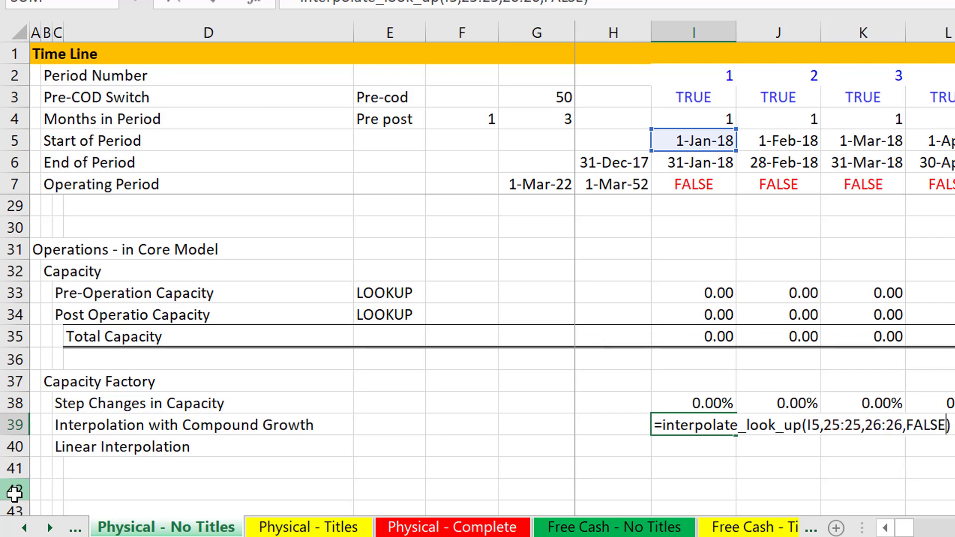
key("Return")
key("Down")
key("Up")
key("Up")
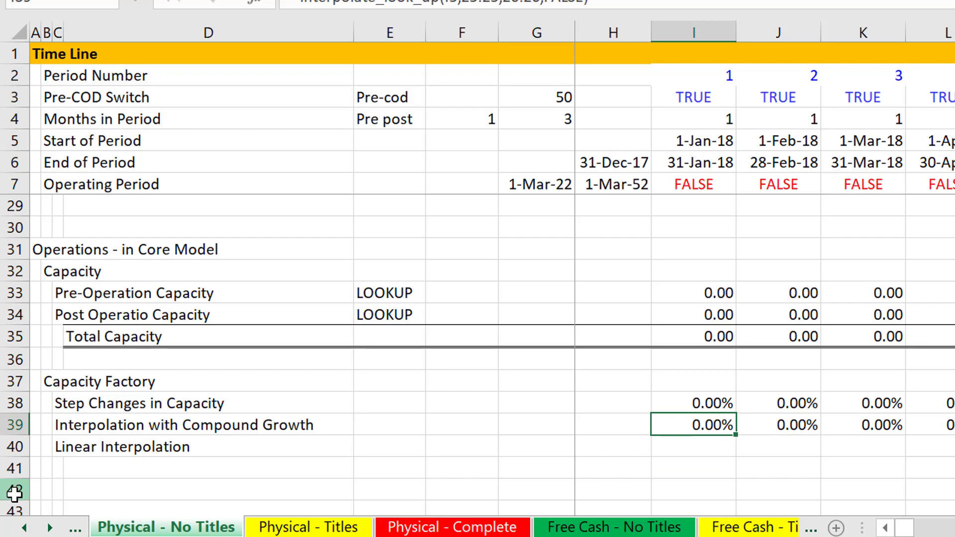
- Fill the updated formula across row 39 and review the results
key("shift+Right")
key("shift+Right")
key("shift+Right")
key("Right")
key("Right")
key("Right")
key("Right")
key("Right")
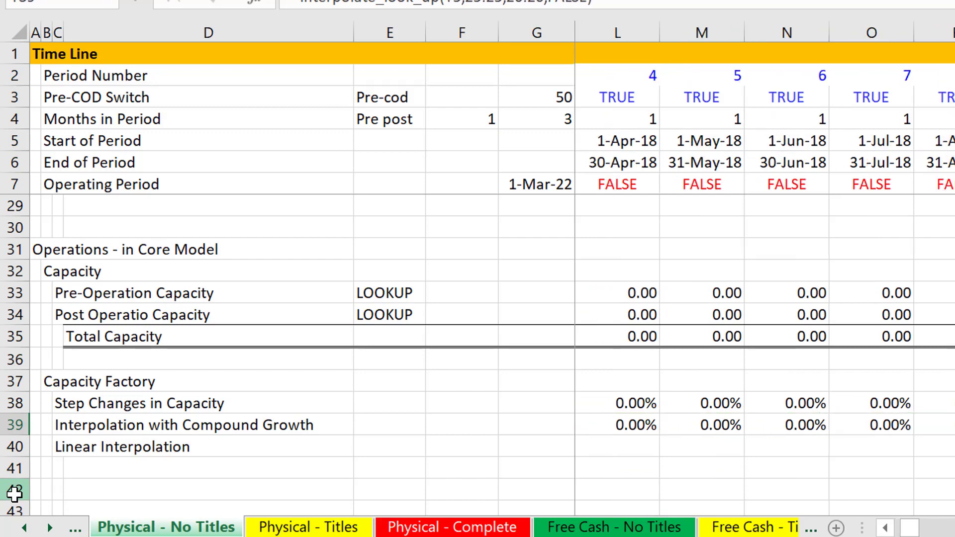
key("Right")
key("Right")
key("Right")
key("Right")
key("Right")
key("Right")
key("Right")
key("Right")
key("Right")
key("Right")
key("Right")
key("Right")
key("Right")
key("Right")
key("Right")
key("Right")
key("Right")
key("Right")
key("Right")
key("Right")
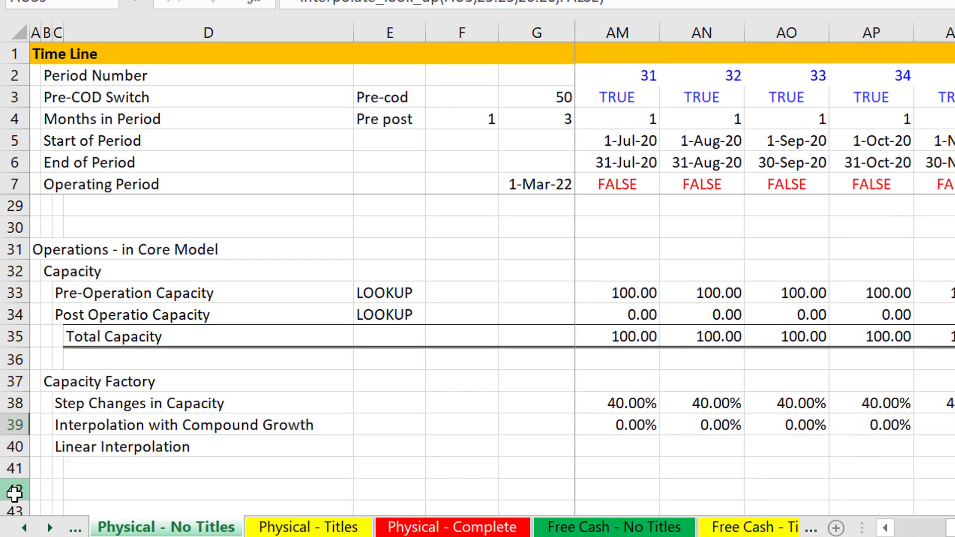
key("Right")
key("Right")
key("Right")
key("Right")
key("Right")
key("Right")
key("Right")
key("Right")
key("Left")
key("Left")
key("Left")
key("Left")
key("Left")
key("Left")
key("Left")
key("Left")
key("Left")
key("Left")
key("Left")
key("Left")
key("Left")
key("Left")
key("Left")
key("Left")
key("Left")
key("Left")
key("Left")
key("Left")
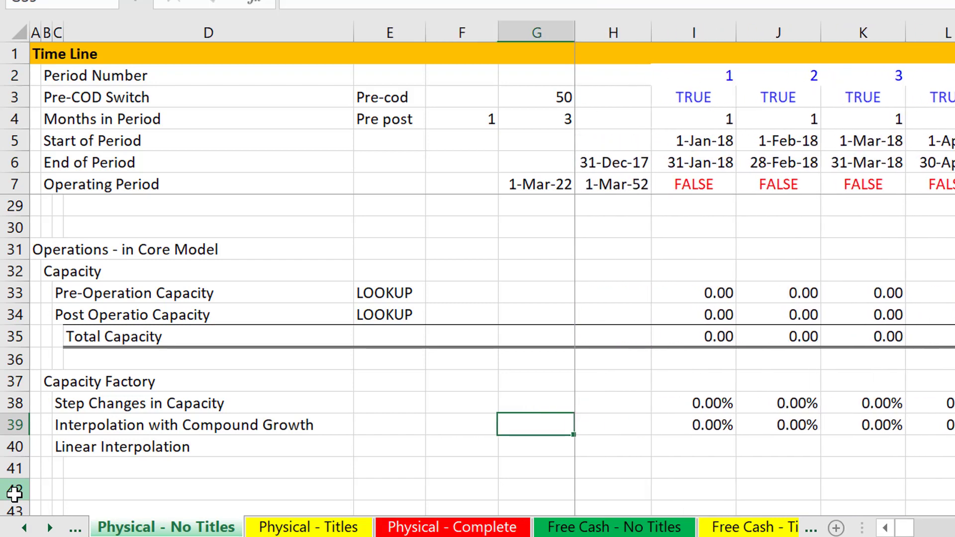
key("Right")
key("Right")
- Change the final argument in I39 from FALSE to TRUE
key("F2")
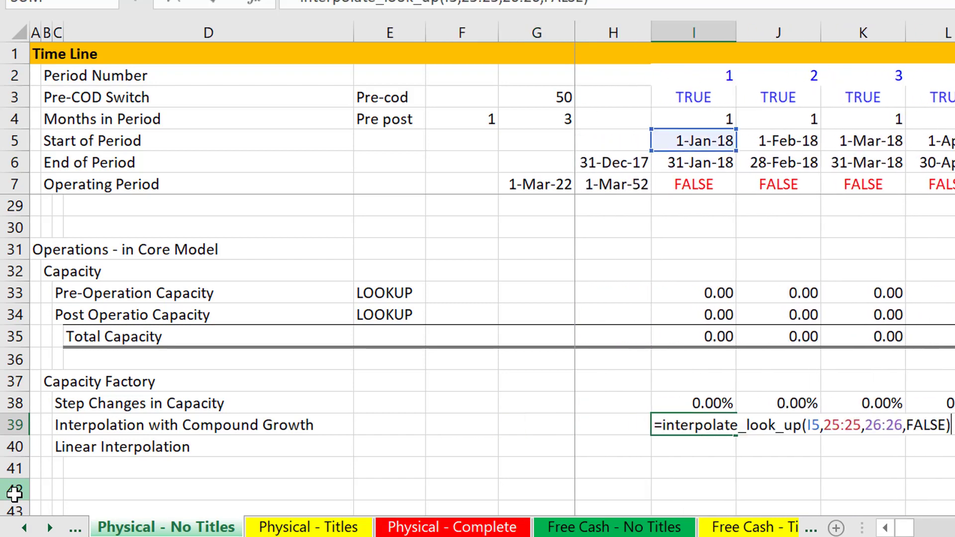
key("BackSpace")
key("BackSpace")
key("BackSpace")
key("BackSpace")
key("BackSpace")
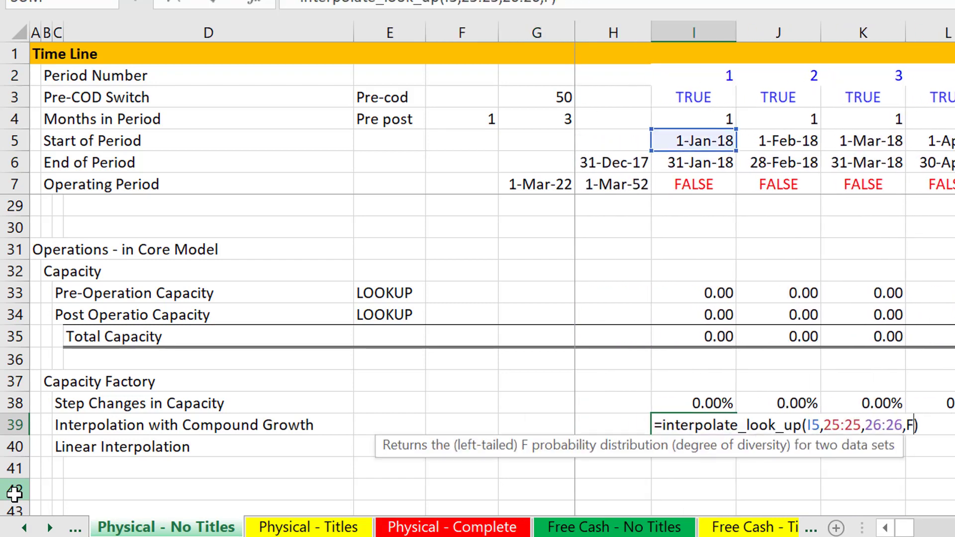
type("tr")
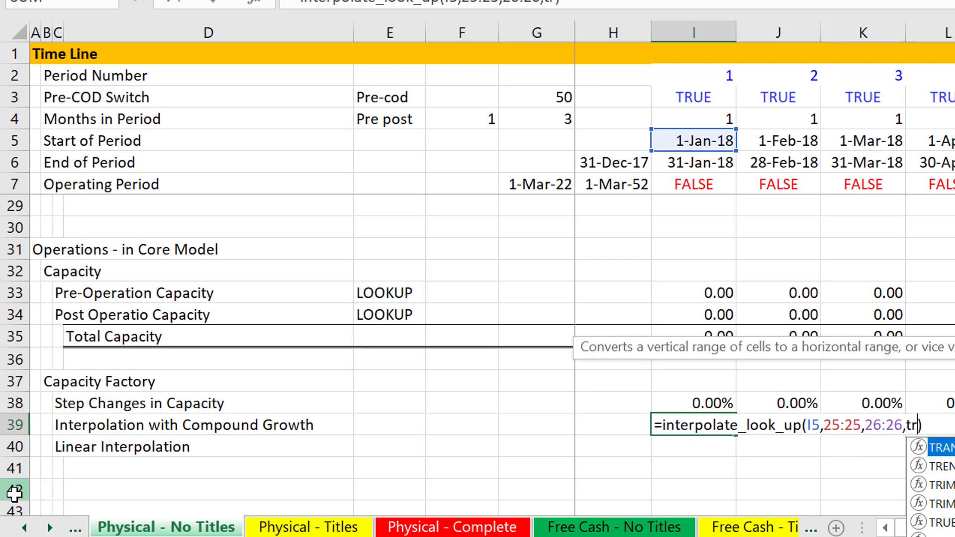
type("ue")
key("Return")
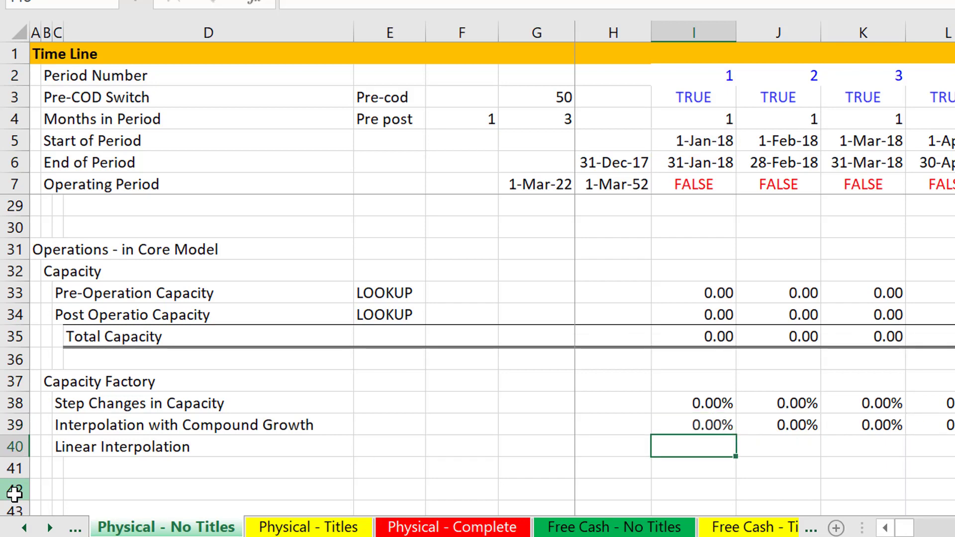
- Enter an interpolate_look_up_linear formula in row 40 using I5, the Date row and Capacity Utilisation row
type("=in")
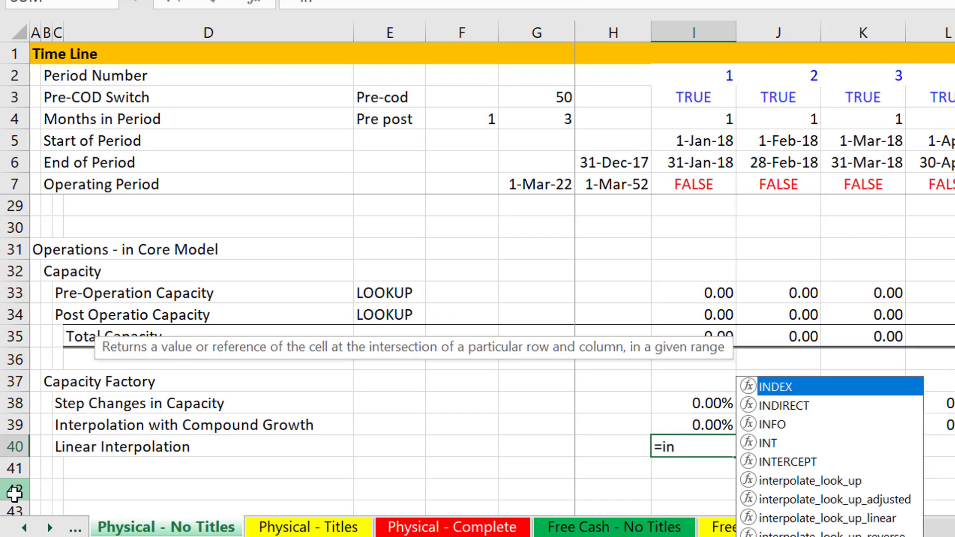
key("Down")
key("Down")
key("Down")
key("Down")
key("Down")
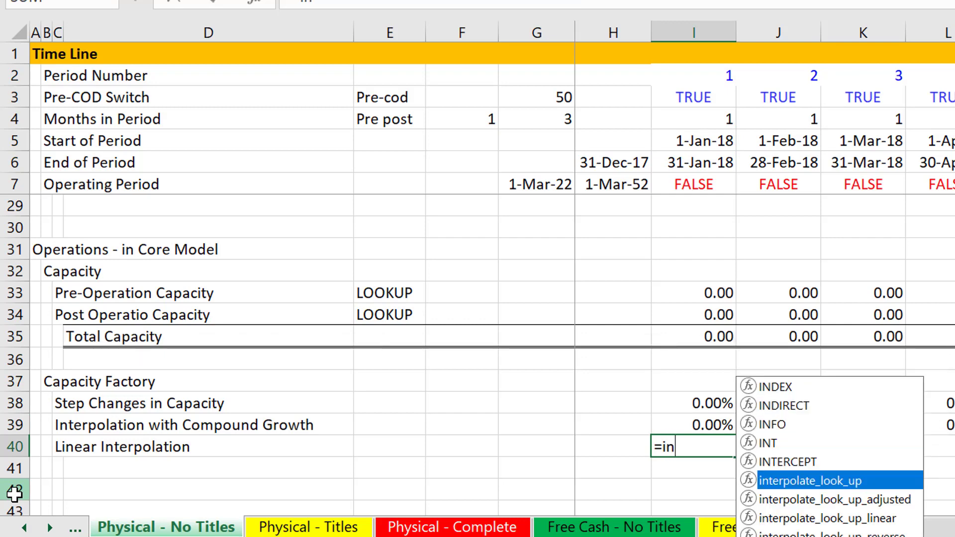
key("Down")
key("Down")
key("Tab")
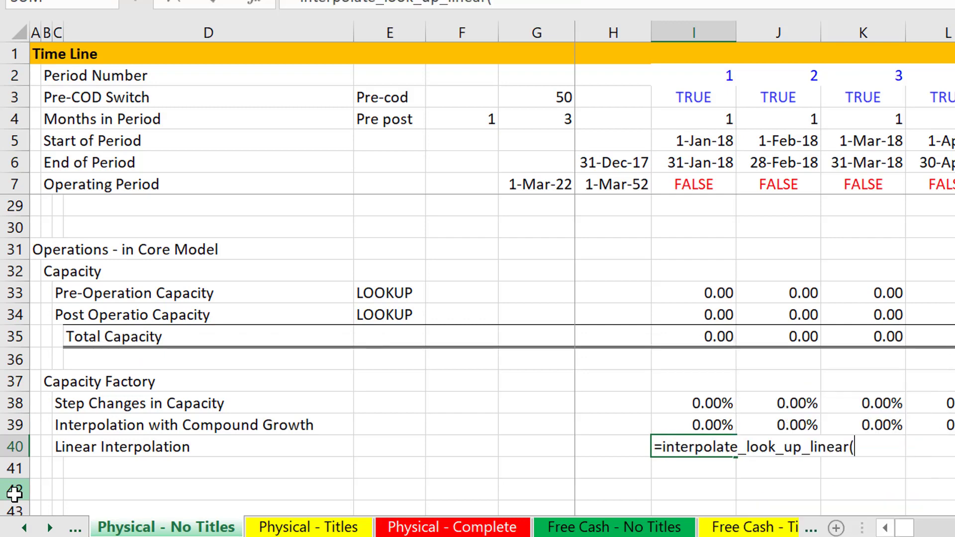
left_click(670, 146)
type(",")
key("Up")
key("Up")
key("Up")
key("Up")
key("Up")
key("Up")
key("Up")
key("Up")
key("Up")
key("Up")
key("Up")
key("Up")
key("Up")
key("Up")
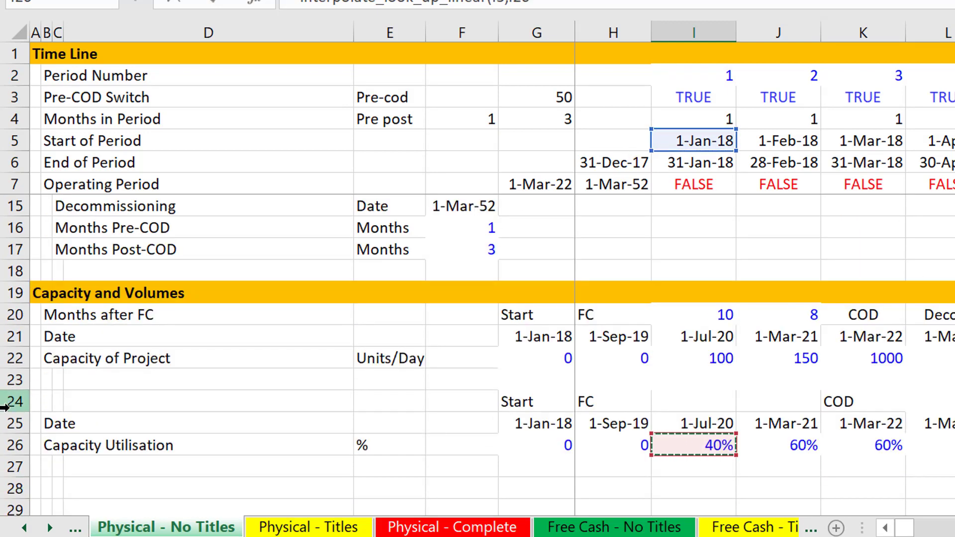
left_click(9, 423)
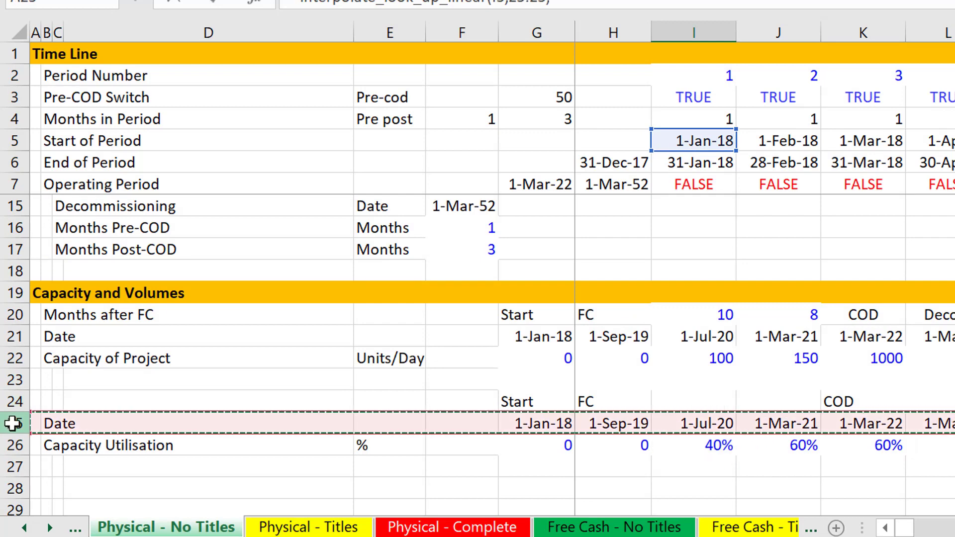
left_click(19, 445)
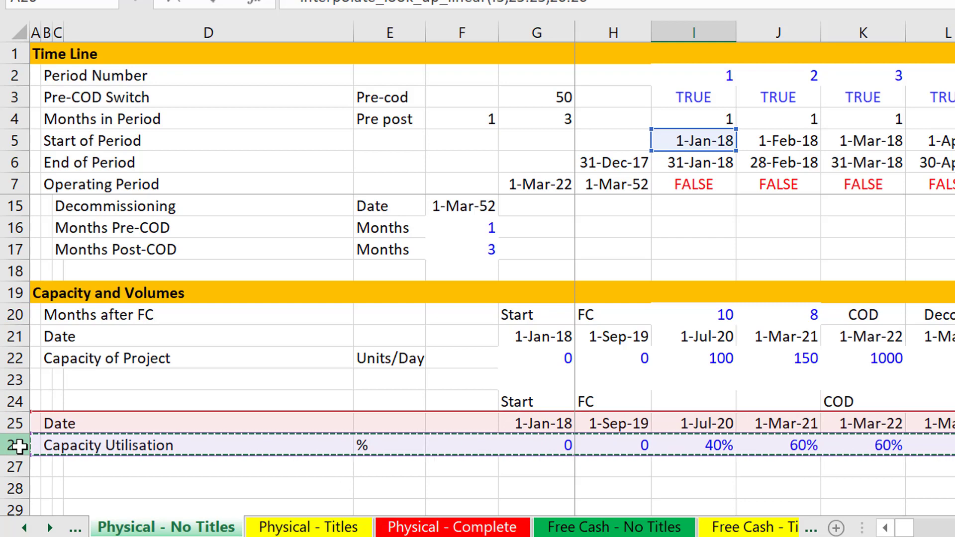
key("Return")
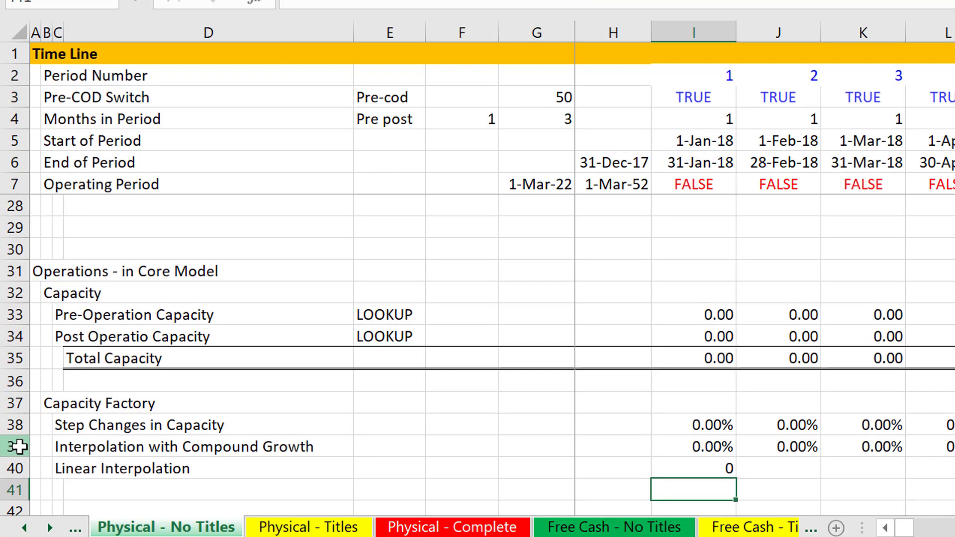
- Fill the linear interpolation across all periods and check values rising from 36.05% to 45.10%
key("Up")
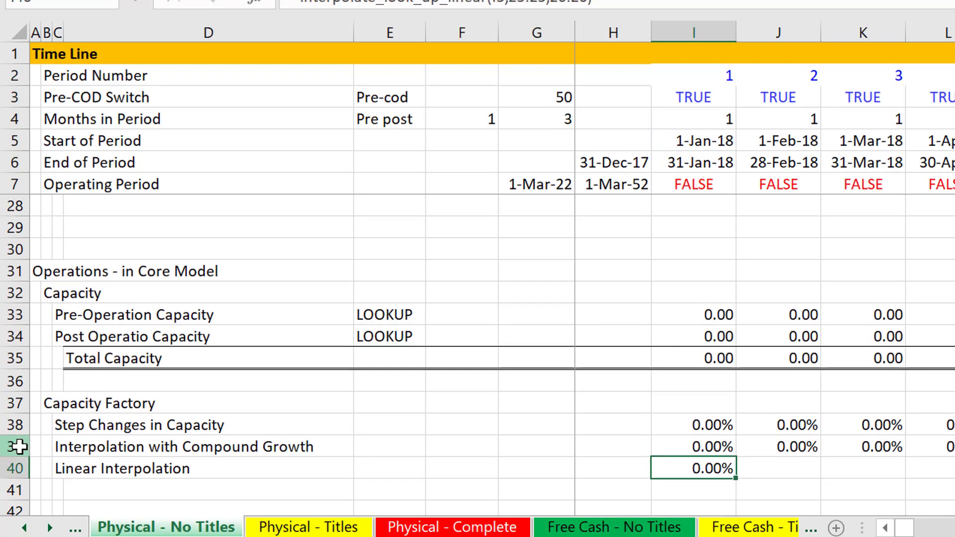
key("shift+Right")
key("shift+Right")
key("shift+Right")
key("ctrl+r")
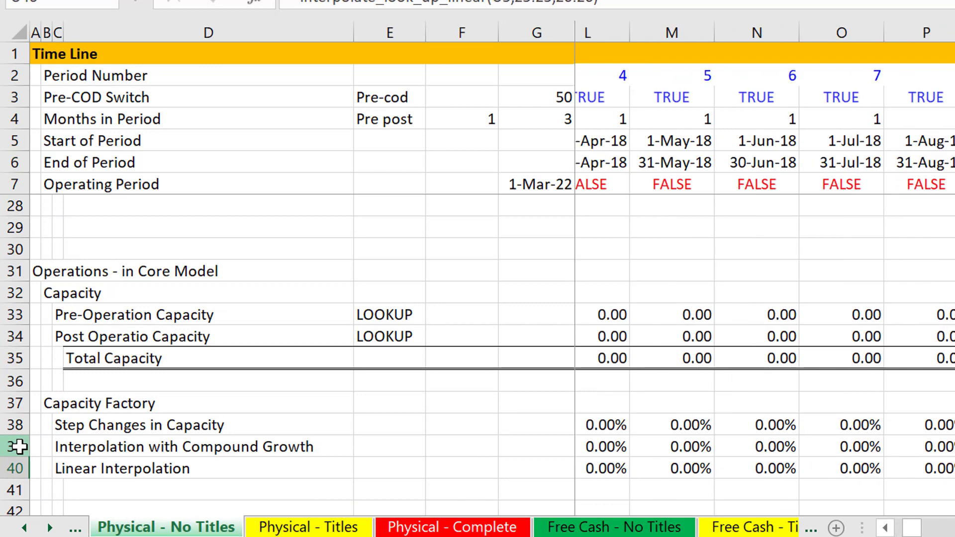
key("Right")
key("Right")
key("Right")
key("Right")
key("Right")
key("Right")
key("Right")
key("Right")
key("Right")
key("Right")
key("Right")
key("Right")
key("Right")
key("Right")
key("Right")
key("Right")
key("Right")
key("Right")
key("Right")
key("Right")
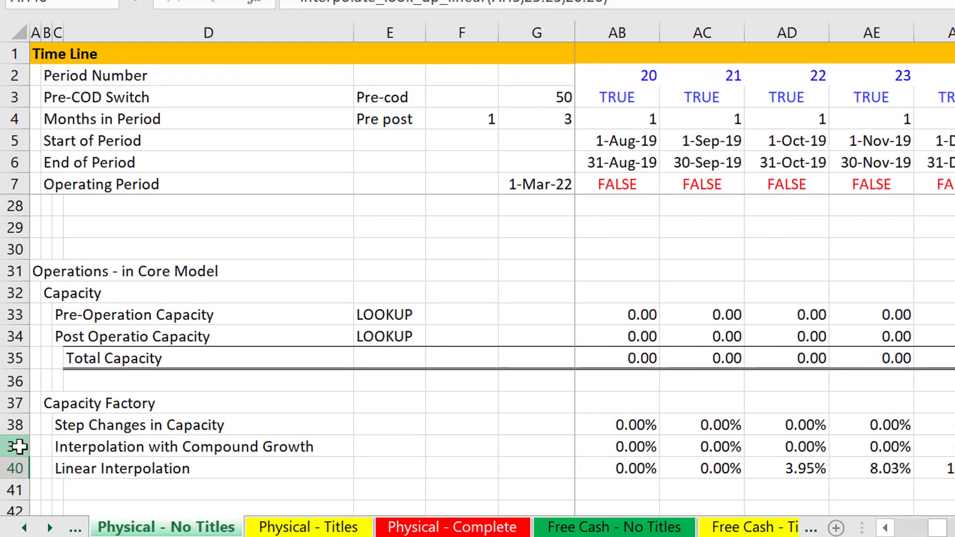
key("Right")
key("Right")
key("Right")
key("Right")
key("Right")
key("Right")
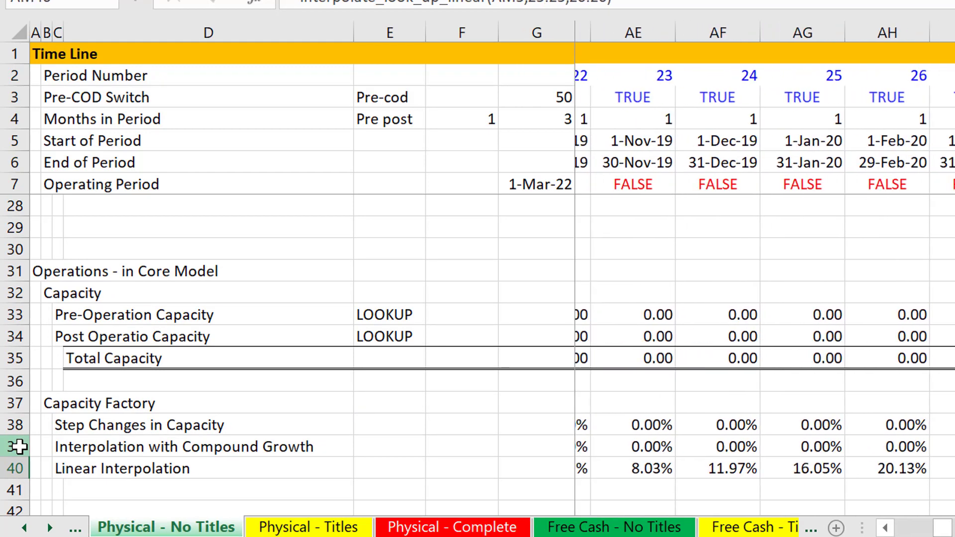
key("Right")
key("Right")
key("Right")
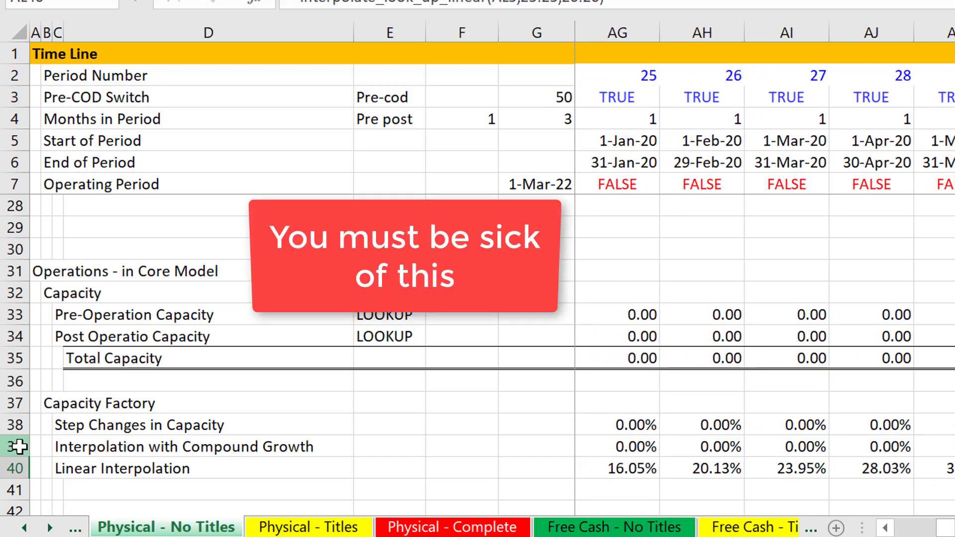
key("Right")
key("Right")
key("Right")
key("Right")
key("Right")
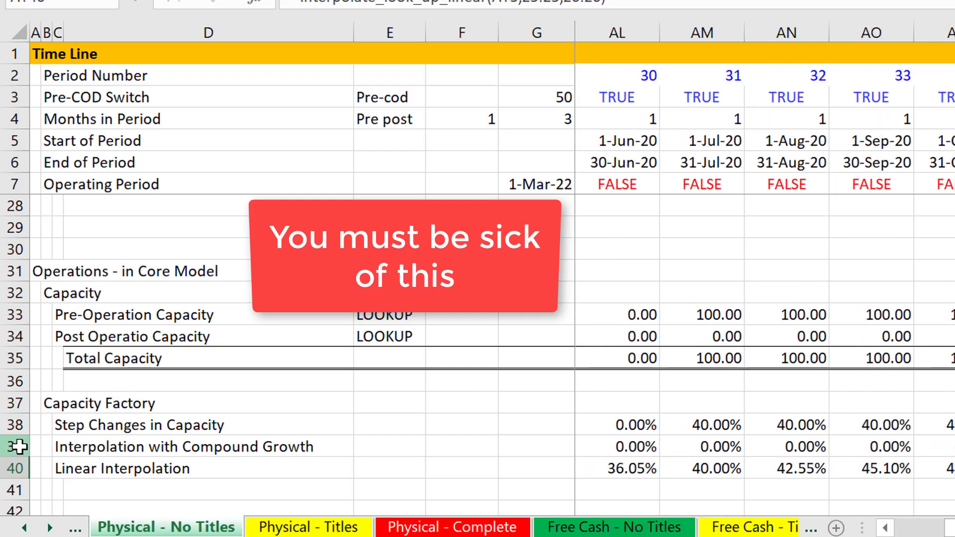
- Re-enter the compound growth formula in I39
key("Up")
key("Home")
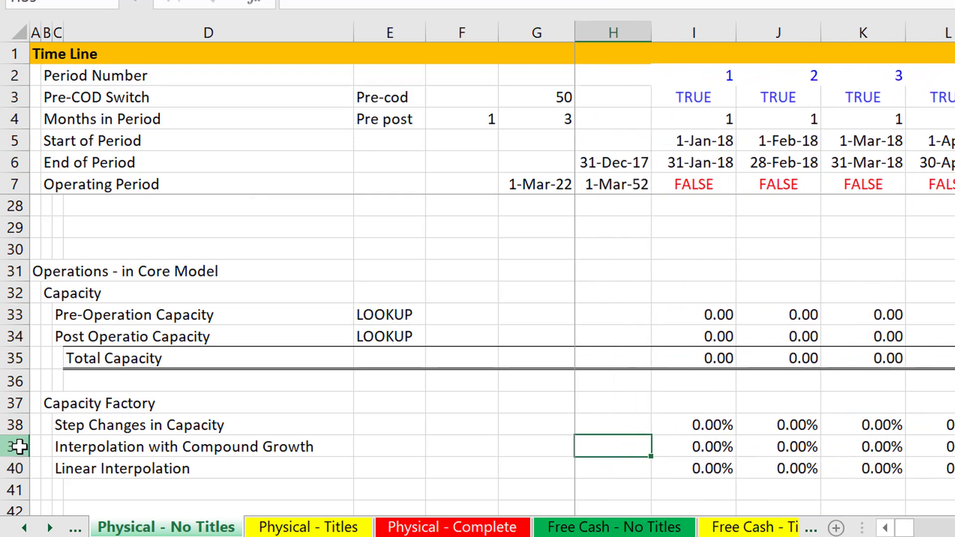
key("Right")
key("F2")
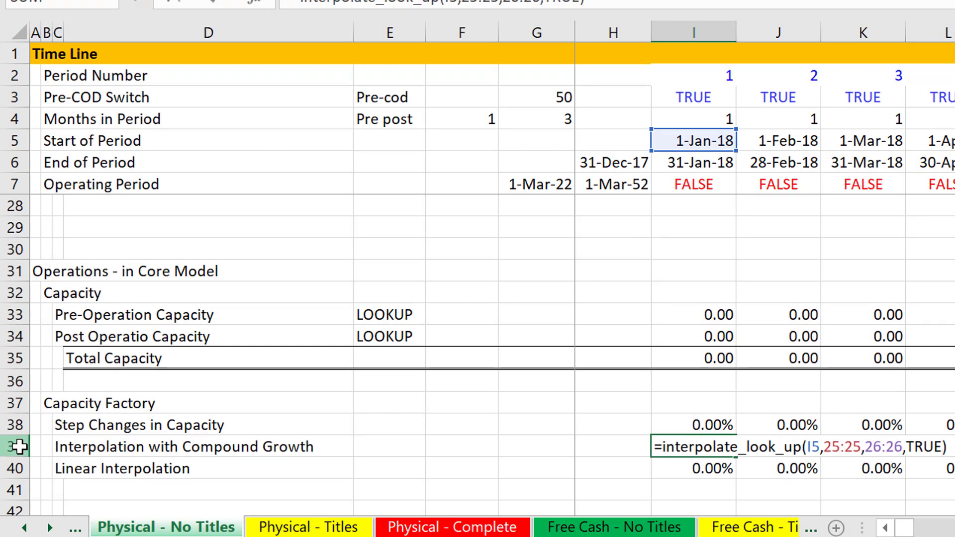
key("Return")
key("Up")
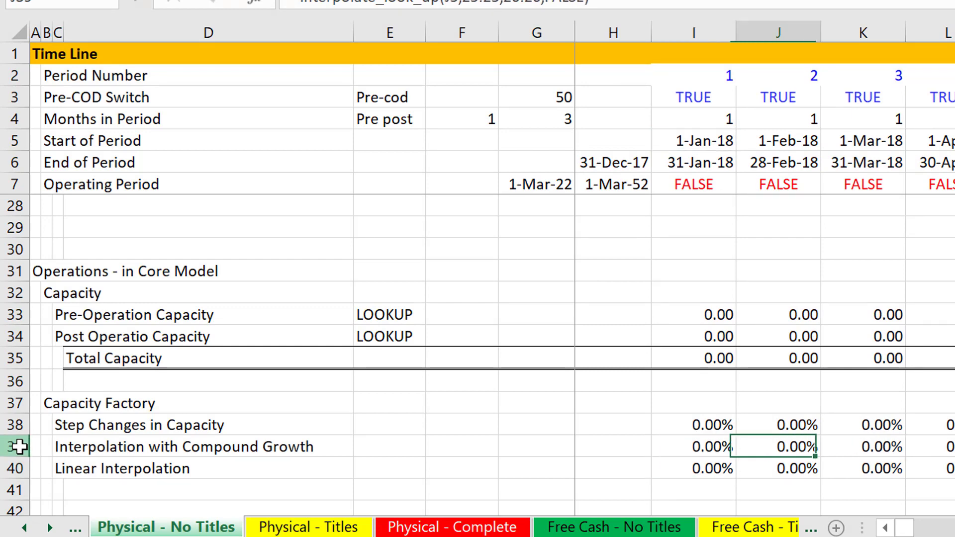
key("Right")
key("Right")
key("Right")
key("Right")
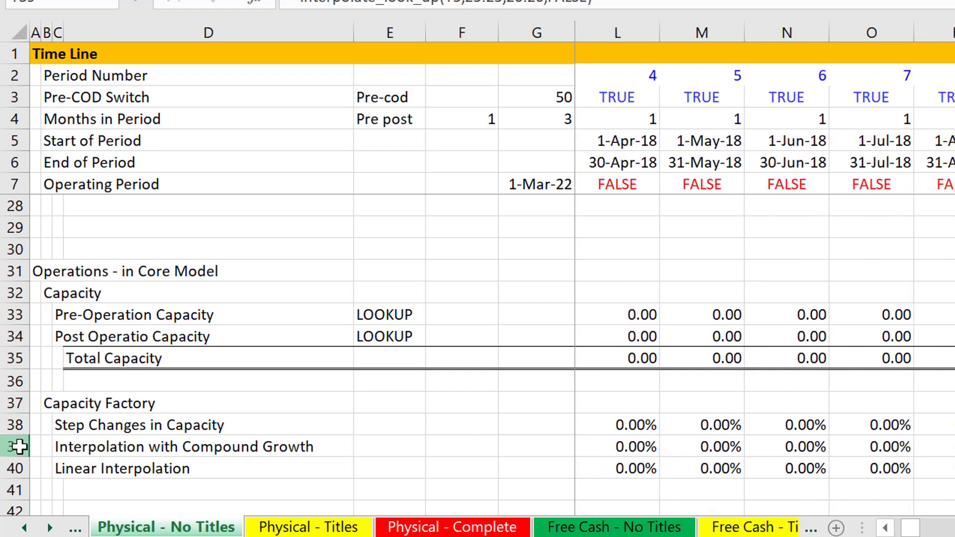
key("ctrl+Left")
key("ctrl+Left")
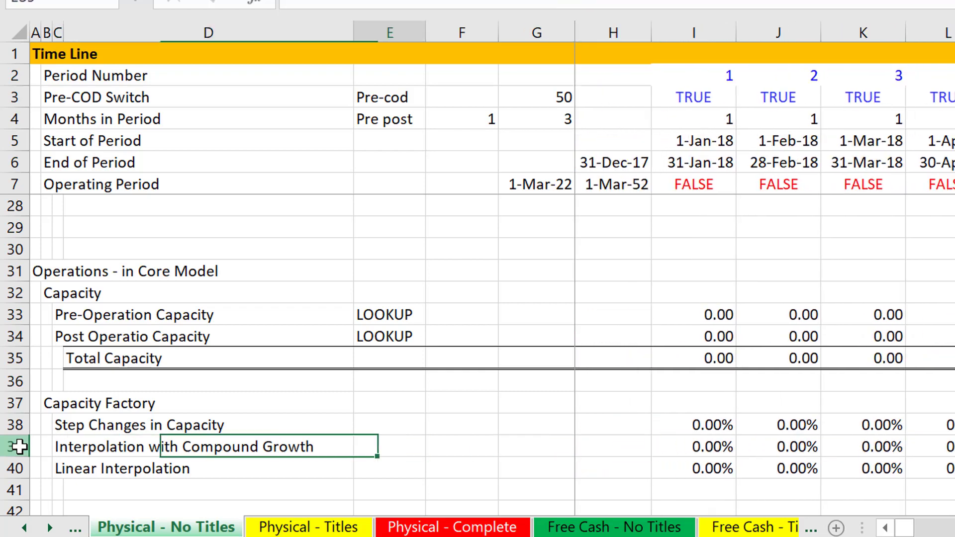
key("Right")
key("Right")
key("Right")
key("Right")
key("Right")
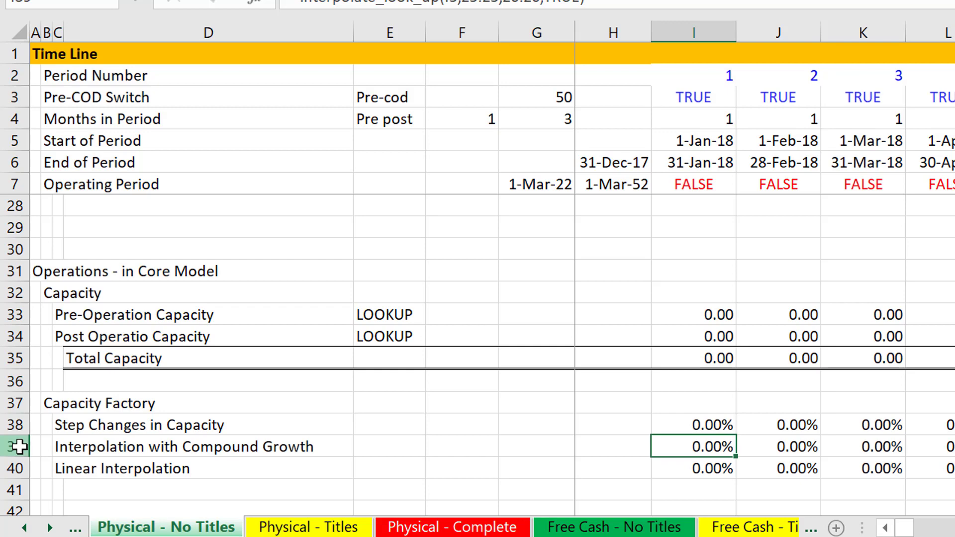
- Fill I39 across every period of row 39, check later results, then return to the capacity inputs
key("shift+ctrl+Right")
key("Right")
key("Right")
key("Right")
key("Right")
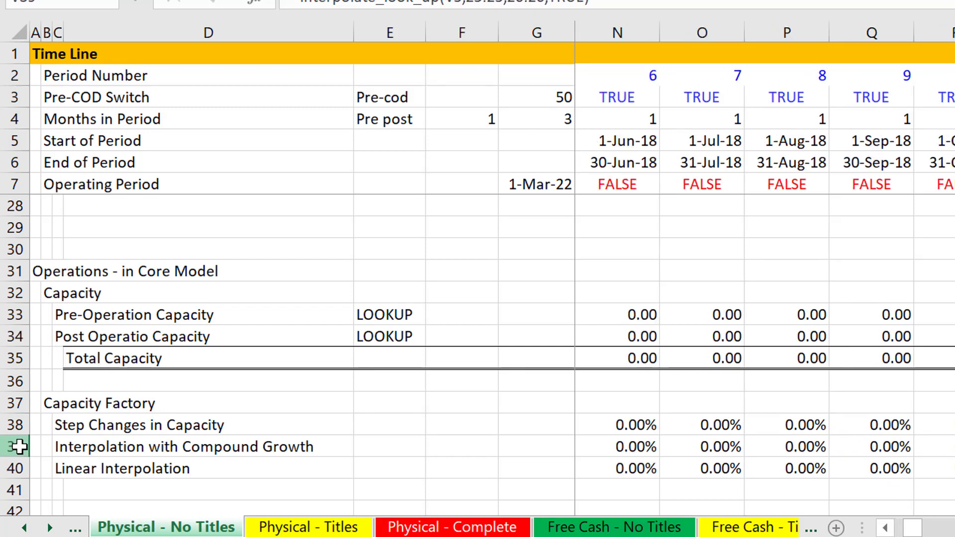
key("Right")
key("Right")
key("Right")
key("Right")
key("Right")
key("Right")
key("Right")
key("Right")
key("Right")
key("Right")
key("Right")
key("Right")
key("Right")
key("Right")
key("Right")
key("Right")
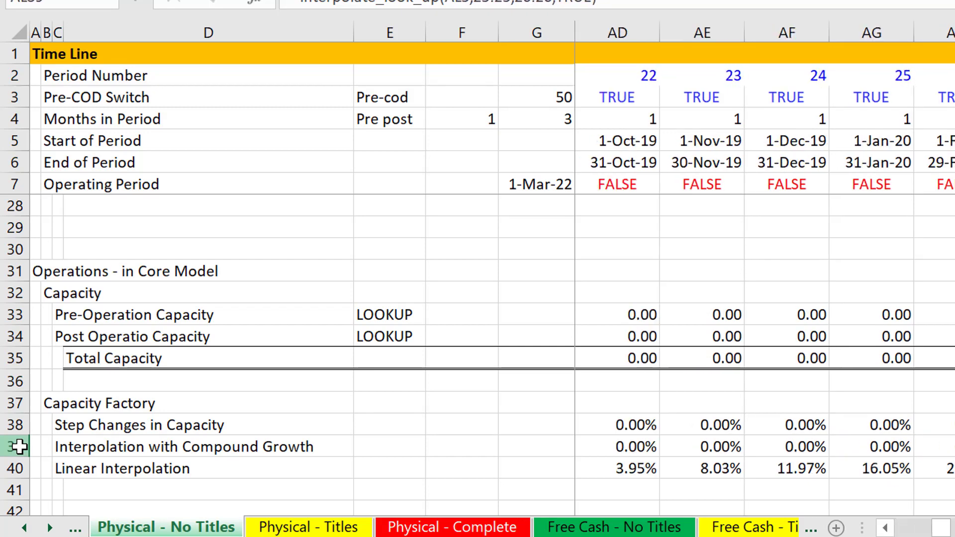
key("Right")
key("Right")
key("Right")
key("Right")
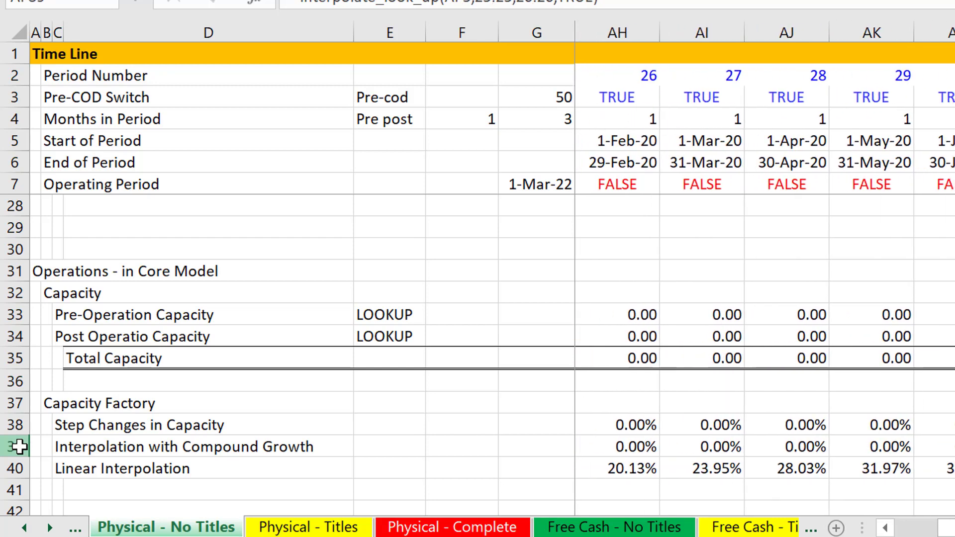
key("Left")
key("Left")
key("Left")
key("Page_Up")
key("Left")
key("Left")
key("Down")
key("Down")
key("Down")
key("Down")
key("Down")
- Label row 28 'Capacity Utilisasation Method' in B28
key("Up")
key("Left")
key("Left")
key("Left")
key("Left")
key("Left")
key("Left")
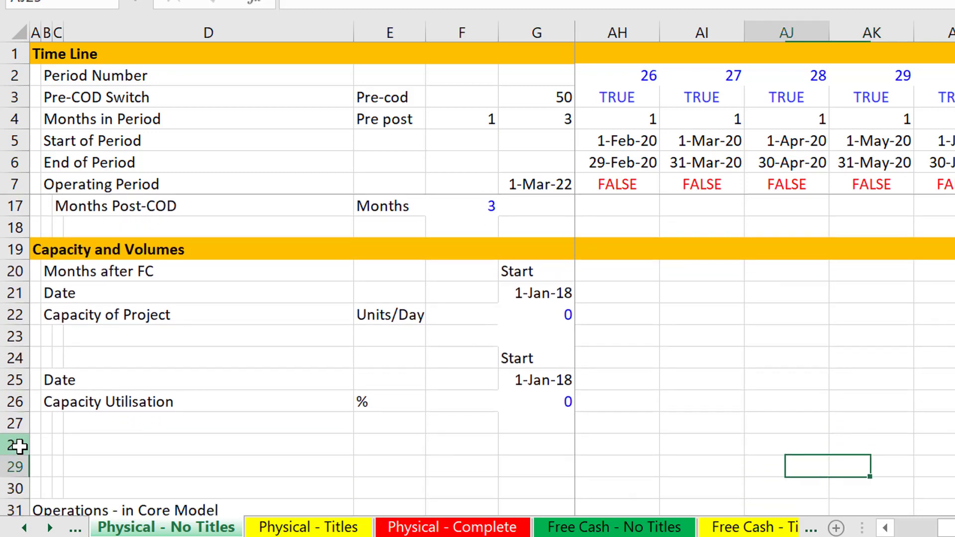
key("Left")
key("Left")
key("Left")
key("Left")
key("Left")
key("Left")
key("Left")
key("Left")
key("Left")
key("Left")
key("Left")
key("Left")
key("Left")
key("Left")
key("Left")
key("Left")
key("Left")
key("Left")
key("Left")
key("Left")
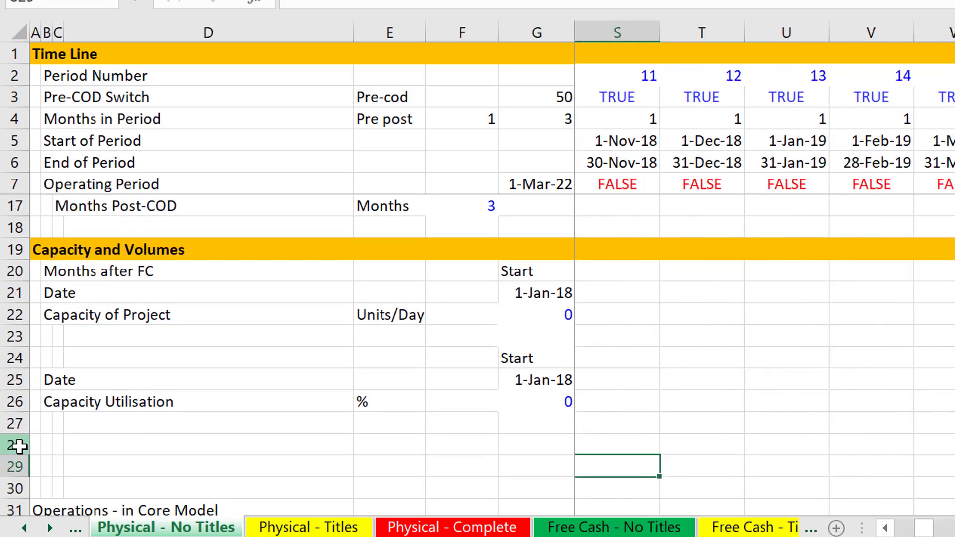
key("Left")
key("Left")
key("Up")
key("Left")
type("Capacit")
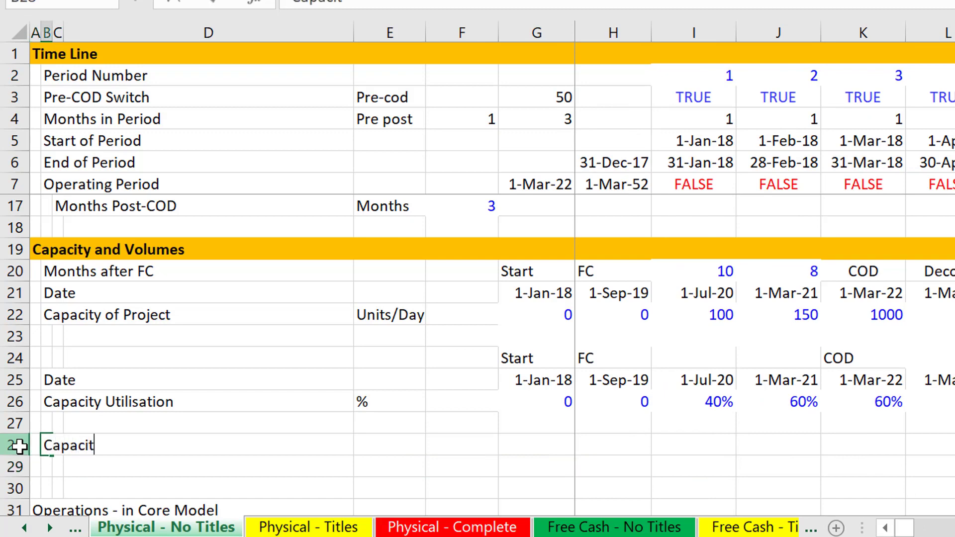
type("y Utilisa")
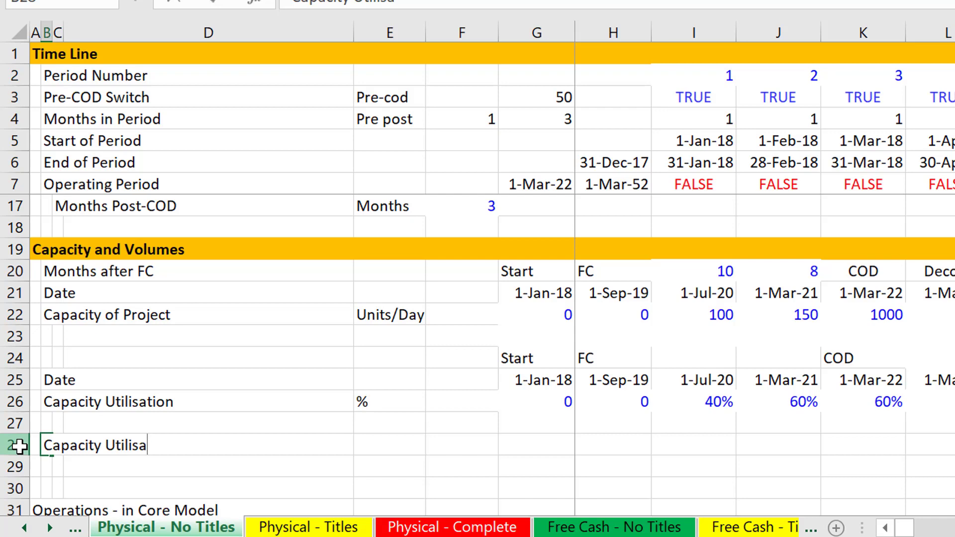
type("sation MEth")
key("BackSpace")
key("BackSpace")
key("BackSpace")
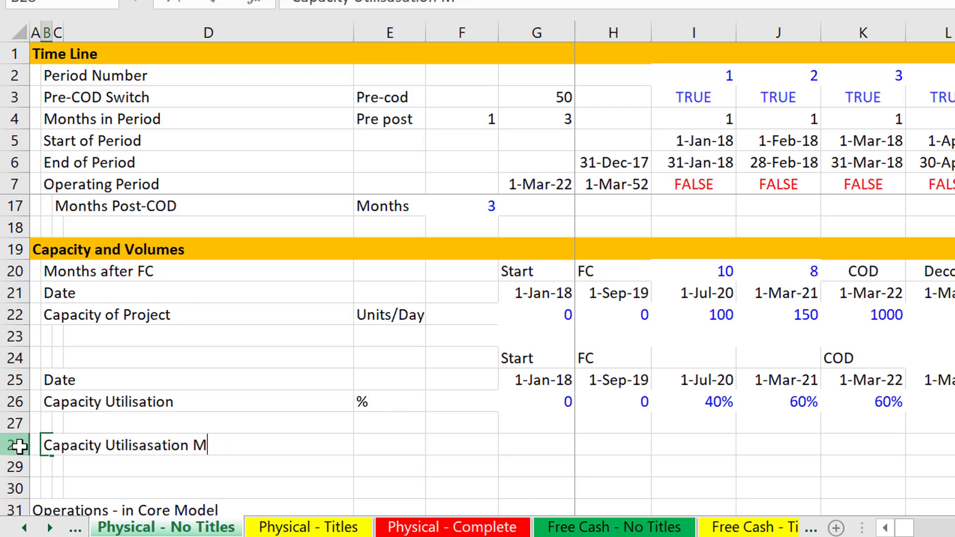
type("t")
key("BackSpace")
type("ethod")
key("Return")
- Set its unit to Code in E28 and its value to 1 in F28
key("Up")
key("Right")
key("Right")
key("Right")
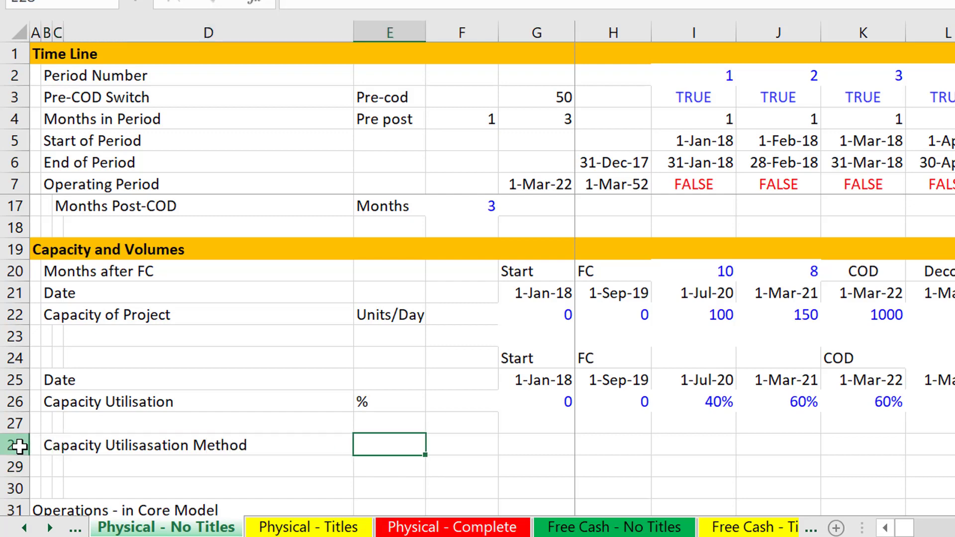
type("Code")
key("Return")
key("Up")
key("Right")
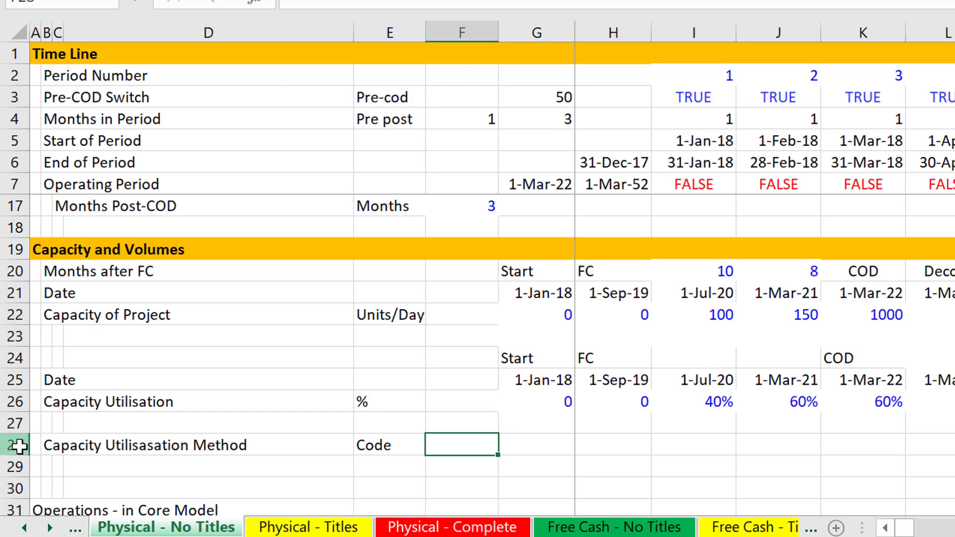
type("1")
key("Return")
key("Up")
key("Right")
key("Left")
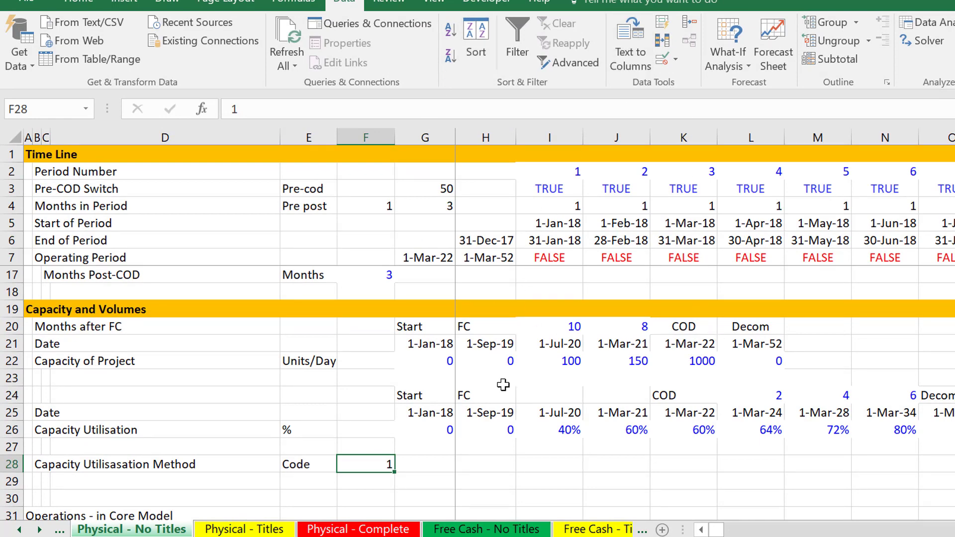
- Restrict F28 to a validation list of 1,2,3 and open its dropdown to test it
key("alt+d")
key("l")
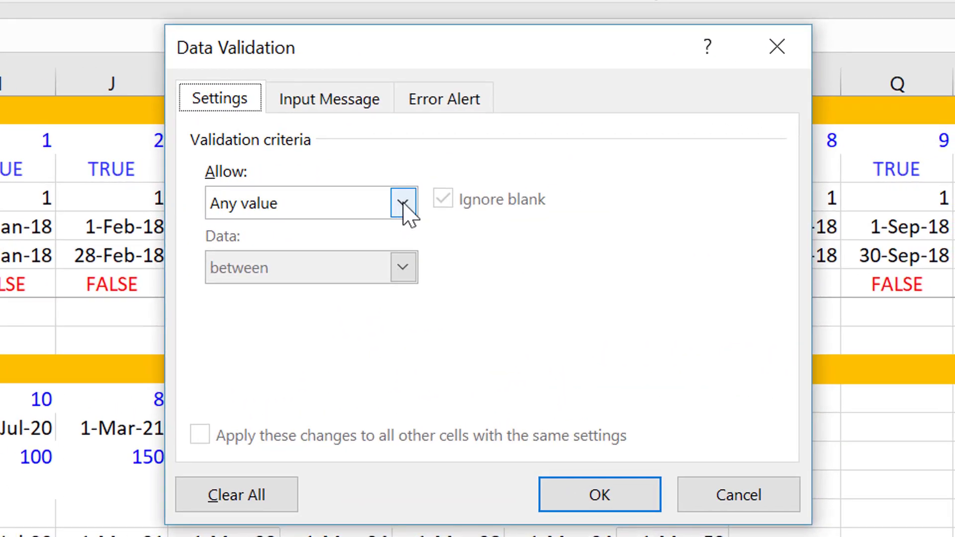
left_click(403, 202)
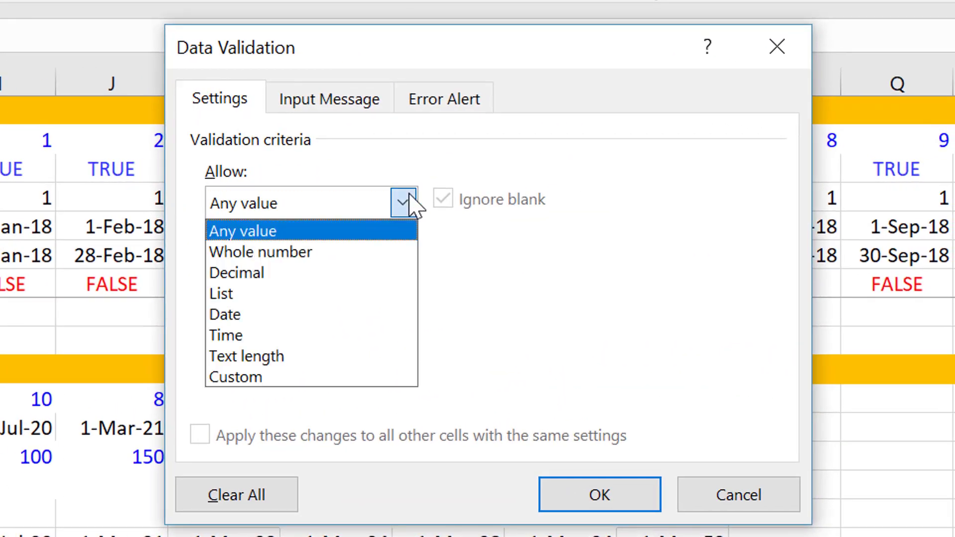
left_click(276, 297)
left_click(230, 330)
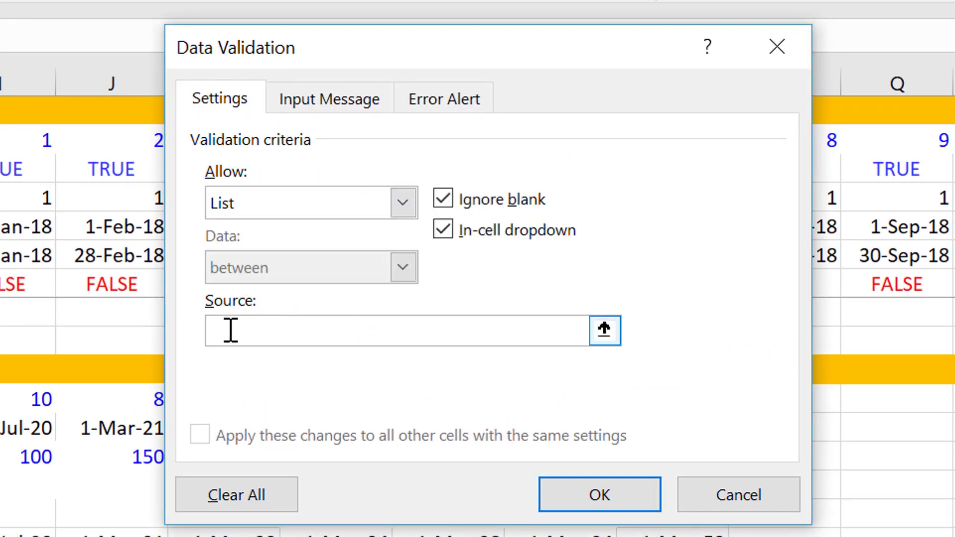
type("1,2,3")
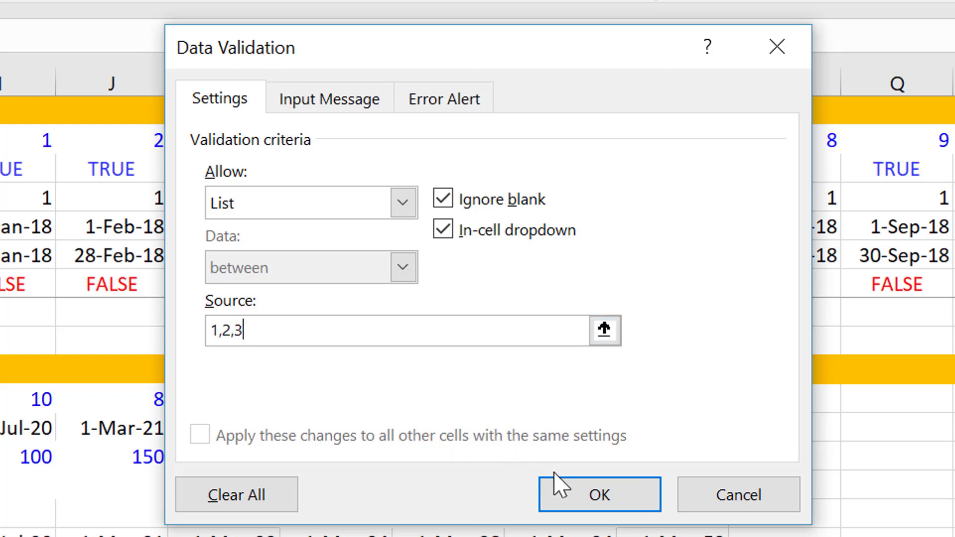
left_click(582, 508)
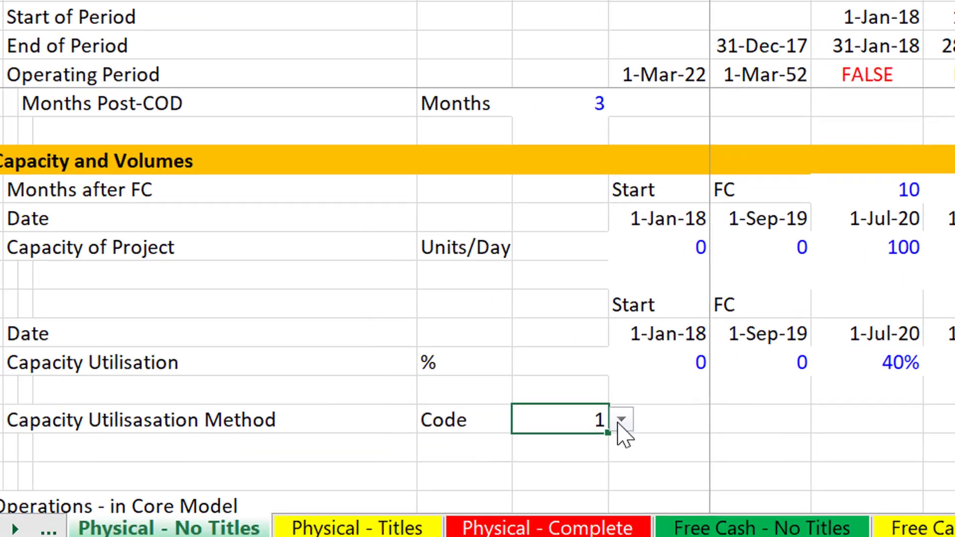
left_click(623, 418)
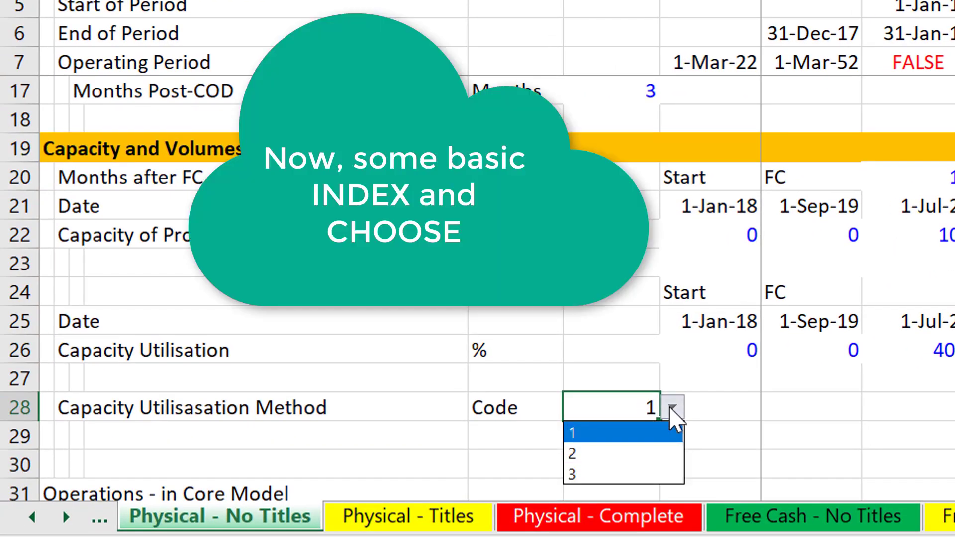
- Keep code 1, then enter =CHOOSE(F28,"Step","Interpolate growth","Interpolate Linear") in G28, removing the stray quote
left_click(671, 406)
left_click(670, 408)
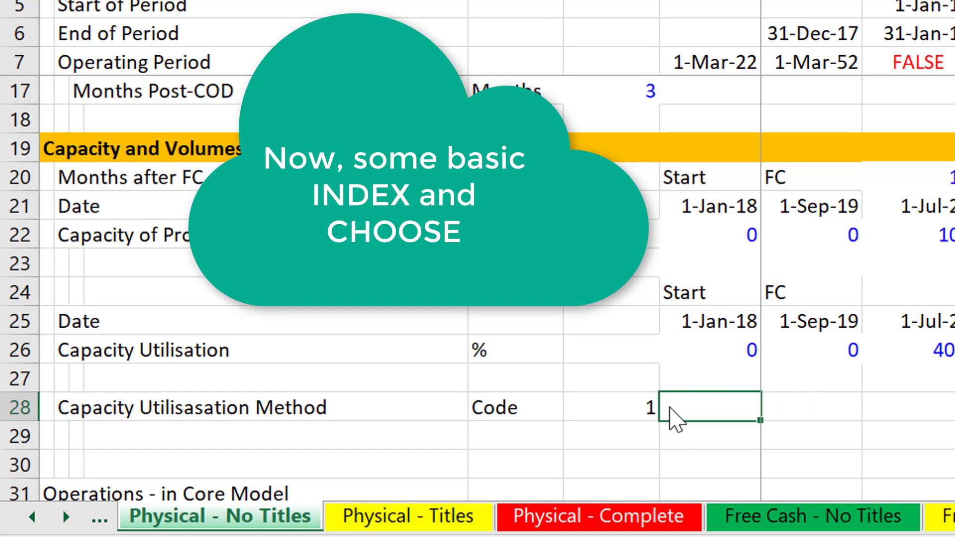
type("=c")
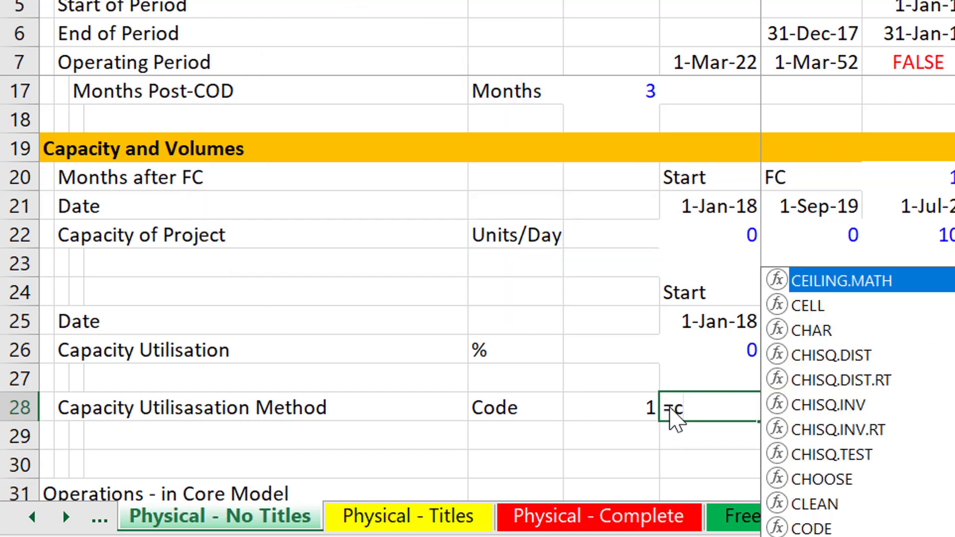
type("jj")
key("BackSpace")
key("BackSpace")
key("BackSpace")
type("c")
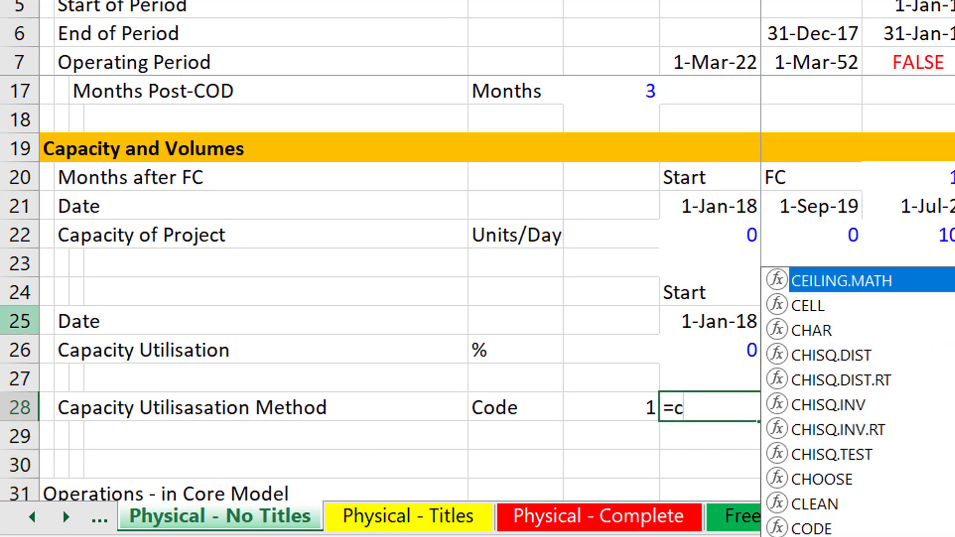
type("hoo")
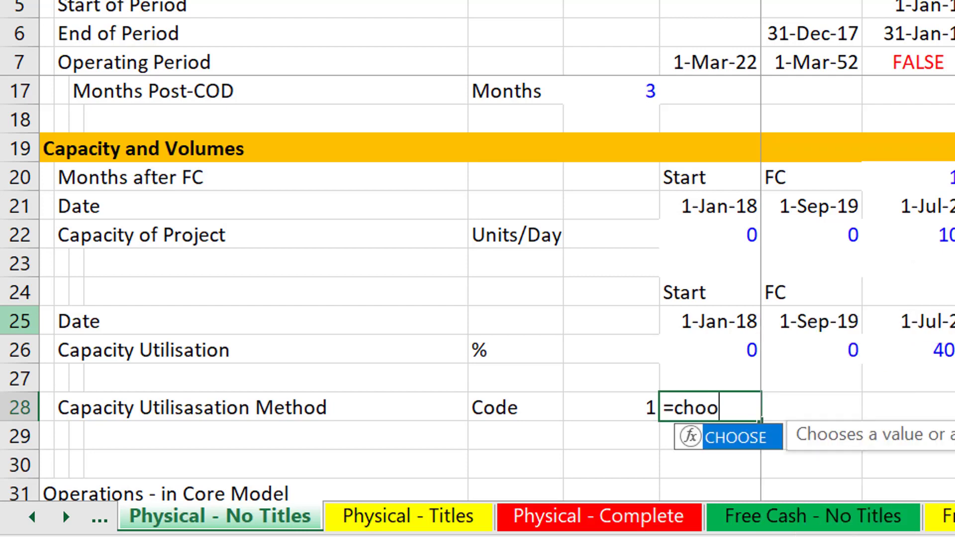
key("Tab")
key("Left")
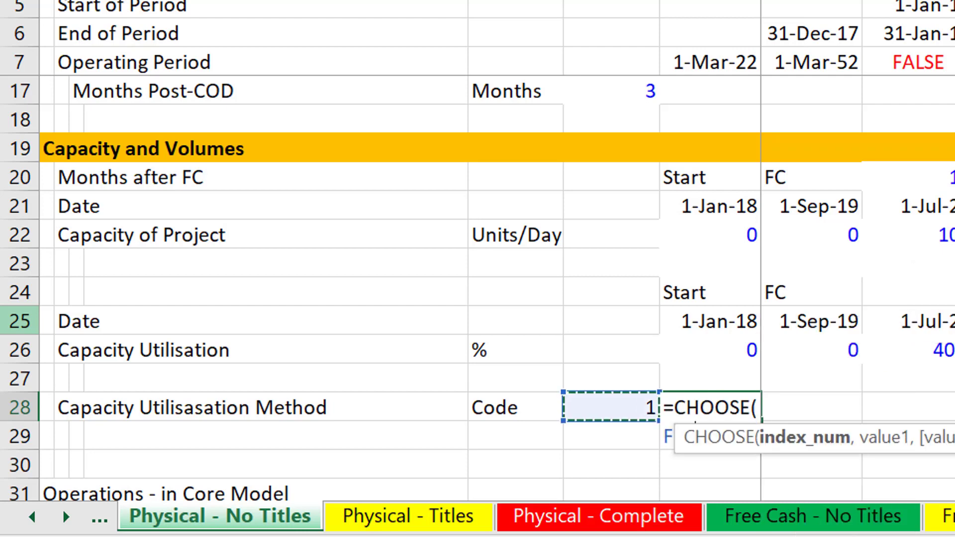
type(",")
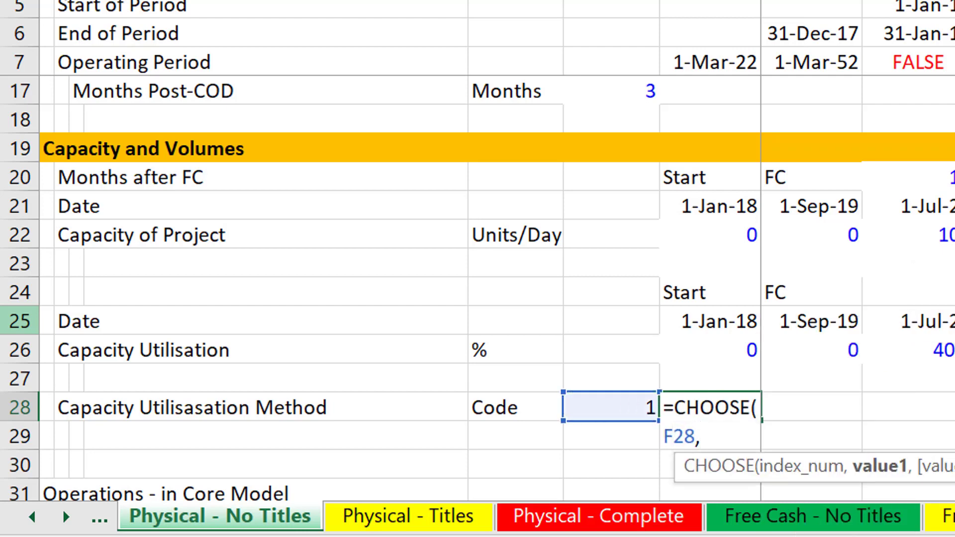
type("\"\"Step")
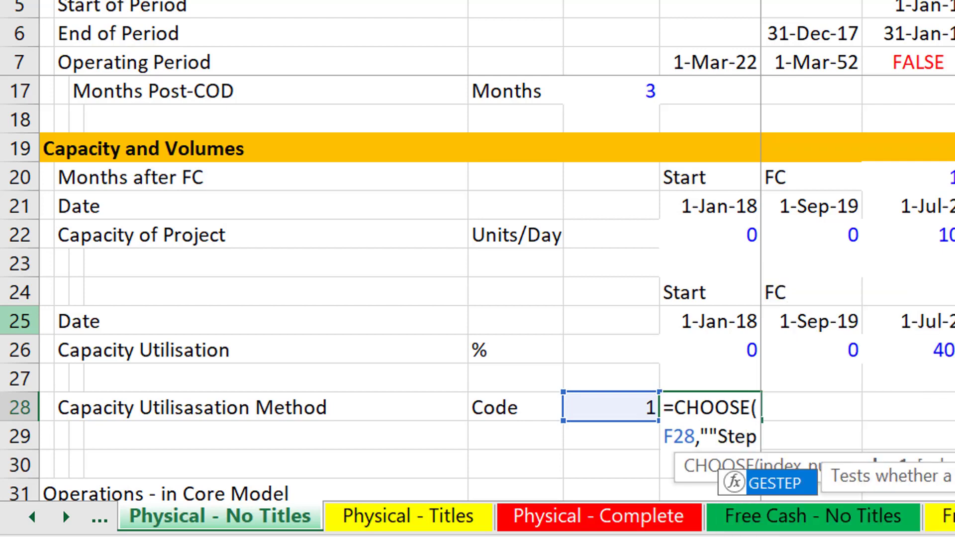
type("\",\"")
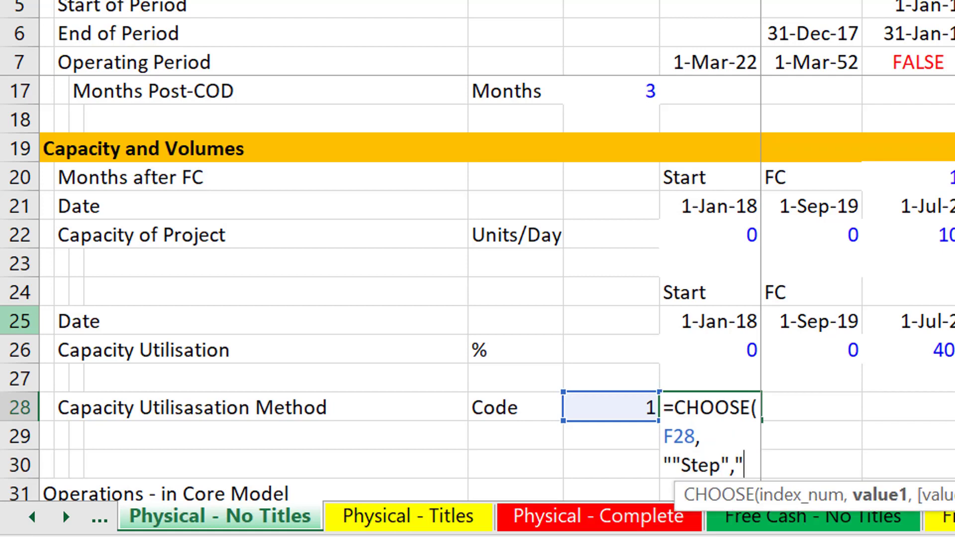
type("Interp")
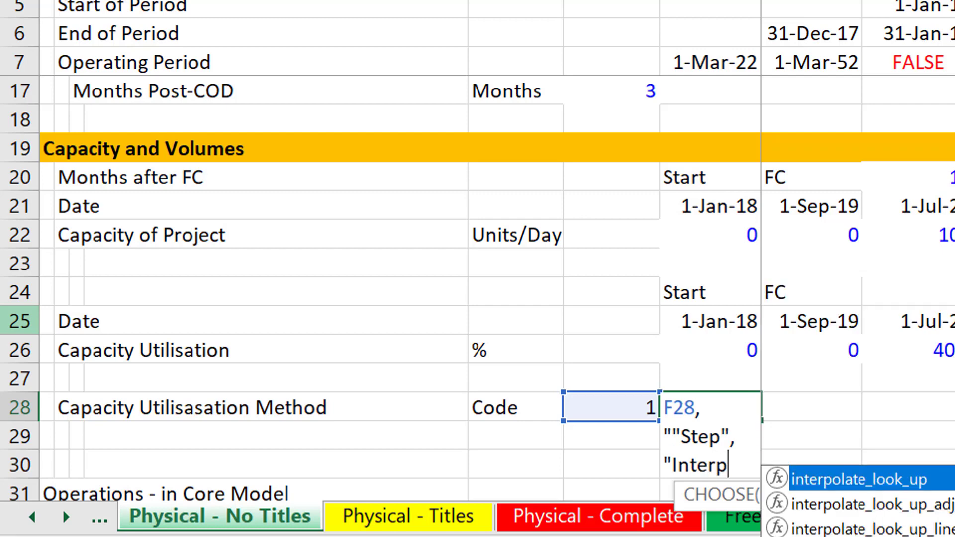
type("olate ")
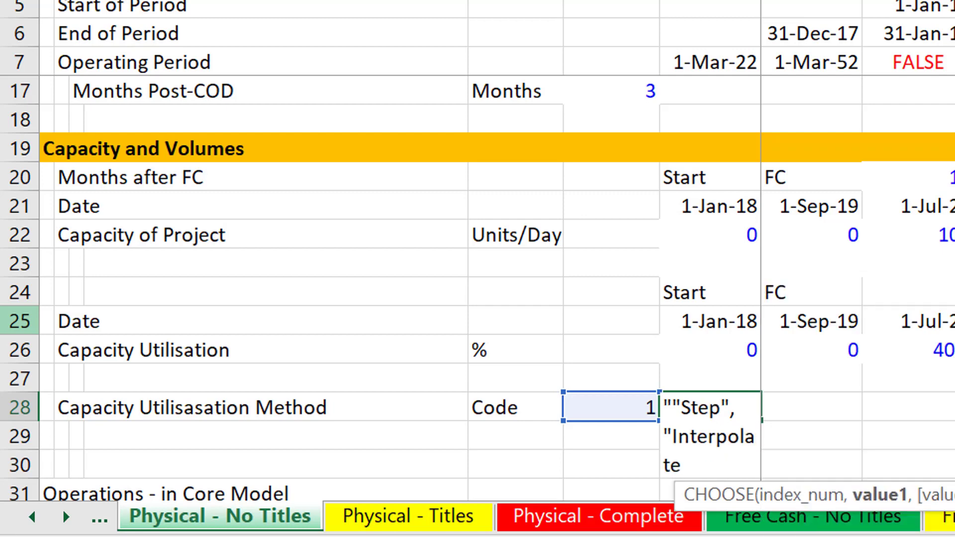
type("growth")
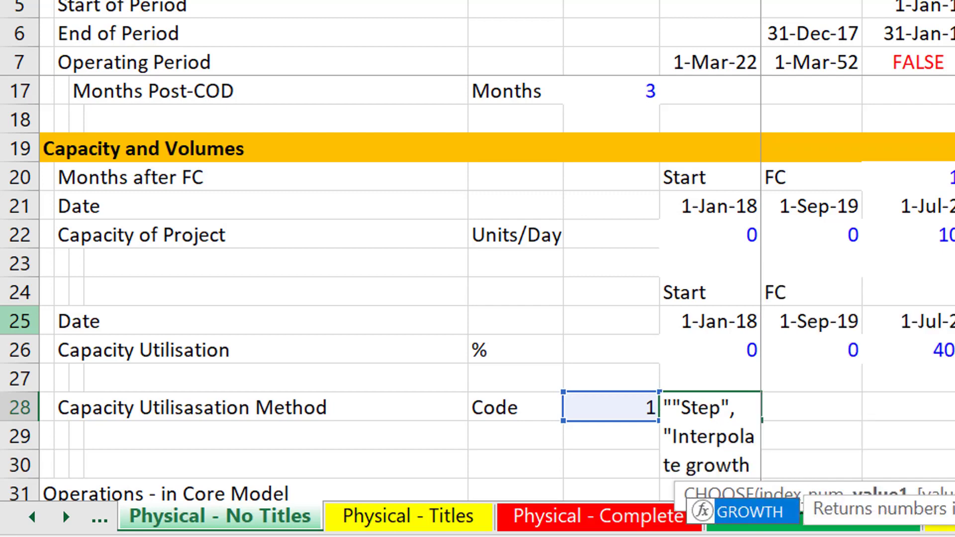
type("\",\"")
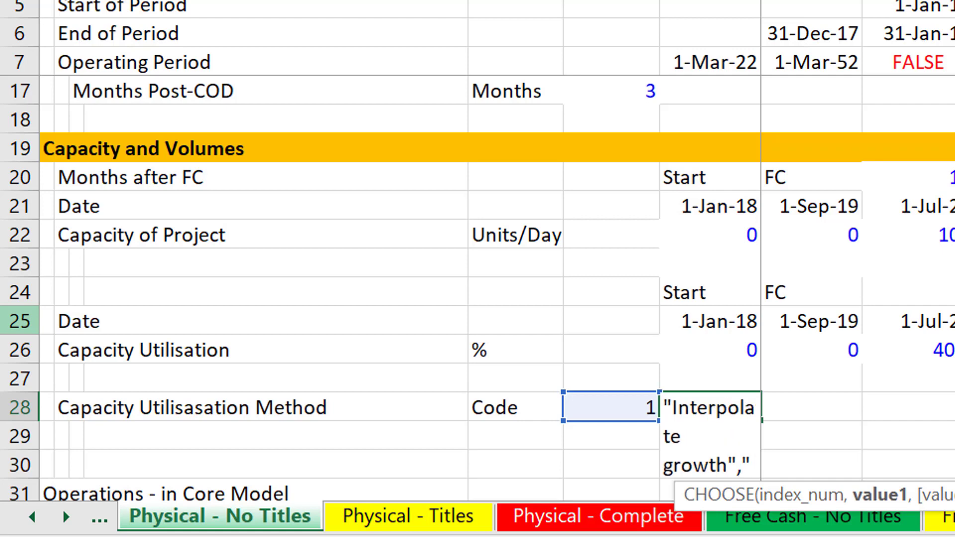
type("Interp")
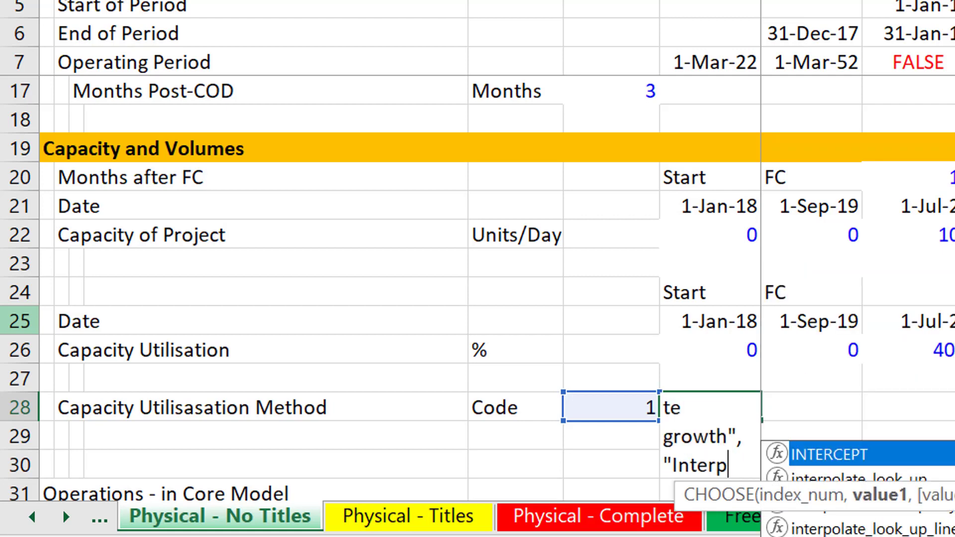
type("olate Lin")
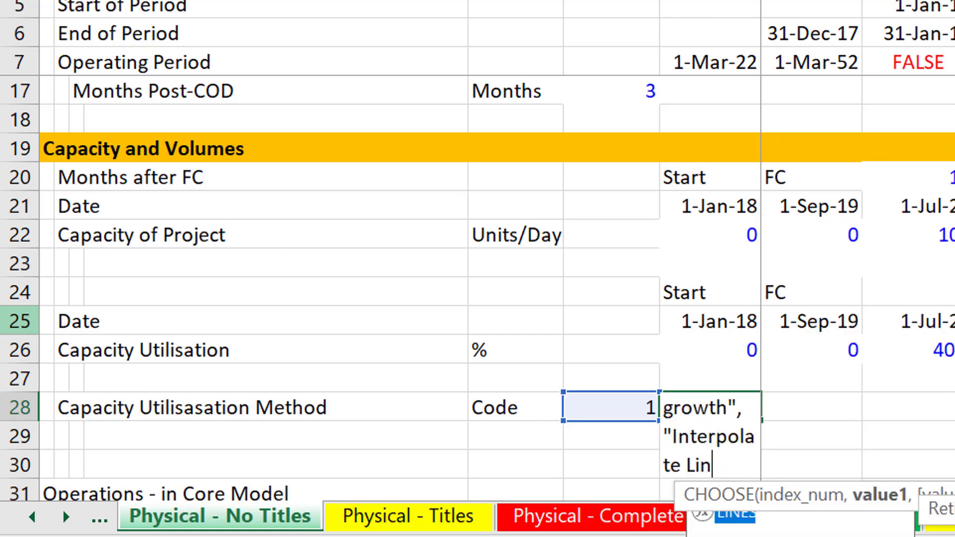
type("ear\"")
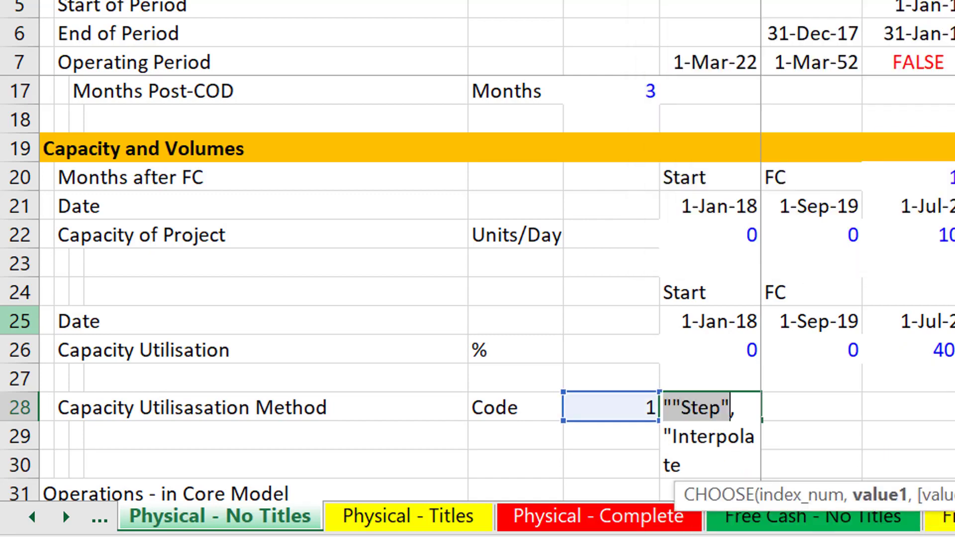
key("Return")
key("Return")
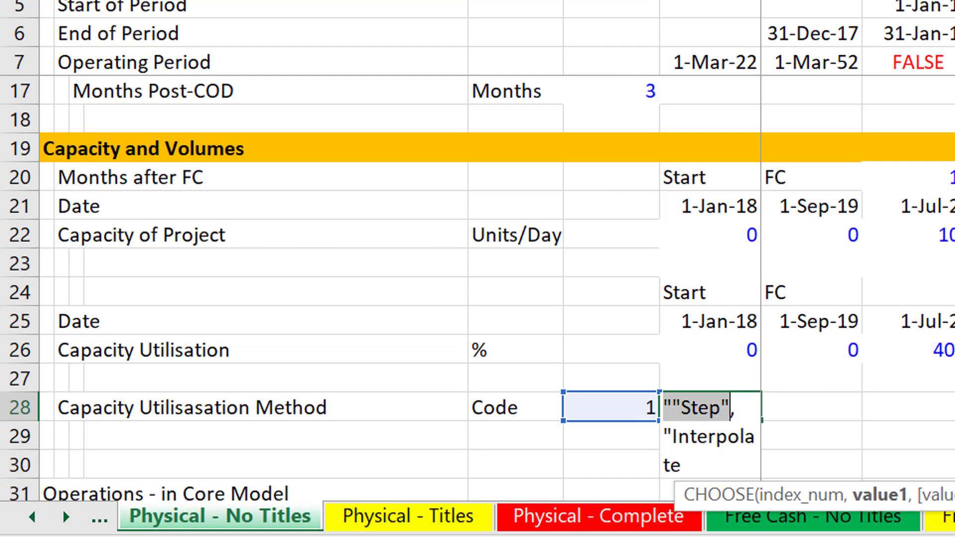
key("End")
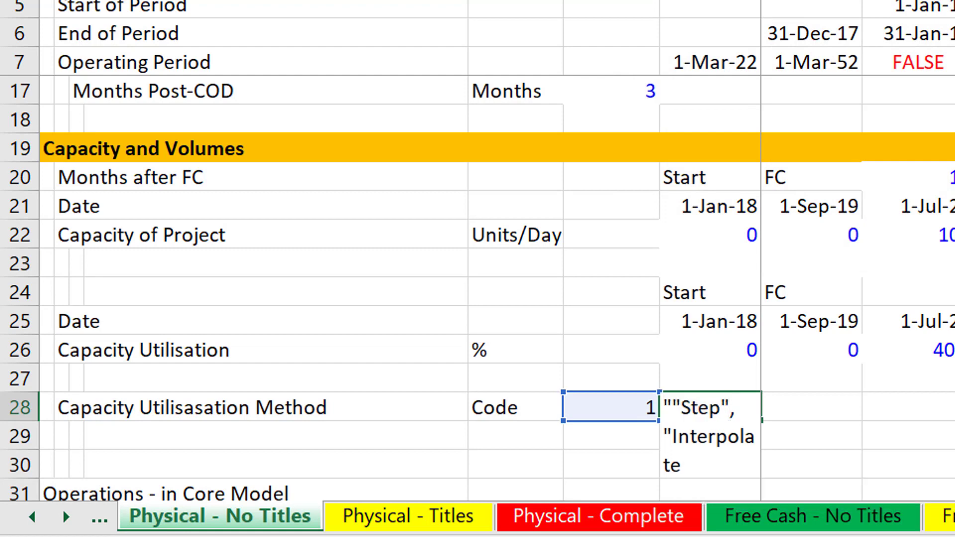
key("BackSpace")
key("Return")
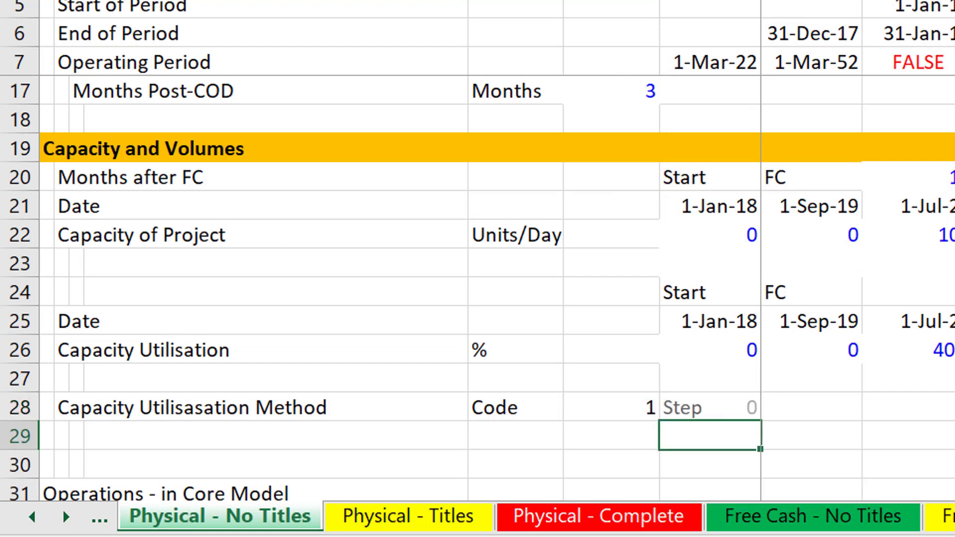
- Change the method code in F28 to 2
key("Up")
key("Left")
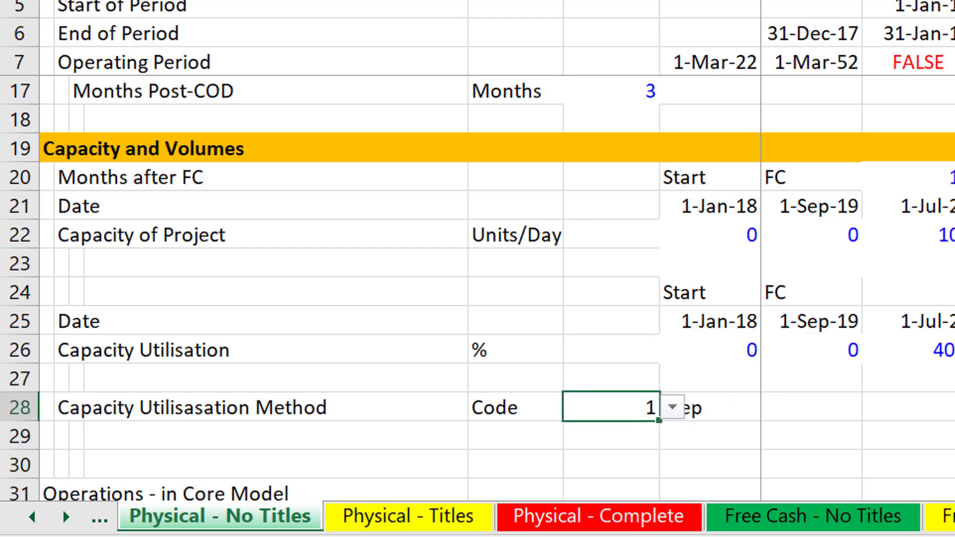
type("2")
key("Return")
key("Return")
- Number the Step Changes, Compound Growth and Linear Interpolation rows 1, 2 and 3
key("Down")
key("Down")
key("Down")
key("Down")
key("Down")
key("Down")
key("Down")
key("Down")
key("Down")
key("Down")
key("Down")
key("Up")
key("Up")
key("Up")
key("Up")
key("Up")
key("Up")
key("Up")
key("Up")
key("Up")
key("Up")
key("Up")
key("Up")
key("Up")
key("Up")
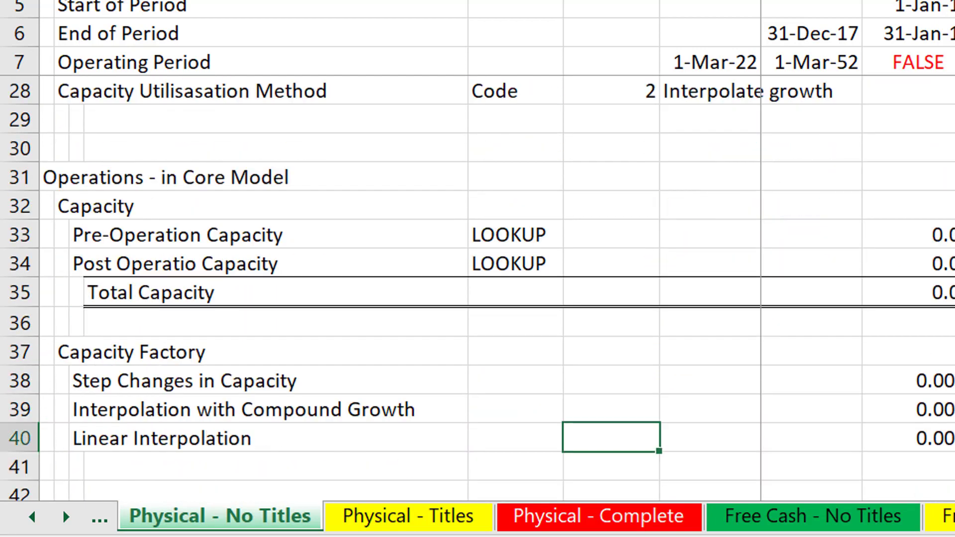
key("Down")
key("Down")
key("Down")
key("Down")
key("Down")
key("Down")
key("Down")
key("Down")
key("Down")
key("Down")
key("Down")
key("Down")
key("Down")
key("Down")
key("Down")
key("Down")
key("Down")
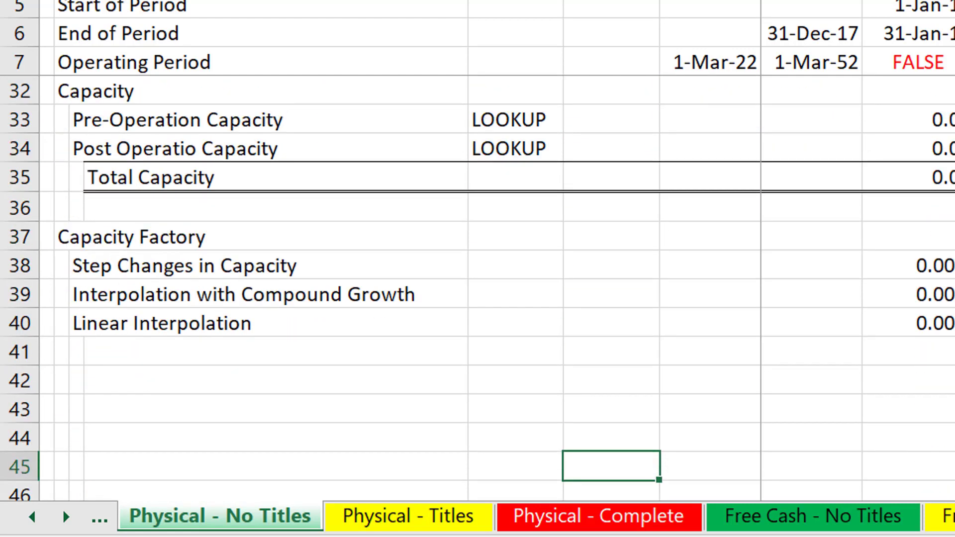
key("Up")
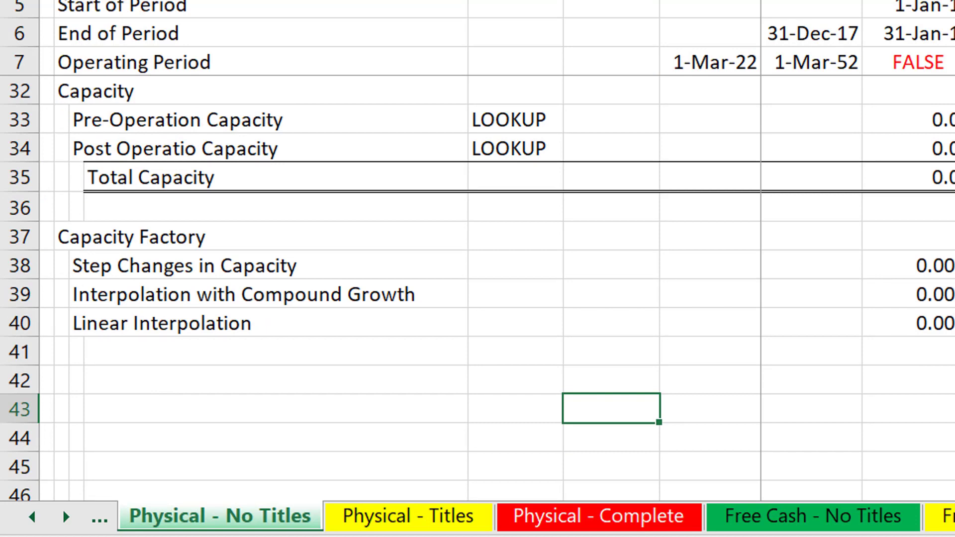
key("Up")
key("Up")
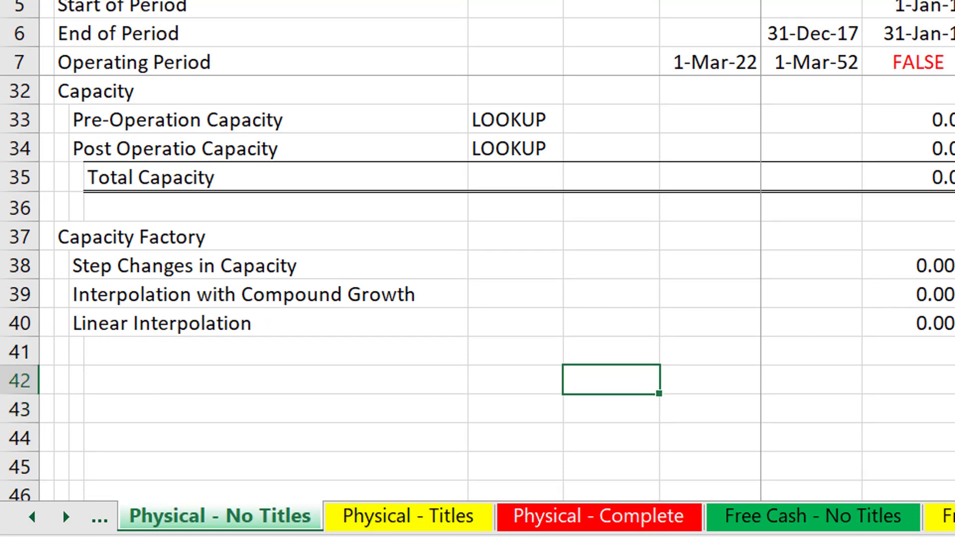
key("Left")
key("Up")
key("Up")
key("Up")
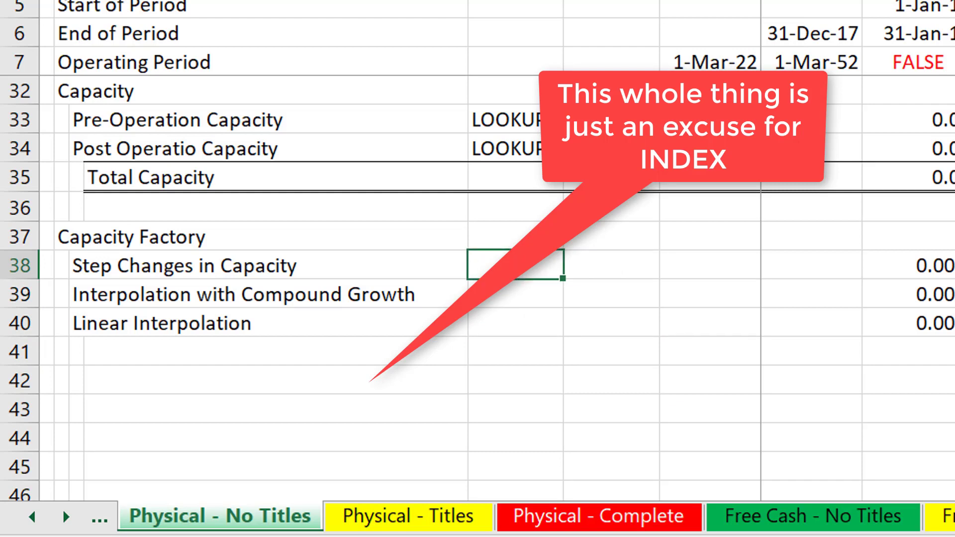
key("Right")
type("1")
key("Return")
type("2")
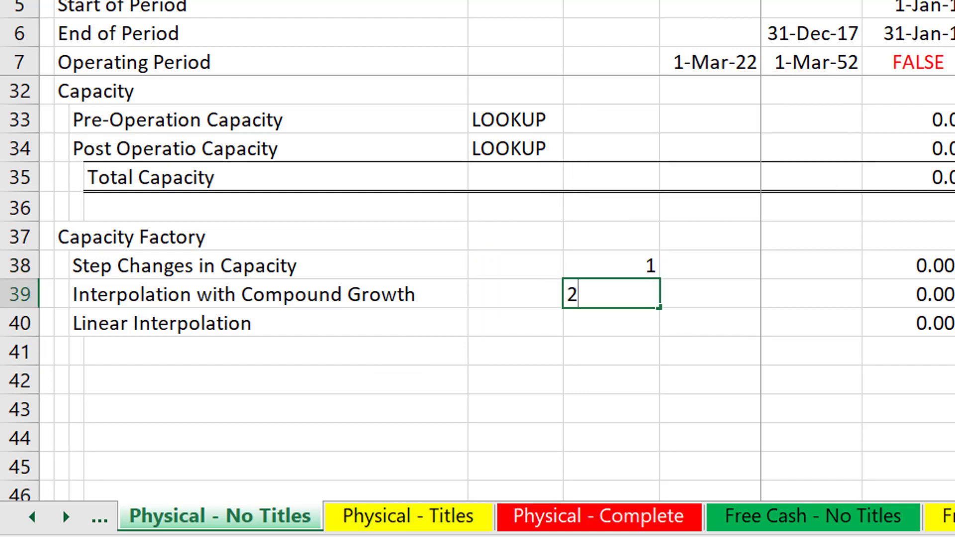
key("Return")
type("3")
key("Return")
key("Down")
key("Down")
key("Up")
key("Left")
key("Left")
key("Left")
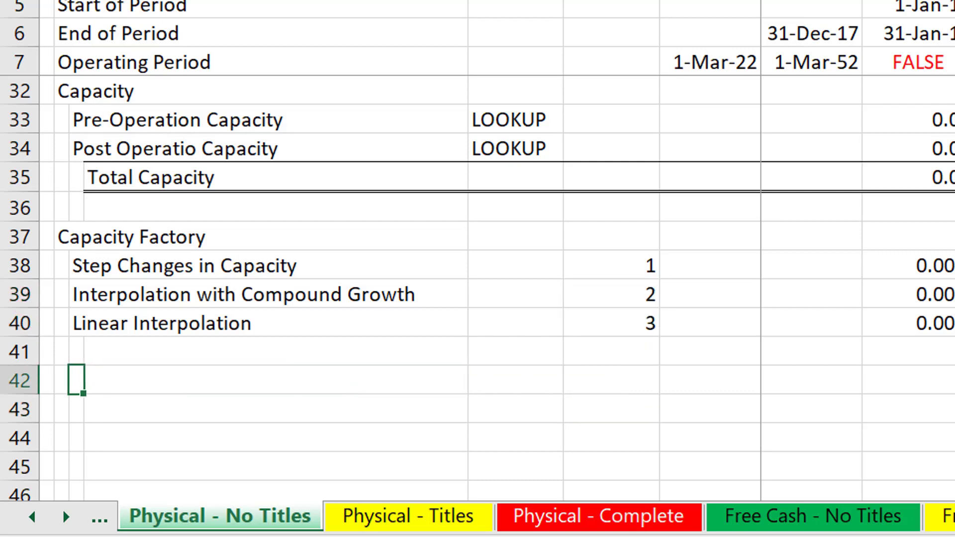
- Label B42 'Final Capacity Factor' and enter =LOOKUP(F28,F38:F40) in F42
type("Final Capaci")
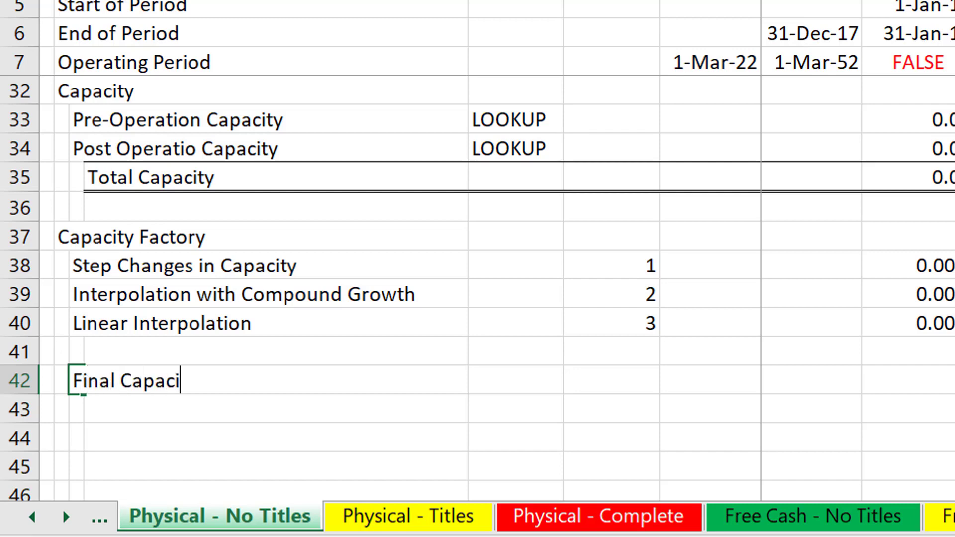
type("ty Factor")
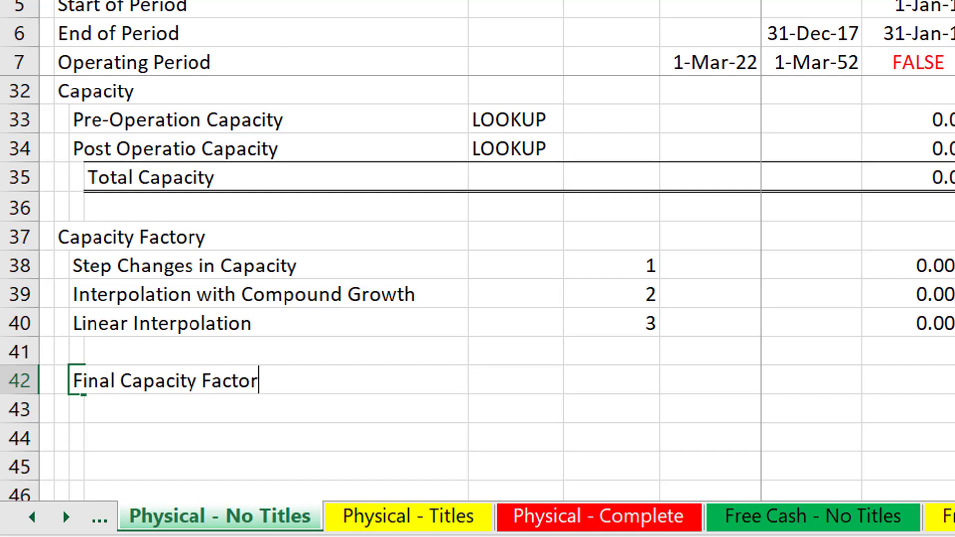
key("Right")
key("Right")
type("=")
type(";")
key("BackSpace")
type("l")
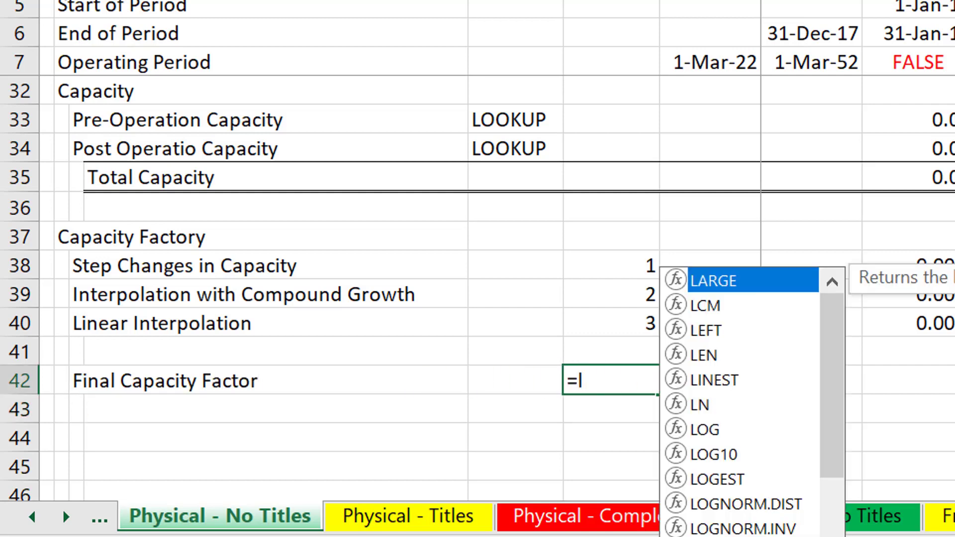
type("oo")
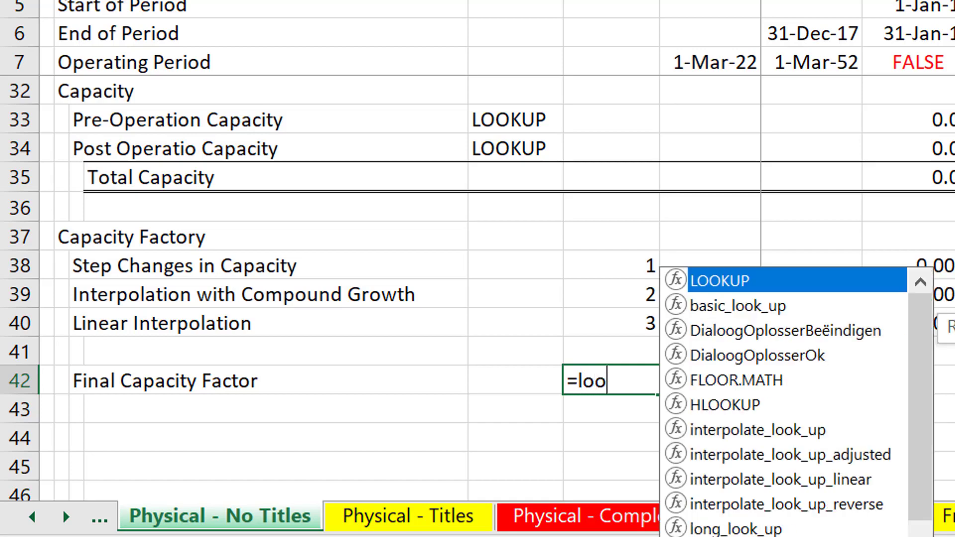
key("Tab")
key("Up")
key("Up")
key("ctrl+Up")
key("ctrl+Up")
type(",")
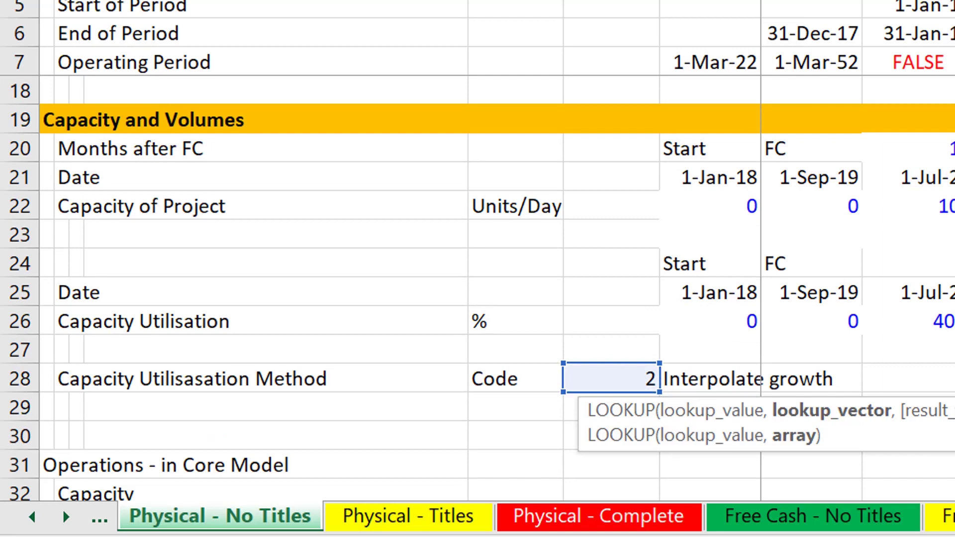
key("Down")
key("Down")
key("Down")
key("Up")
key("Up")
key("Up")
key("Up")
key("Up")
key("Up")
key("Up")
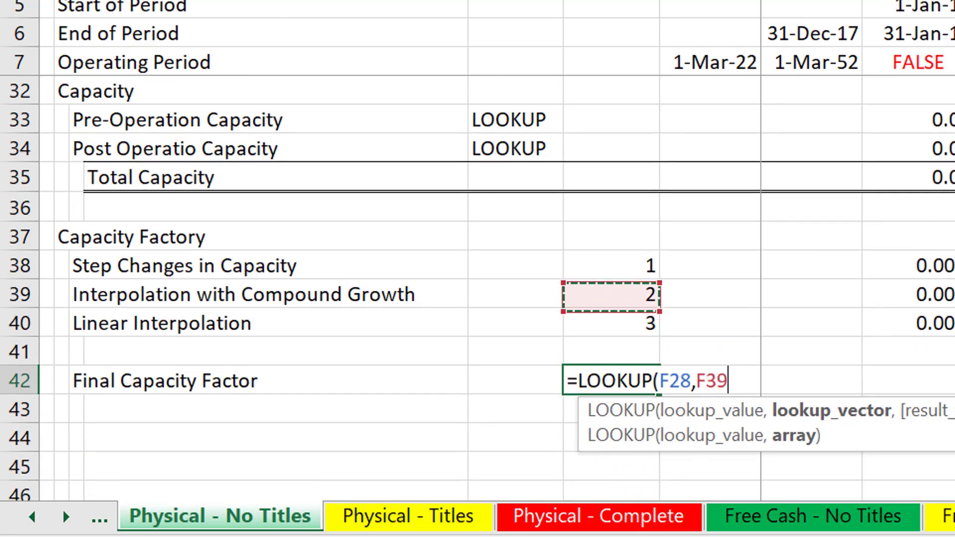
key("shift+Down")
key("shift+Down")
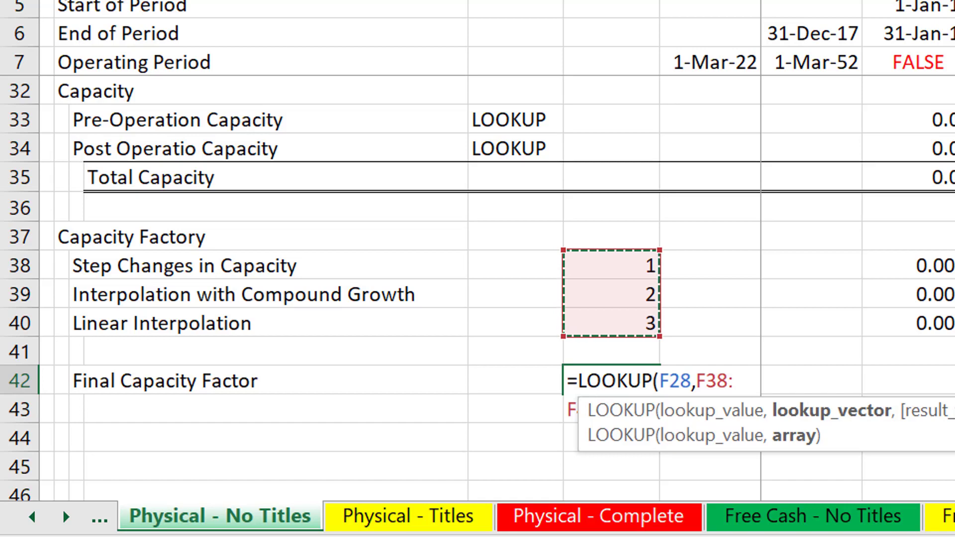
key("ctrl+Return")
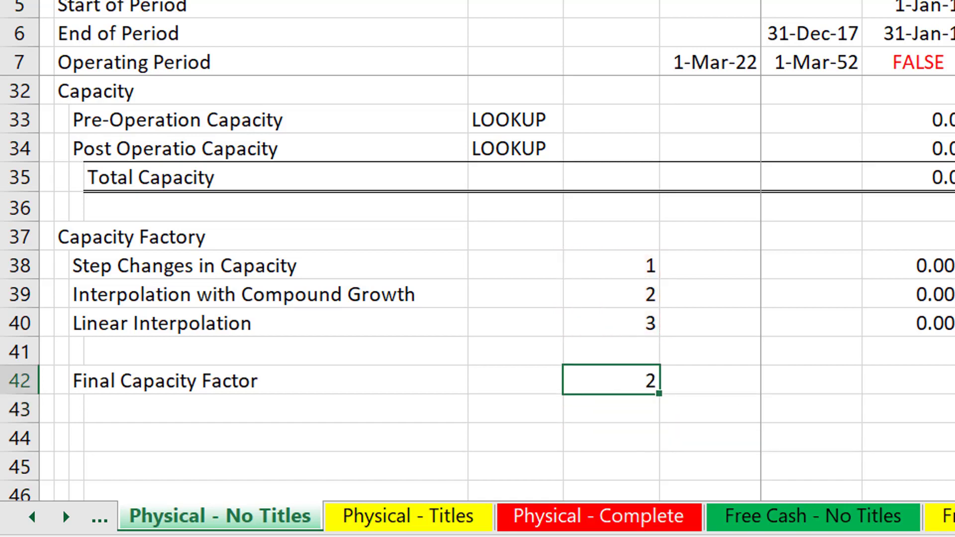
- Test the lookup by switching the method code to 1 and back to 2
key("ctrl+bracketleft")
key("Up")
key("Down")
type("1")
key("Return")
key("Down")
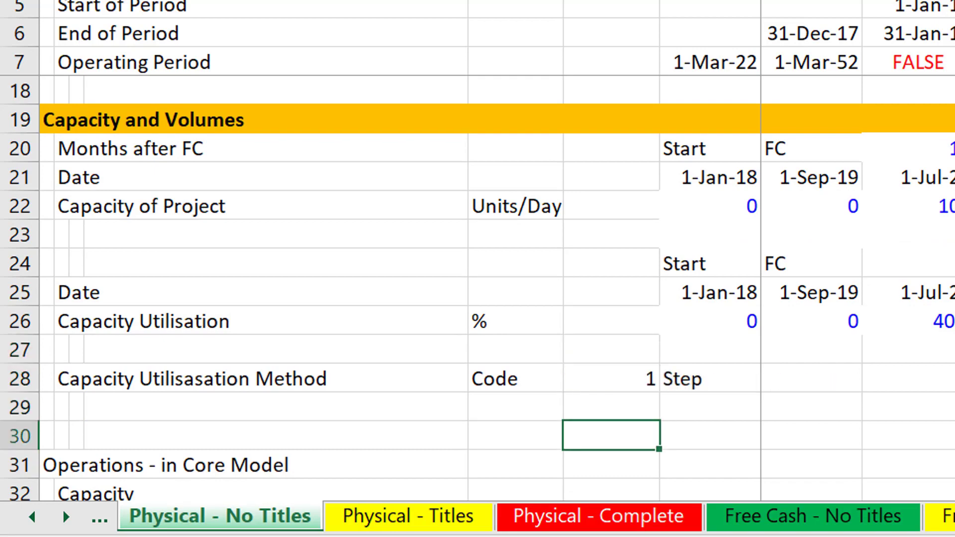
key("Page_Down")
key("Page_Up")
key("Up")
key("Up")
type("2")
key("Return")
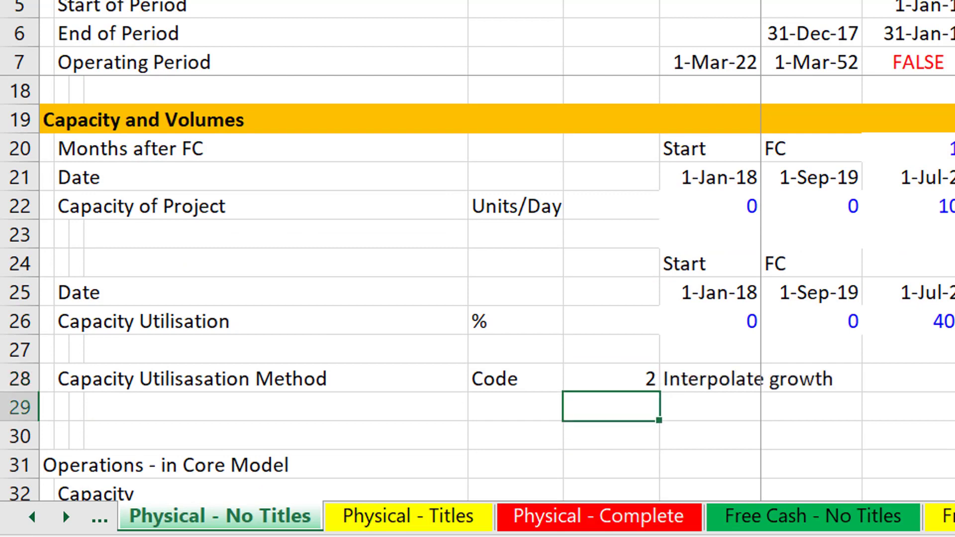
key("Page_Down")
key("Up")
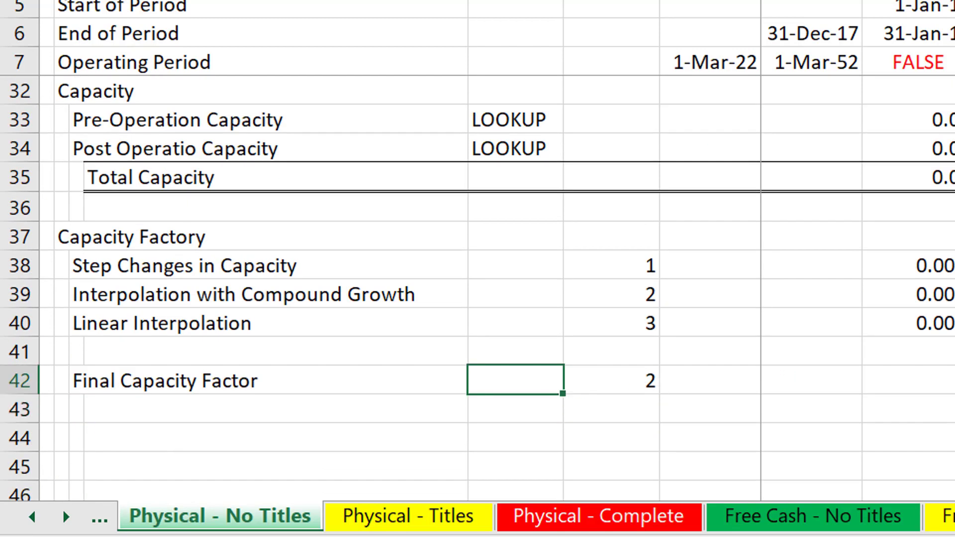
key("Right")
key("Right")
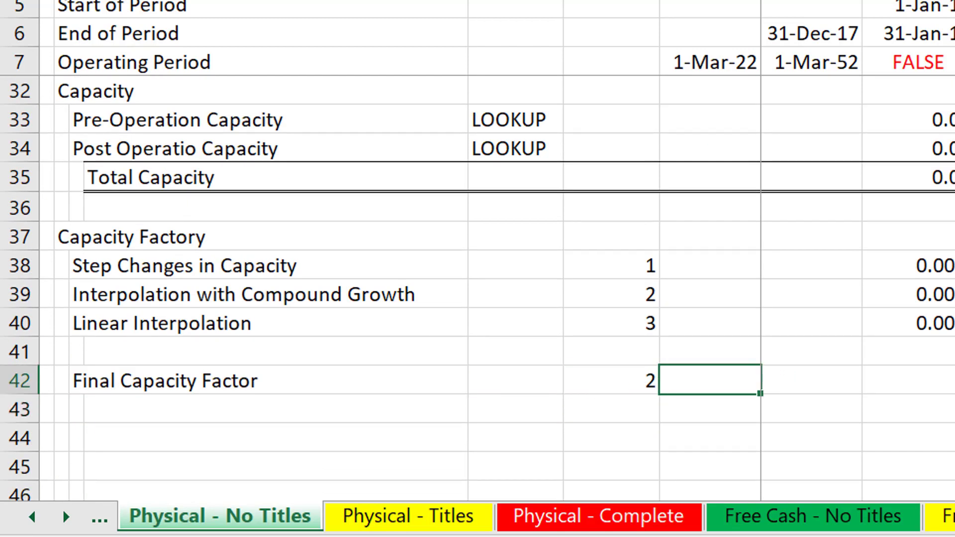
- Add a formula in row 42 that shows the Interpolate growth method label
type("=")
key("ctrl+Up")
key("Return")
key("Up")
key("Right")
key("Right")
- Enter =INDEX(I38:I40,$F$42) in I42
type("=in")
key("Tab")
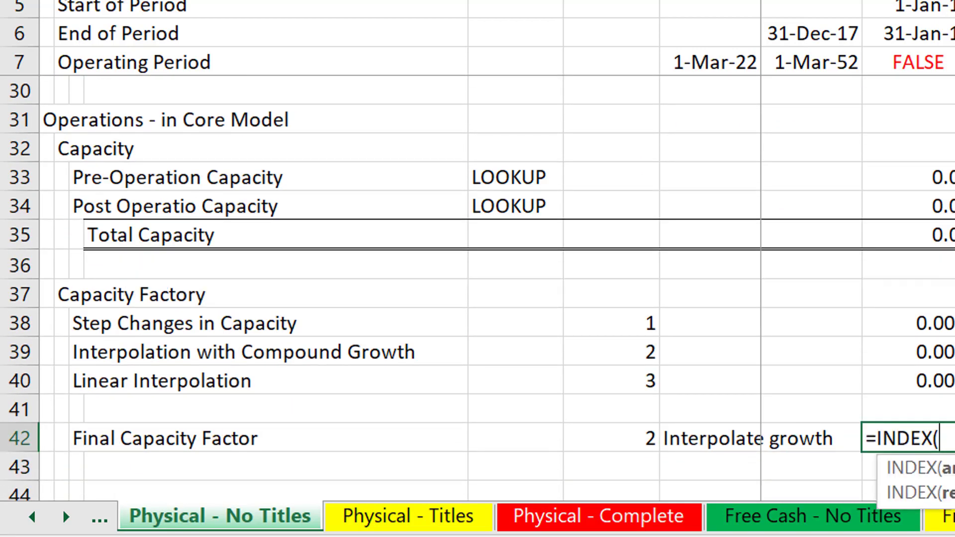
key("Up")
key("Up")
key("Up")
key("Up")
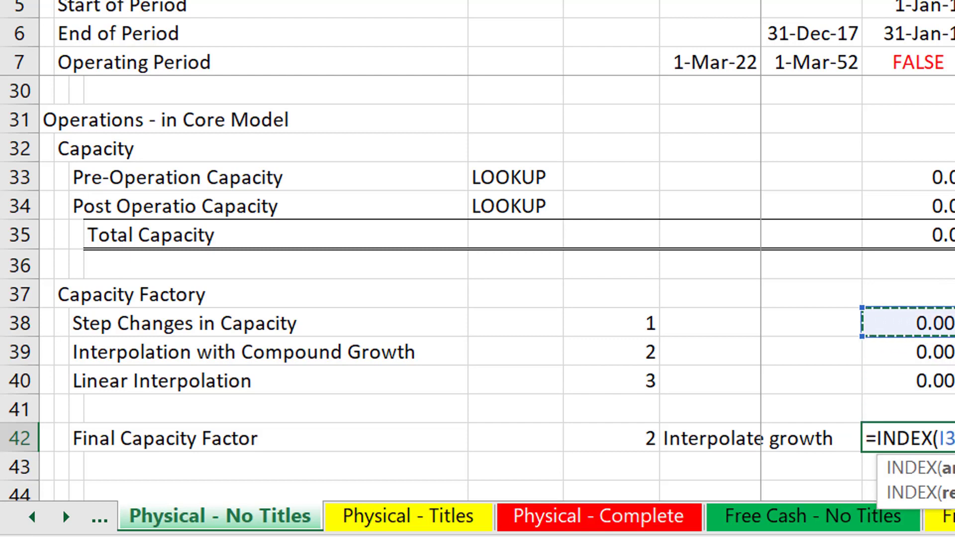
key("shift+Down")
key("shift+Down")
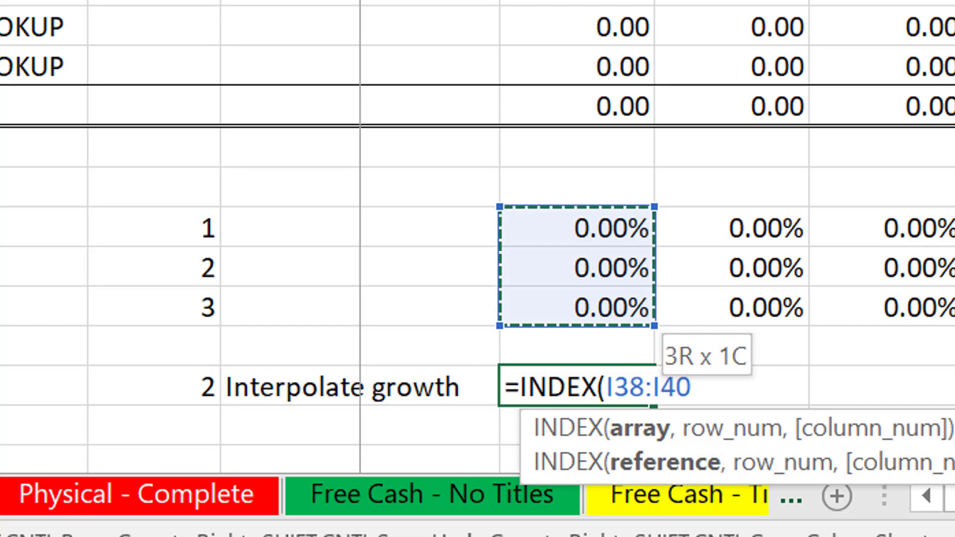
type(",")
key("Left")
key("Left")
key("Left")
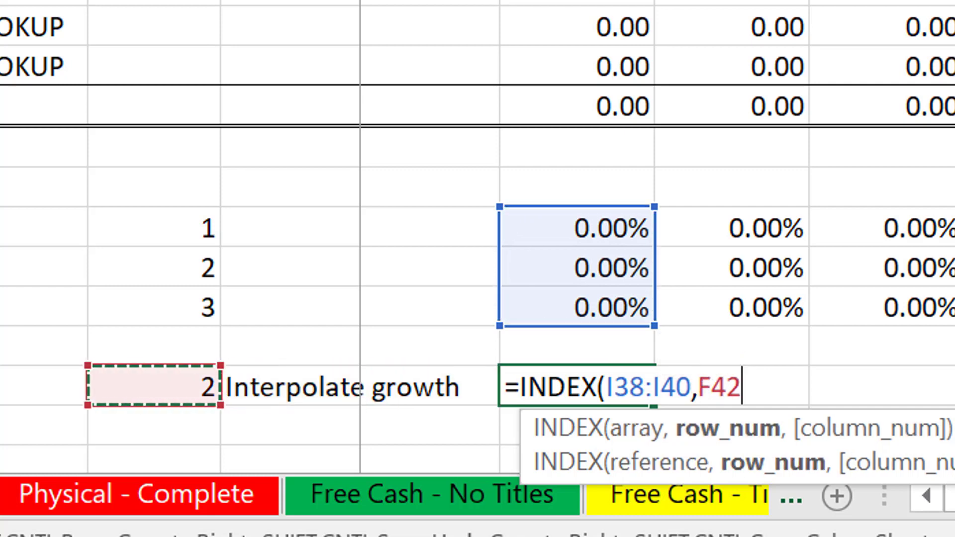
key("F4")
type(")")
key("Return")
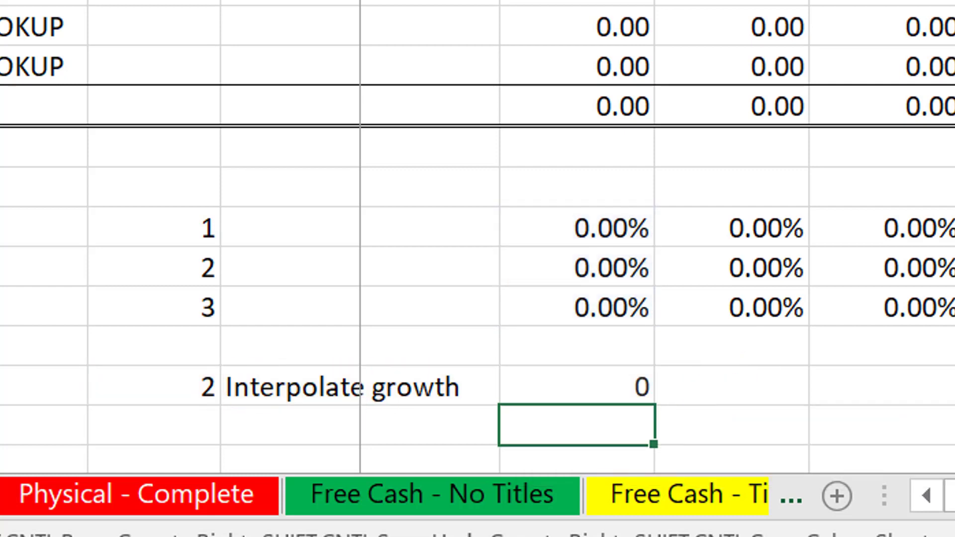
- Format I42 as a percentage and fill it right across all periods
key("Up")
key("ctrl+shift+5")
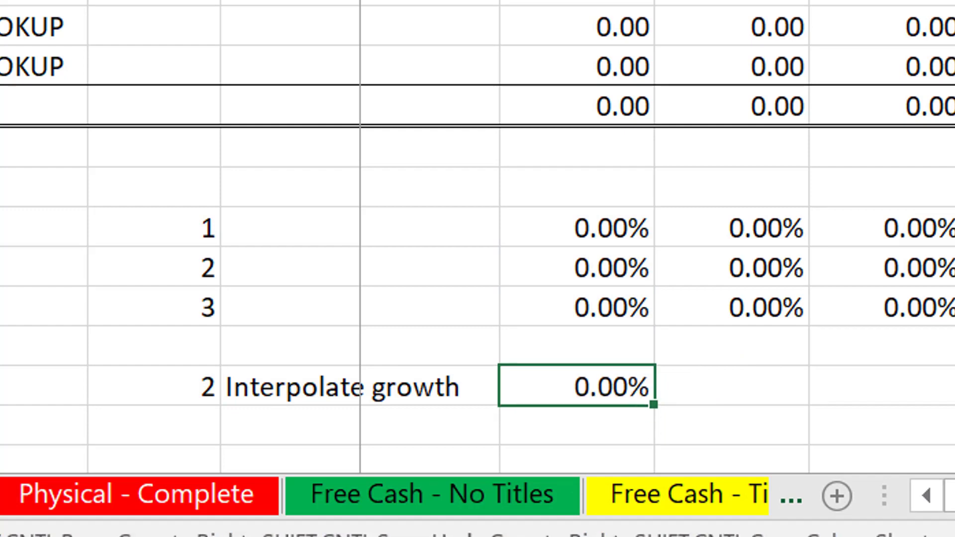
key("ctrl+shift+Right")
key("ctrl+r")
key("Right")
key("ctrl+Right")
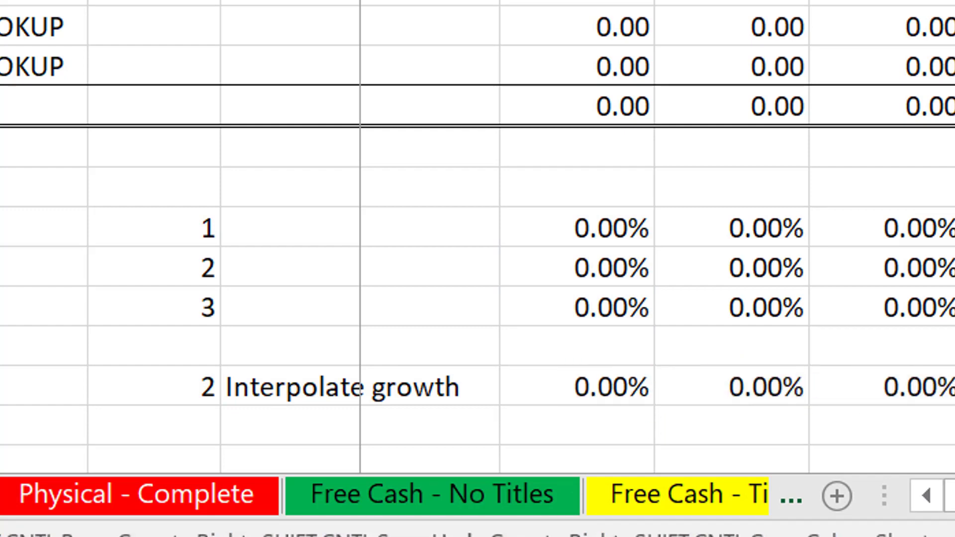
scroll(478, 229, "down", 1)
- Label B44 'Volumes Prodcued'
key("Down")
key("Down")
key("Home")
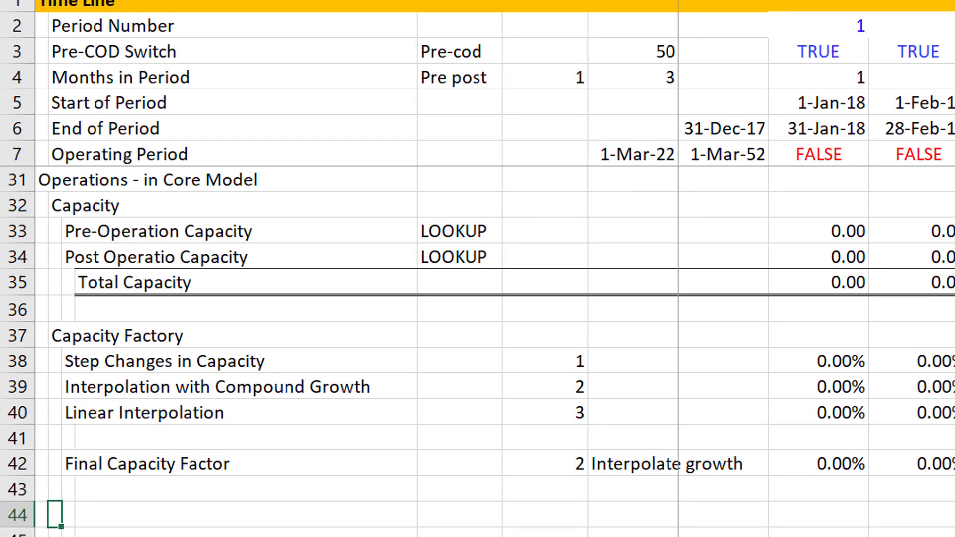
left_click(55, 489)
left_click(68, 489)
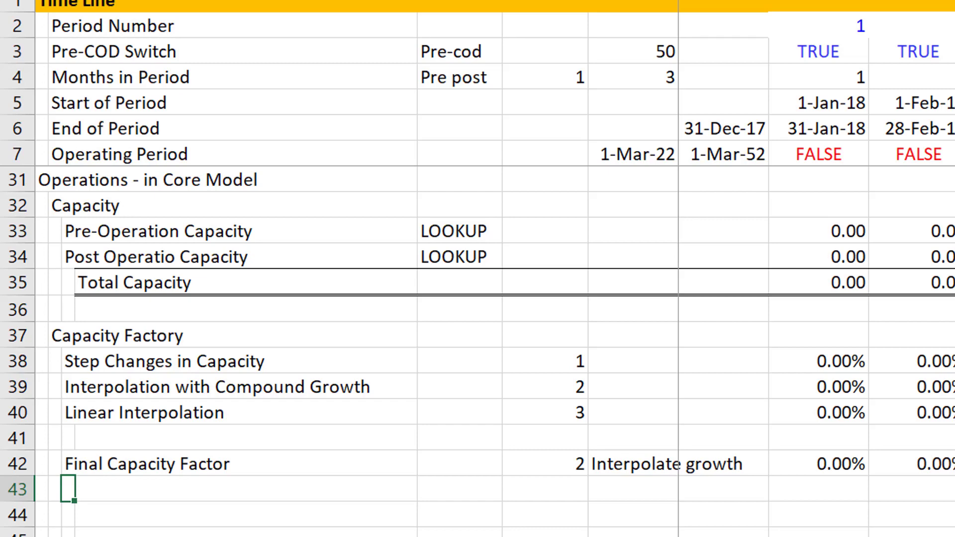
left_click(67, 514)
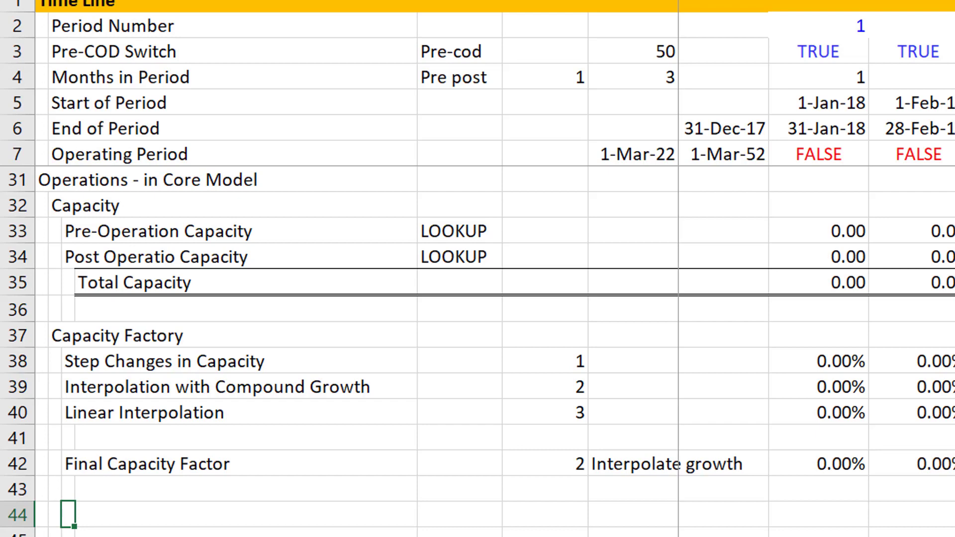
type("Vaolum")
key("BackSpace")
key("BackSpace")
key("BackSpace")
key("BackSpace")
key("BackSpace")
type("olumes ")
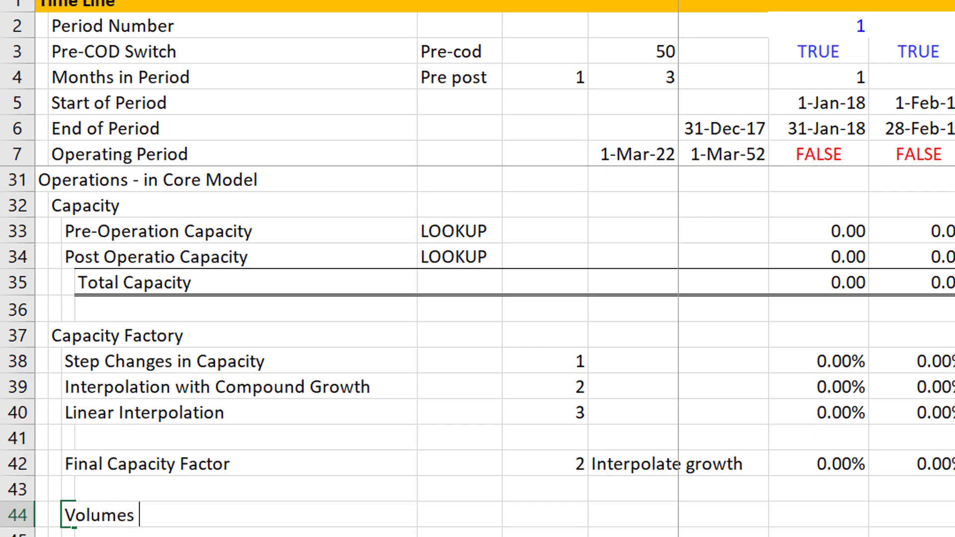
type("Prodcued")
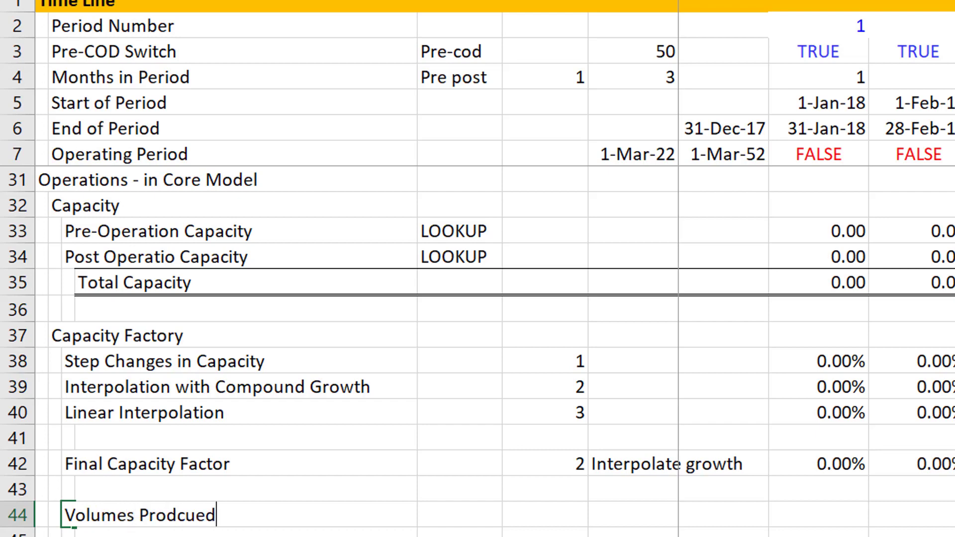
key("Return")
- Set the unit to % in C38:C40 and C42
key("Up")
key("Up")
key("Up")
key("Up")
key("Up")
key("Up")
key("Up")
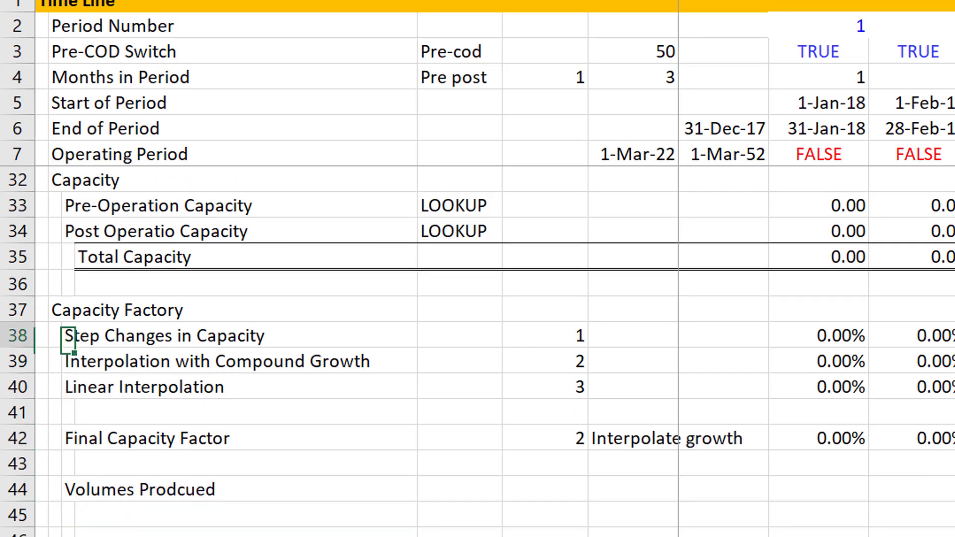
key("Right")
key("Right")
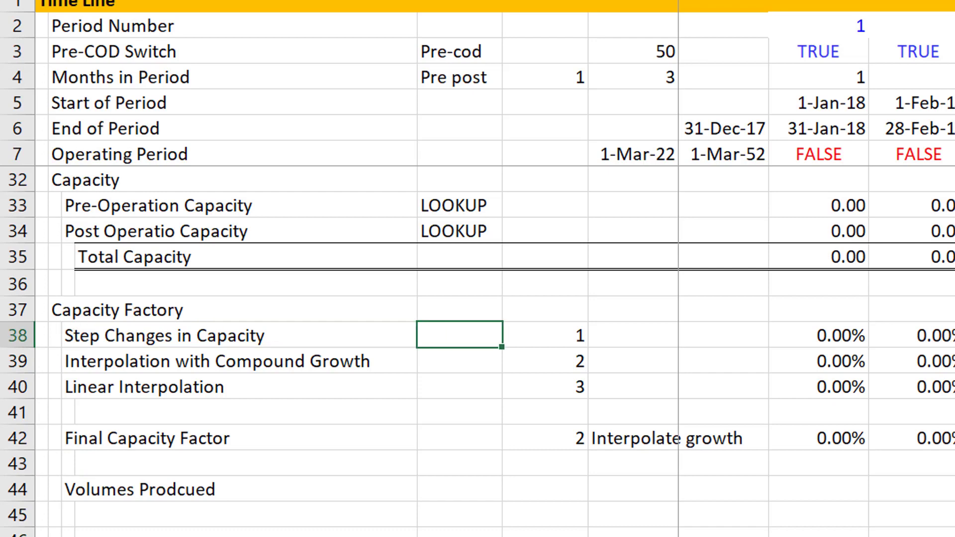
type("%")
key("Return")
key("Up")
key("Up")
key("Down")
key("shift+Down")
key("shift+Down")
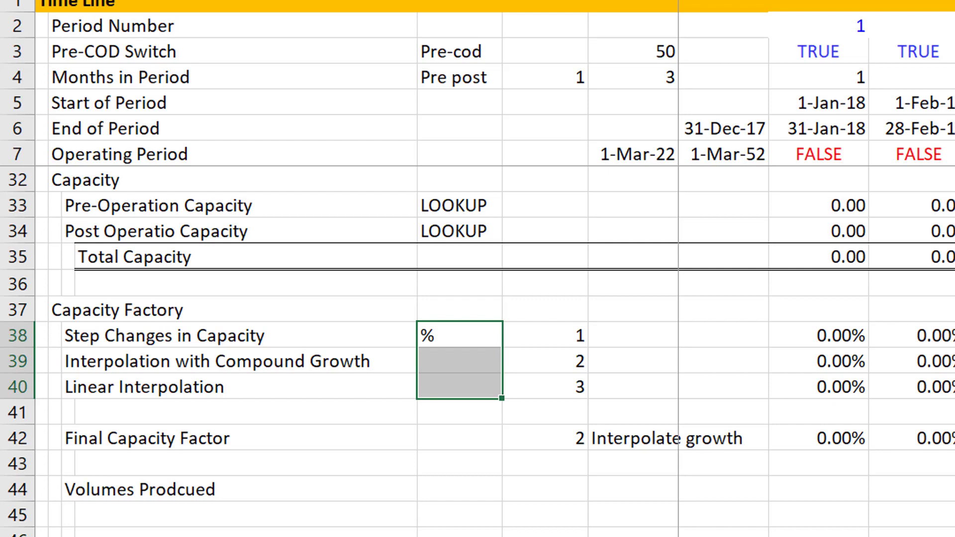
key("ctrl+d")
key("Down")
key("Down")
key("Down")
key("Down")
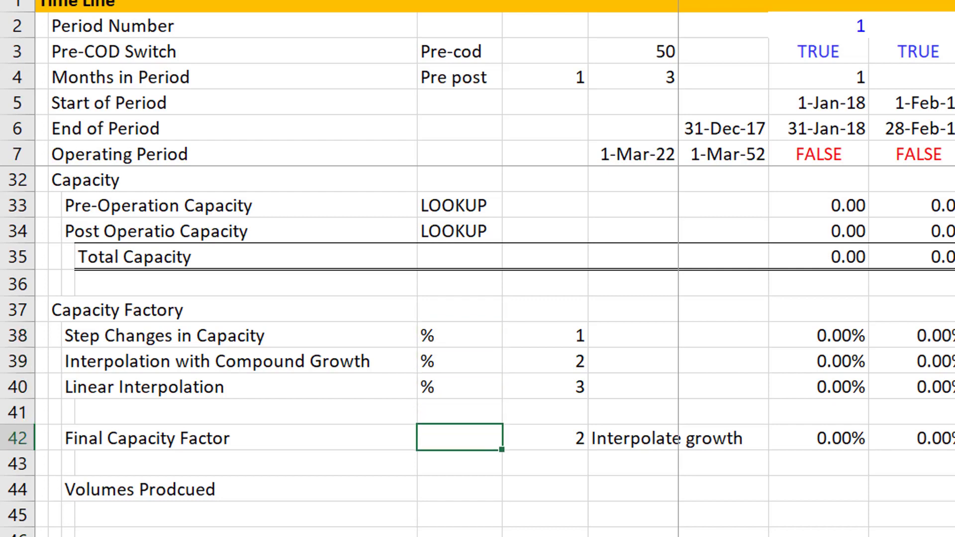
type("%")
key("Return")
- Set the Volumes Prodcued unit in C44 to Units
key("Down")
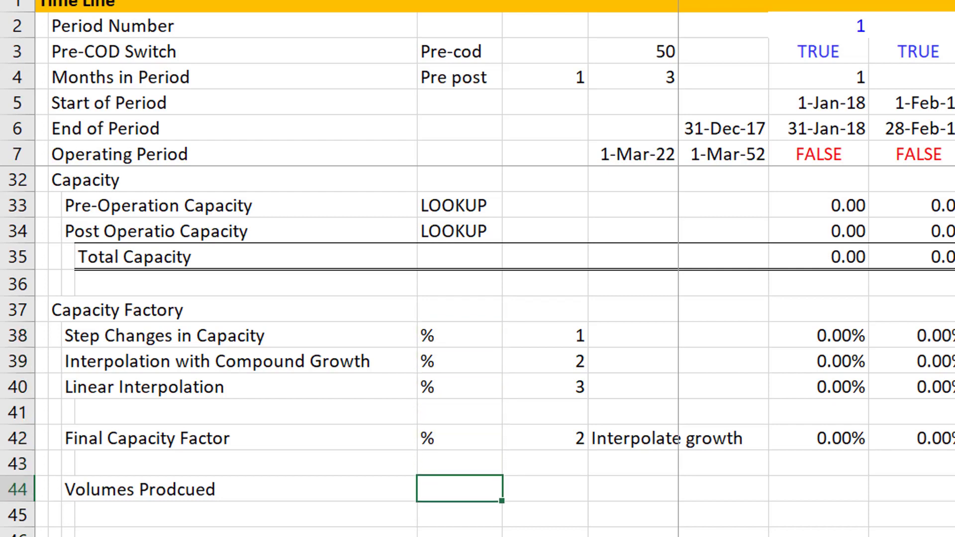
type("Teo")
key("BackSpace")
key("BackSpace")
type("on")
key("Return")
key("Up")
key("Page_Up")
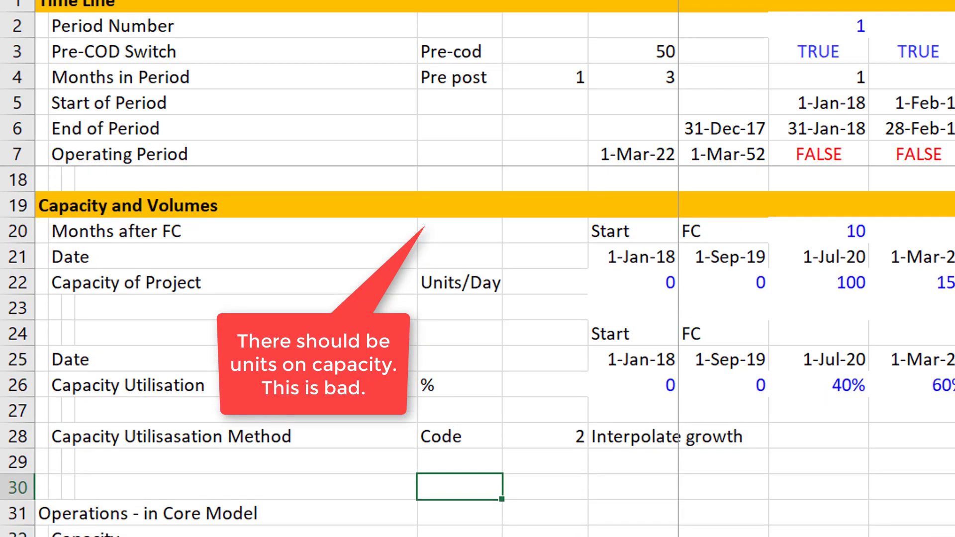
key("Page_Down")
type("Units")
key("Return")
key("Up")
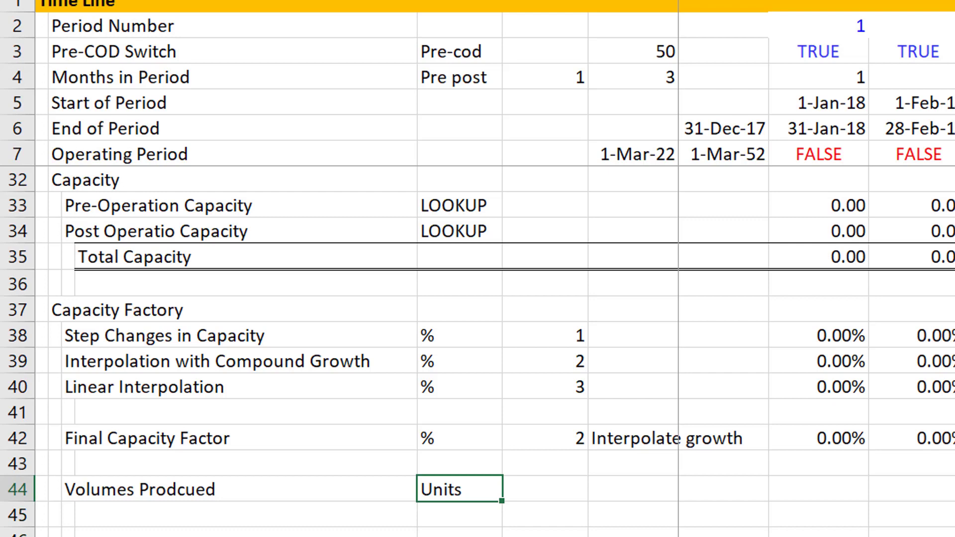
- Move between the capacity inputs and the Volumes row to review the layout
key("Up")
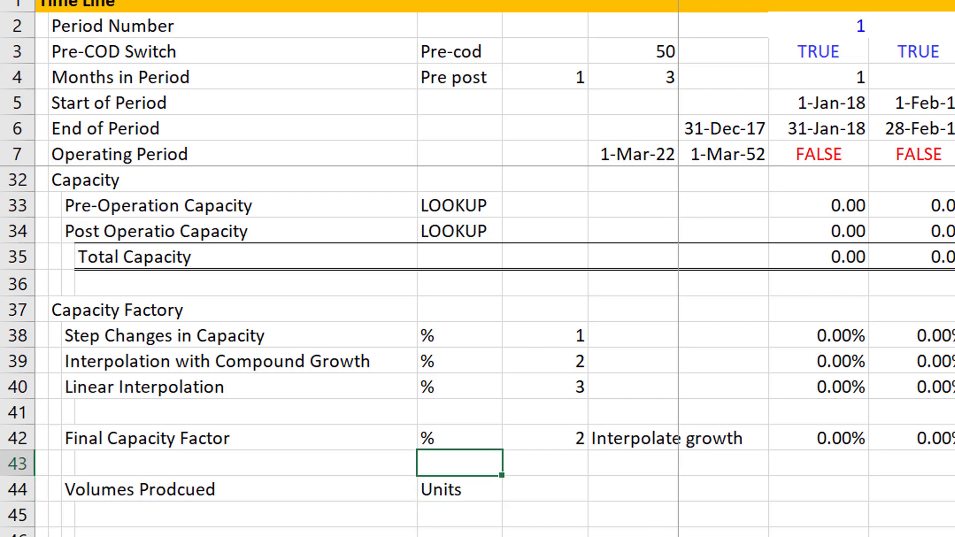
key("Down")
key("Right")
key("Right")
key("Right")
key("Right")
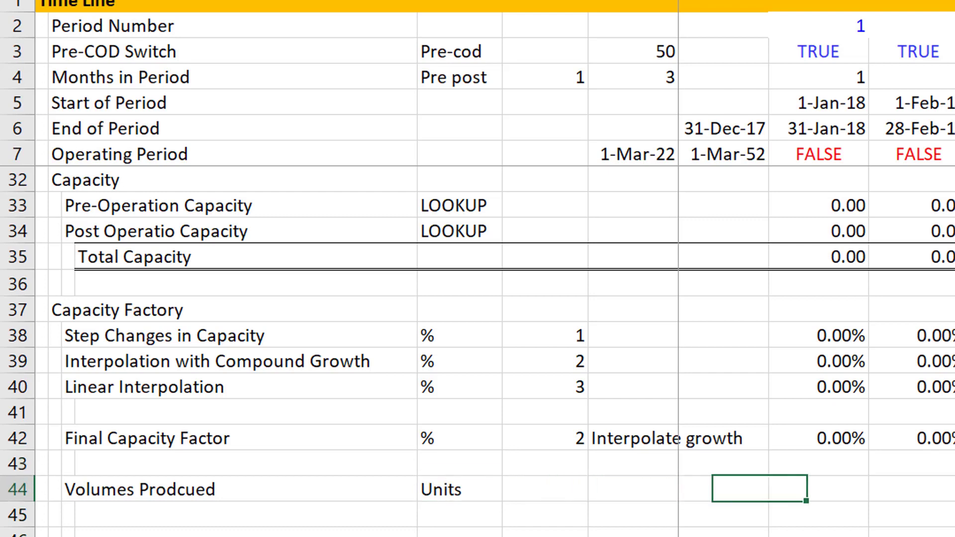
key("Page_Up")
key("Page_Up")
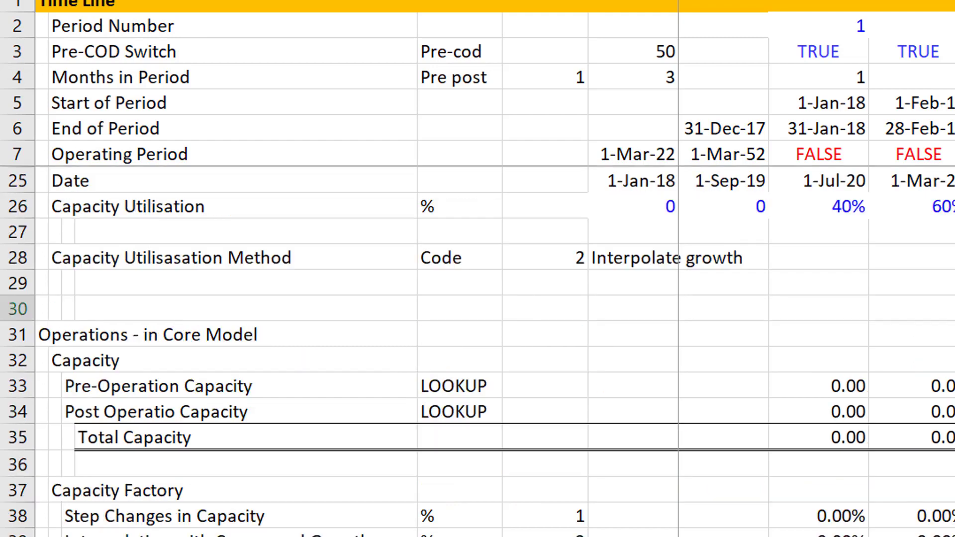
key("Page_Down")
key("Page_Up")
key("Page_Down")
key("Page_Down")
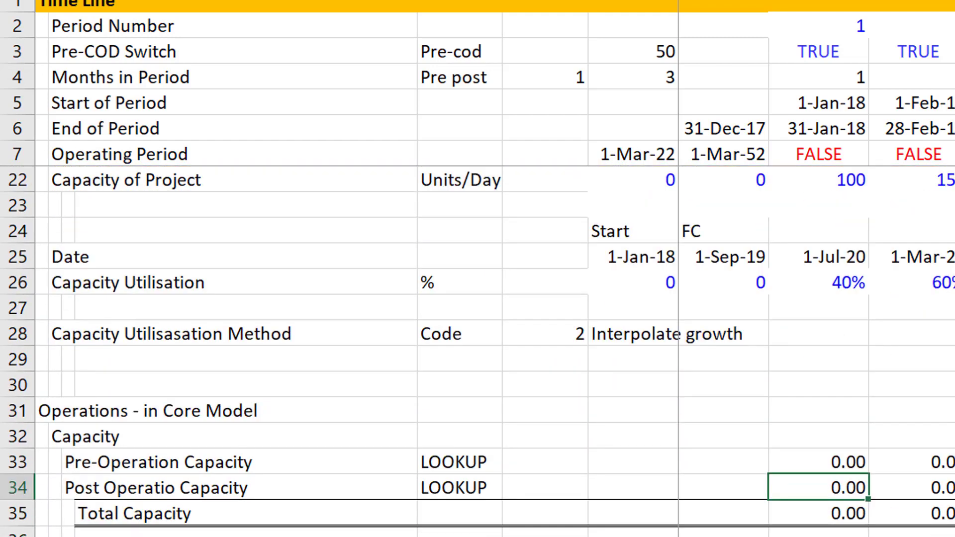
key("Up")
key("Up")
key("Up")
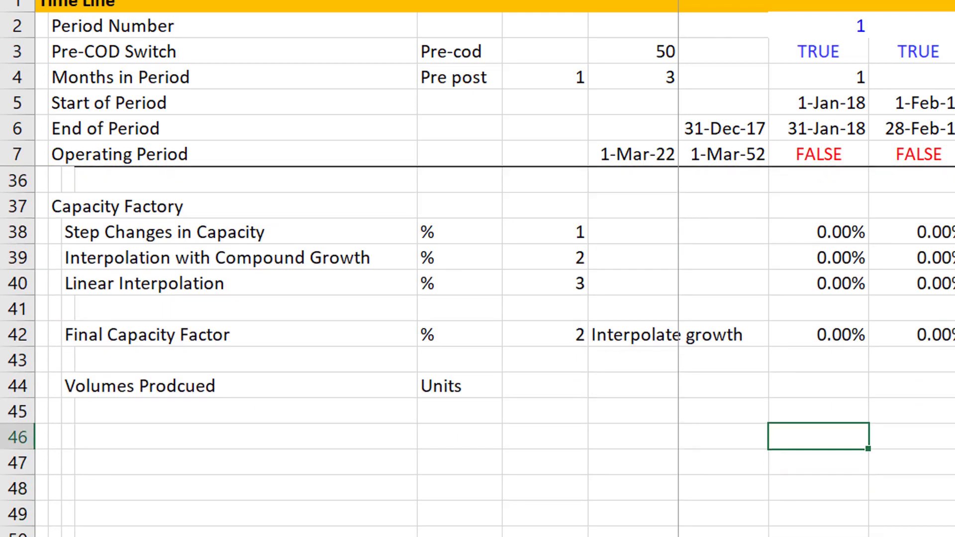
key("shift+space")
key("Up")
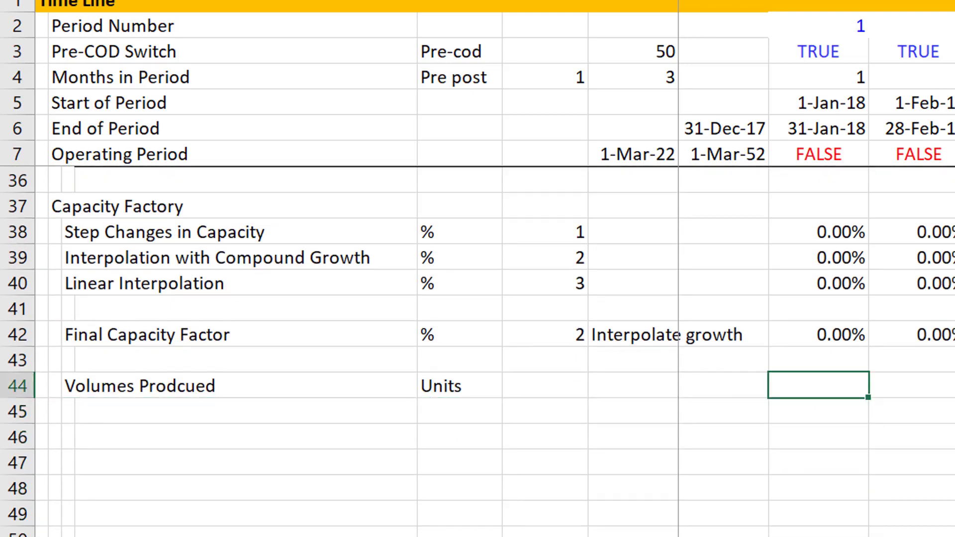
key("Page_Up")
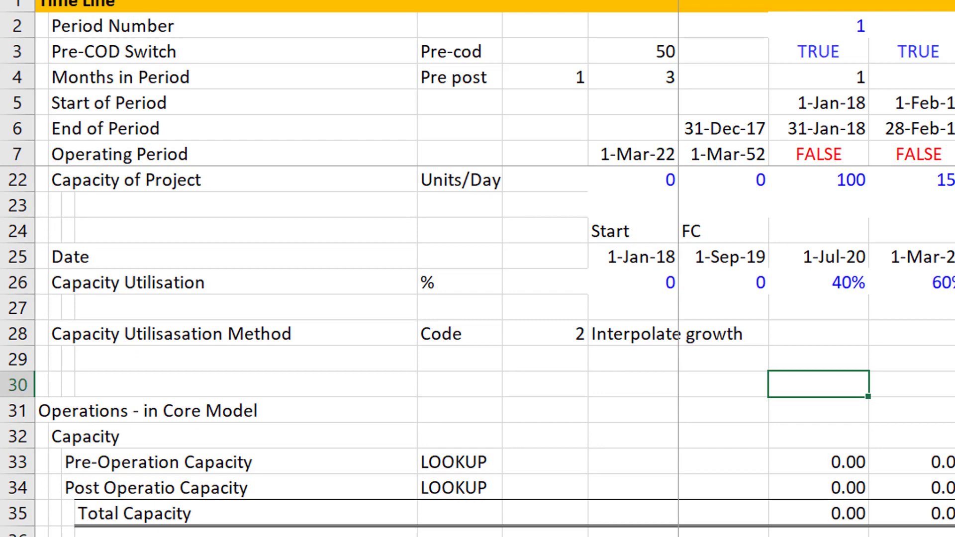
key("Up")
key("Up")
key("Up")
key("Up")
key("Page_Down")
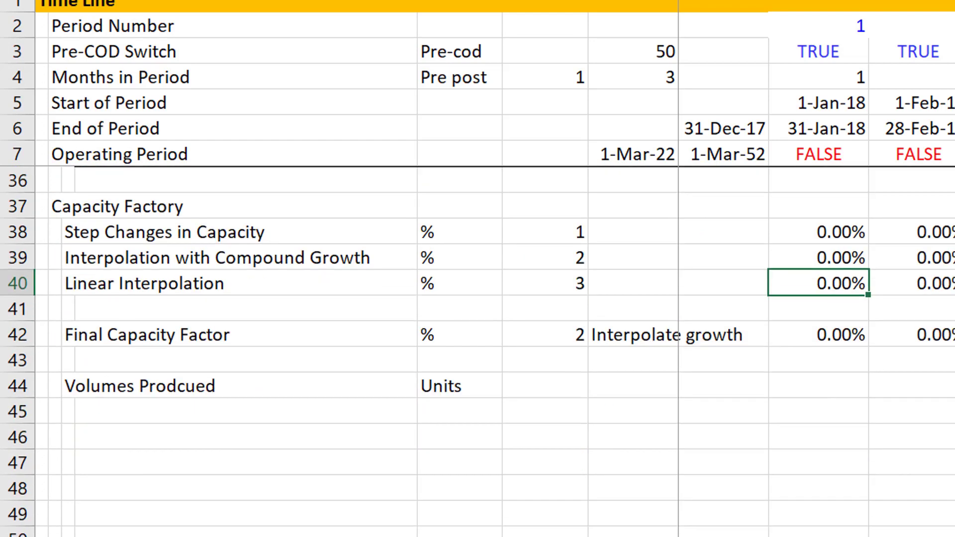
key("Down")
key("Down")
key("Down")
key("Down")
- Insert a new row above Volumes Prodcued, labelled Days with the unit Days
key("shift+space")
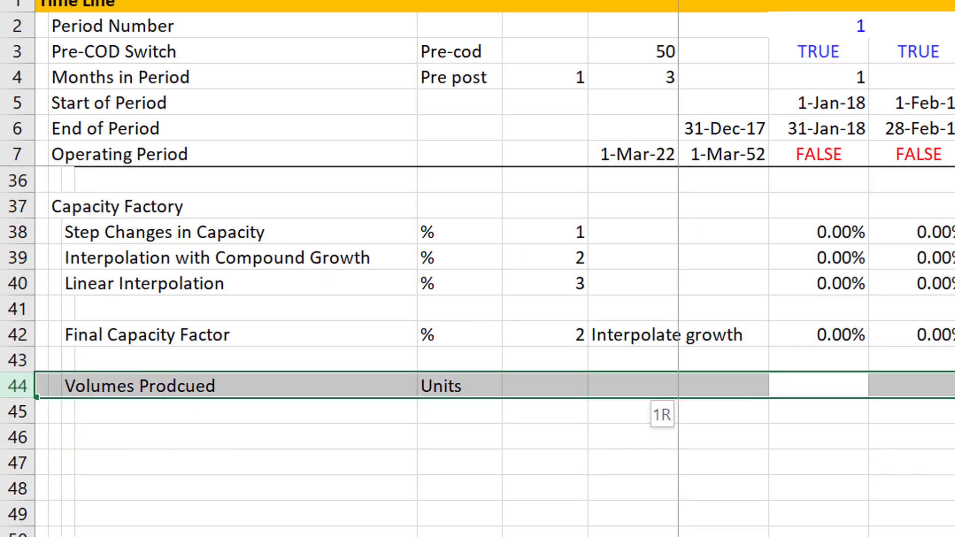
key("ctrl+shift+plus")
key("Left")
key("Left")
key("Left")
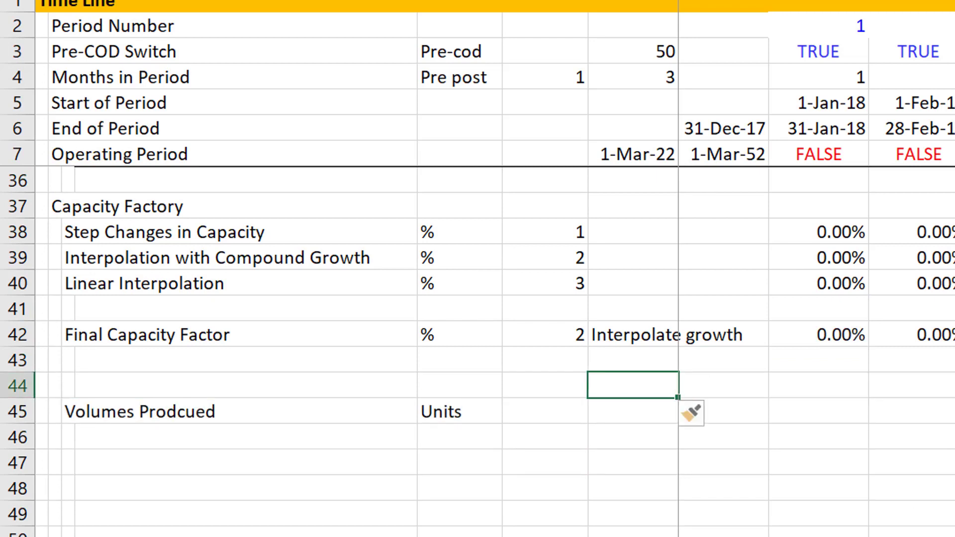
key("Left")
type("Days")
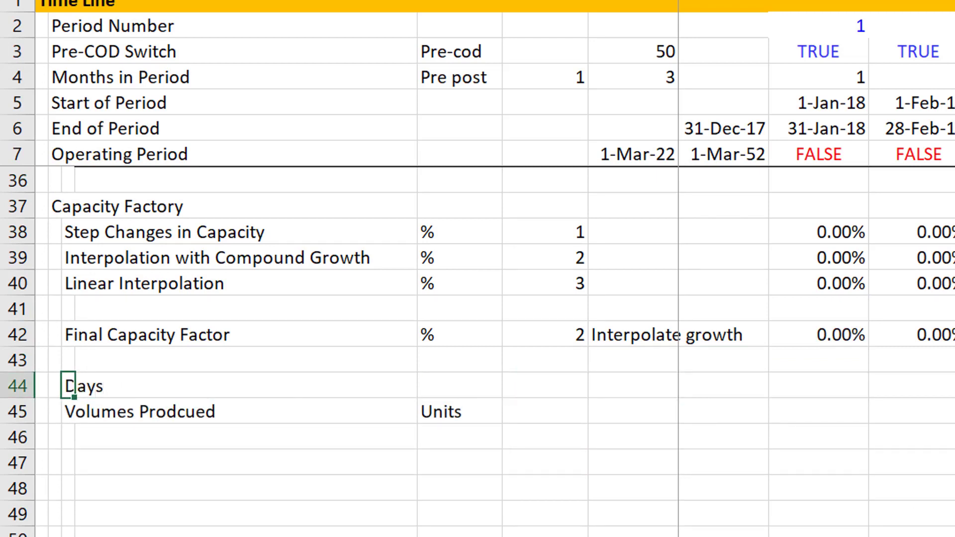
key("Right")
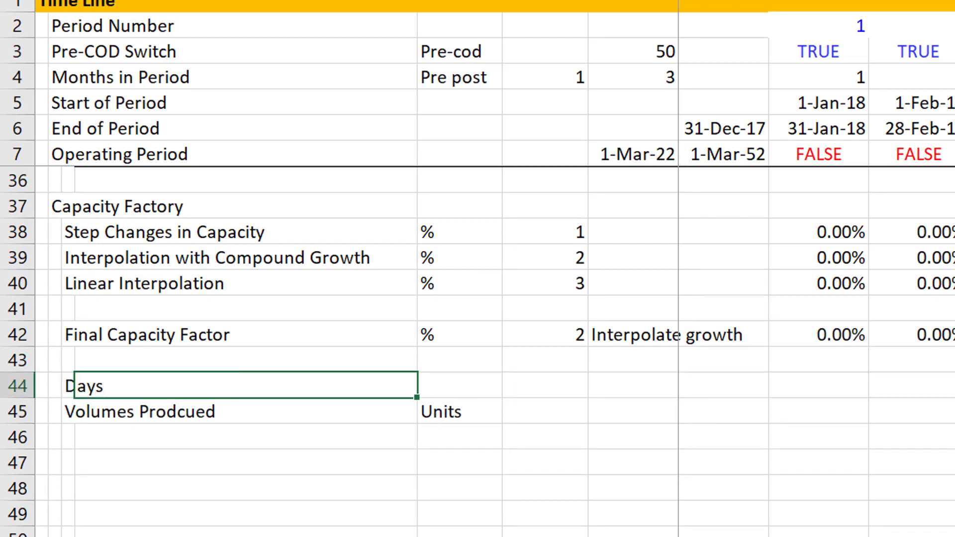
key("Right")
type("Days")
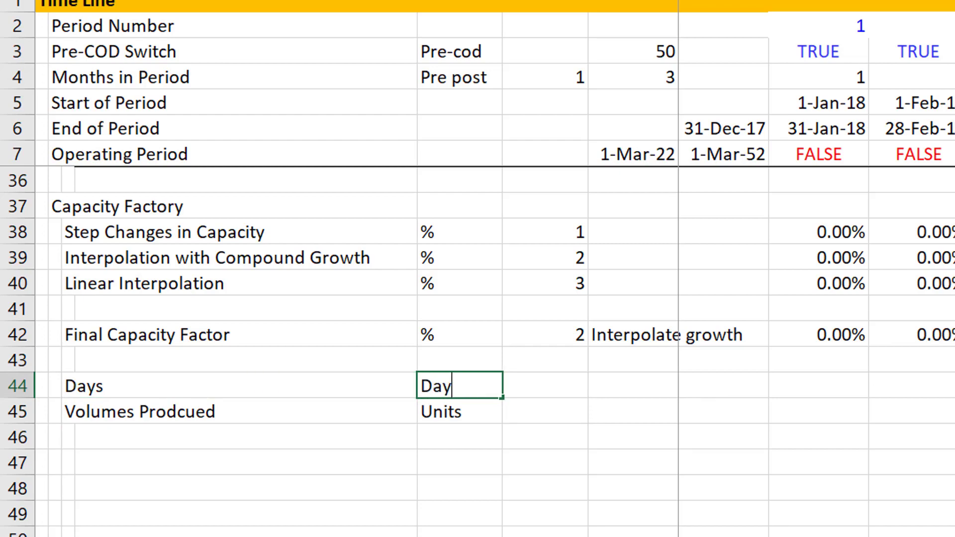
key("Right")
key("Right")
key("Right")
key("Right")
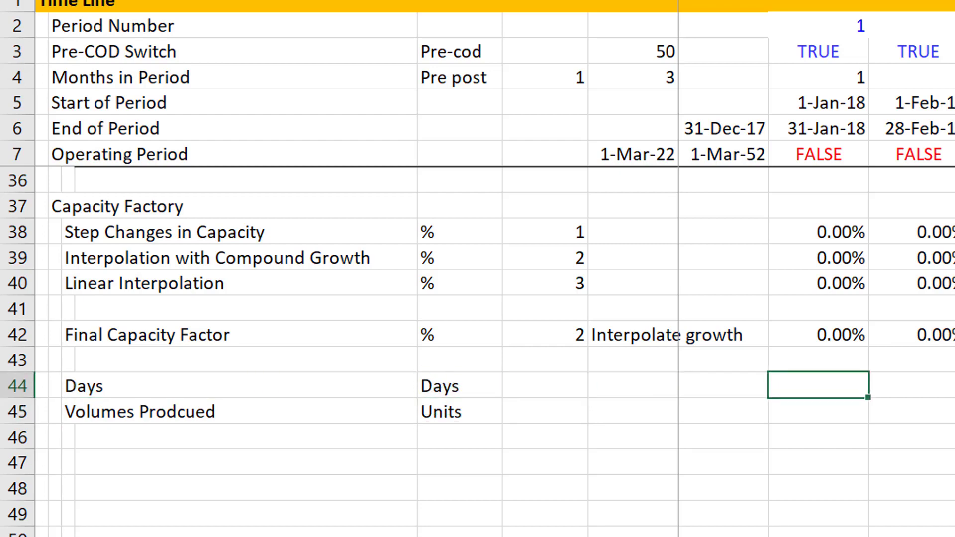
- Enter the days-per-period formula =(I6-I5+1) in I44 and fill it across all periods
type("=")
key("Up")
key("Up")
key("Up")
key("Up")
key("Up")
key("Up")
key("Up")
key("Up")
key("Up")
key("Up")
key("Up")
key("Up")
key("Up")
key("Up")
key("Up")
key("Up")
key("Up")
key("Up")
key("Up")
key("Up")
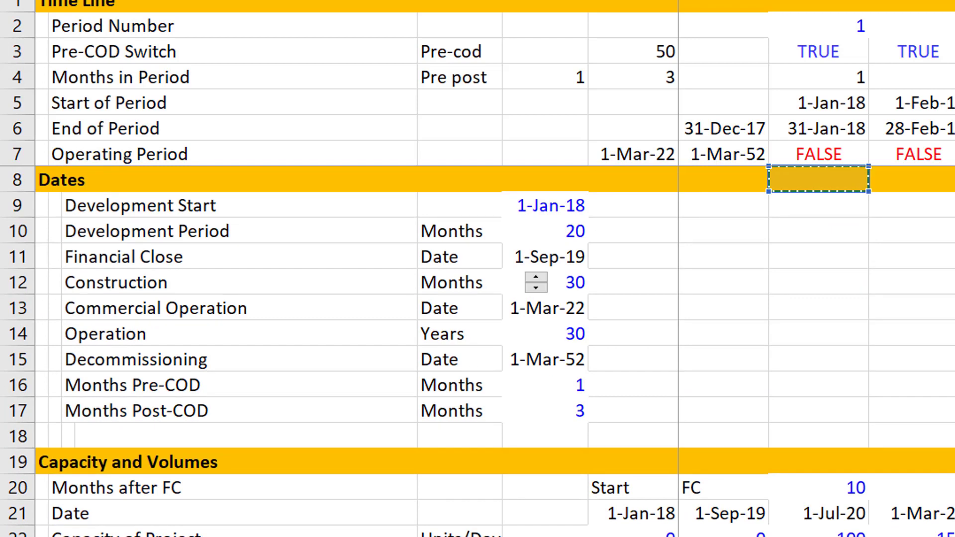
key("Up")
key("Up")
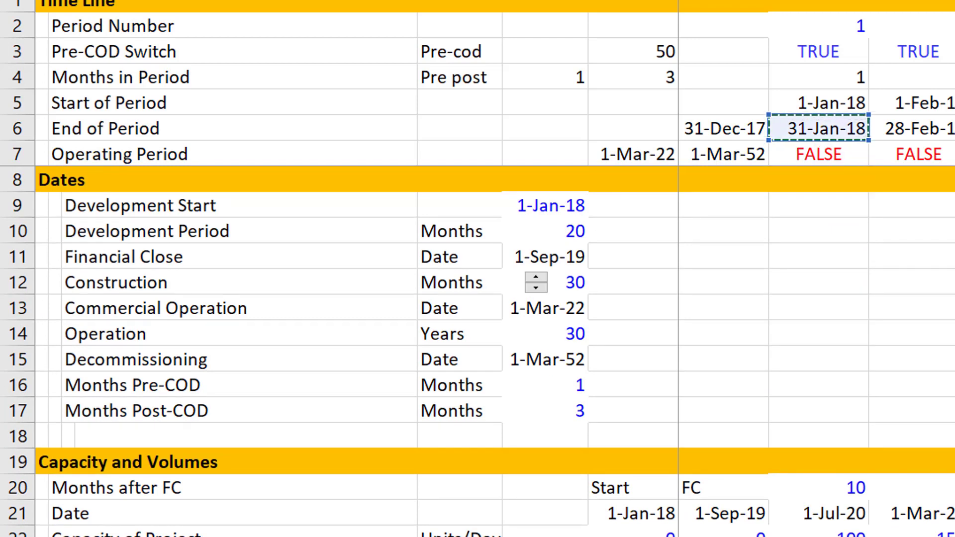
key("Down")
key("Down")
key("Escape")
type("=(")
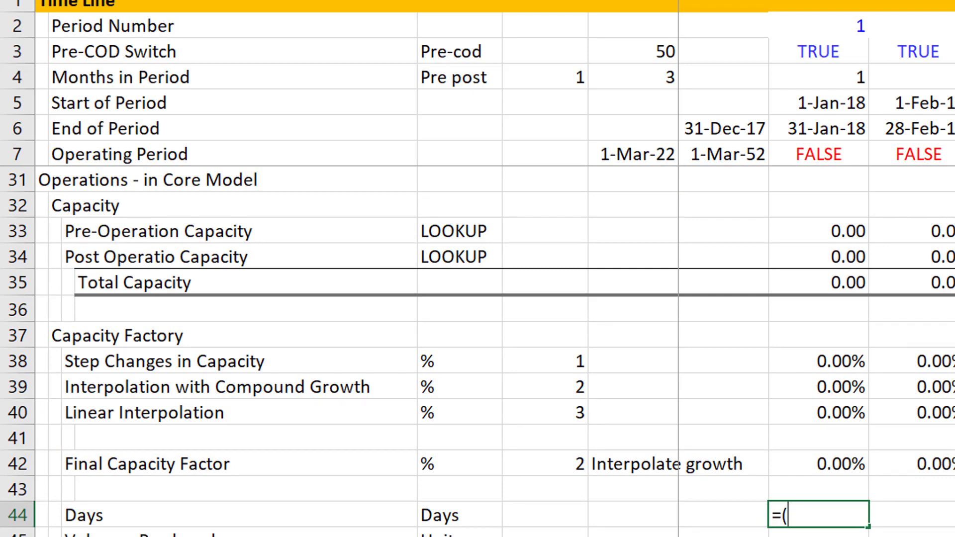
left_click(822, 130)
type("-")
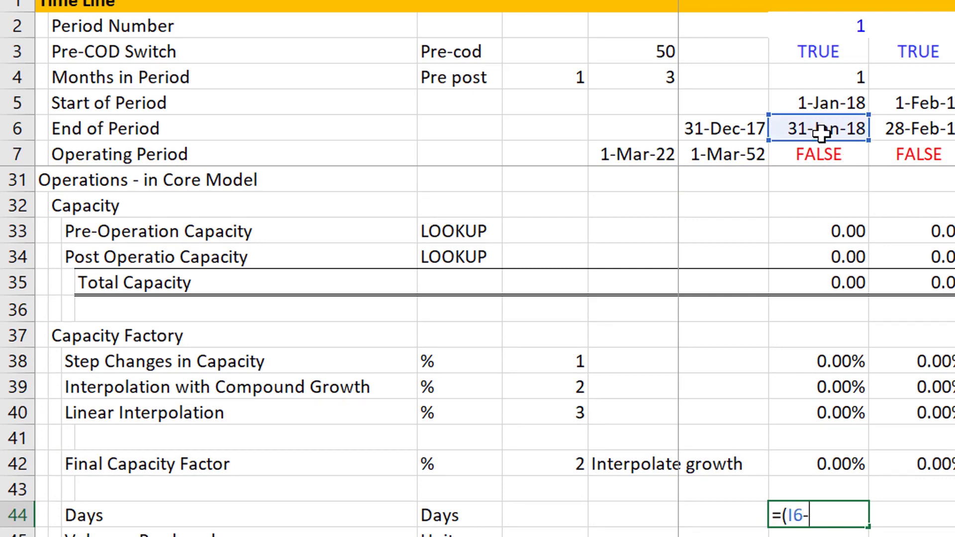
left_click(805, 98)
type("+1)")
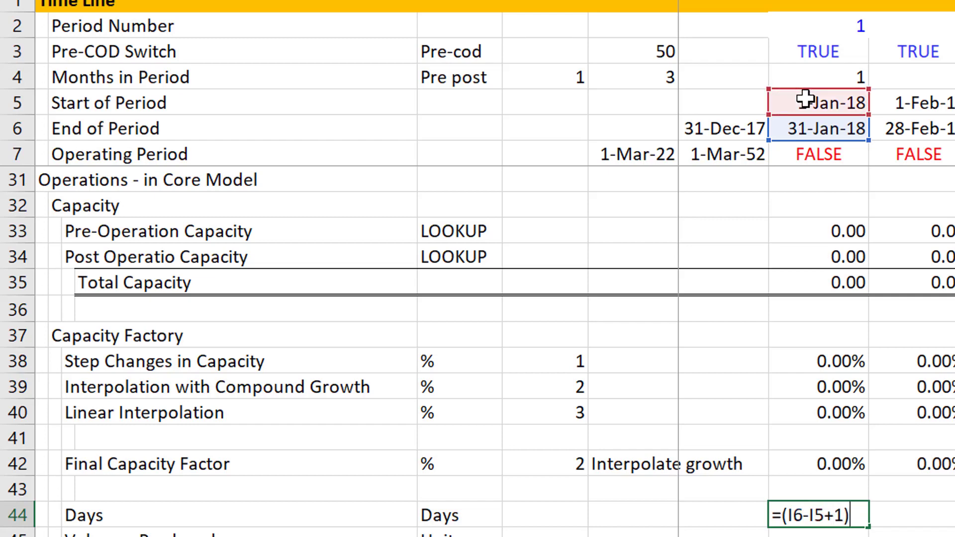
key("Return")
key("Up")
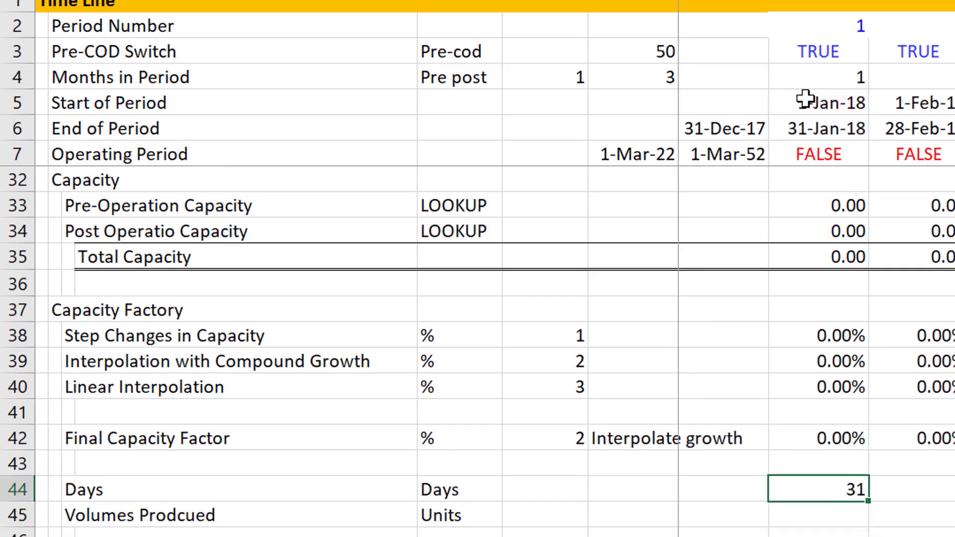
key("ctrl+shift+Right")
key("ctrl+r")
- Enter =I42*I44*I35 for Volumes Prodcued, format to two decimals, and fill it across the timeline
key("Down")
type("=")
key("Up")
key("Up")
key("Up")
type("*")
key("Up")
type("*")
key("Up")
key("Up")
key("Up")
key("Up")
key("Up")
key("Up")
key("Up")
key("Up")
key("Up")
key("Up")
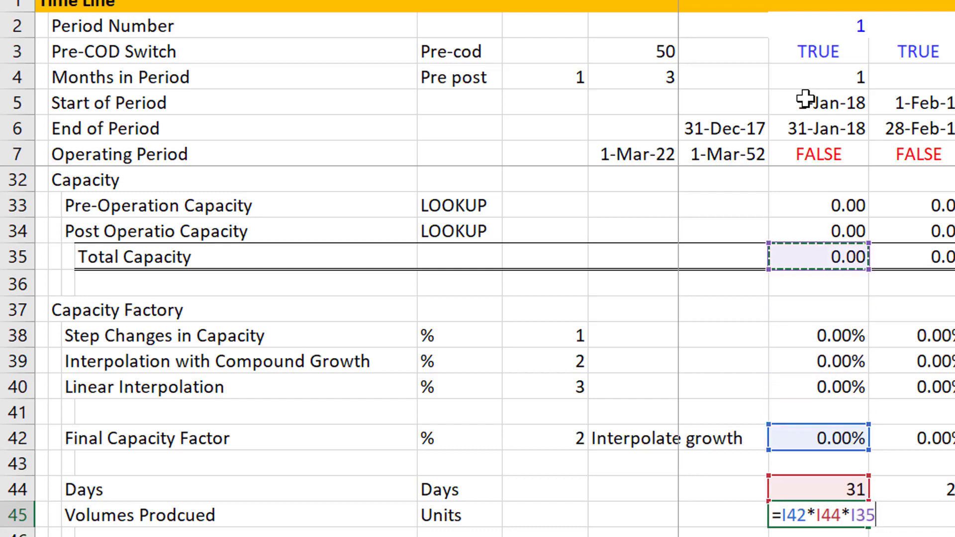
key("Return")
key("Up")
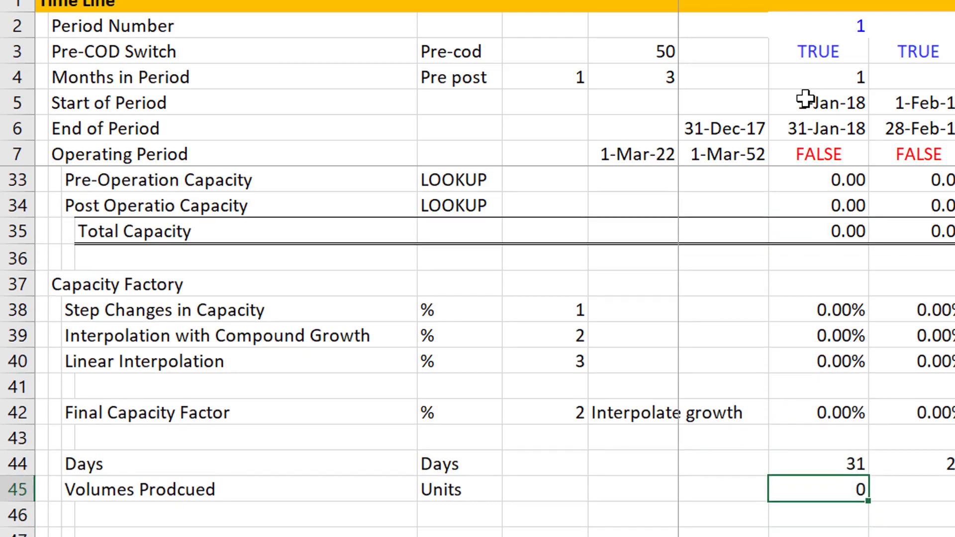
key("ctrl+shift+1")
key("ctrl+shift+Right")
key("ctrl+r")
key("Left")
key("Left")
key("Left")
key("Left")
key("Left")
key("Left")
key("Left")
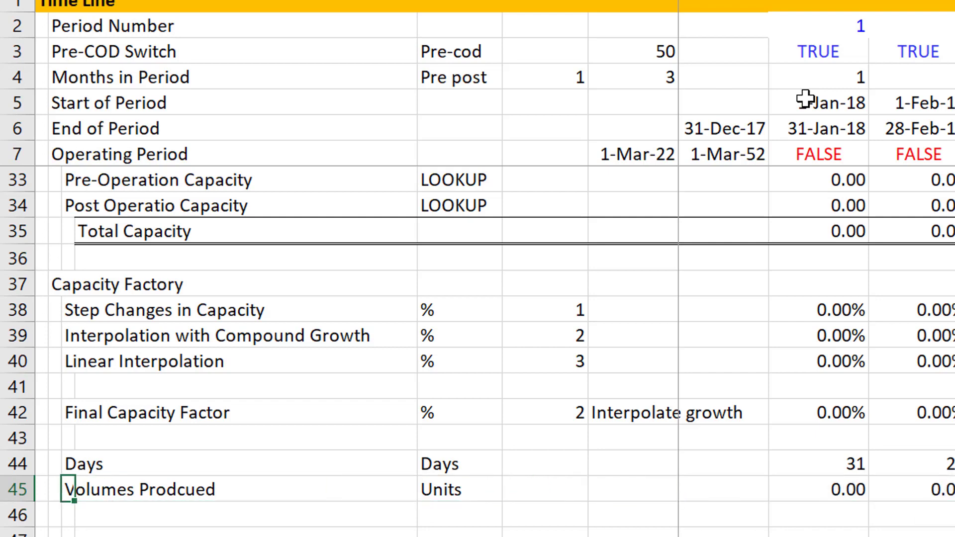
- Give the Volumes Prodcued row a double bottom border across the timeline
key("ctrl+shift+Right")
key("ctrl+shift+Right")
key("ctrl+shift+Right")
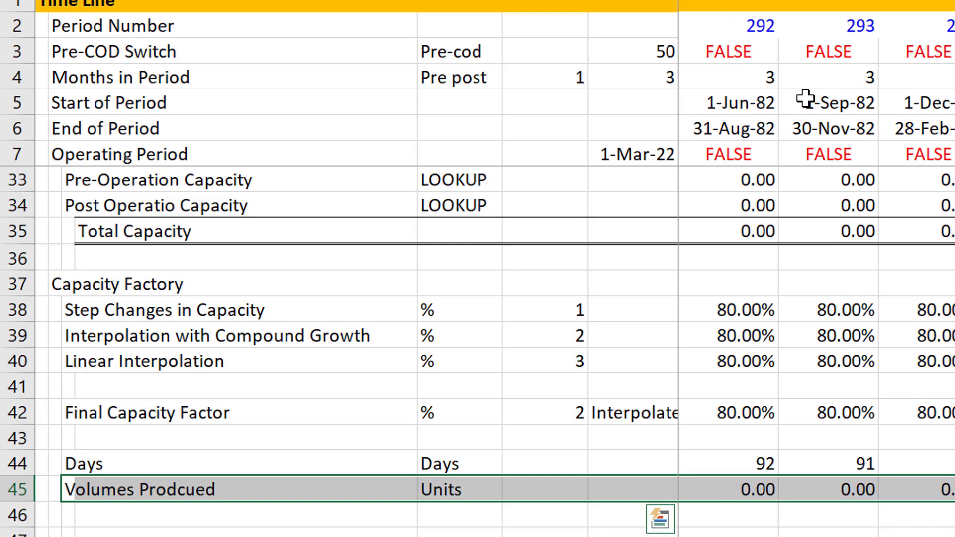
key("alt+h")
key("b")
key("b")
key("shift+BackSpace")
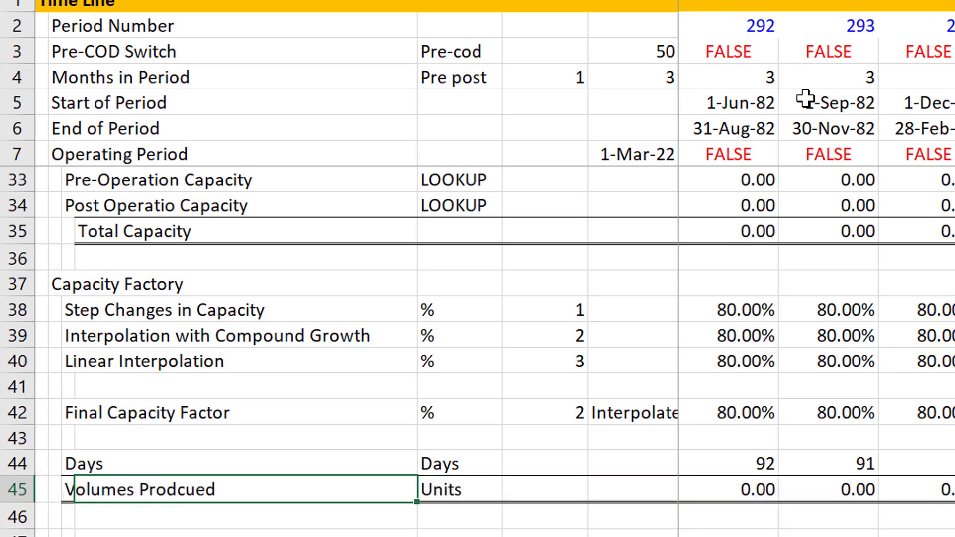
key("Right")
key("Right")
key("Right")
key("Right")
key("Right")
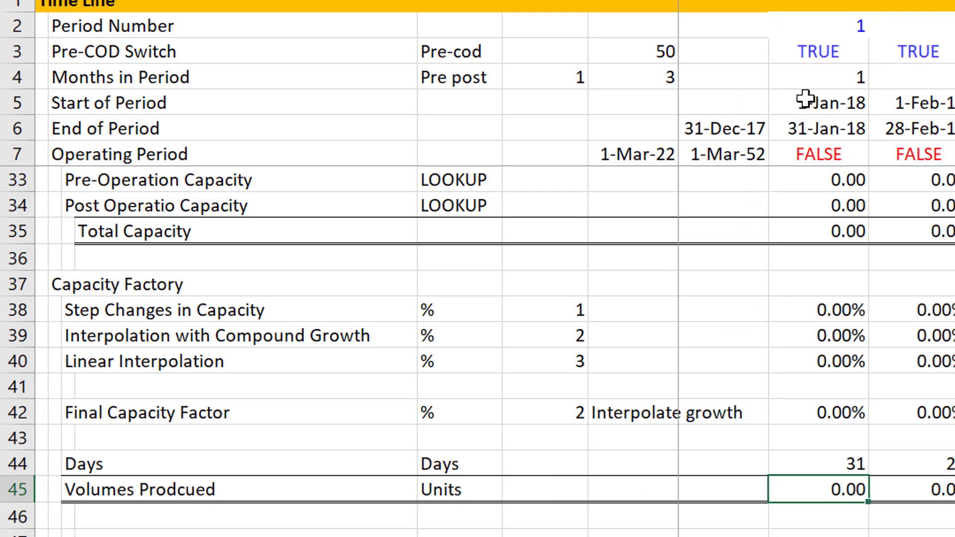
- Scroll right to confirm volumes appear once capacity starts, e.g. 1,240.00 in Jul-20
scroll(806, 100, "right", 5)
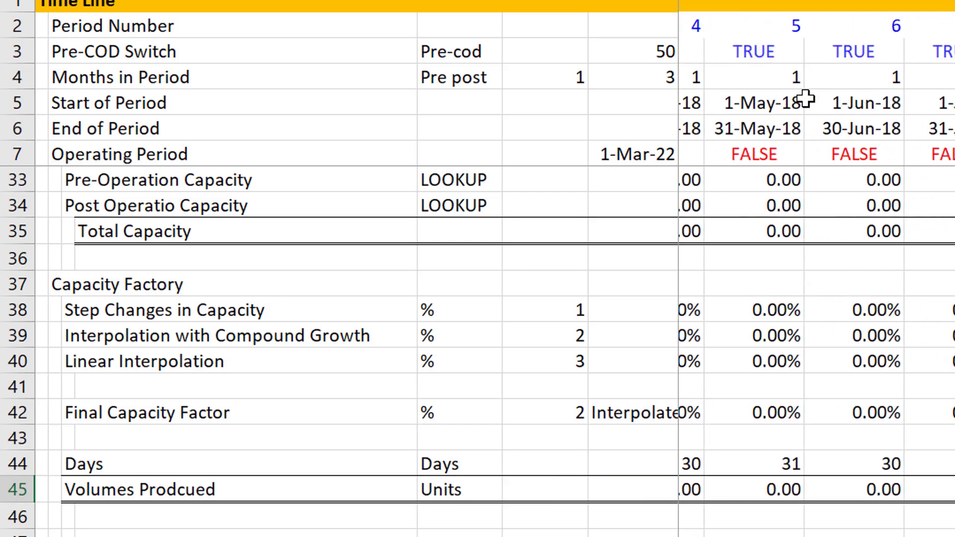
scroll(806, 100, "right", 14)
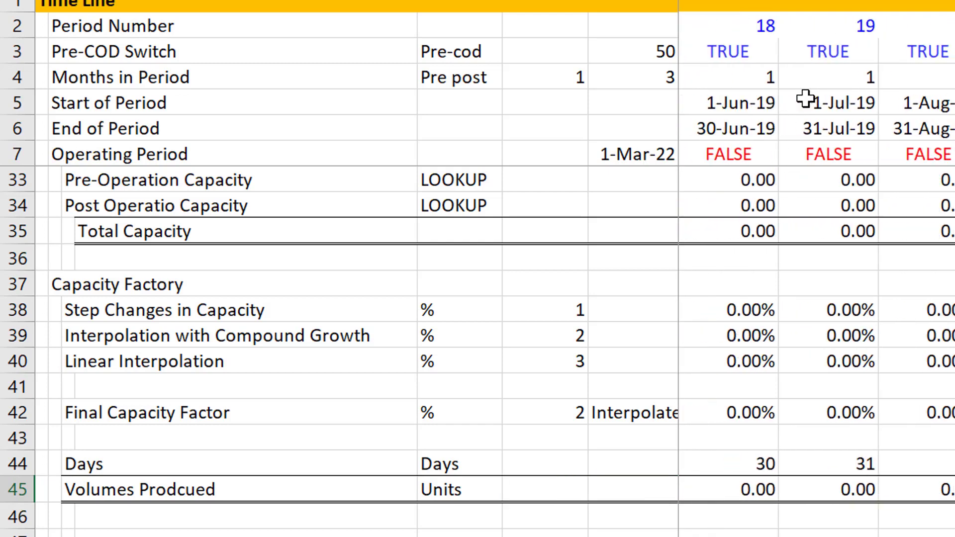
scroll(805, 100, "right", 12)
key("Down")
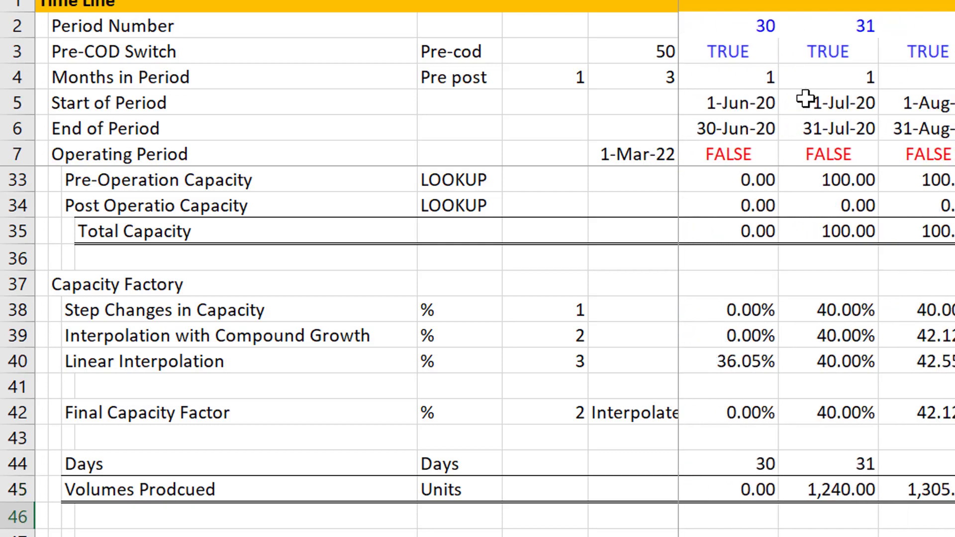
key("Down")
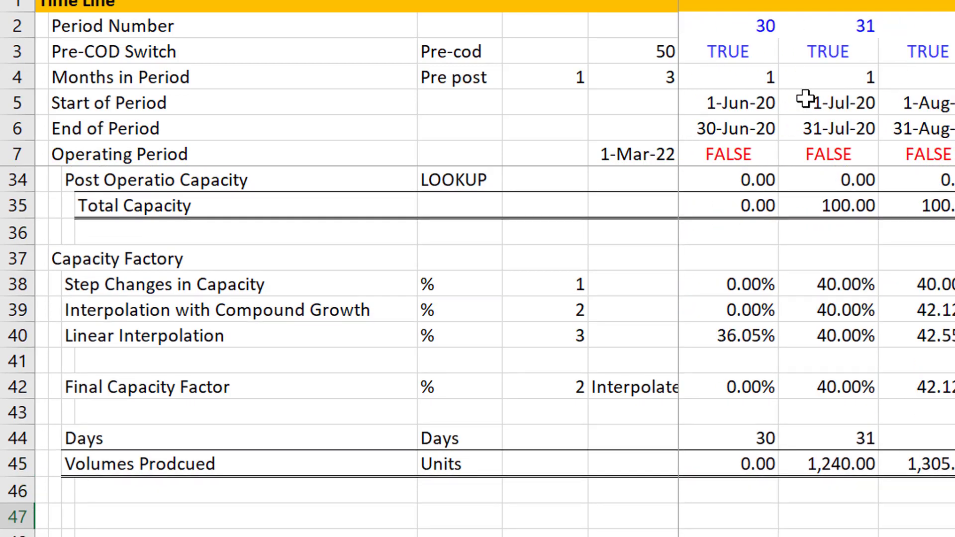